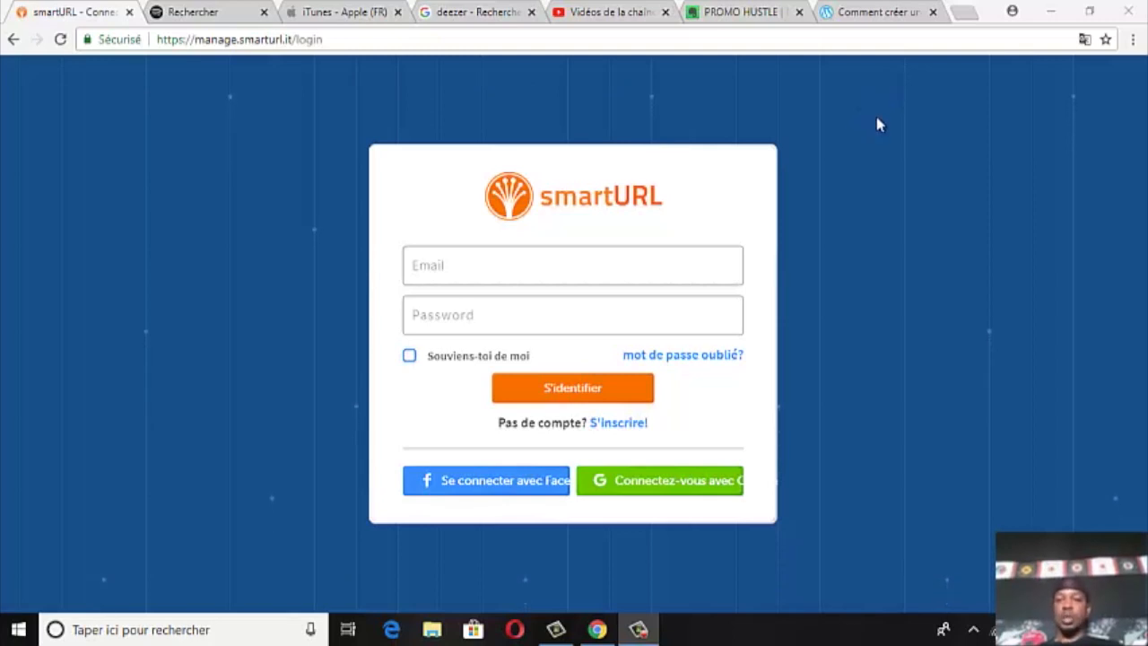
# Look at the example music landing page in the 60 Second Music Marketing article and return to the smartURL login page
pyautogui.click(854, 20)
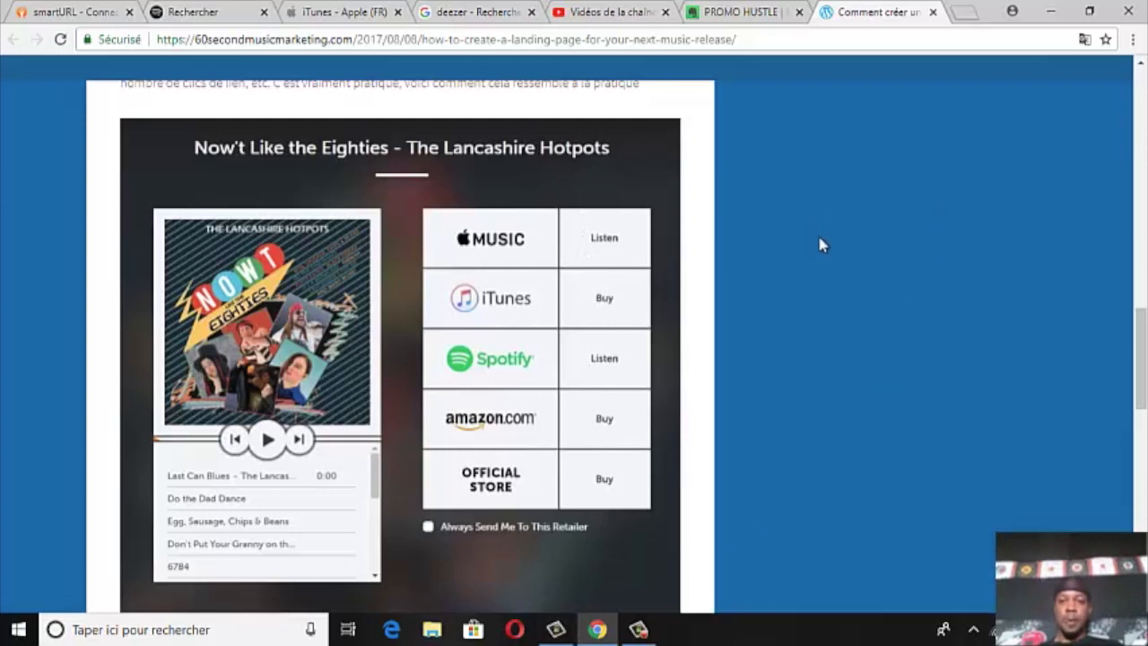
pyautogui.click(60, 13)
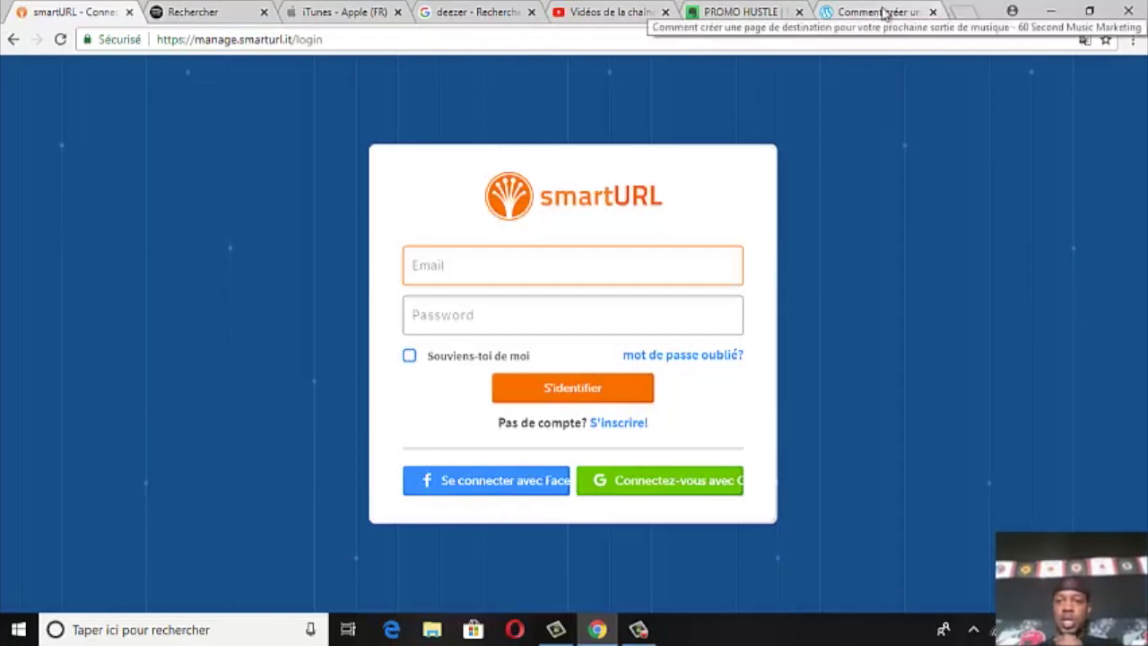
pyautogui.click(1024, 242)
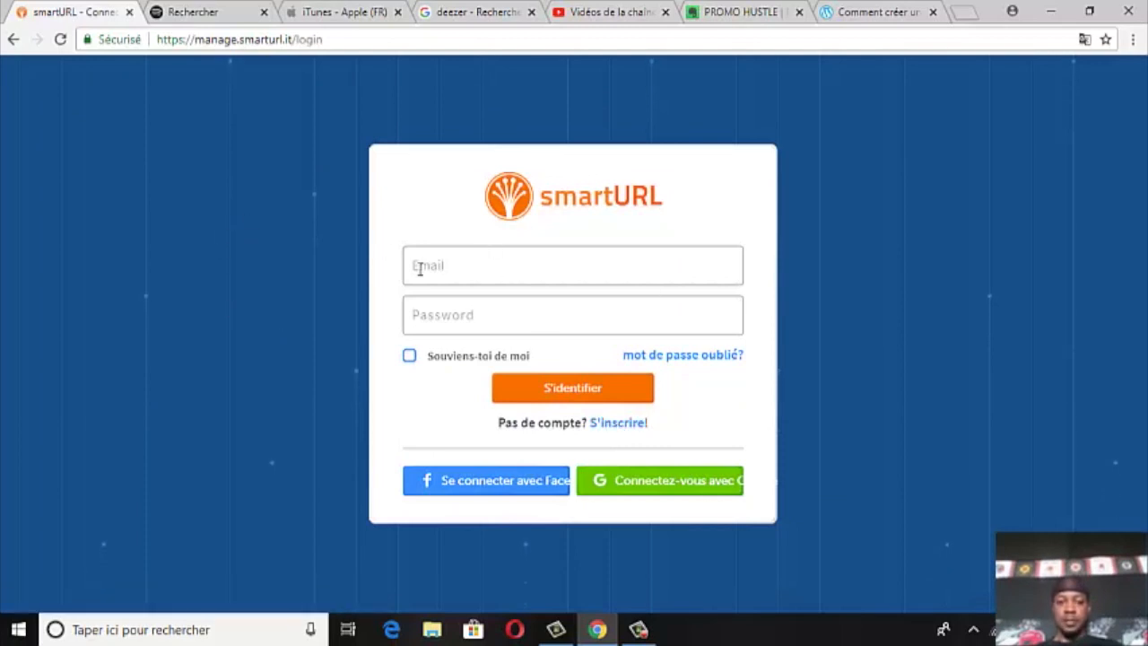
# Log in to smartURL with the account's e-mail address and password
pyautogui.click(451, 270)
pyautogui.write('s')
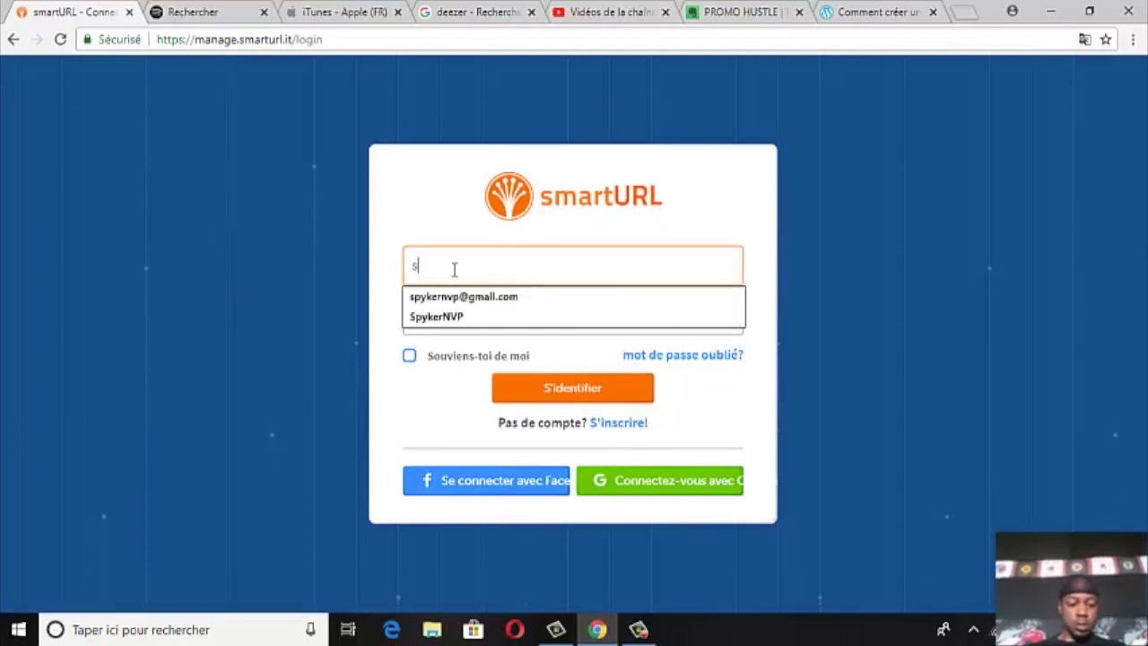
pyautogui.click(463, 296)
pyautogui.click(455, 322)
pyautogui.write('*******')
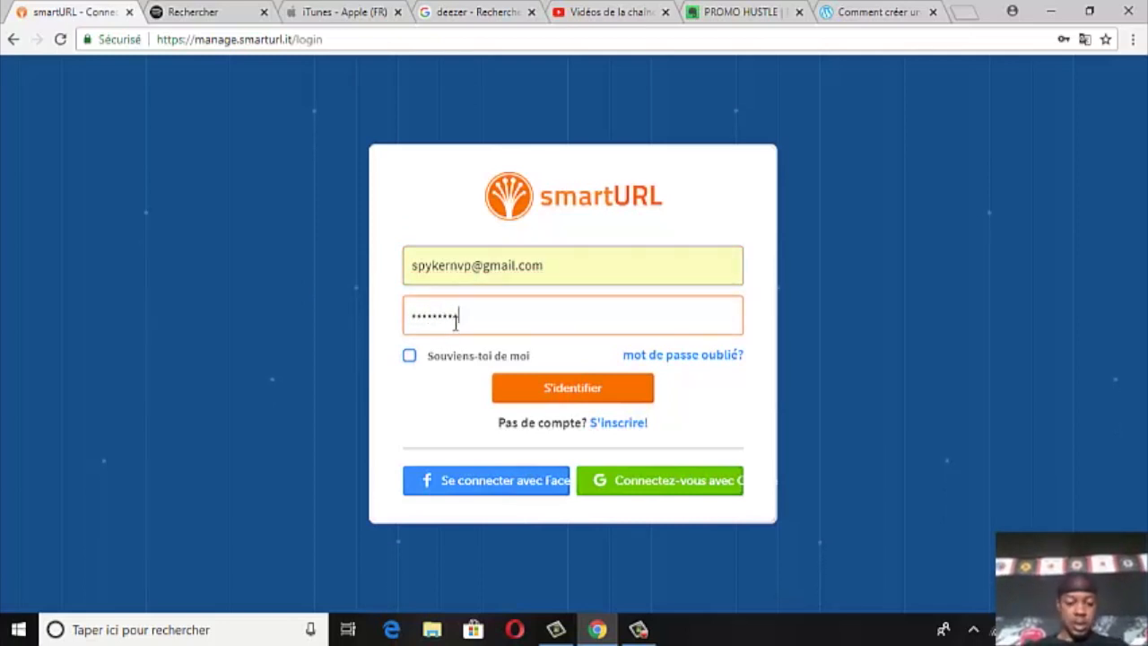
pyautogui.write('****')
pyautogui.press('Return')
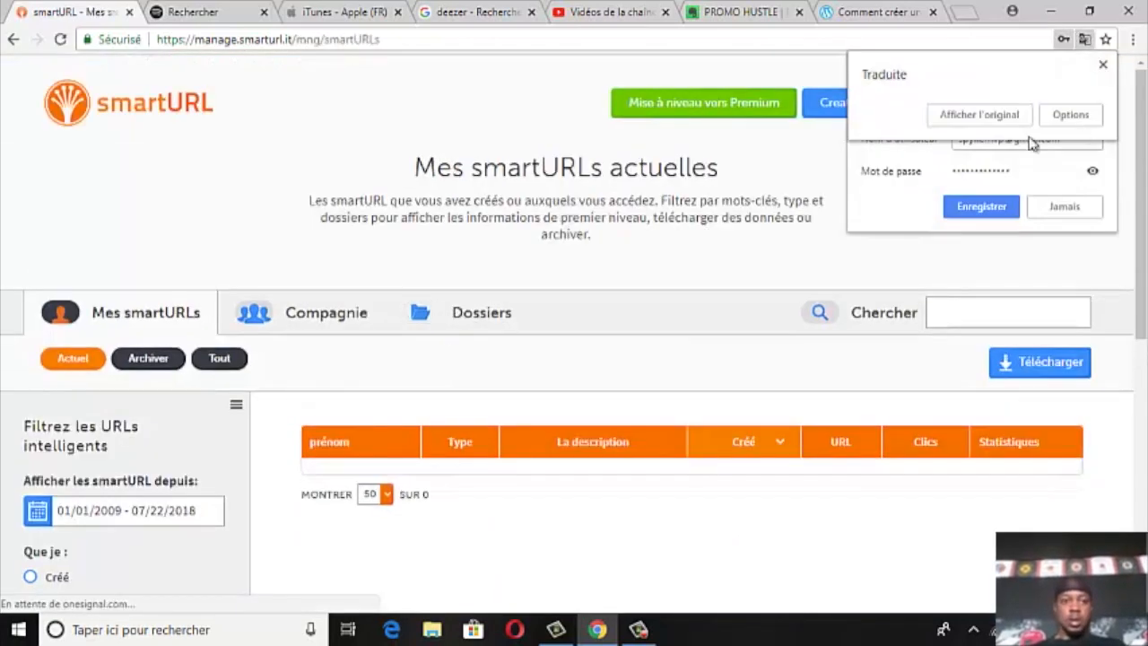
# Dismiss the translation and password-saving prompts and decline the site's notifications
pyautogui.click(1104, 66)
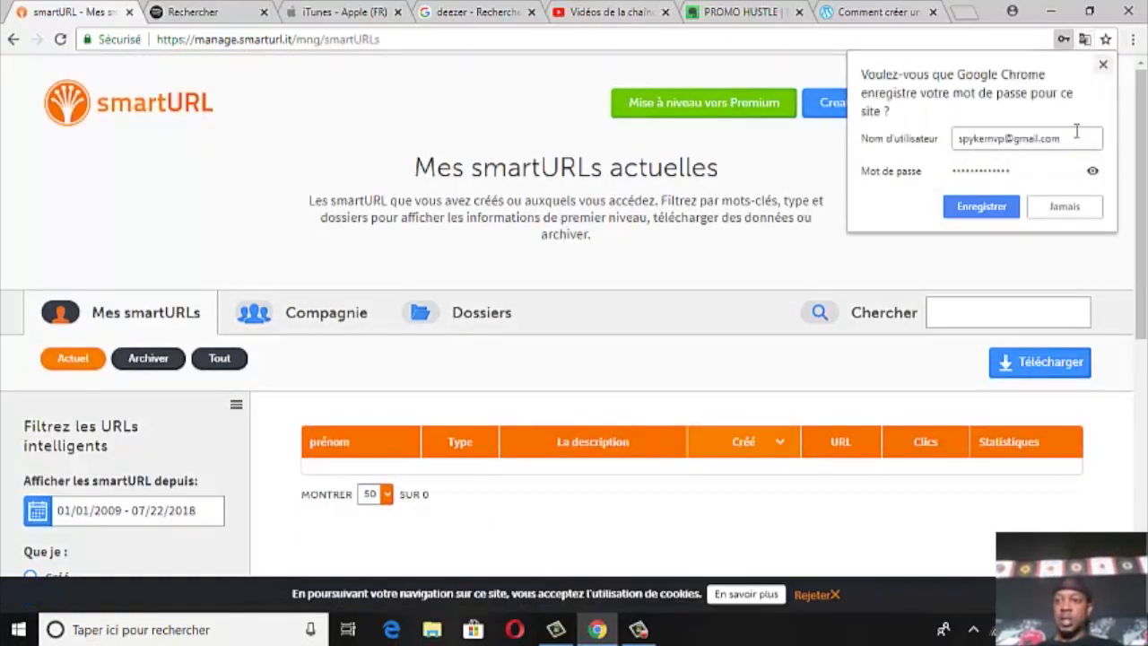
pyautogui.click(1104, 67)
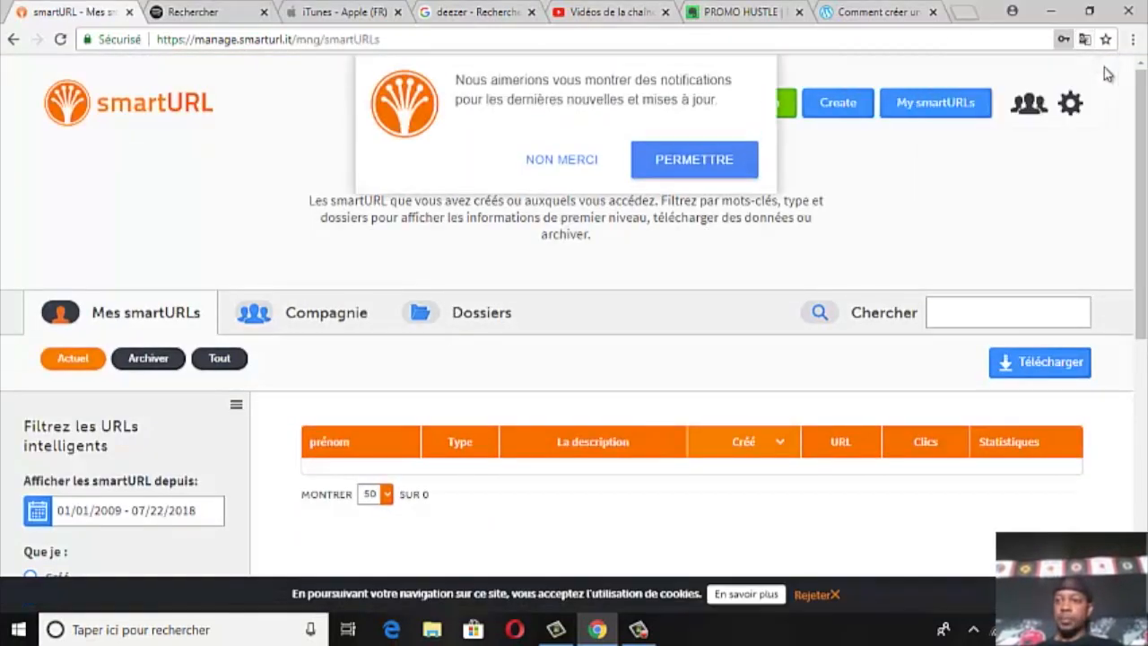
pyautogui.click(566, 159)
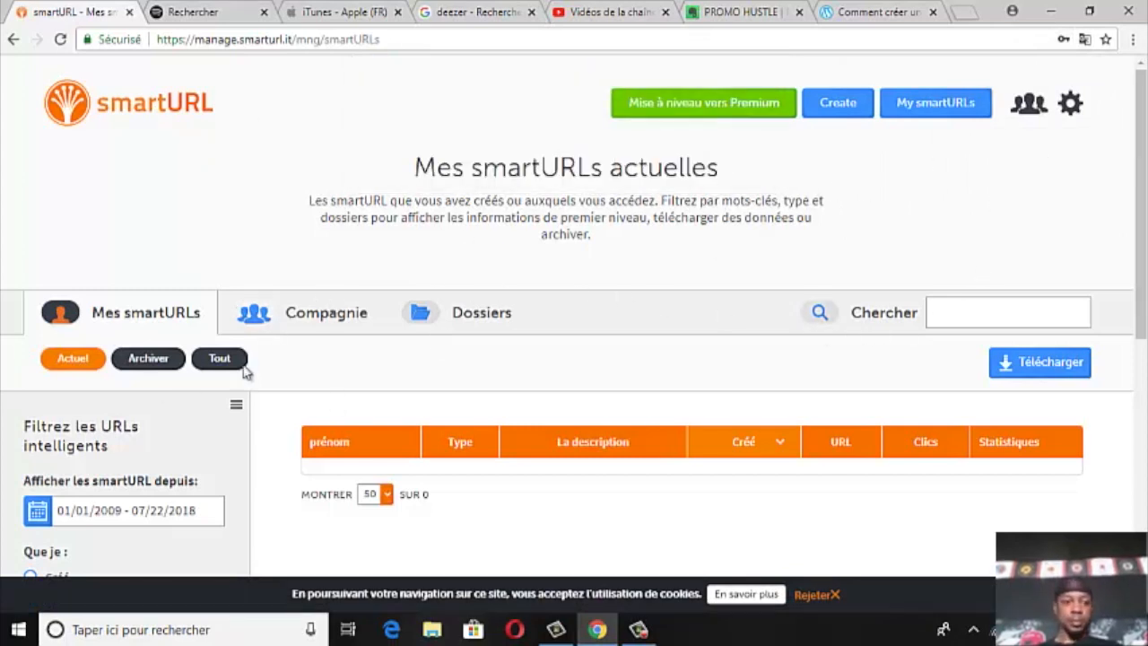
# Look over the current smartURLs list and the options for filtering it by date, access, type and folder
pyautogui.scroll(-6, 935, 262)
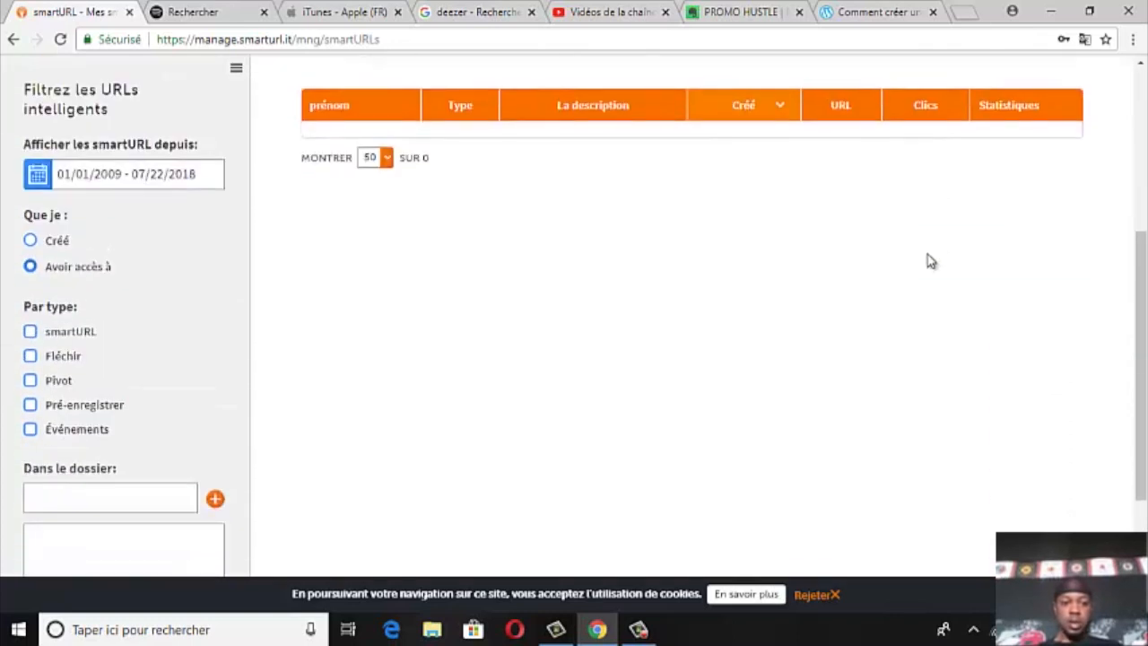
pyautogui.scroll(6, 256, 287)
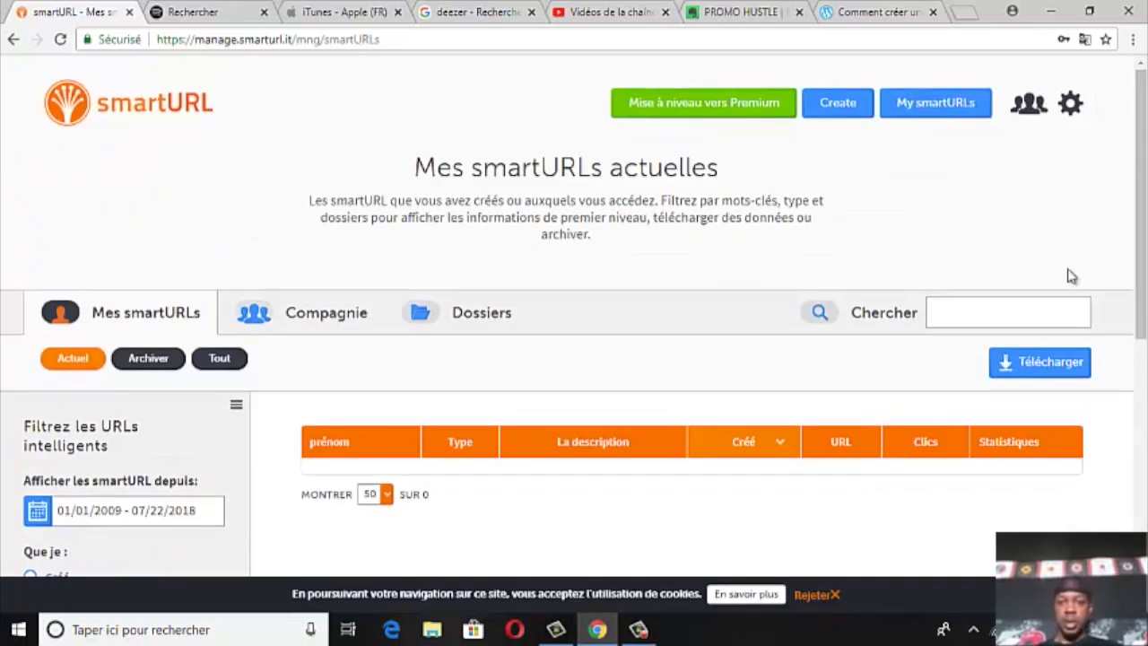
pyautogui.scroll(-6, 1076, 434)
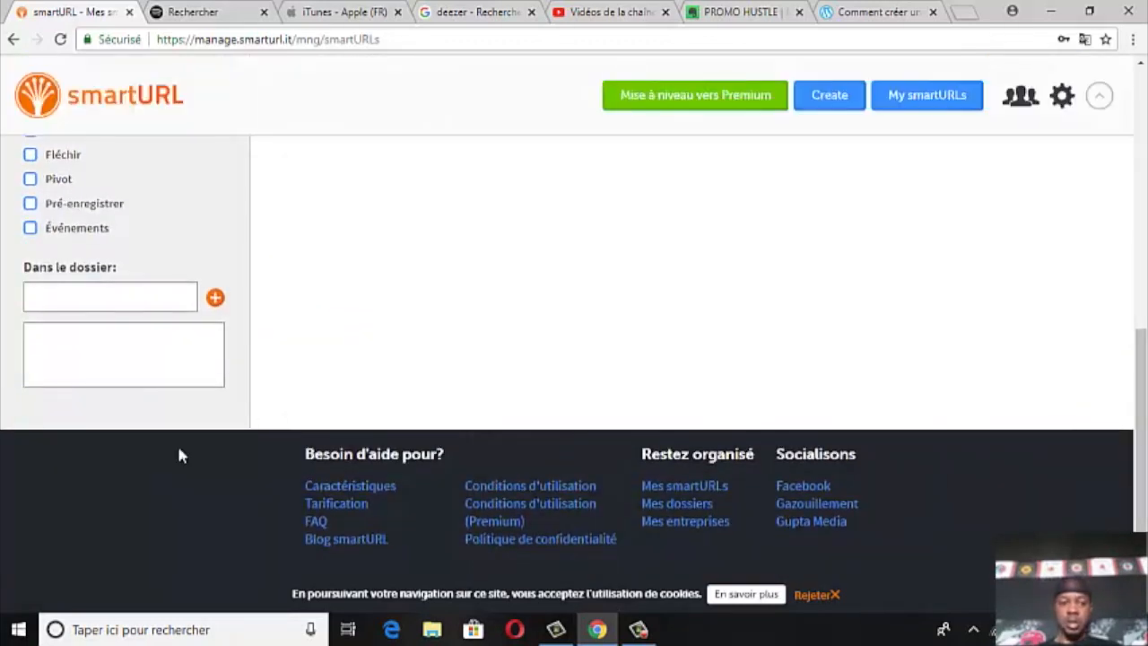
pyautogui.scroll(7, 906, 469)
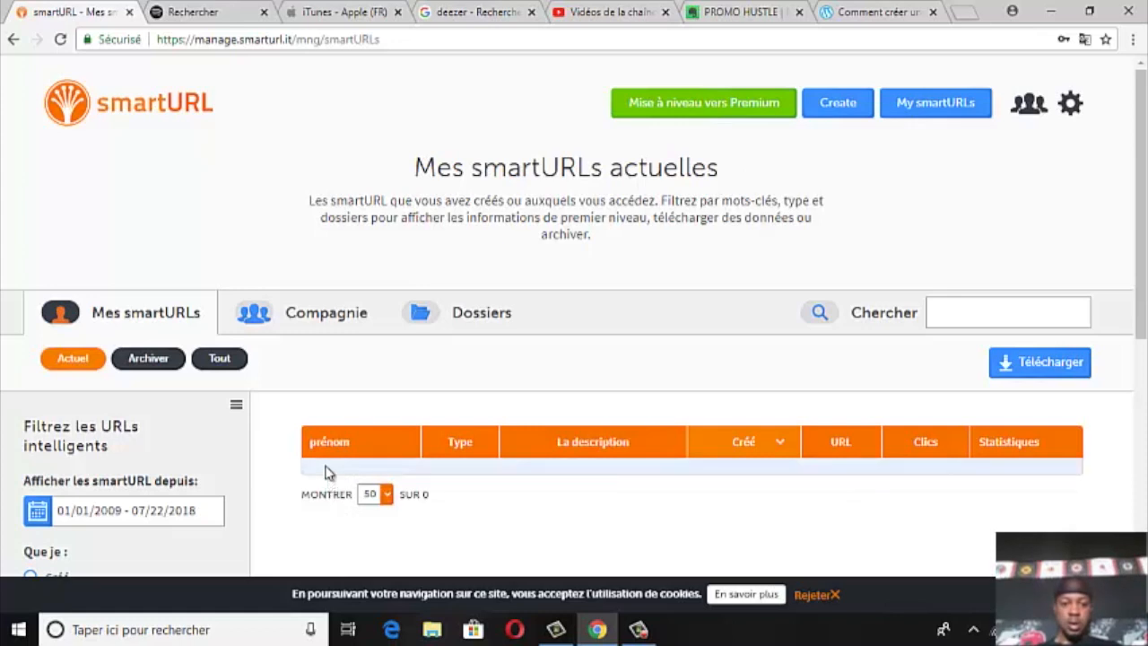
pyautogui.scroll(-3, 127, 323)
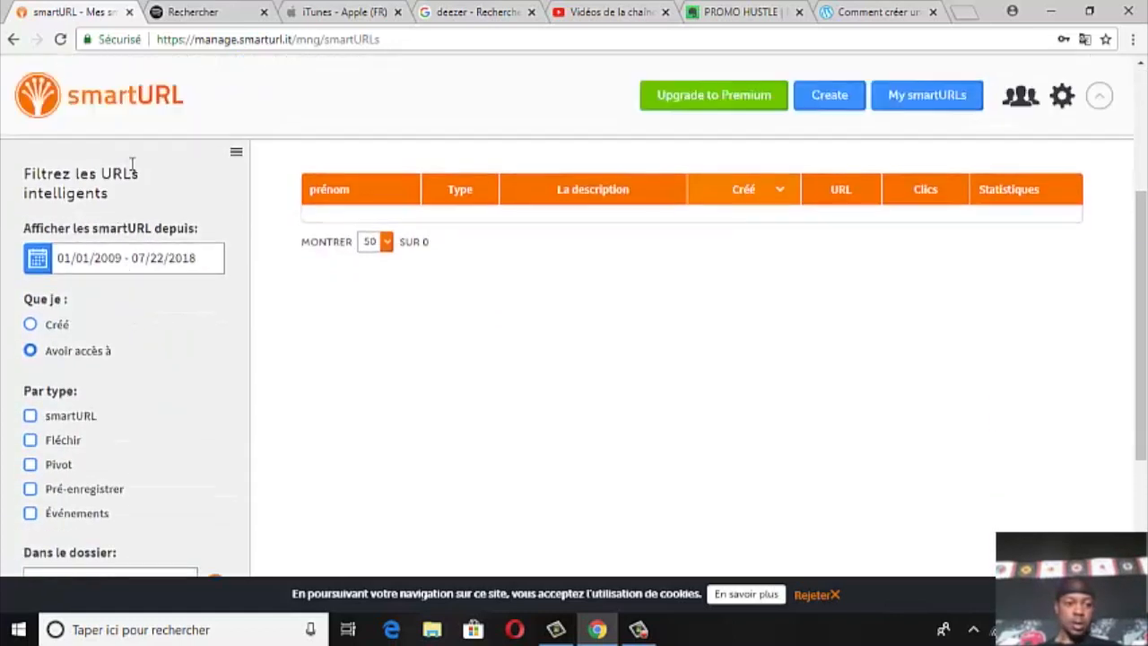
pyautogui.scroll(3, 149, 478)
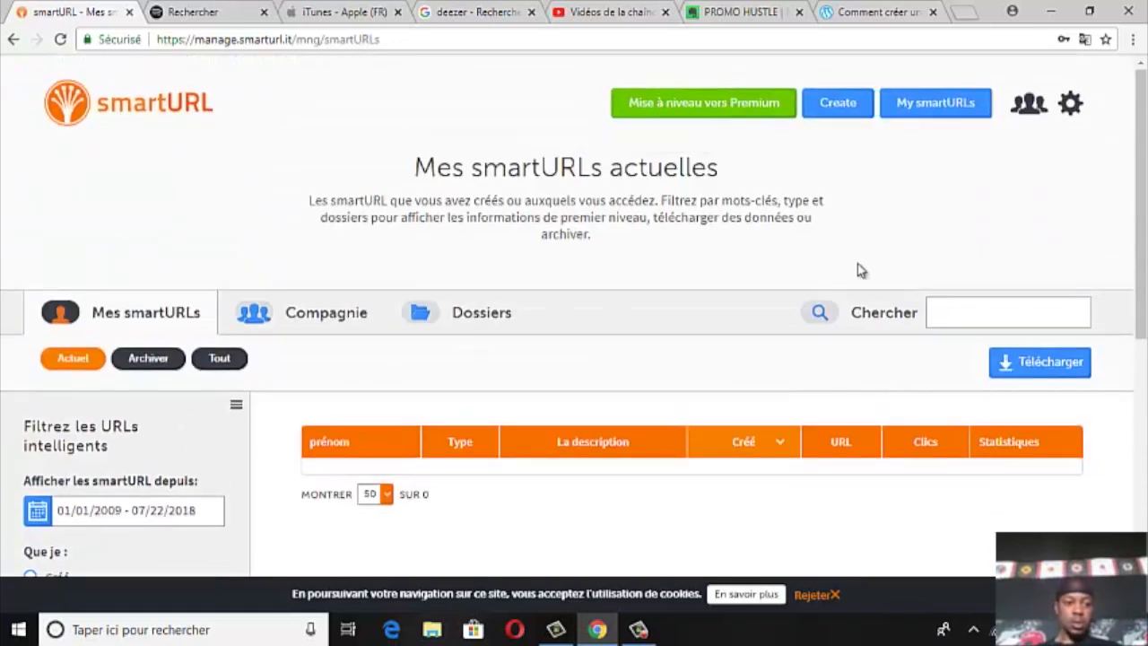
# Start creating a new smartURL and choose the Pivot type
pyautogui.click(838, 106)
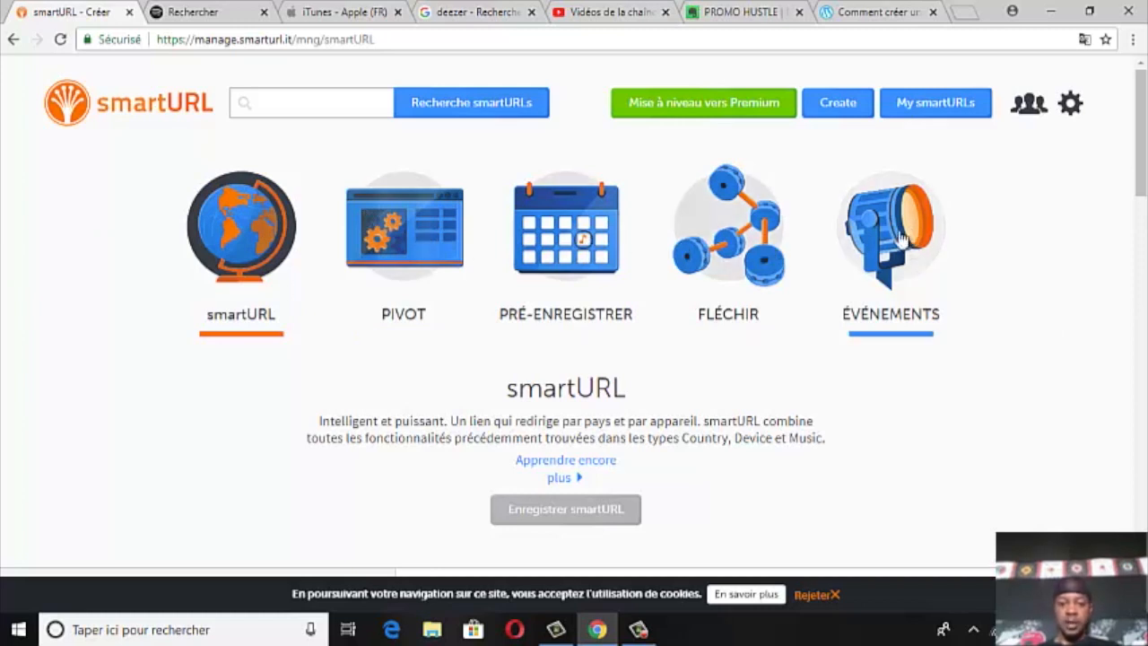
pyautogui.scroll(-2, 282, 403)
pyautogui.scroll(2, 164, 325)
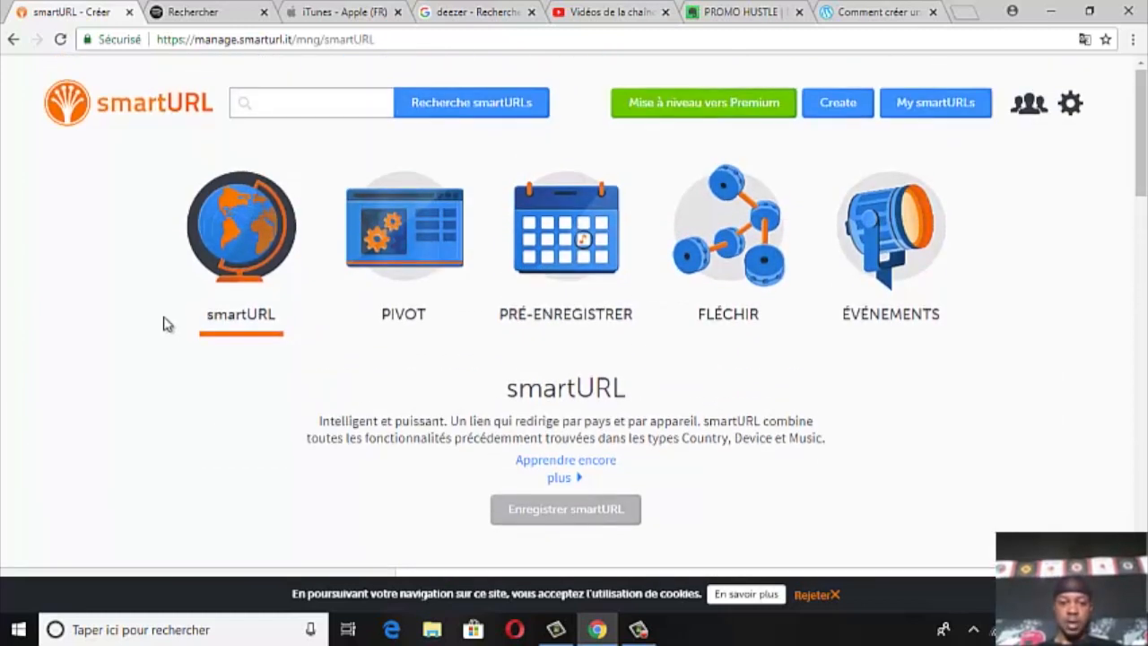
pyautogui.click(401, 245)
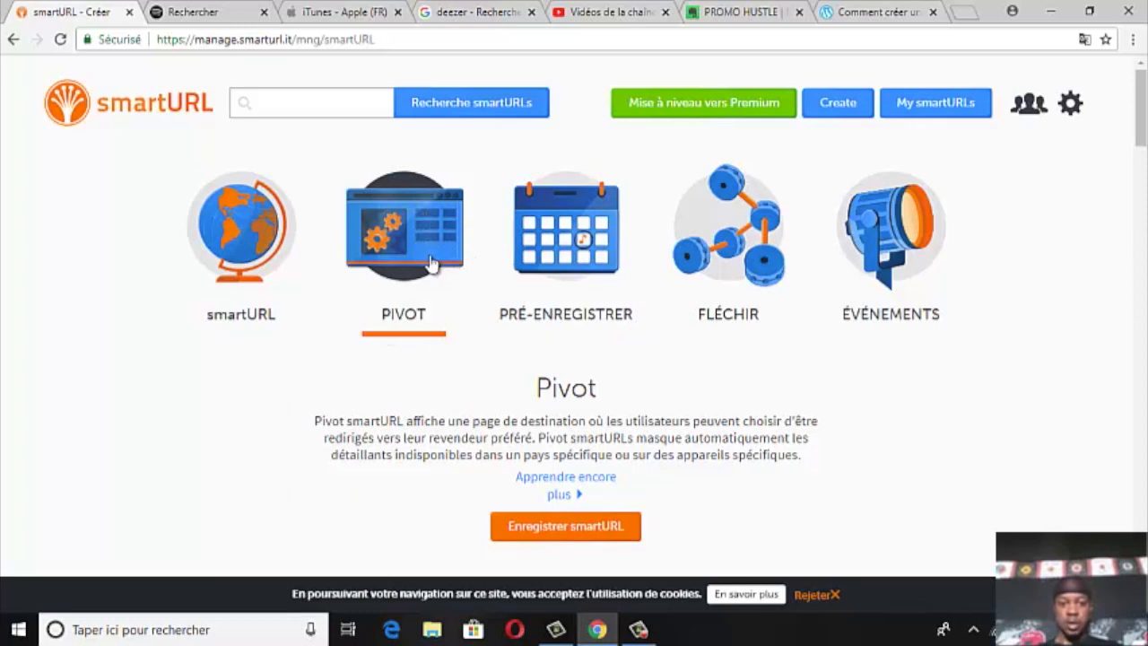
# Examine the Pivot description and form, including page type, Apple Music / iTunes URL, product titles and product image
pyautogui.scroll(-3, 512, 287)
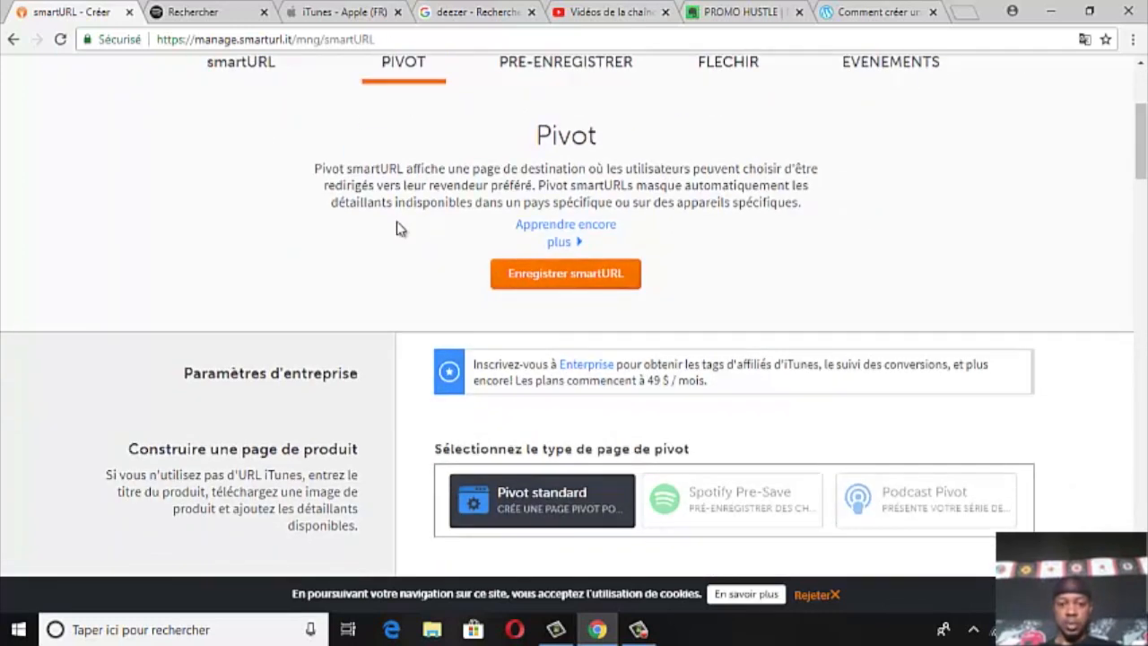
pyautogui.scroll(-2, 400, 229)
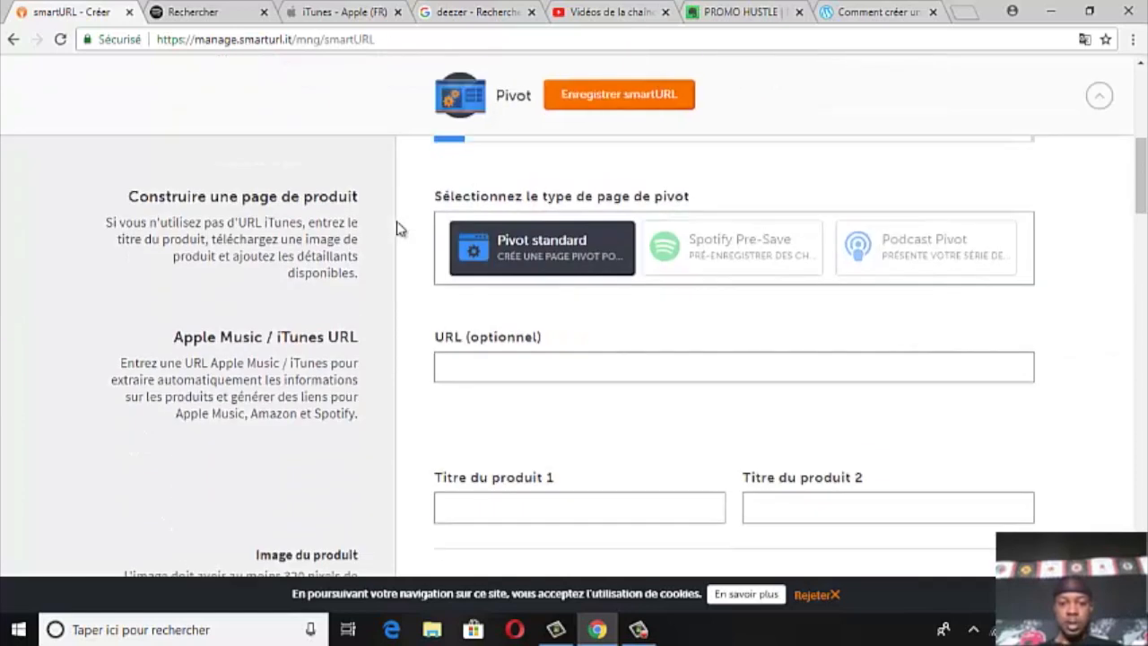
pyautogui.scroll(5, 400, 228)
pyautogui.scroll(-2, 390, 232)
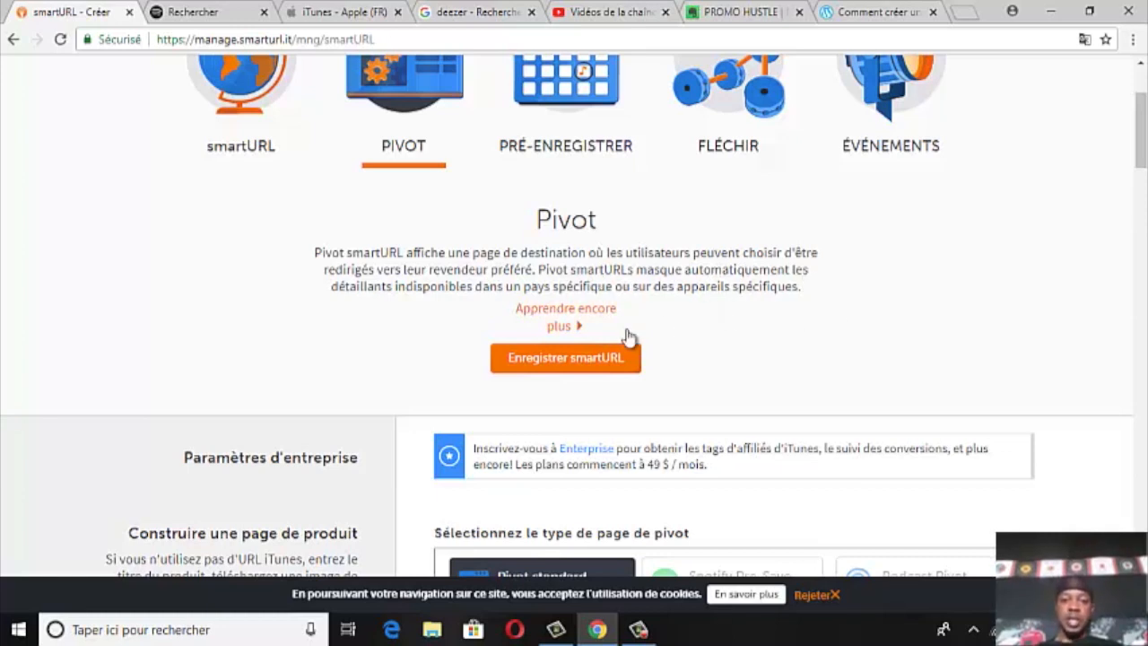
pyautogui.scroll(-2, 628, 336)
pyautogui.scroll(3, 530, 397)
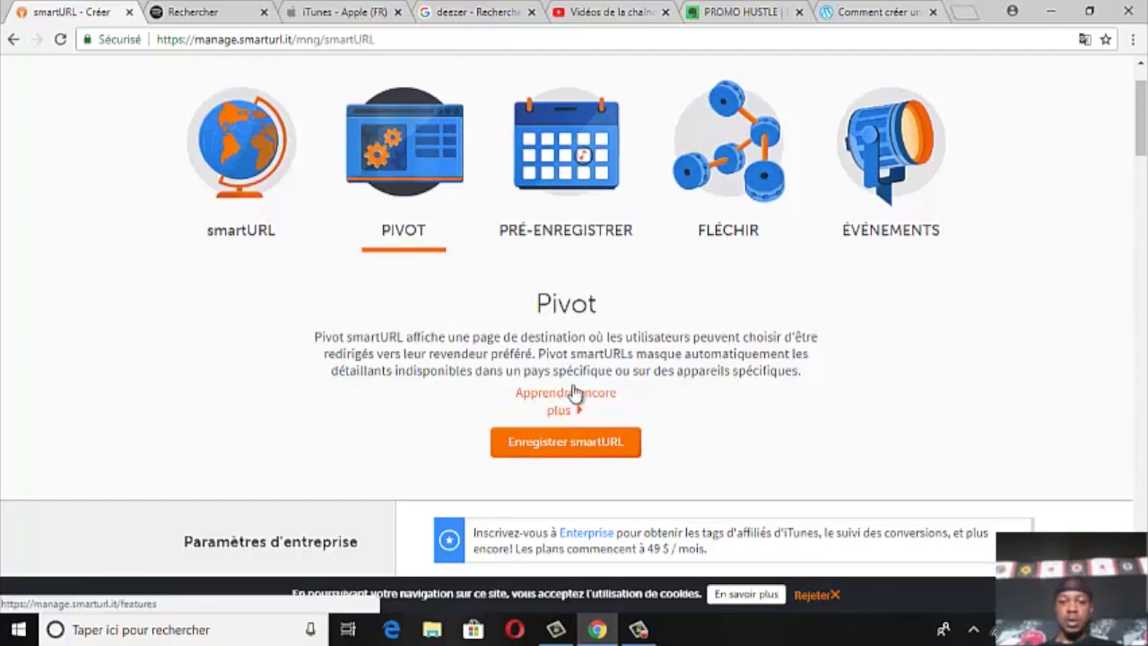
pyautogui.scroll(-4, 551, 377)
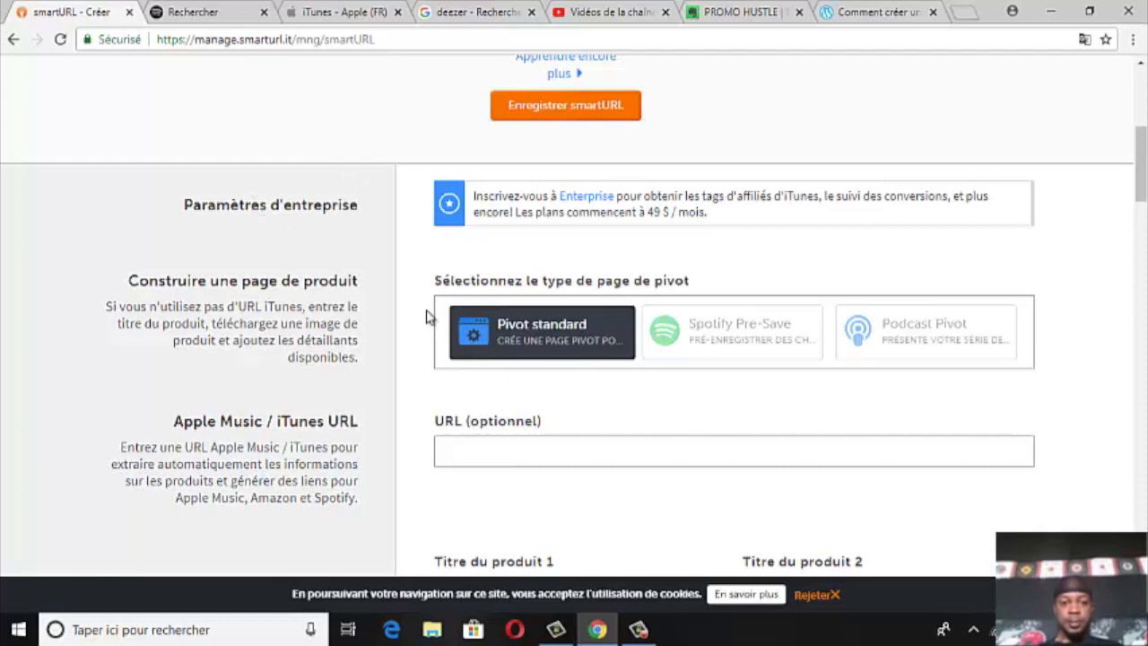
pyautogui.scroll(-1, 524, 278)
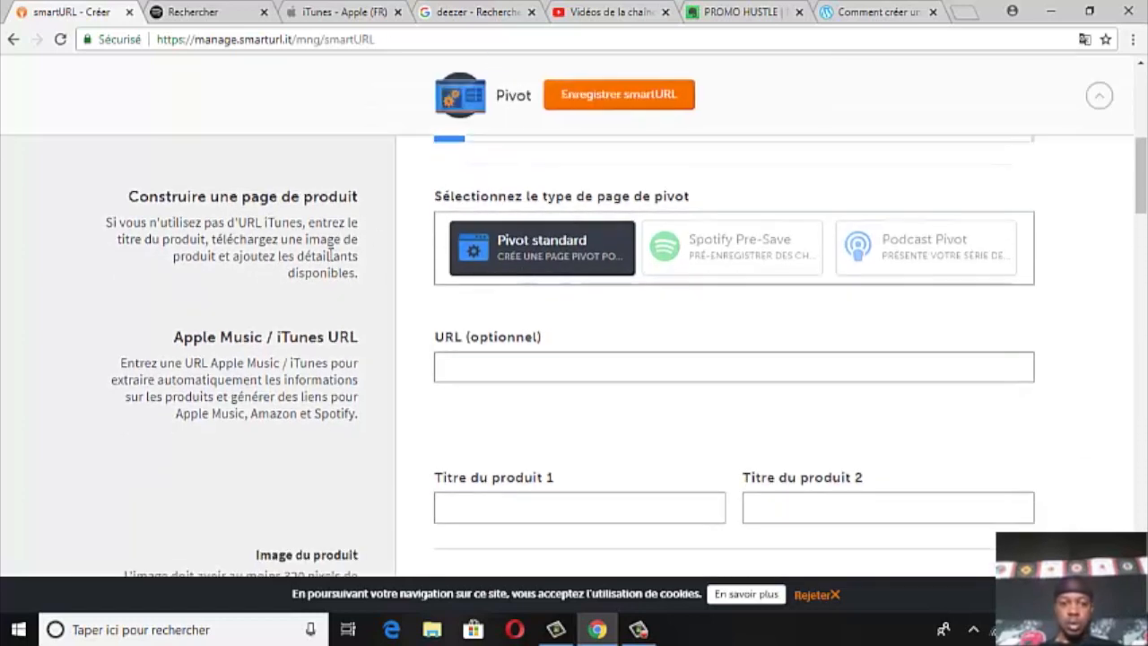
pyautogui.scroll(-1, 476, 364)
pyautogui.scroll(-1, 478, 364)
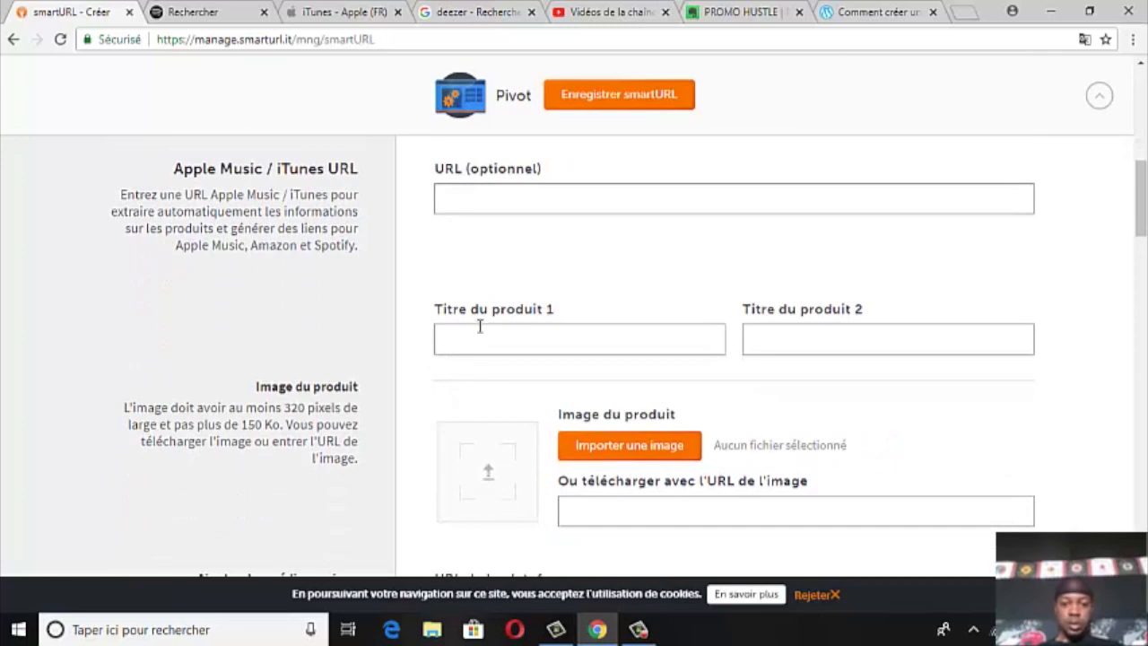
pyautogui.scroll(3, 496, 331)
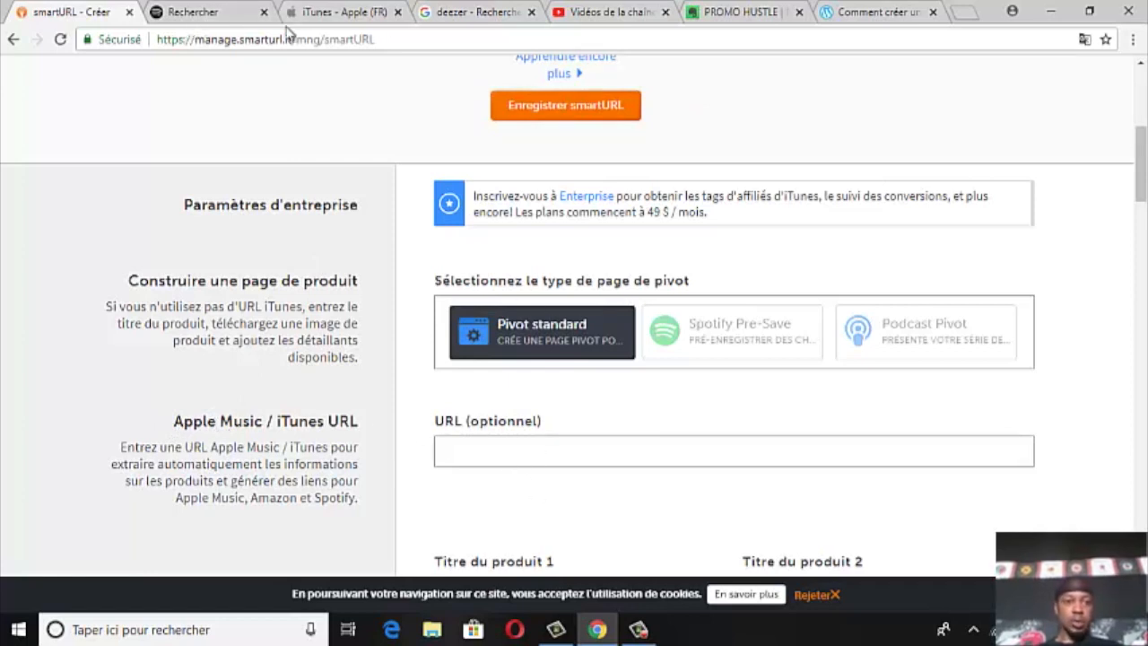
# Look through the open Spotify, iTunes, Deezer search and YouTube Studio pages as sources for the release links
pyautogui.click(208, 15)
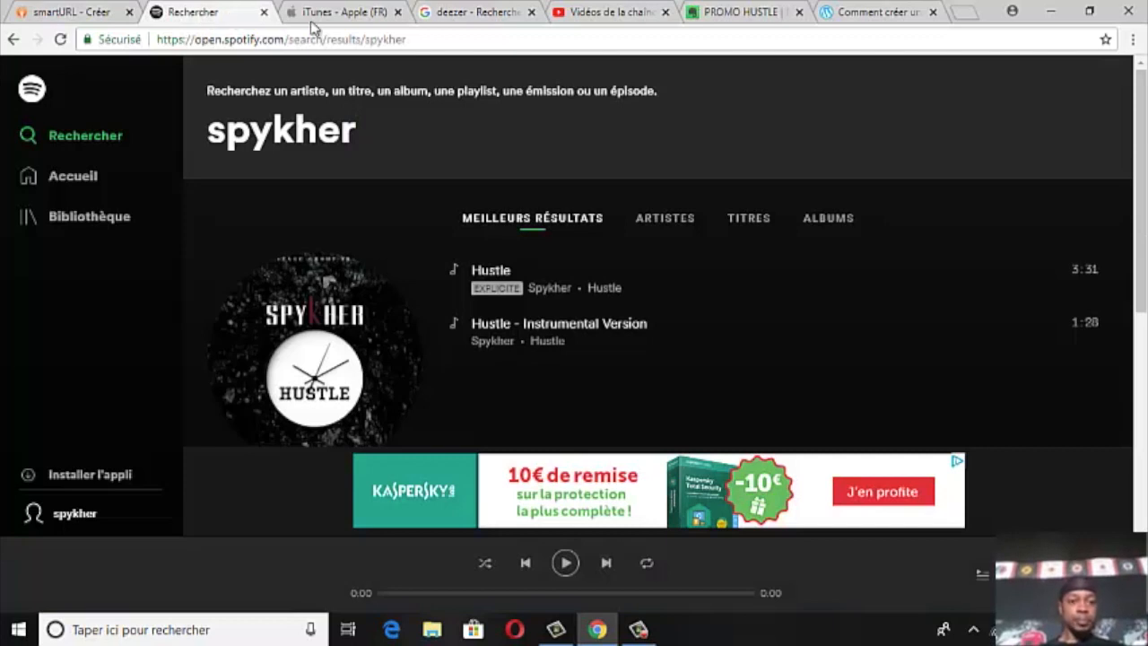
pyautogui.click(337, 13)
pyautogui.click(479, 11)
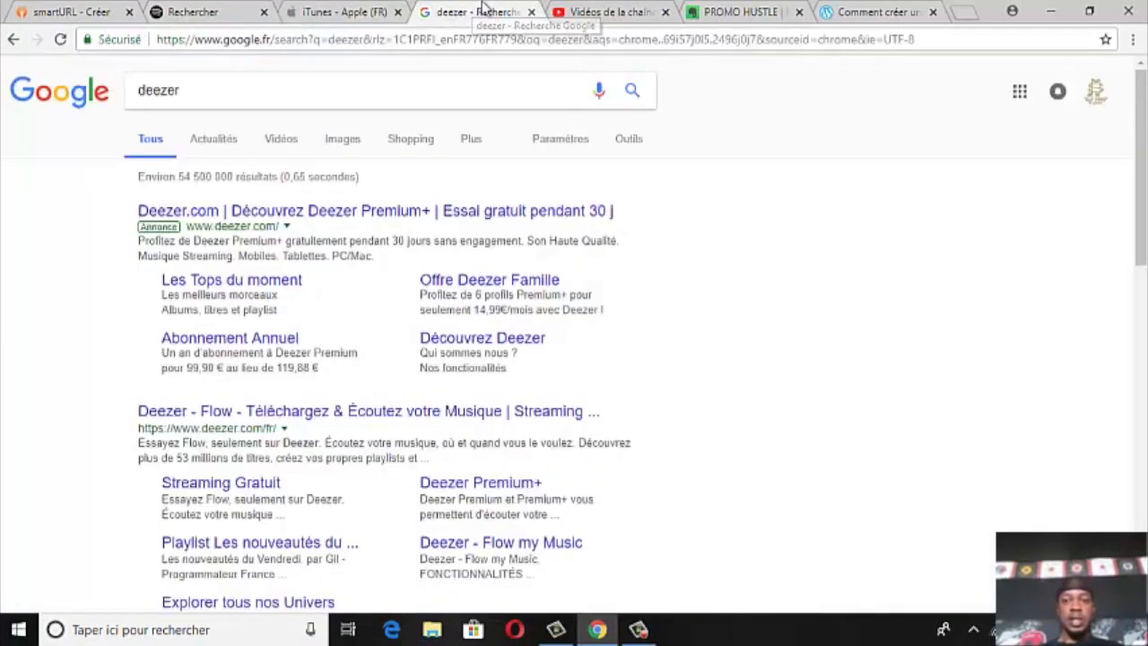
pyautogui.click(603, 12)
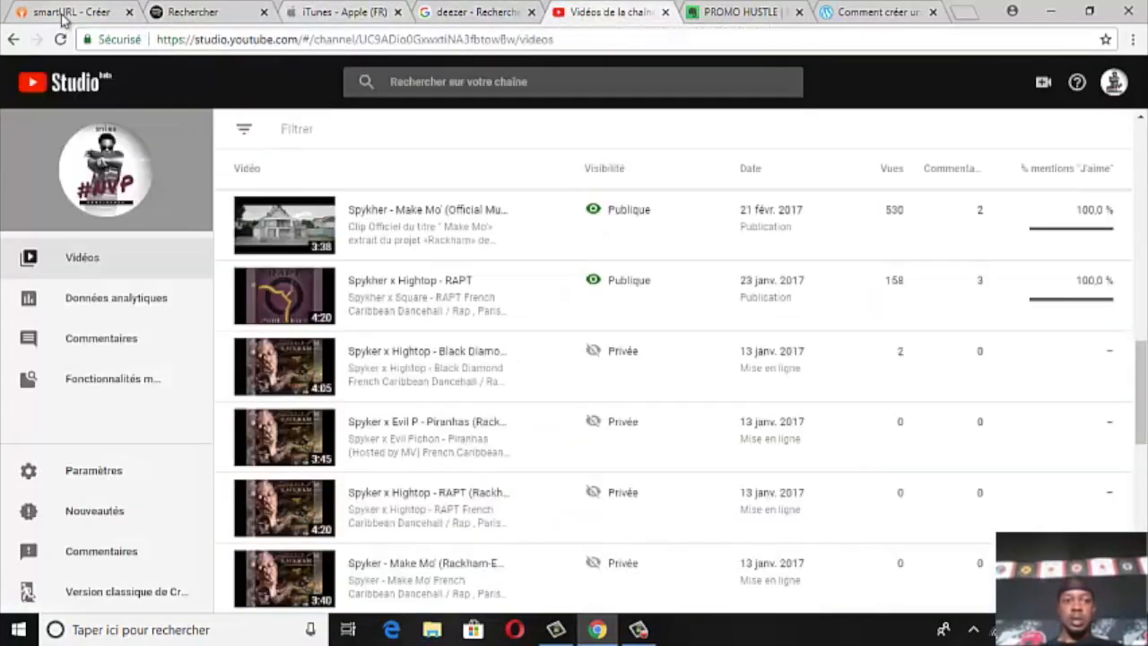
pyautogui.click(197, 14)
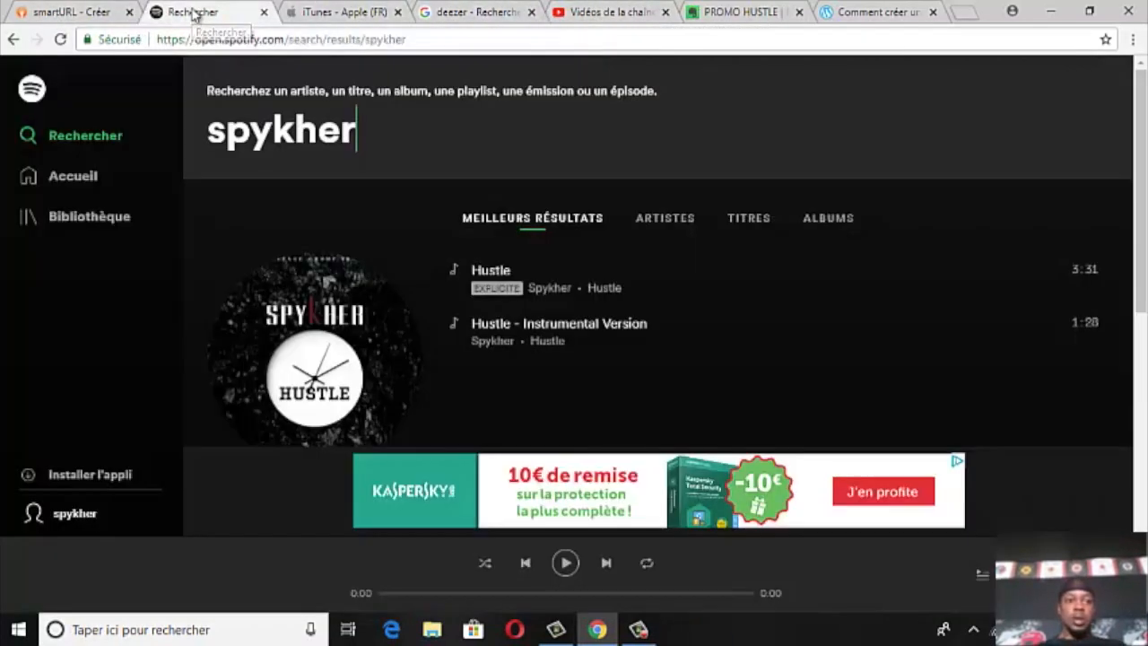
pyautogui.click(367, 11)
pyautogui.click(310, 14)
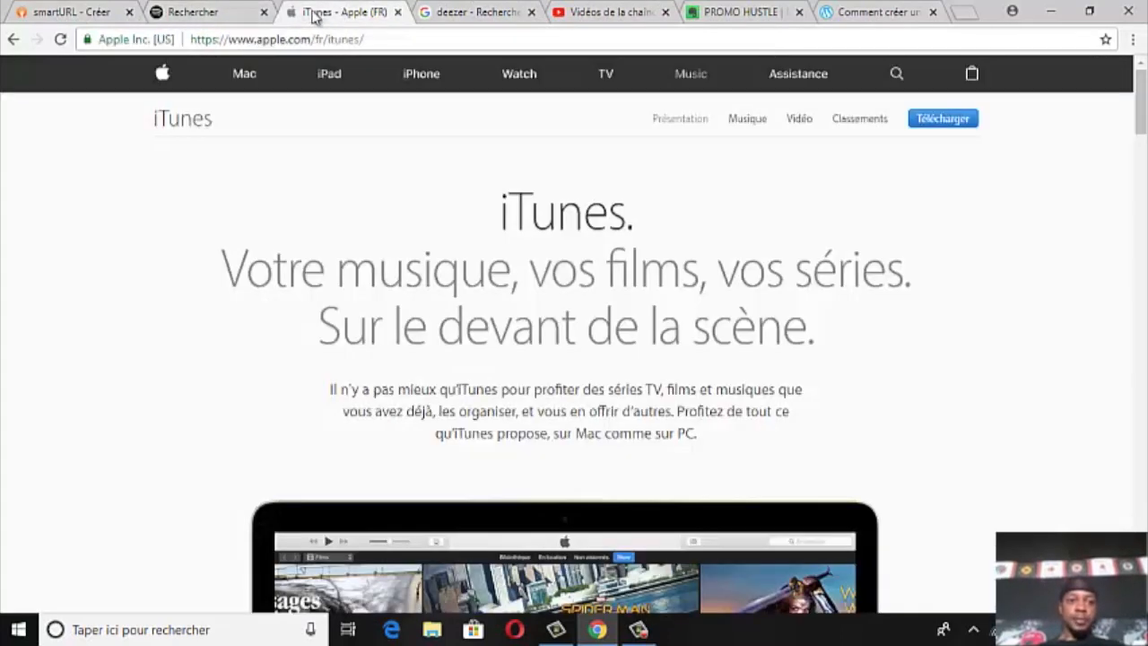
pyautogui.click(502, 15)
pyautogui.click(602, 15)
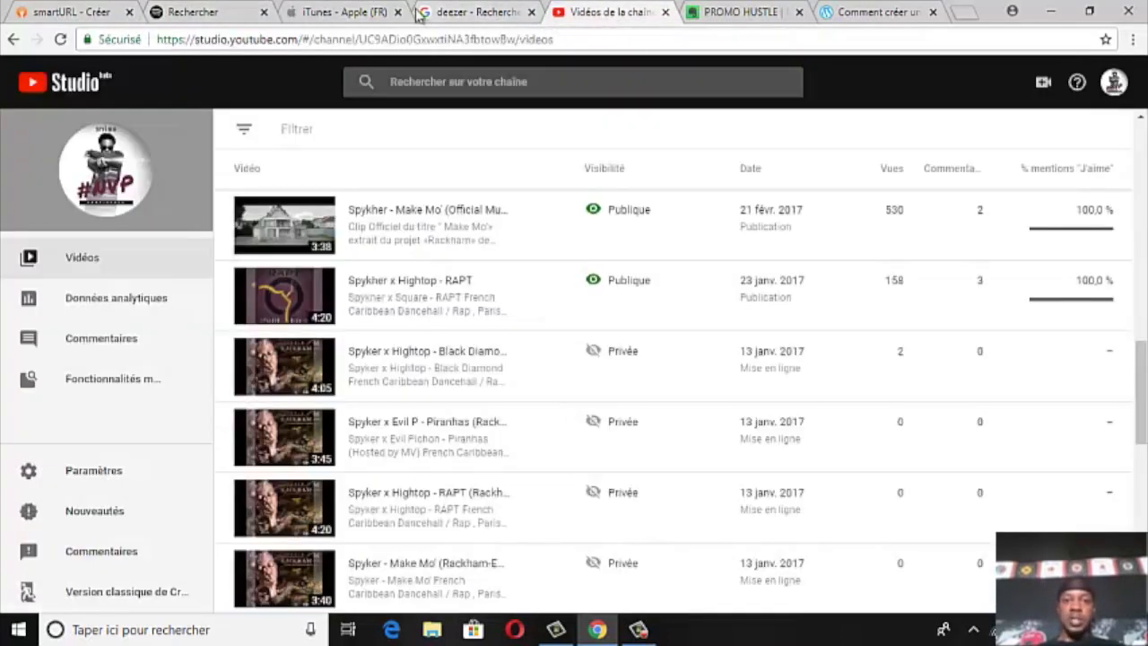
pyautogui.click(199, 14)
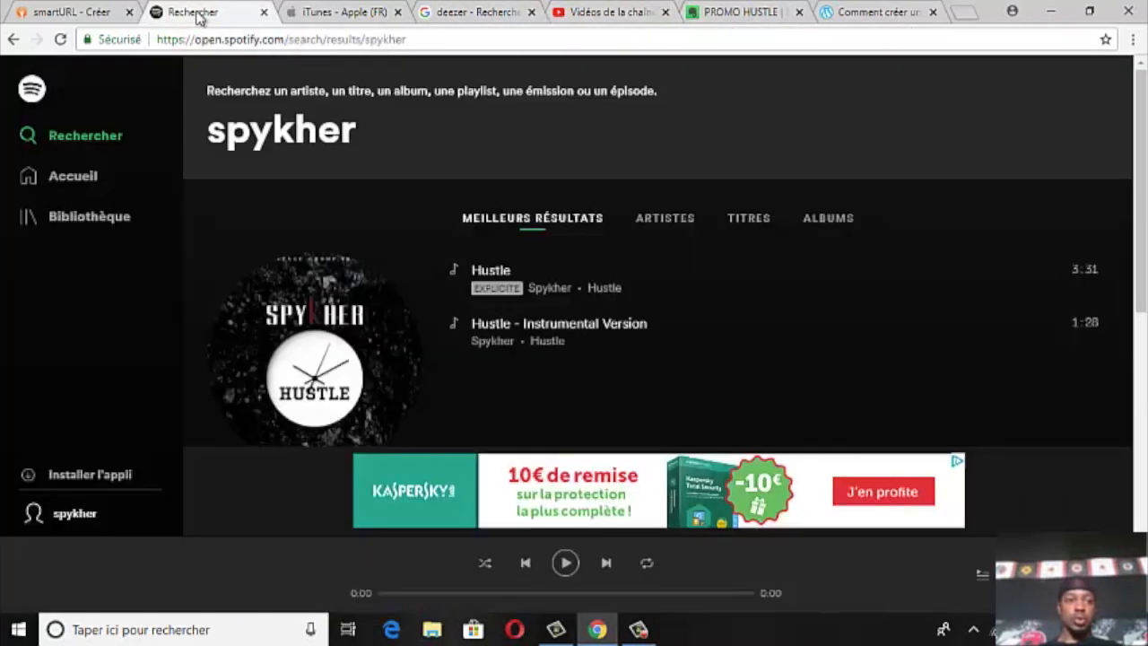
# Switch to the PROMO HUSTLE note in Evernote and check the Spotify album link stored there
pyautogui.click(737, 15)
pyautogui.scroll(-15, 104, 201)
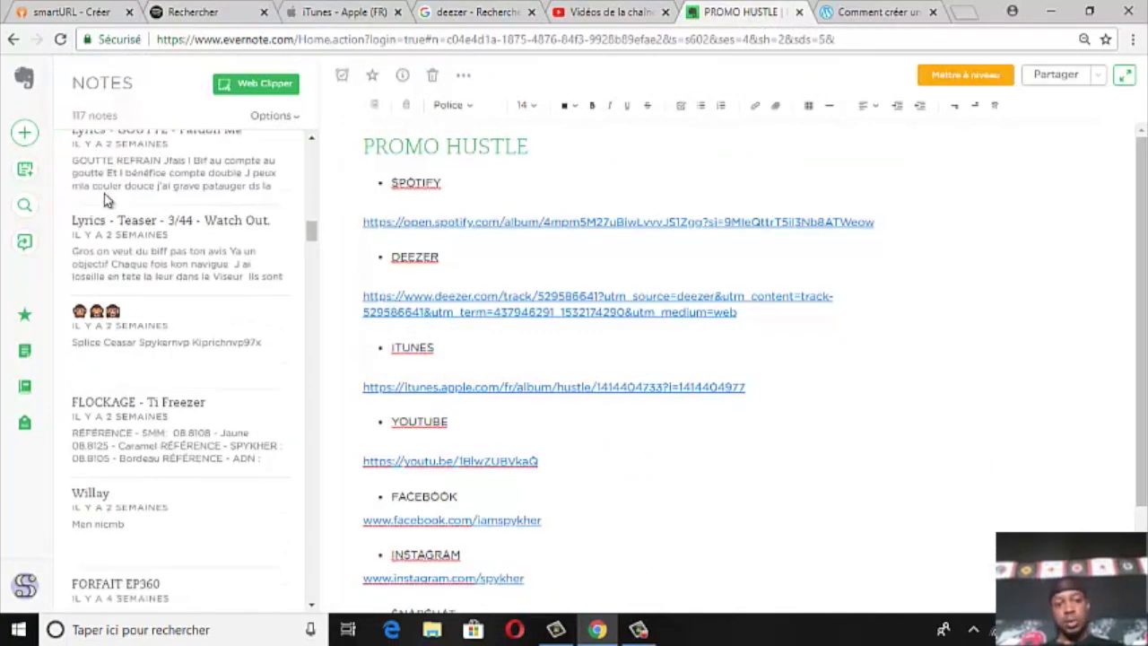
pyautogui.scroll(-2, 104, 201)
pyautogui.moveTo(504, 254)
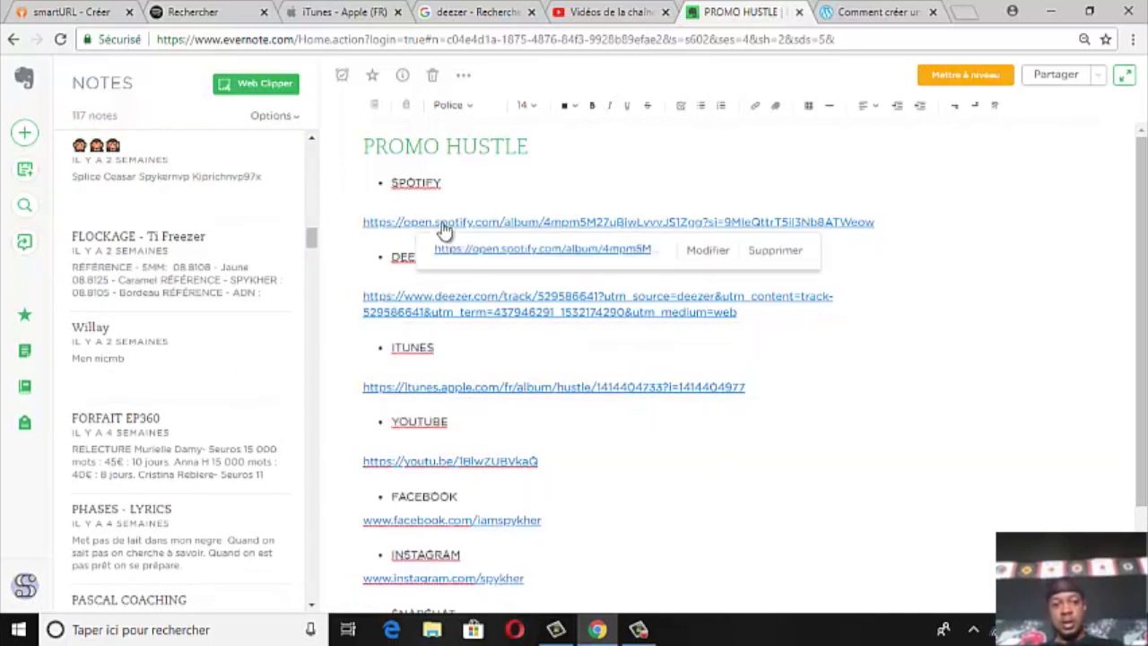
# Switch to the Spotify search results, copy the link of the track "Hustle", and return to the PROMO HUSTLE note
pyautogui.scroll(-2, 443, 225)
pyautogui.scroll(2, 429, 204)
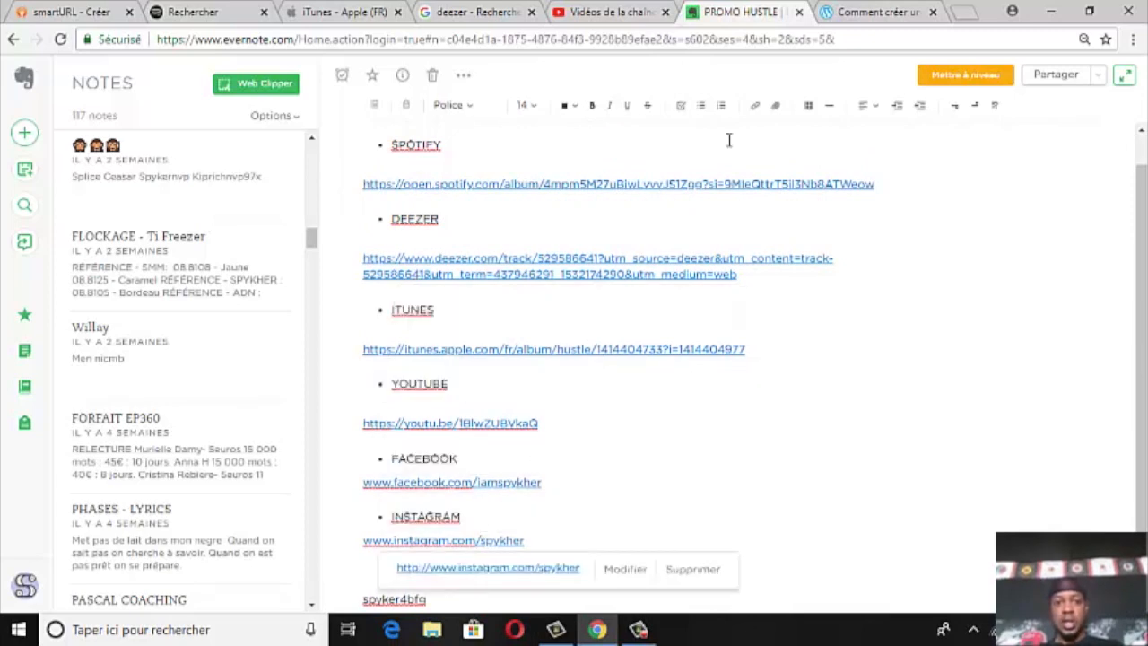
pyautogui.click(190, 12)
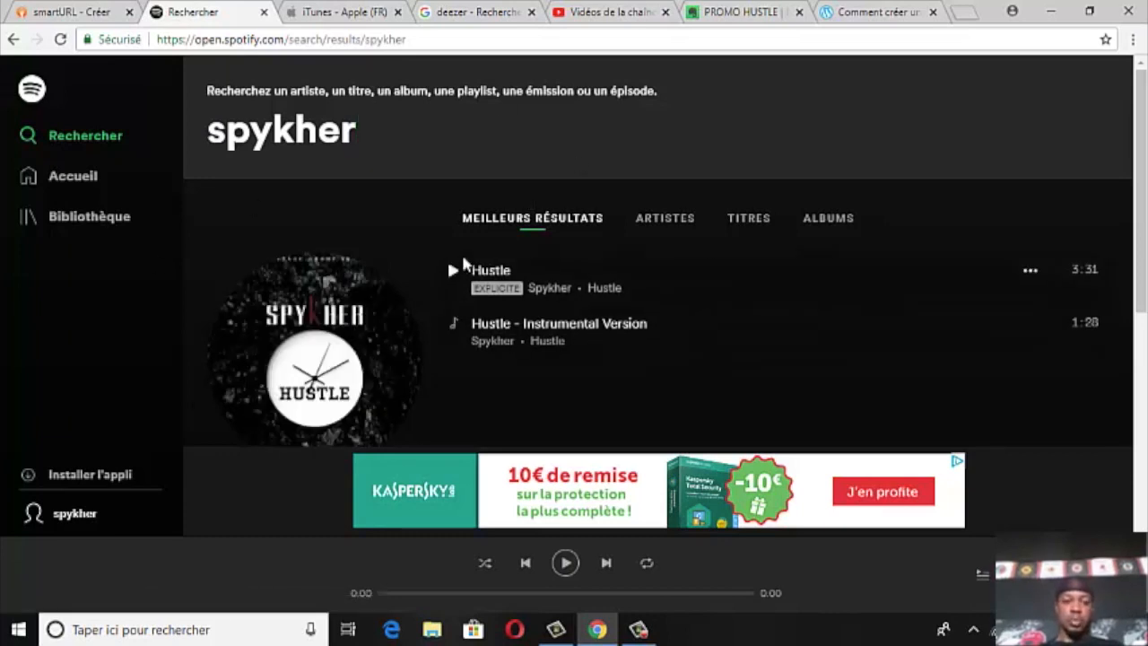
pyautogui.click(1029, 272)
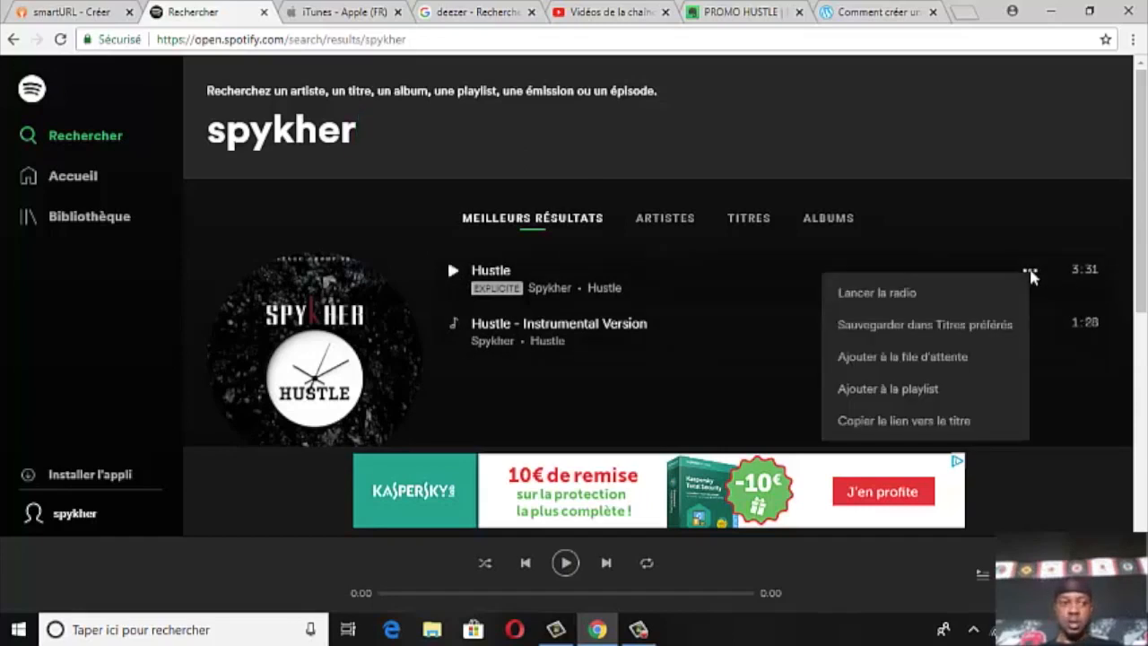
pyautogui.click(903, 421)
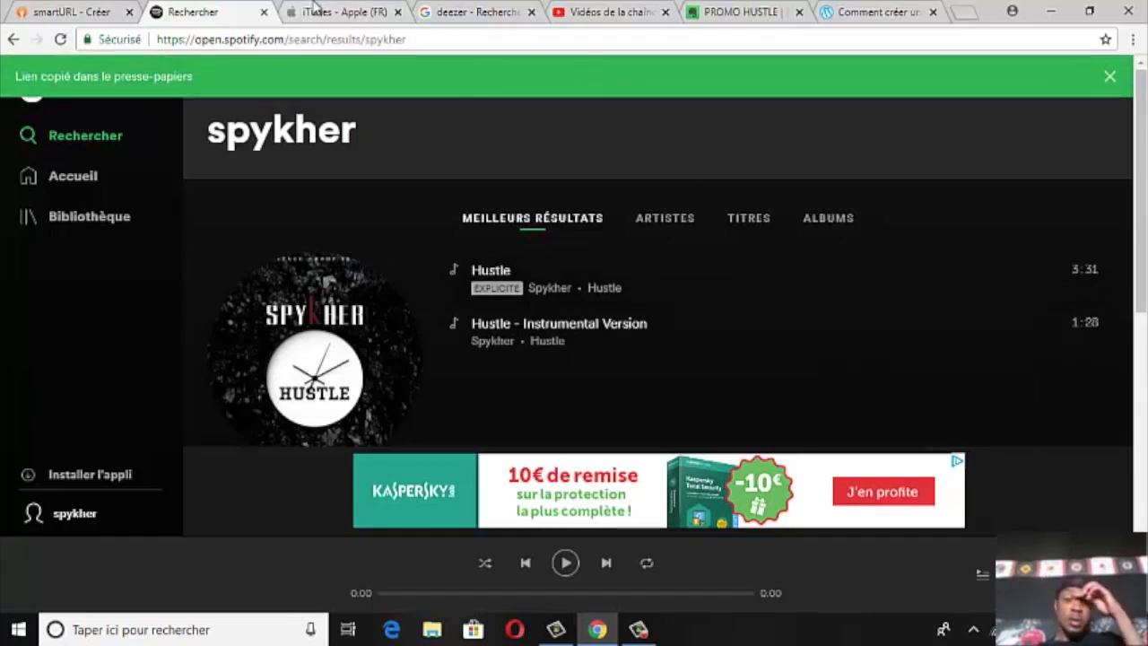
pyautogui.click(738, 15)
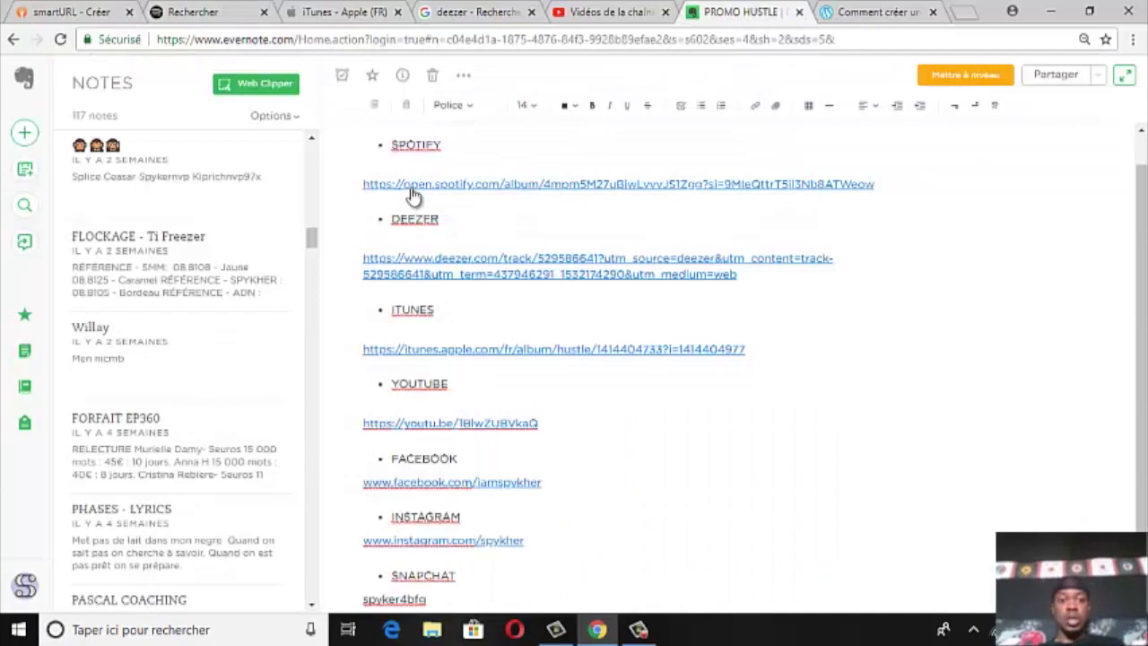
# Switch to Deezer, search for "spykher" and open the album "Hustle"
pyautogui.click(429, 12)
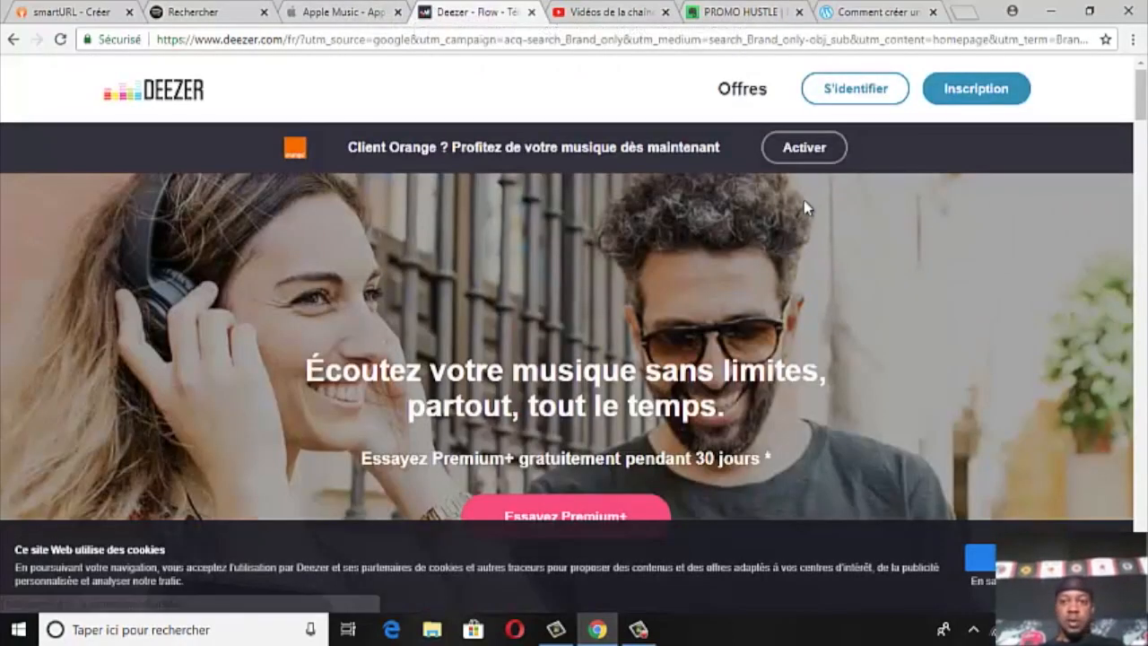
pyautogui.scroll(-5, 794, 224)
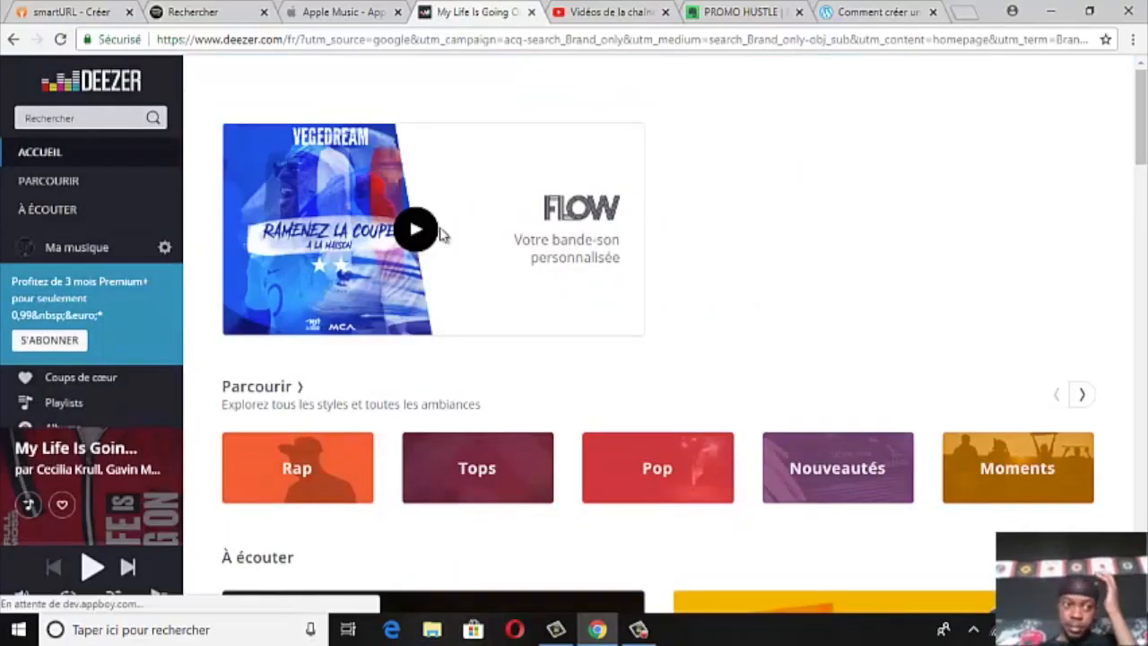
pyautogui.click(93, 114)
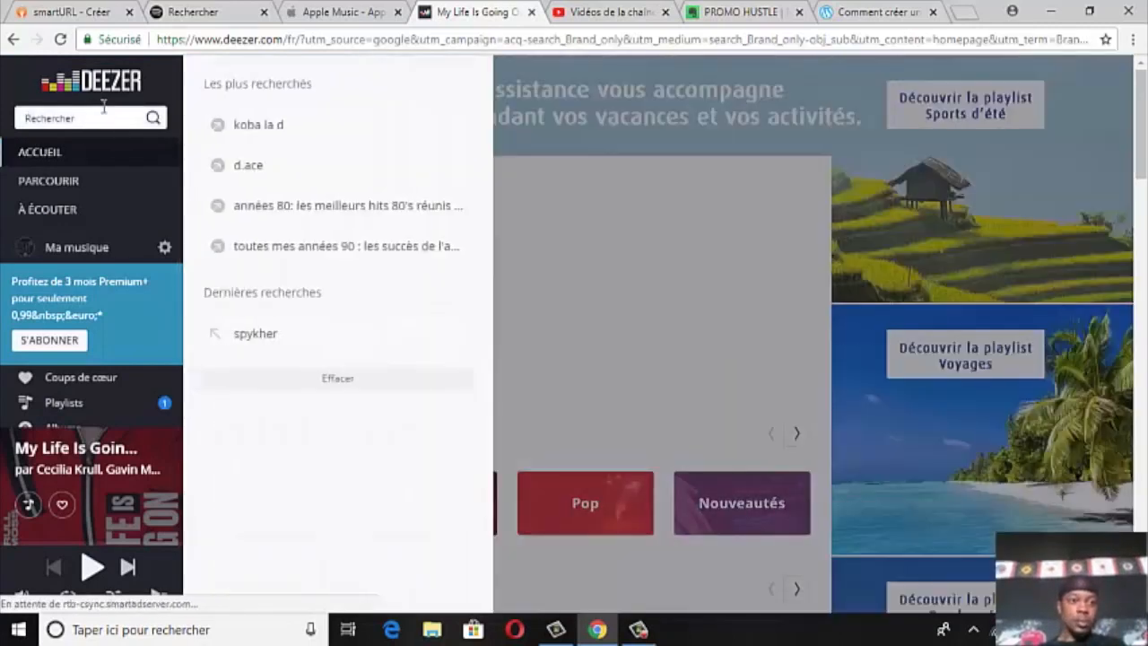
pyautogui.write('spykher')
pyautogui.press('Return')
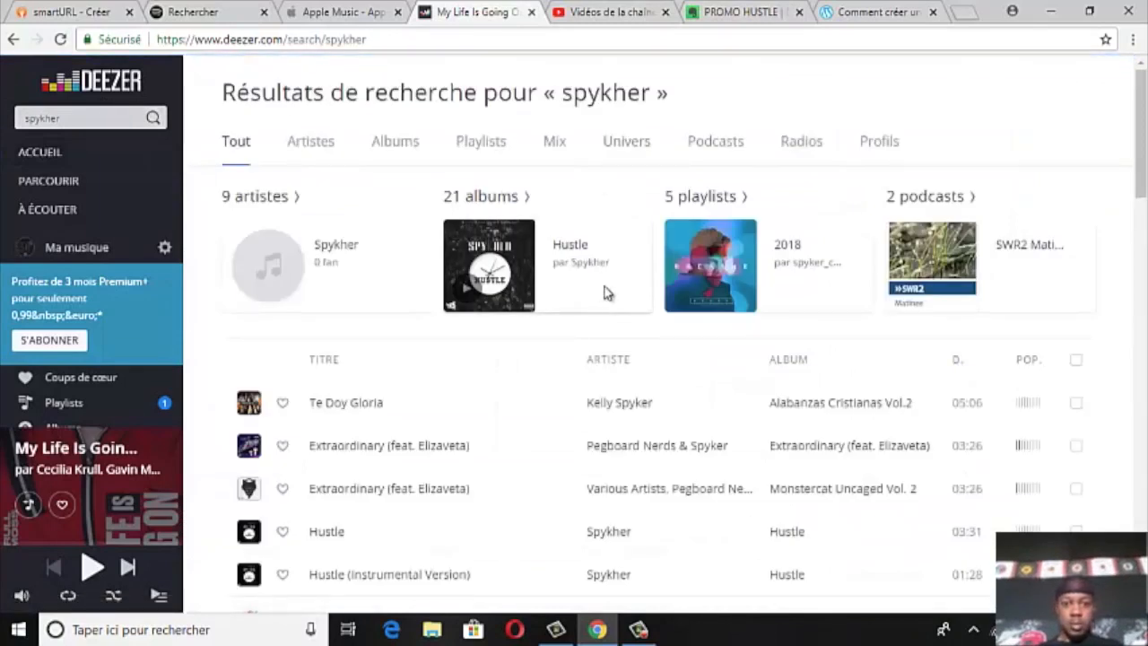
pyautogui.click(513, 257)
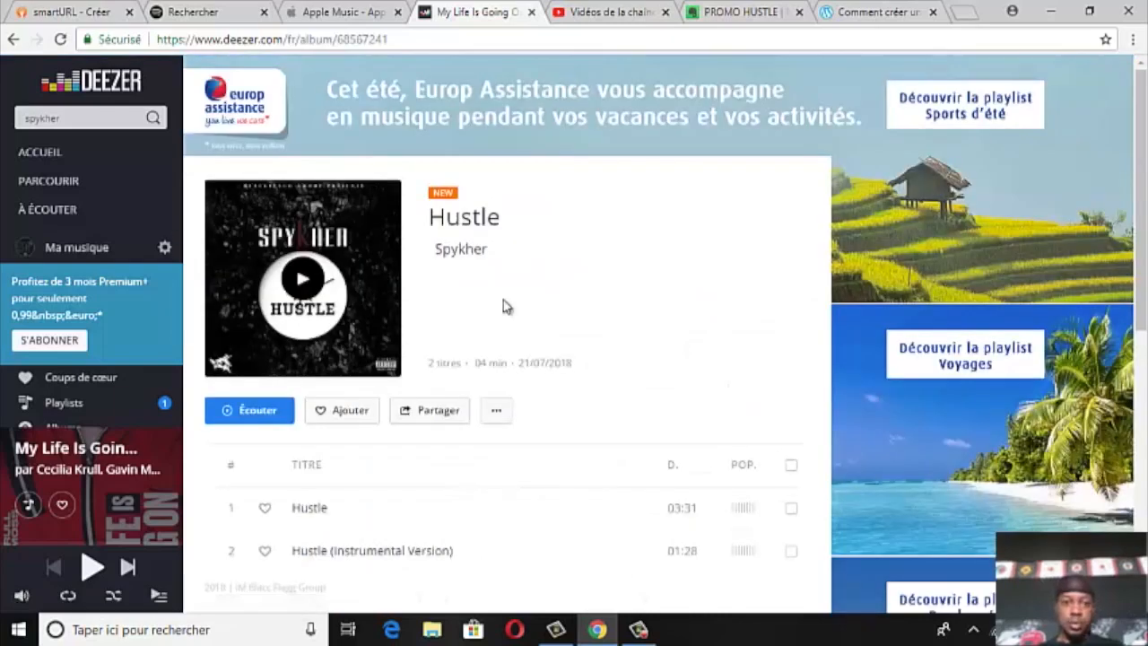
# Copy the share link of the Hustle album on Deezer and close the sharing dialog
pyautogui.click(503, 414)
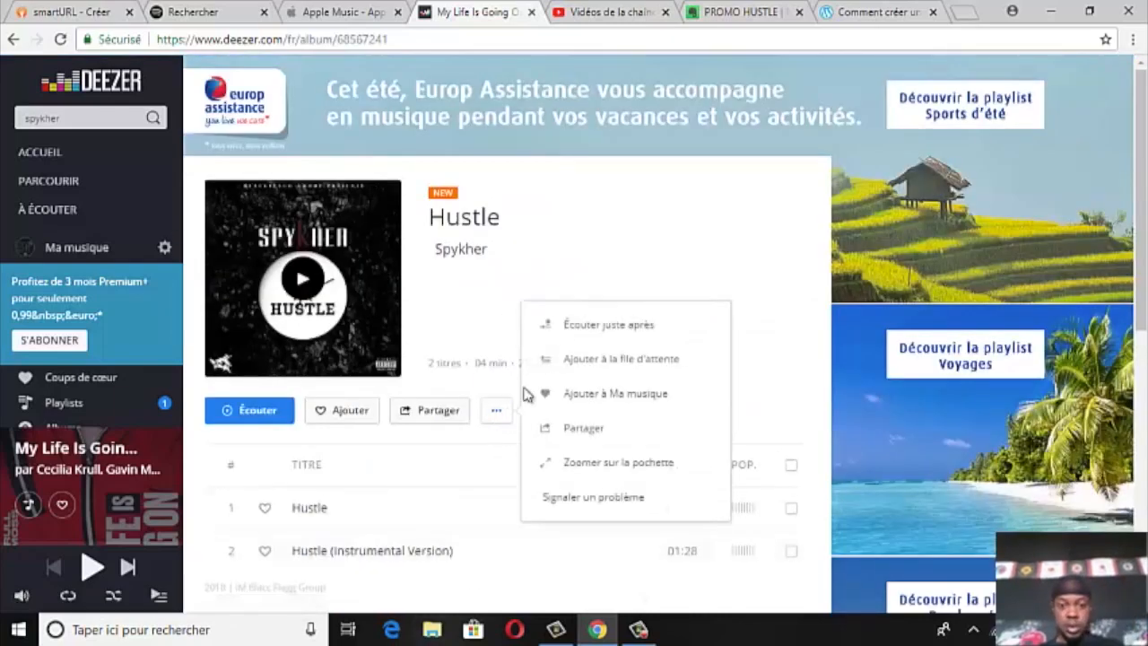
pyautogui.click(576, 429)
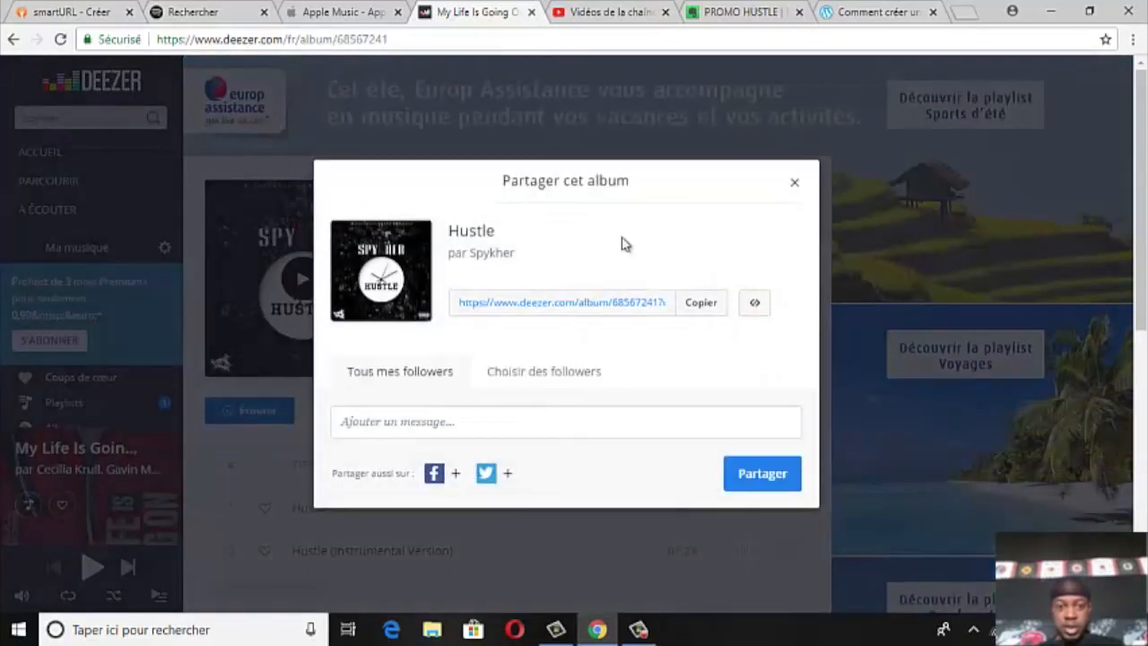
pyautogui.click(705, 309)
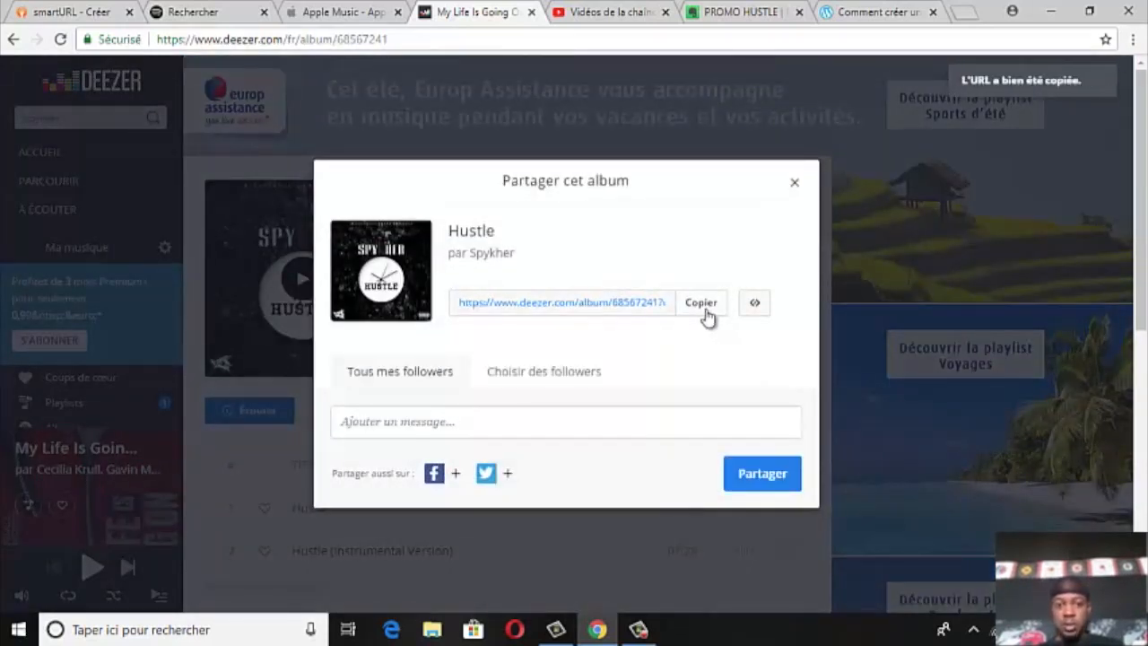
pyautogui.click(790, 183)
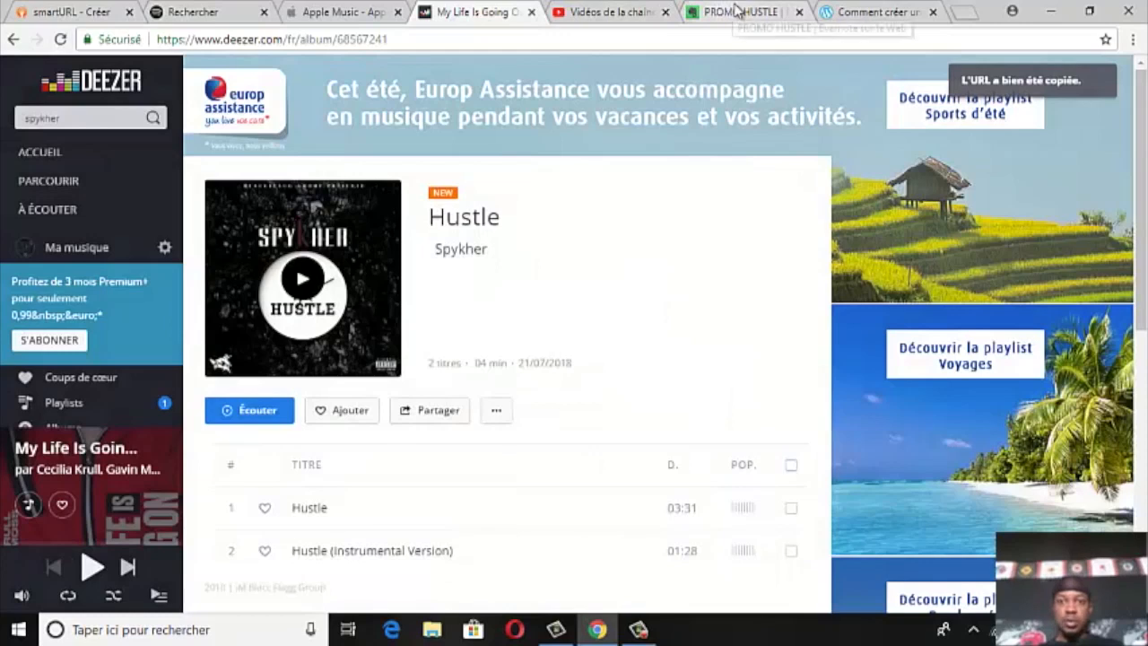
# Switch to YouTube Studio, find the "Spykher - Hustling Hard" video in the channel's list and create its share link
pyautogui.click(690, 16)
pyautogui.click(585, 16)
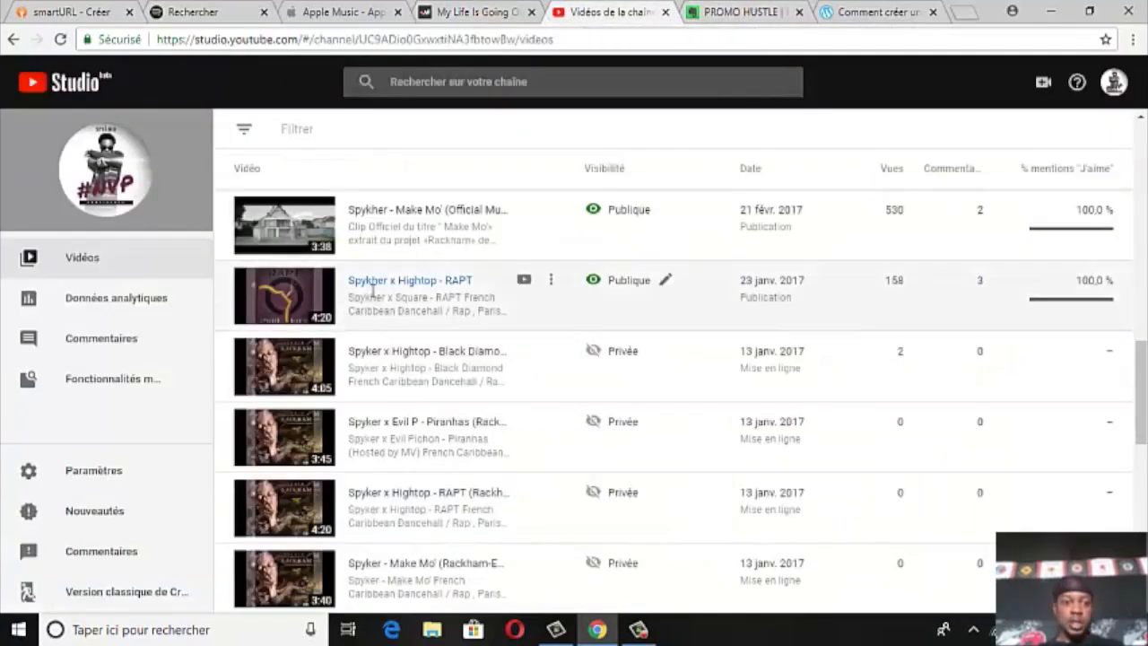
pyautogui.scroll(-8, 363, 282)
pyautogui.scroll(-2, 366, 285)
pyautogui.scroll(15, 366, 287)
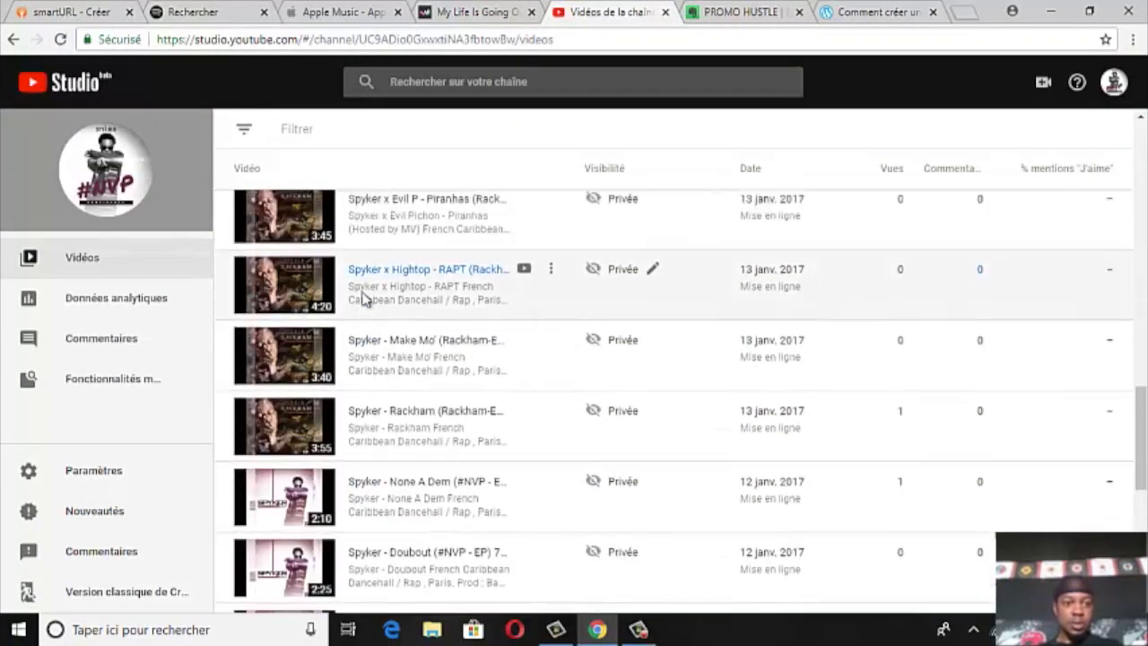
pyautogui.scroll(-10, 366, 296)
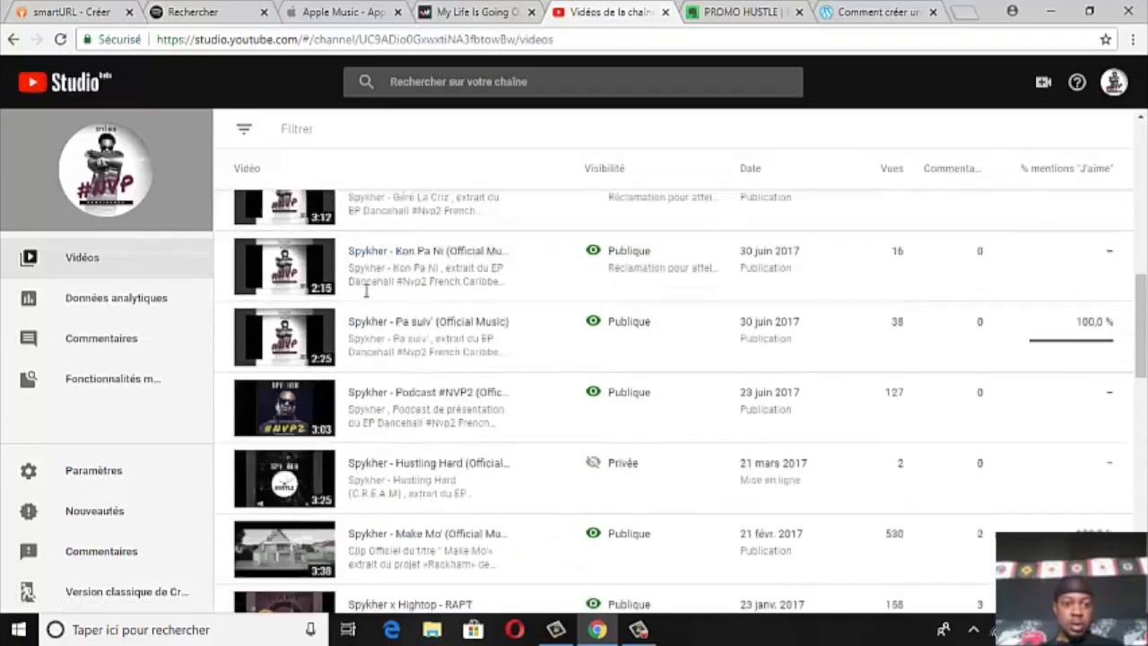
pyautogui.scroll(-3, 366, 288)
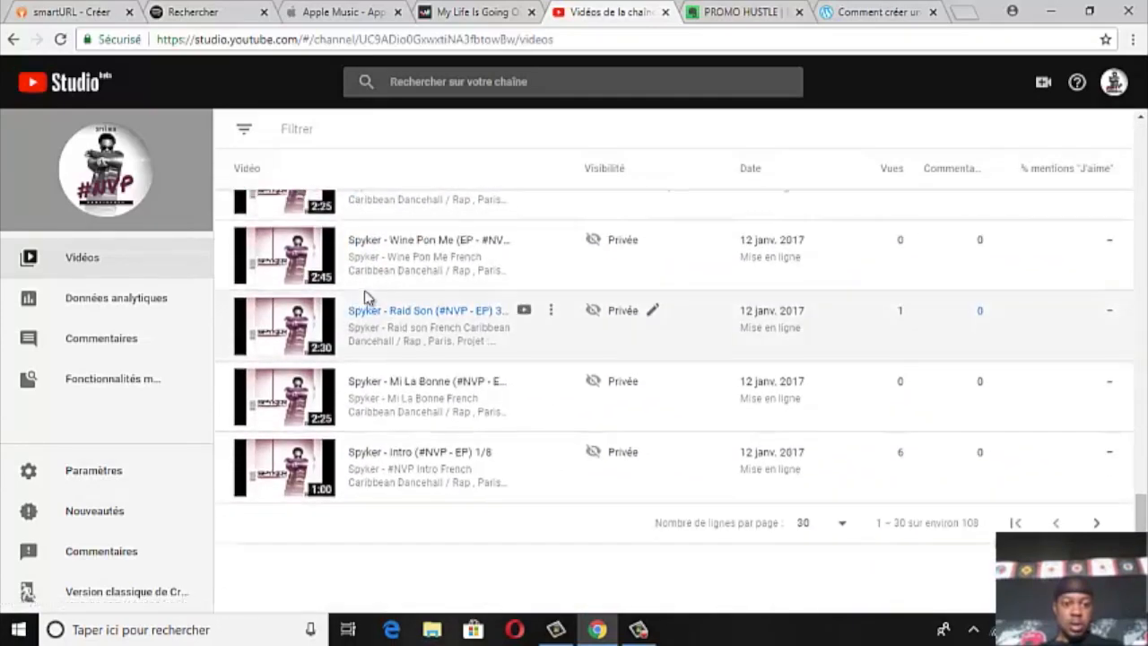
pyautogui.scroll(10, 367, 296)
pyautogui.scroll(4, 366, 298)
pyautogui.scroll(-10, 364, 299)
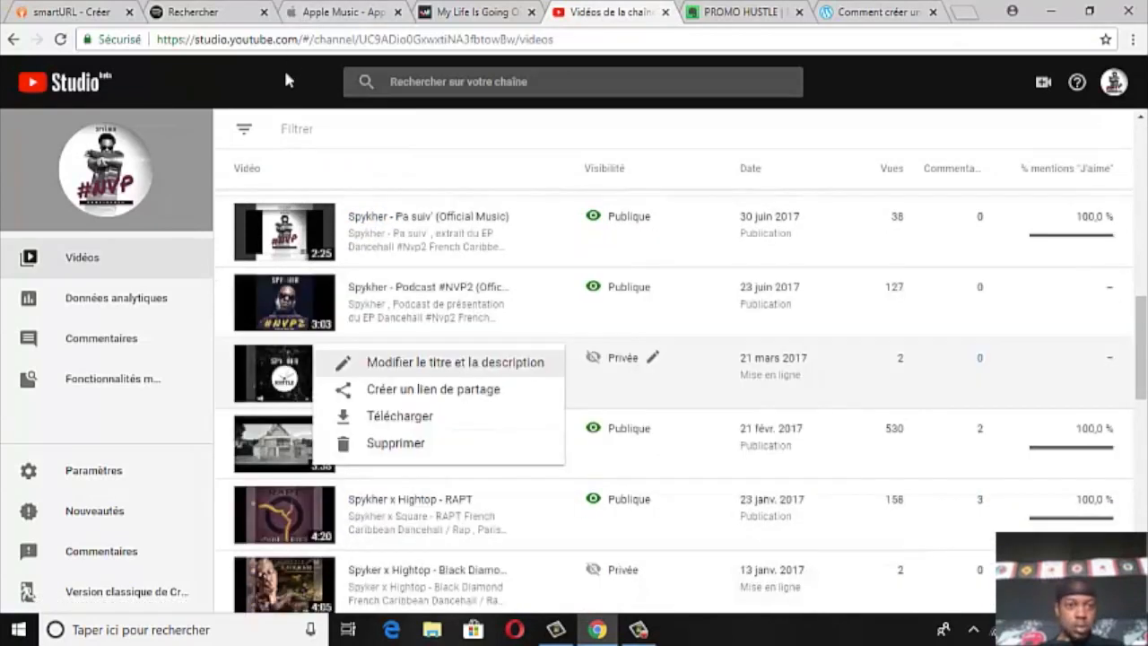
pyautogui.click(286, 73)
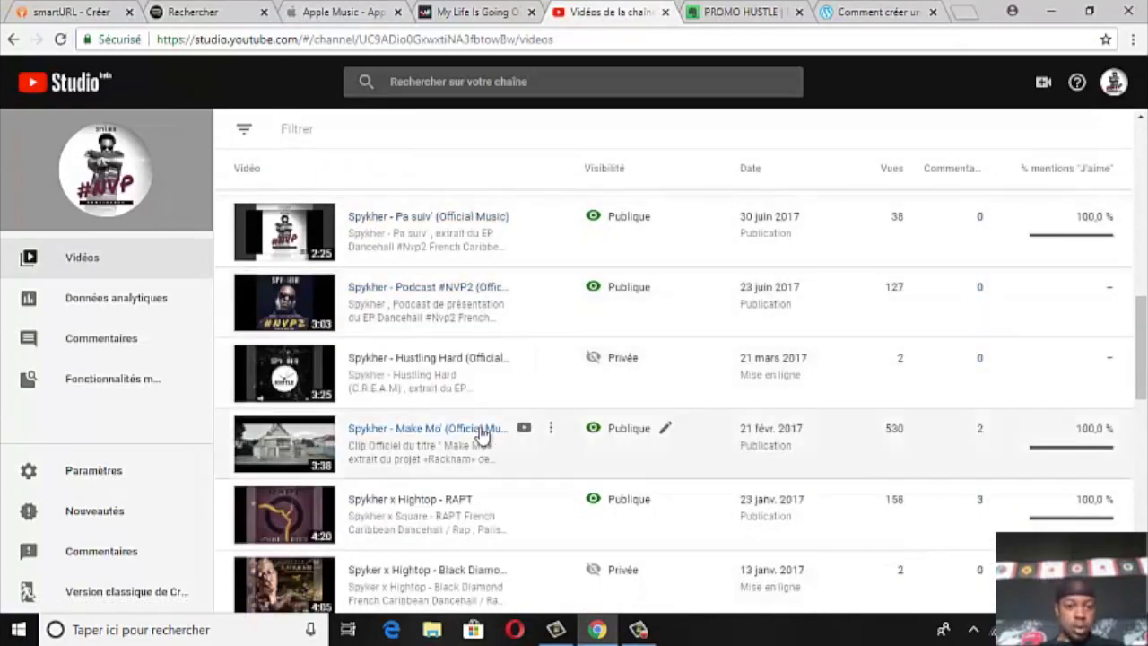
pyautogui.click(550, 359)
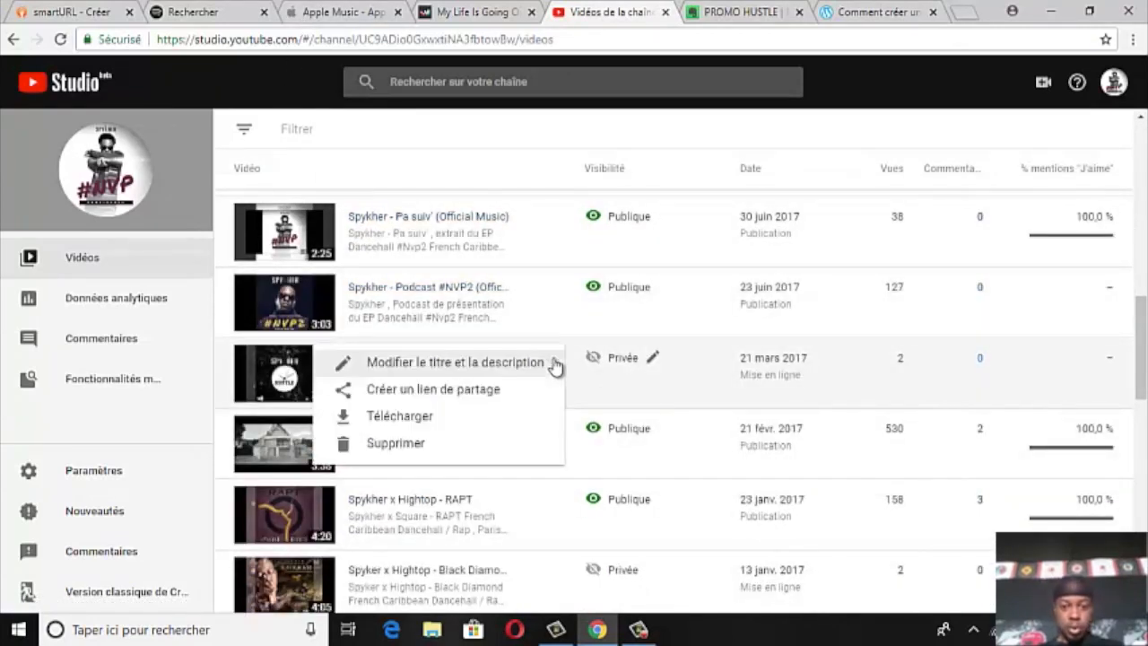
pyautogui.click(473, 392)
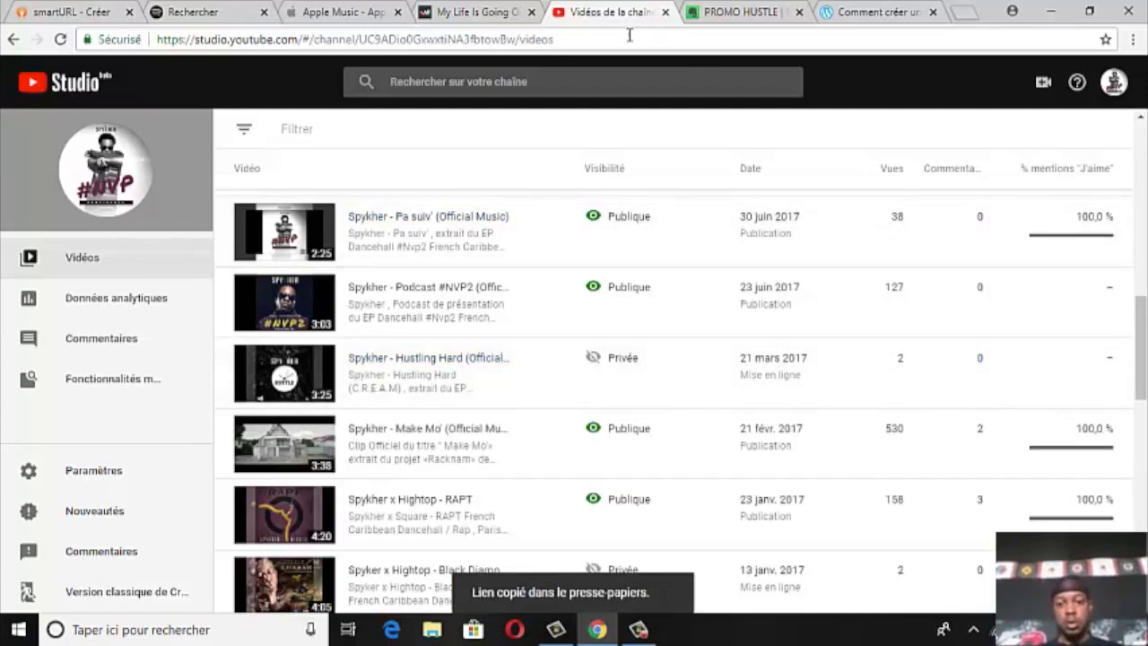
# Return to the PROMO HUSTLE note and review the streaming, Facebook, Instagram, Snapchat and site entries
pyautogui.click(730, 14)
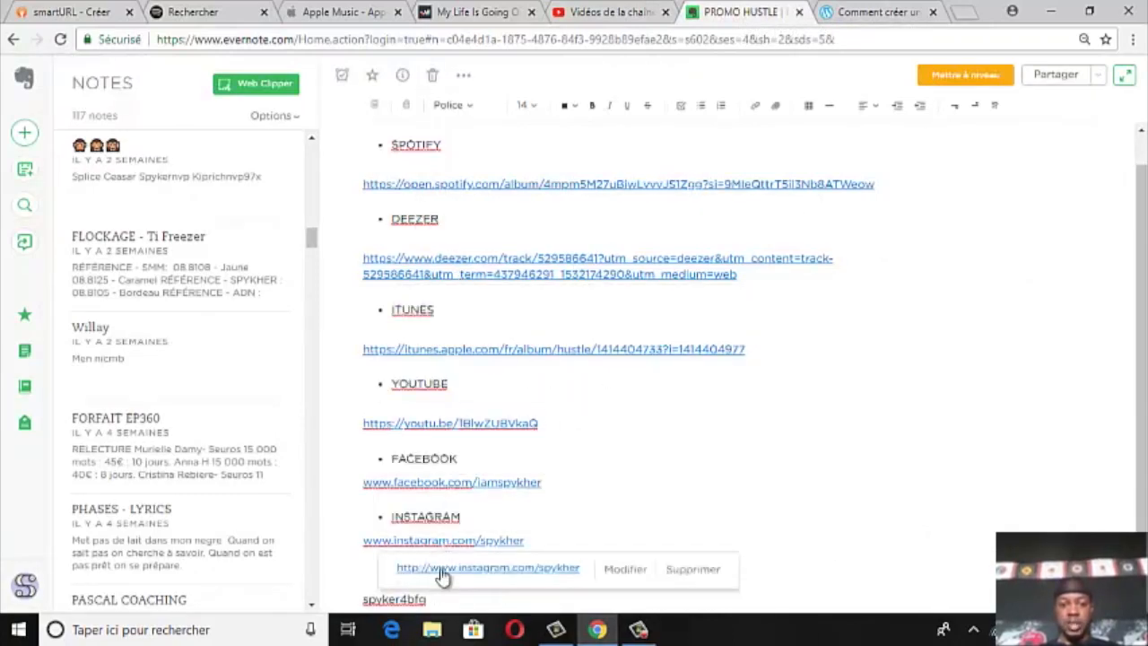
pyautogui.scroll(-1, 673, 419)
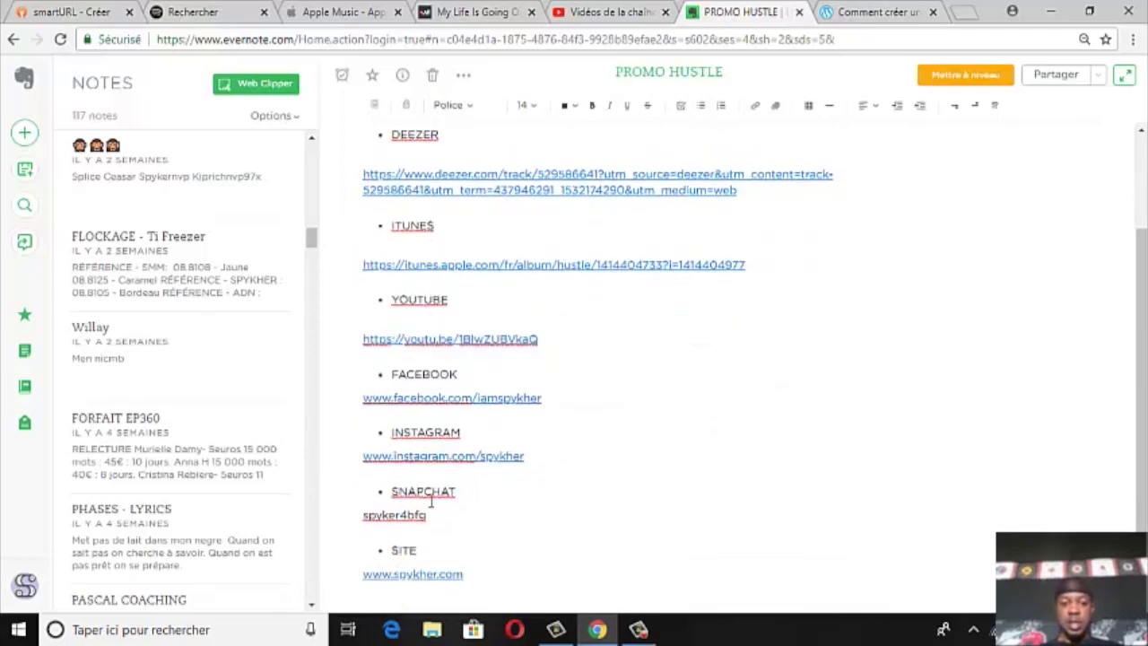
pyautogui.scroll(1, 366, 266)
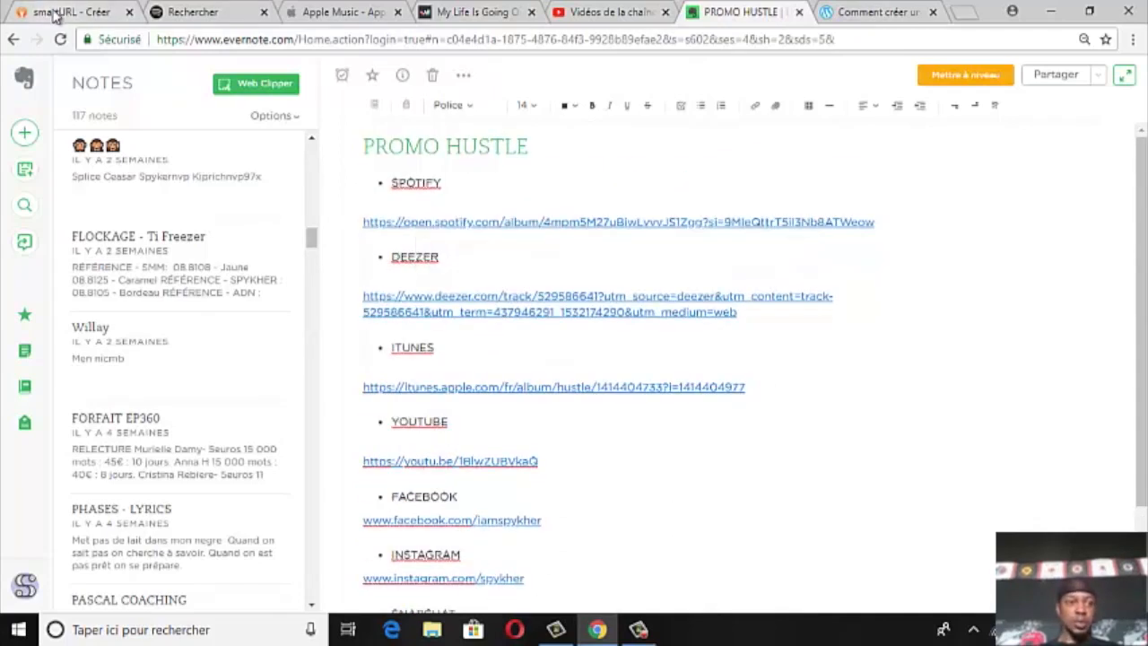
# Switch back to the smartURL form and examine the Pivot page type options and the Apple Music / iTunes URL section
pyautogui.click(58, 15)
pyautogui.scroll(-1, 639, 466)
pyautogui.scroll(6, 220, 308)
pyautogui.scroll(-3, 185, 313)
pyautogui.scroll(-1, 185, 313)
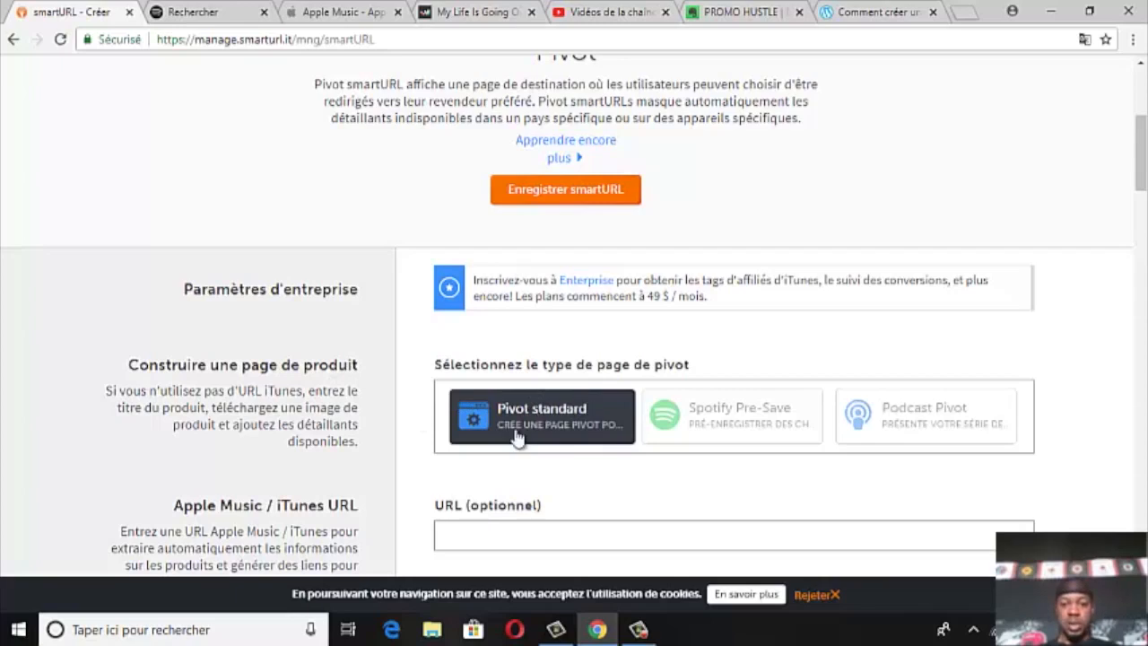
pyautogui.scroll(-2, 295, 435)
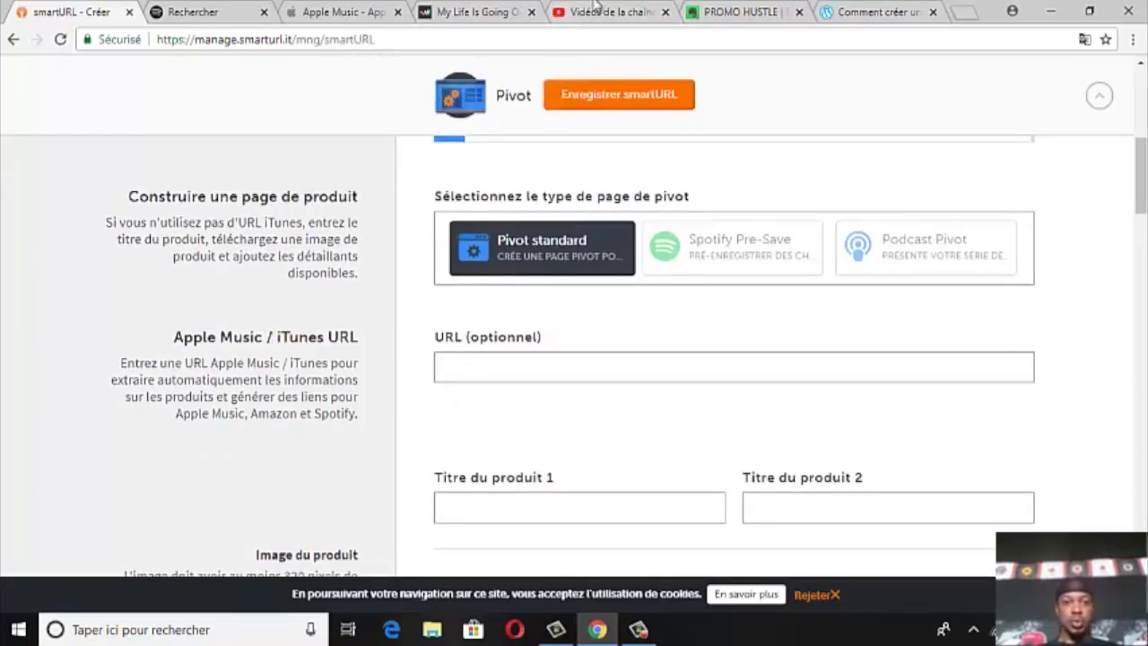
# Copy the iTunes album link from the PROMO HUSTLE note in Evernote
pyautogui.click(733, 11)
pyautogui.click(772, 388)
pyautogui.moveTo(755, 385); pyautogui.dragTo(366, 389)
pyautogui.hotkey('ctrl', 'c')
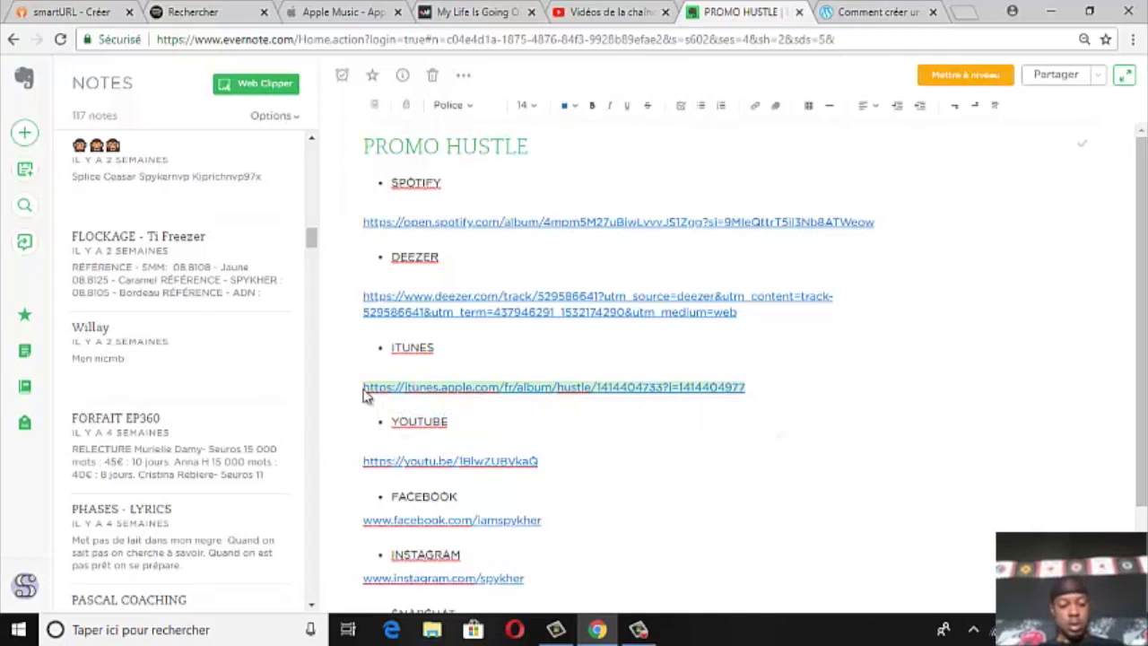
pyautogui.click(305, 15)
pyautogui.click(225, 12)
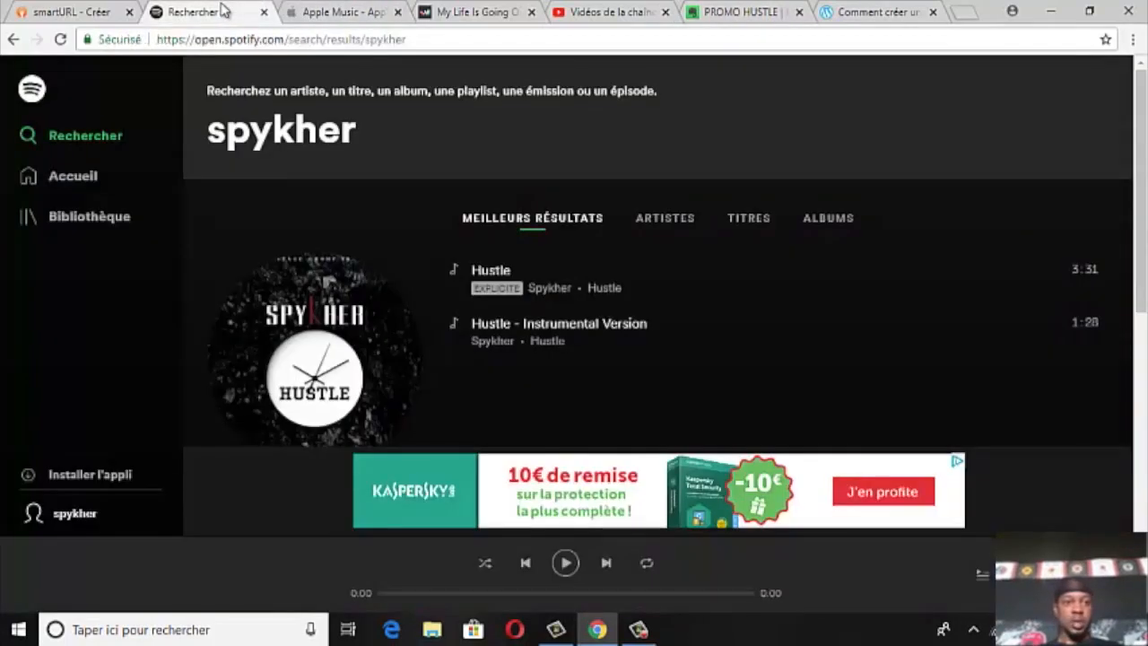
pyautogui.click(90, 11)
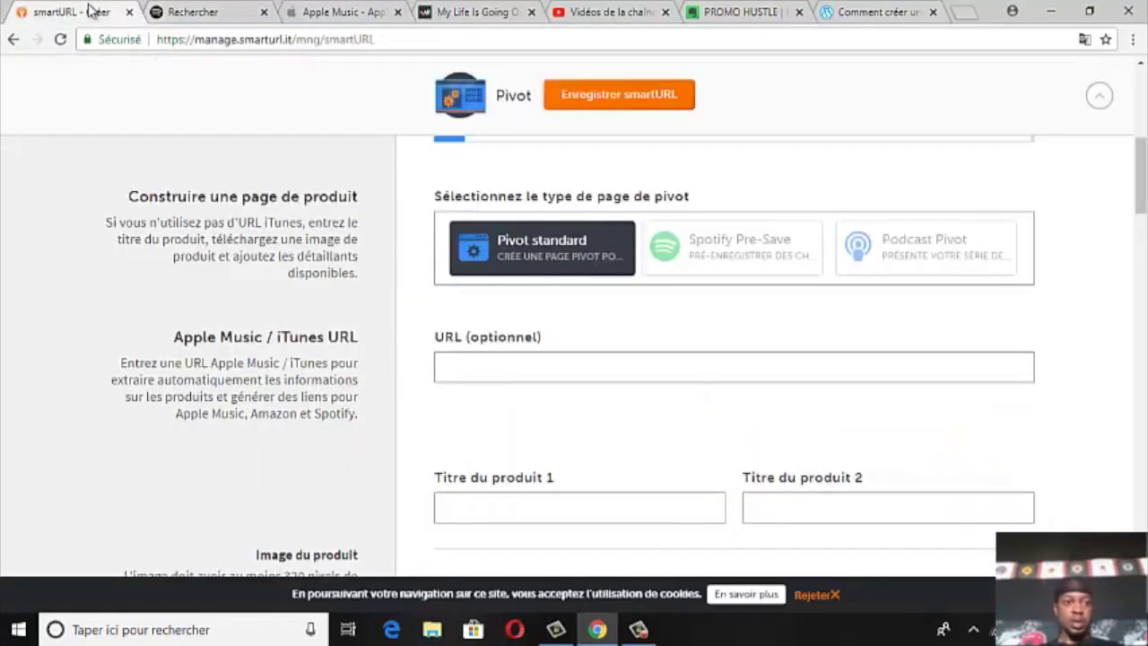
pyautogui.click(544, 359)
pyautogui.hotkey('ctrl', 'v')
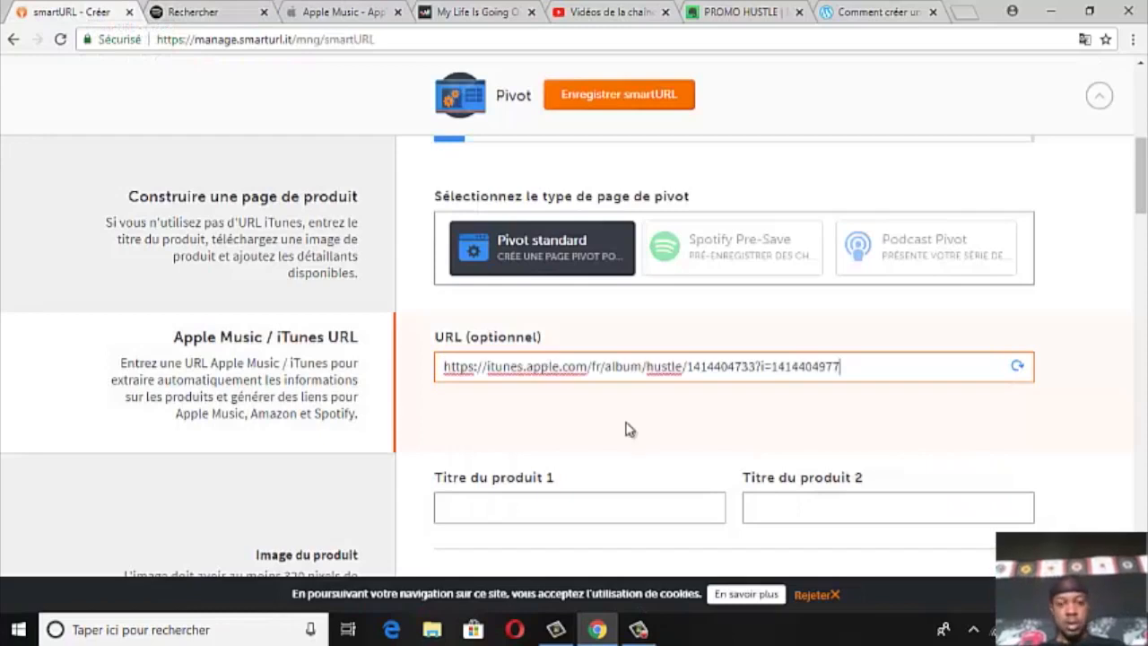
# Check the product titles, product image and social media fields of the form after the iTunes link is processed
pyautogui.scroll(-4, 634, 436)
pyautogui.scroll(4, 633, 436)
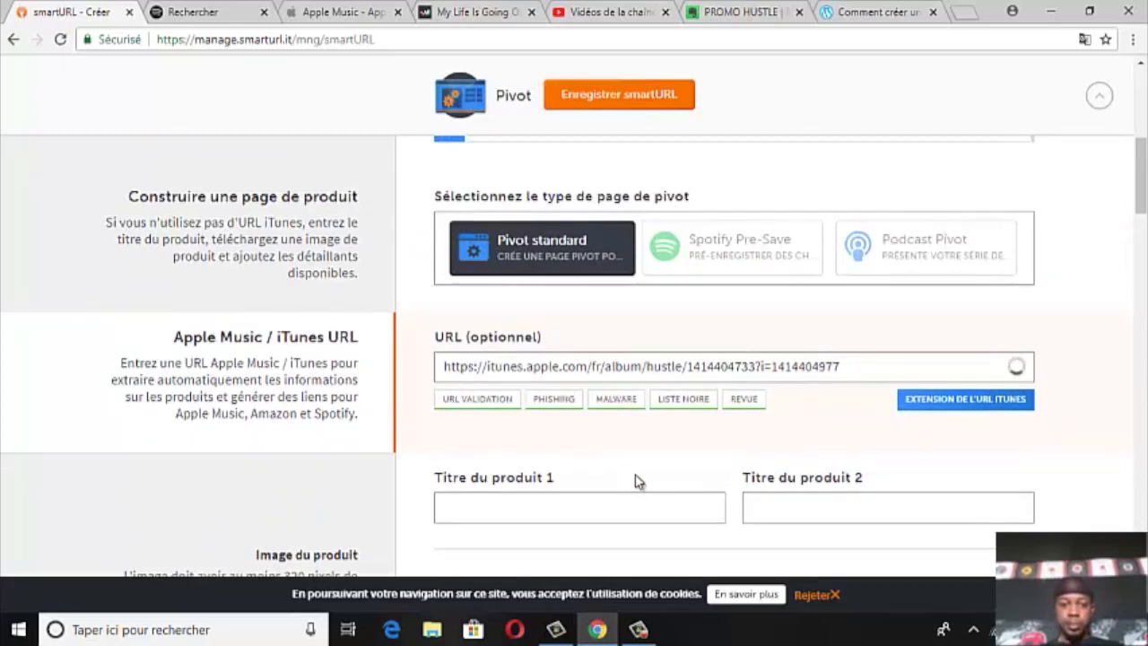
pyautogui.scroll(-5, 1006, 361)
pyautogui.scroll(5, 953, 254)
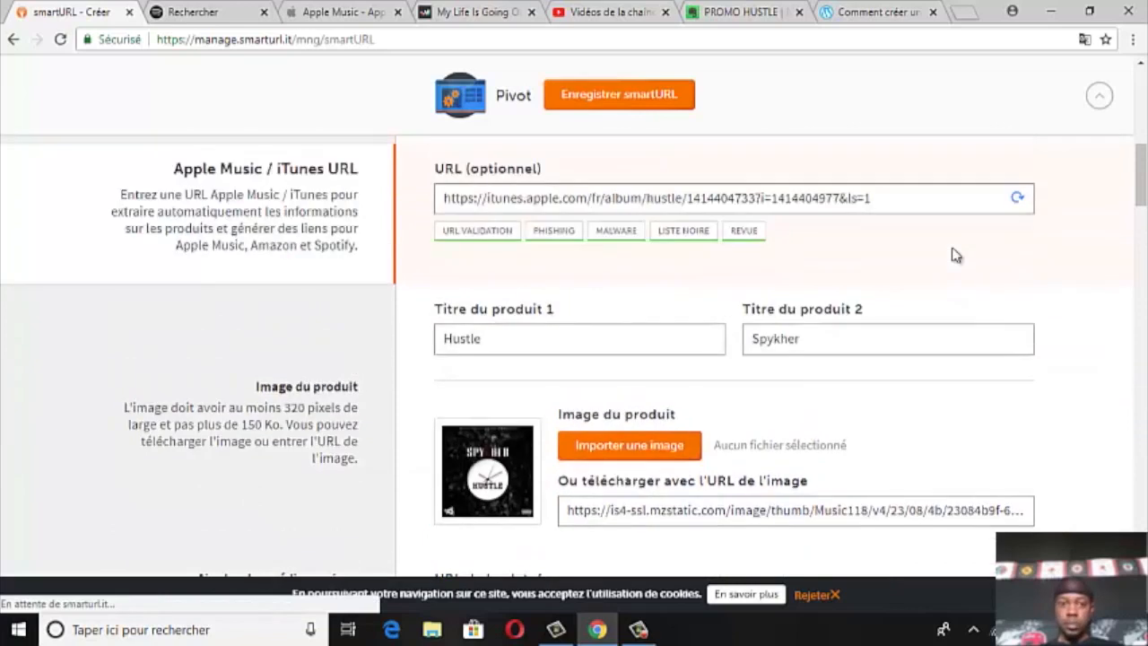
pyautogui.scroll(1, 984, 359)
pyautogui.scroll(-5, 978, 367)
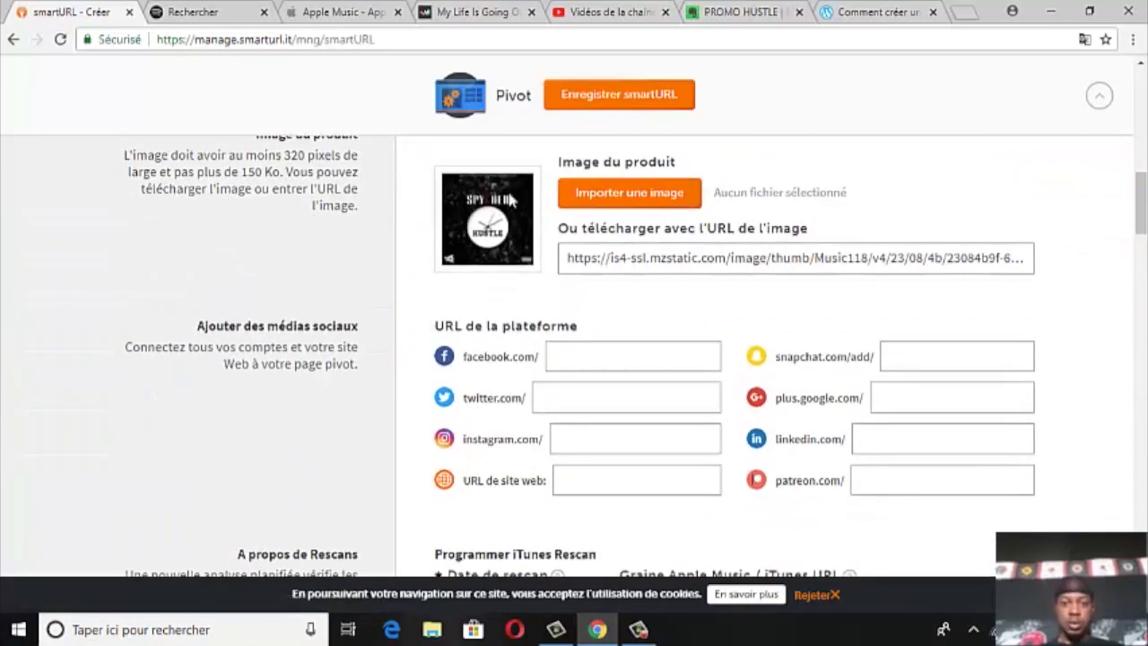
pyautogui.scroll(2, 470, 229)
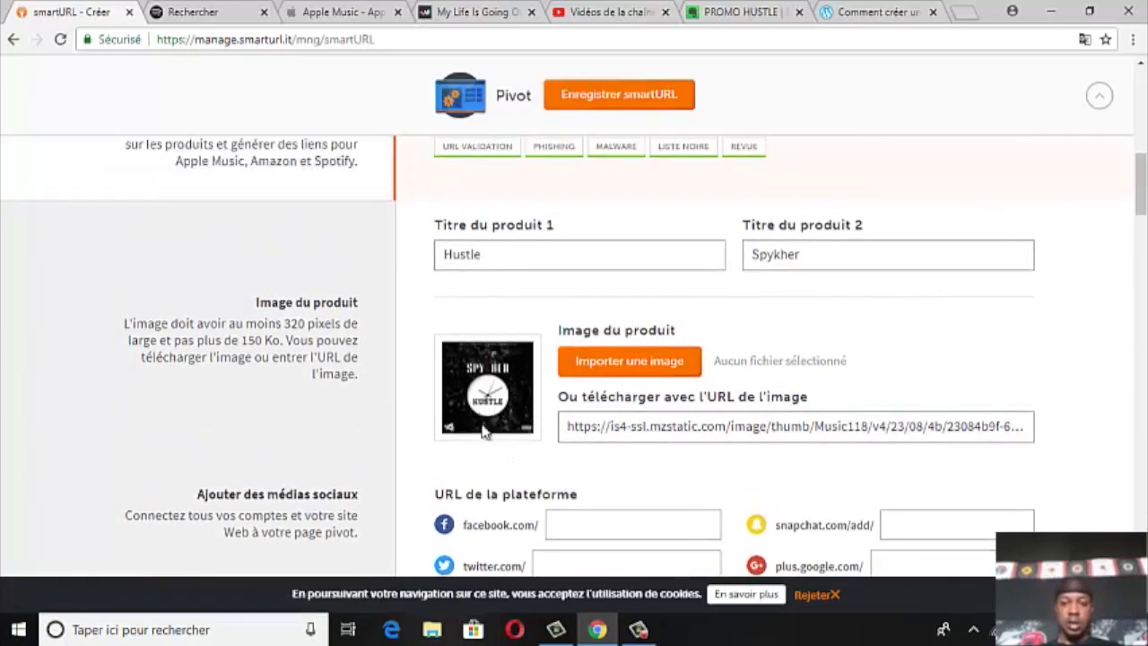
# Review the product titles and image, consult the PROMO HUSTLE note for the social links, and set the form's Facebook address to iamspykher
pyautogui.scroll(2, 443, 340)
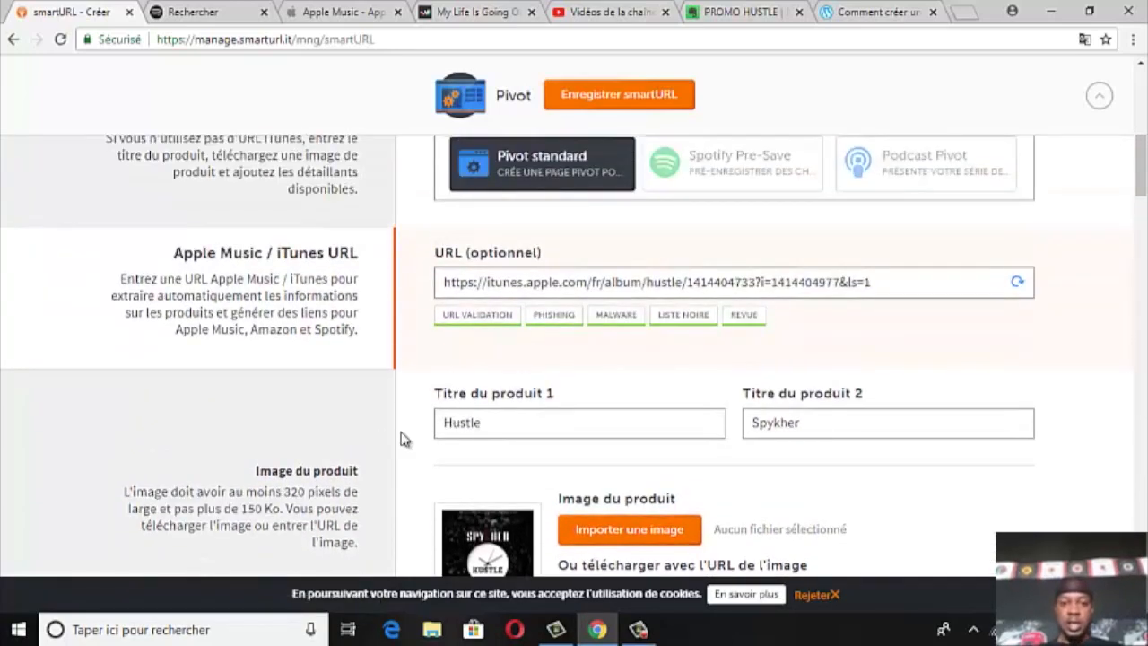
pyautogui.click(491, 427)
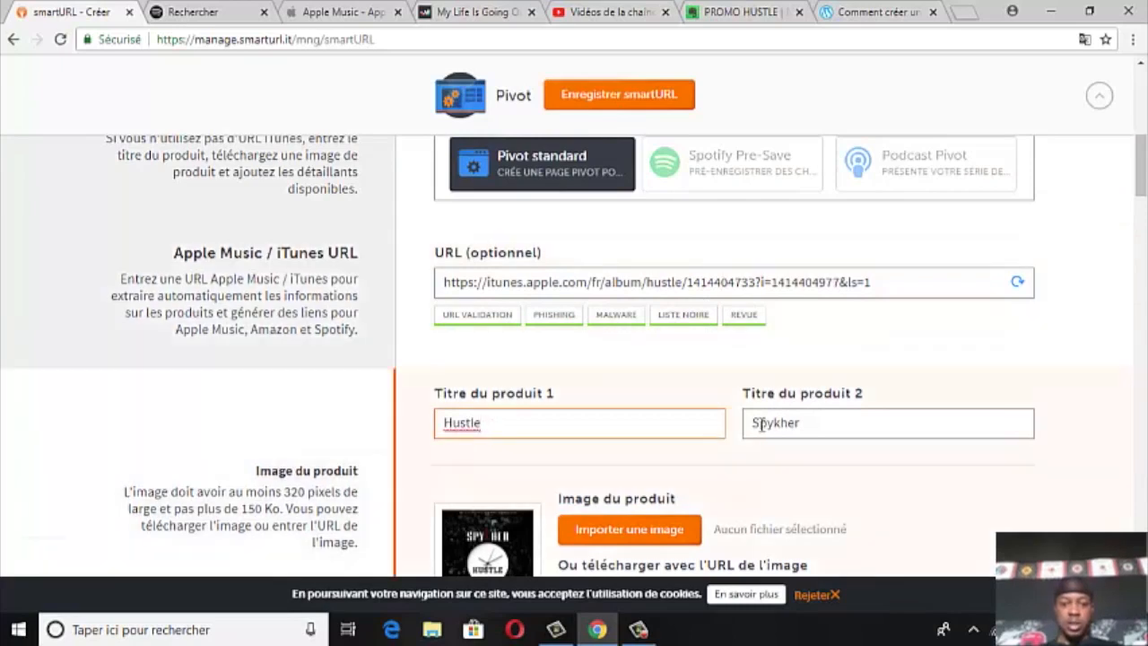
pyautogui.scroll(-6, 826, 396)
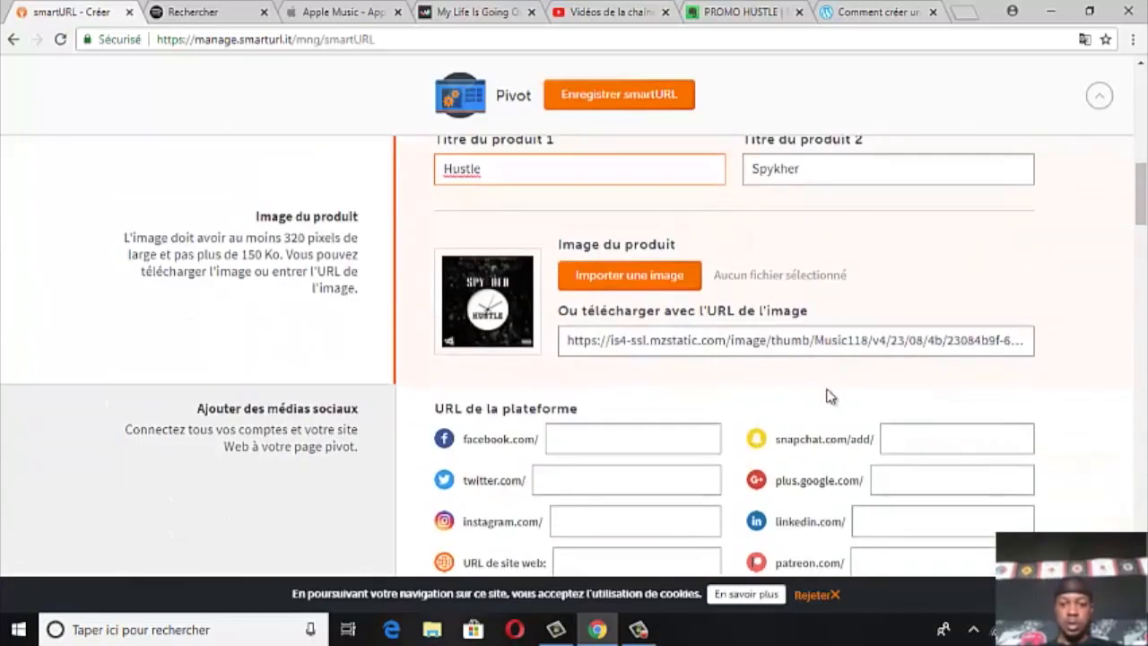
pyautogui.scroll(2, 587, 226)
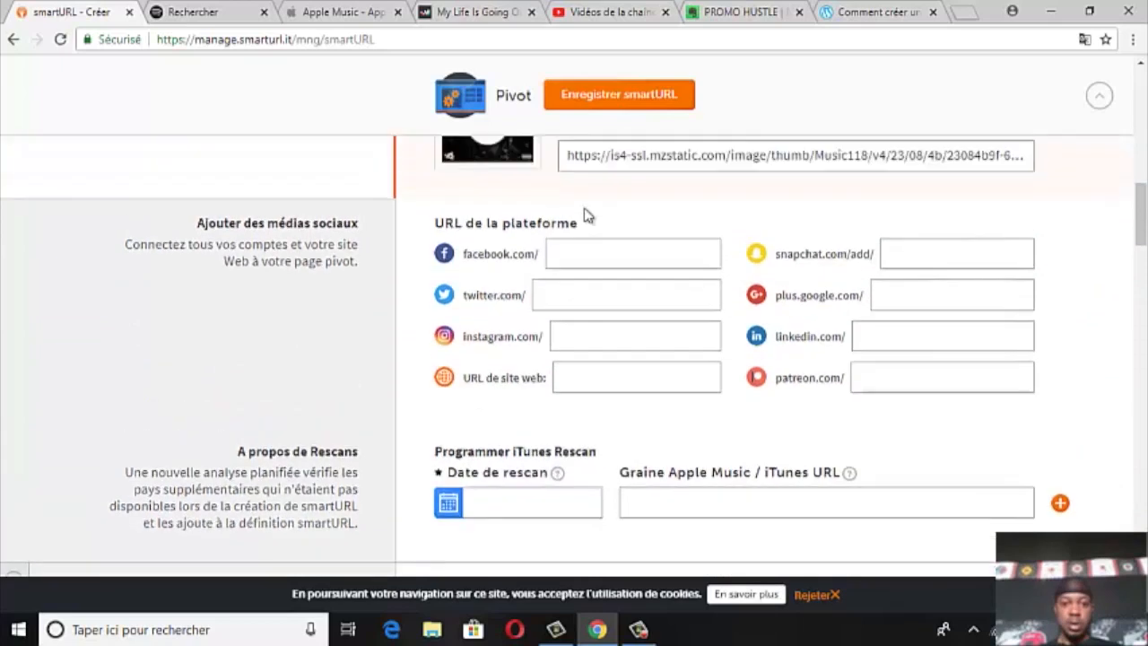
pyautogui.click(584, 355)
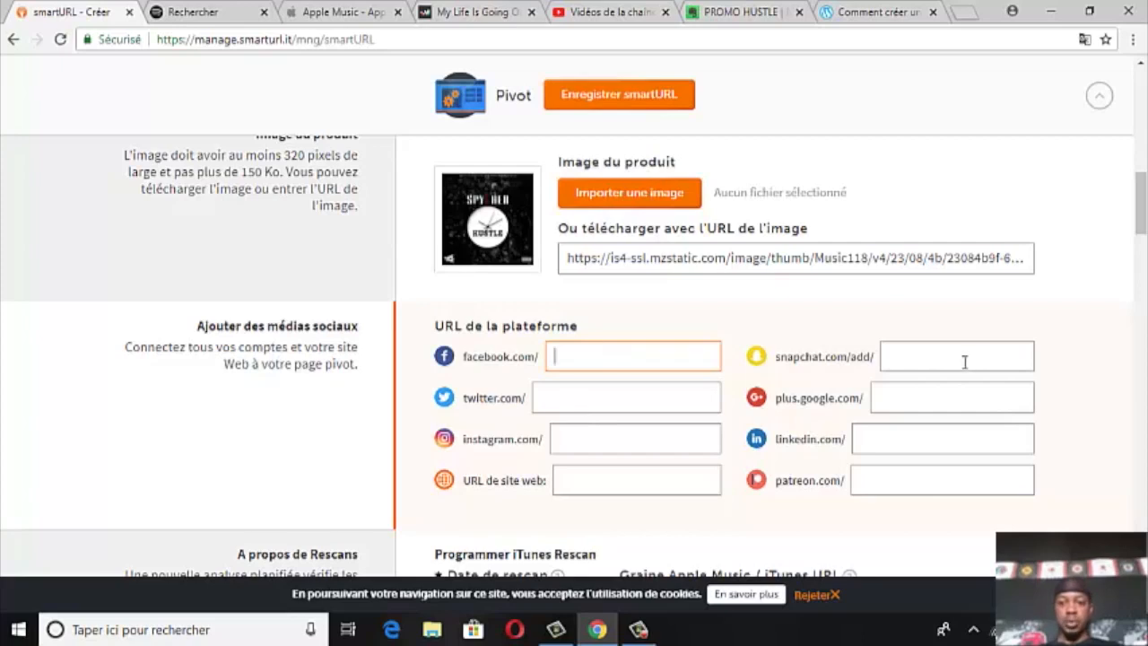
pyautogui.click(726, 16)
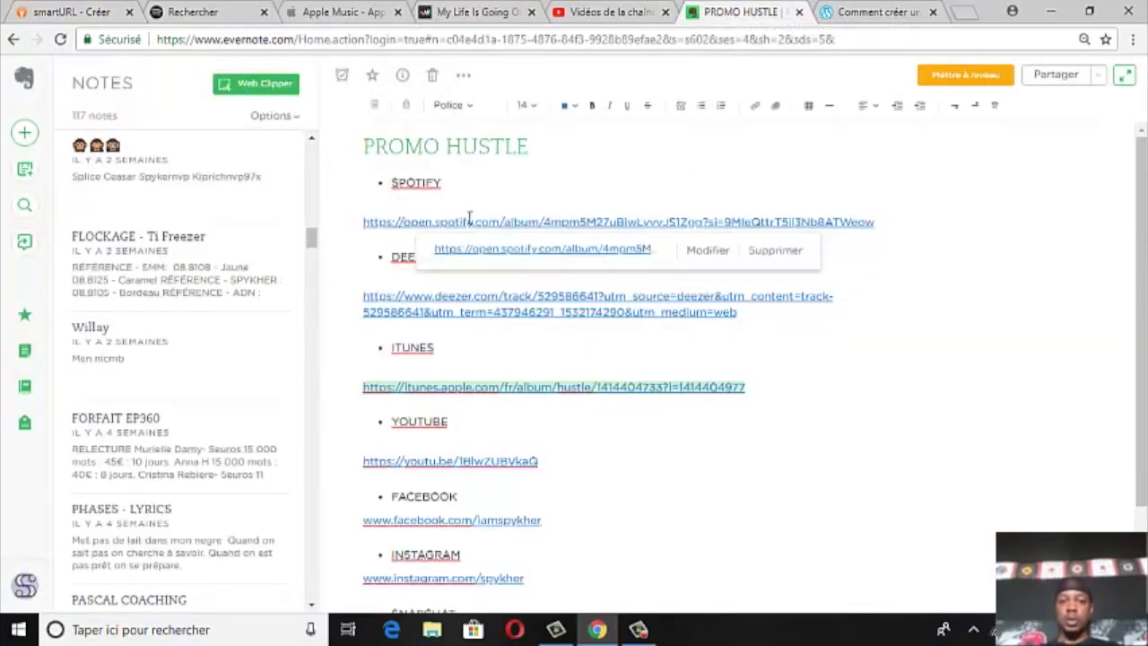
pyautogui.click(77, 16)
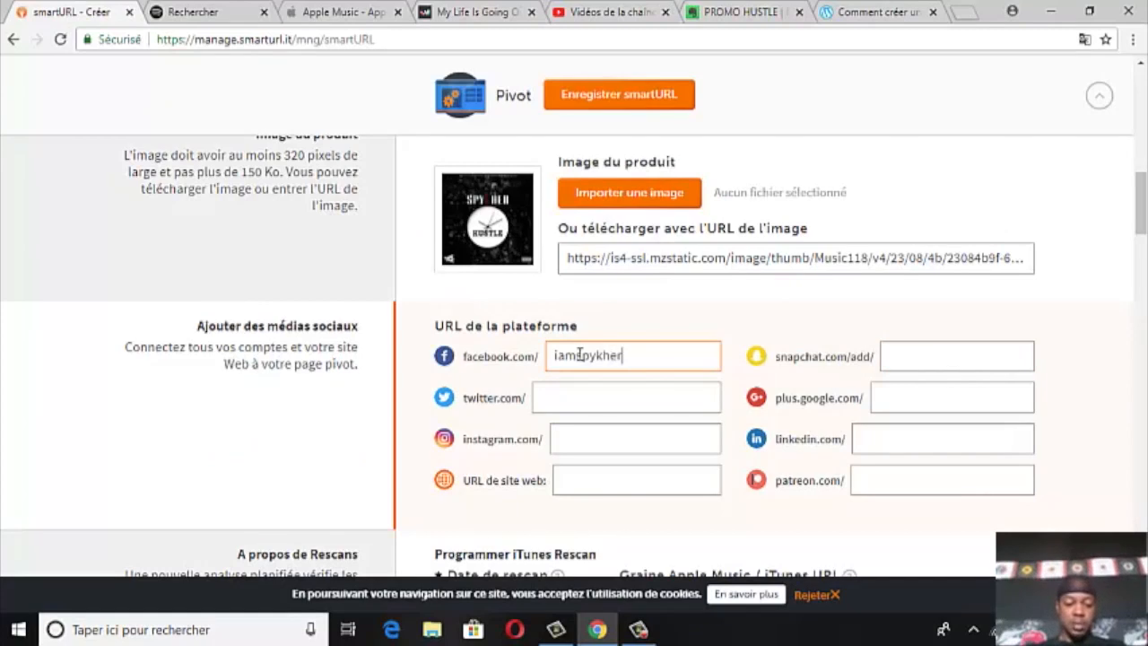
pyautogui.click(626, 405)
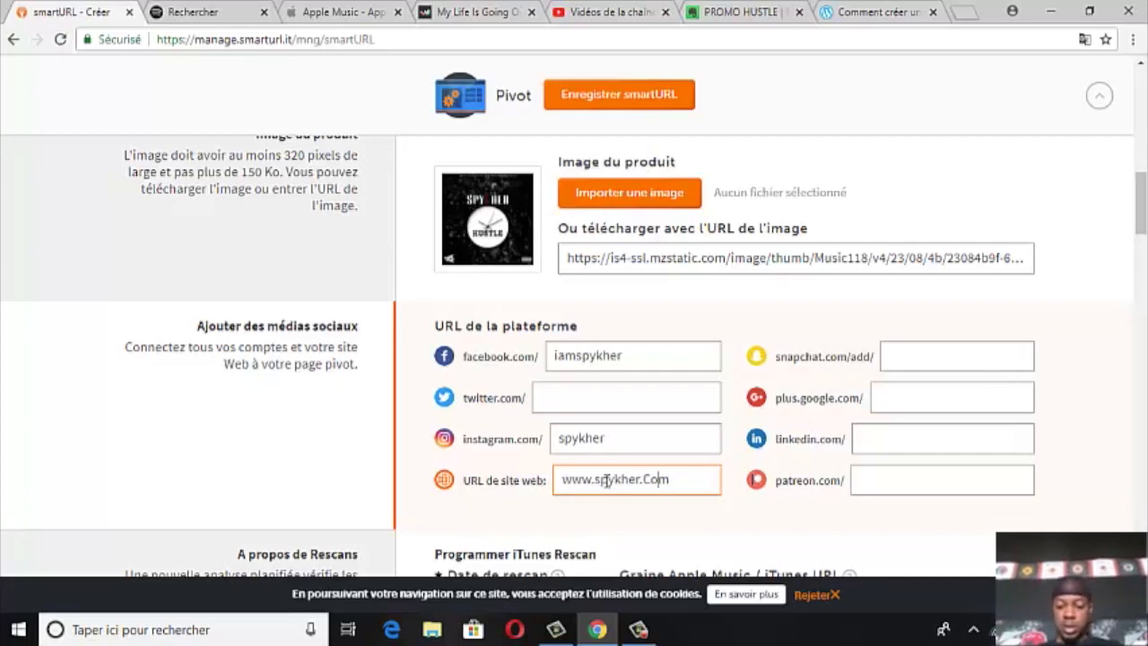
pyautogui.press('BackSpace')
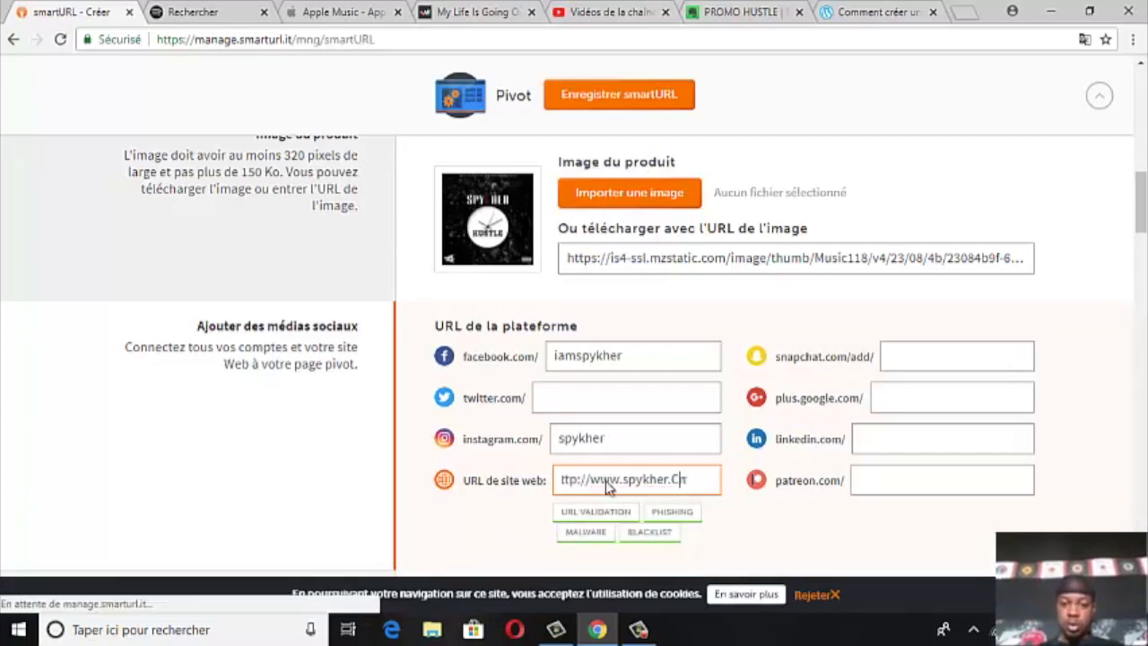
pyautogui.press('BackSpace')
pyautogui.write('com')
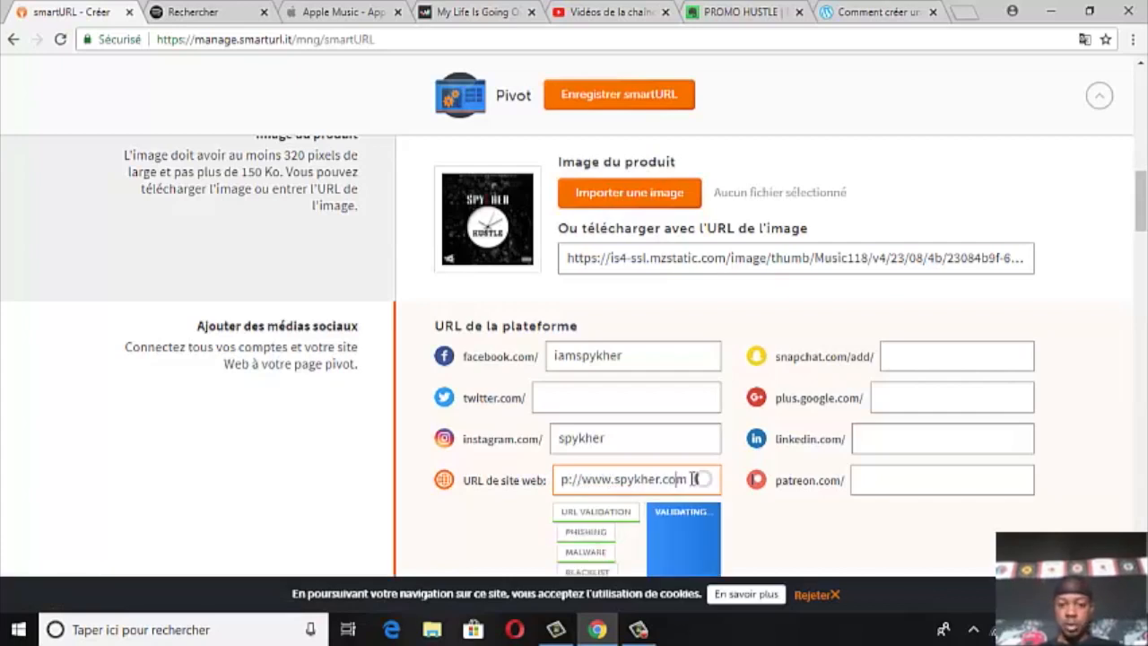
pyautogui.click(932, 355)
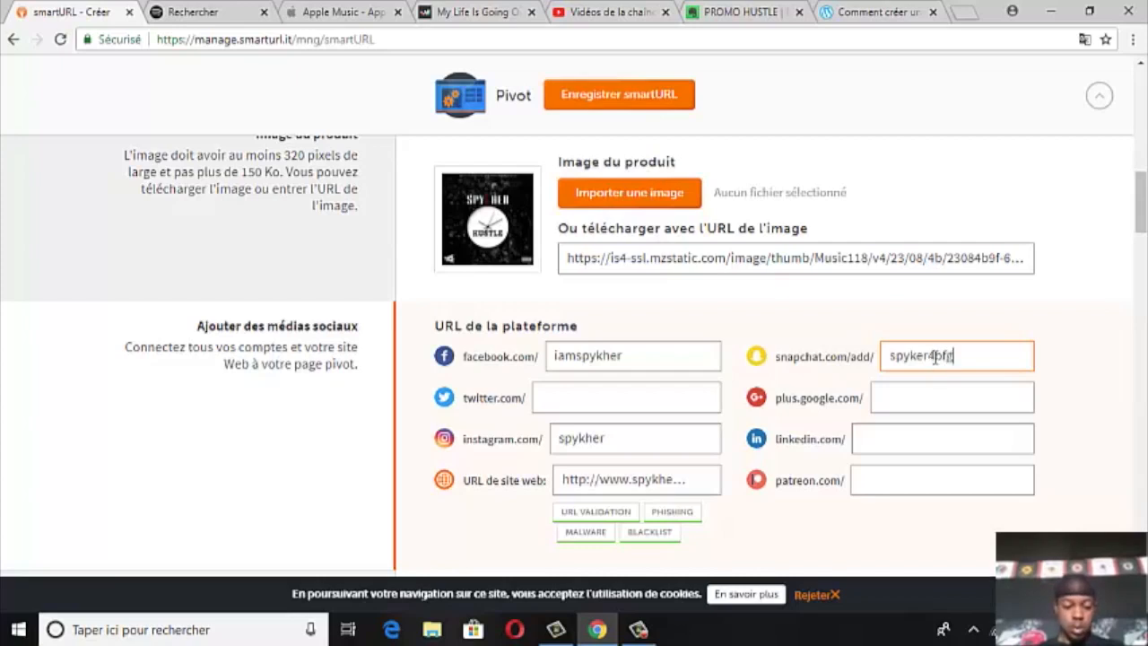
# Examine the iTunes rescan section and the Apple Music block with its default URL and country destinations
pyautogui.scroll(3, 575, 306)
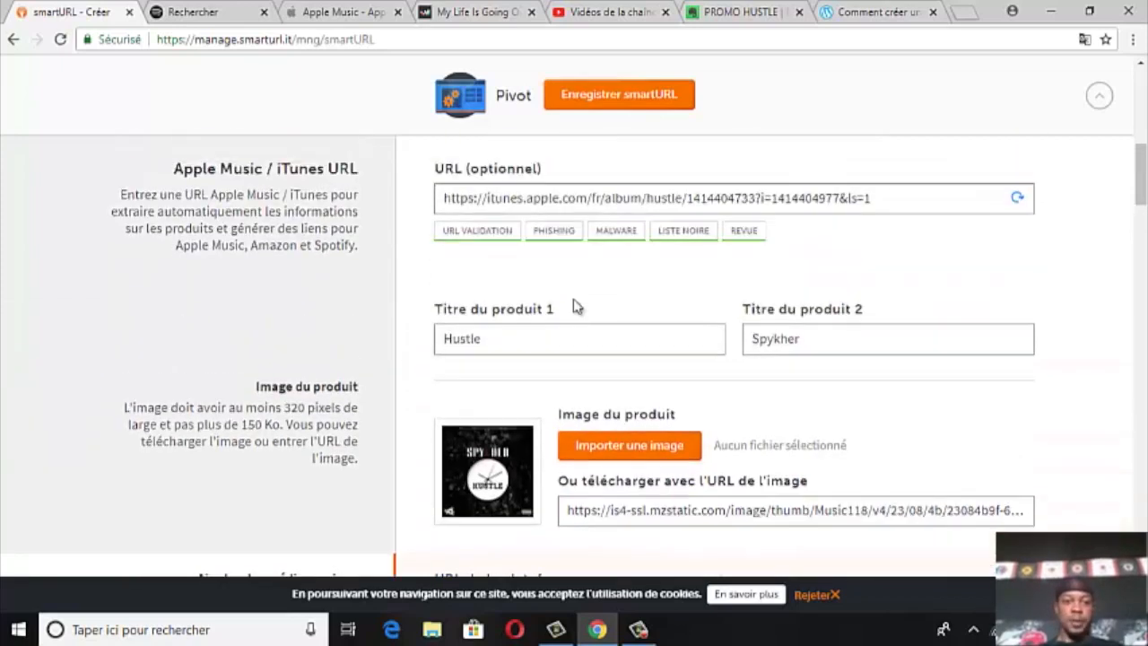
pyautogui.scroll(-2, 574, 307)
pyautogui.scroll(-4, 554, 319)
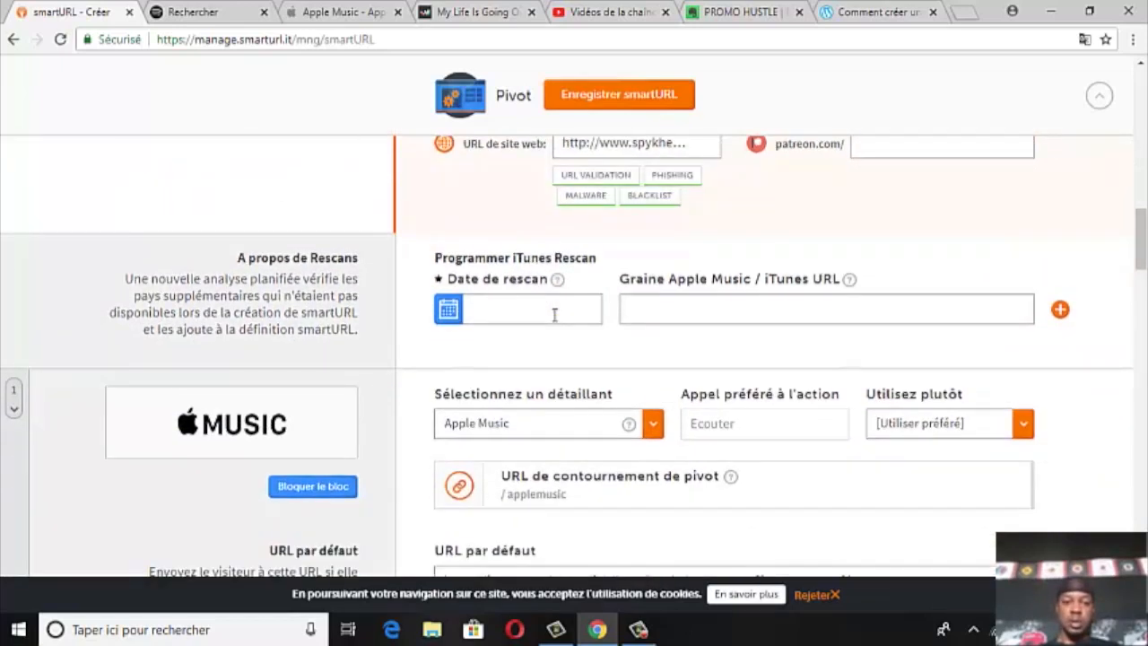
pyautogui.scroll(-1, 518, 441)
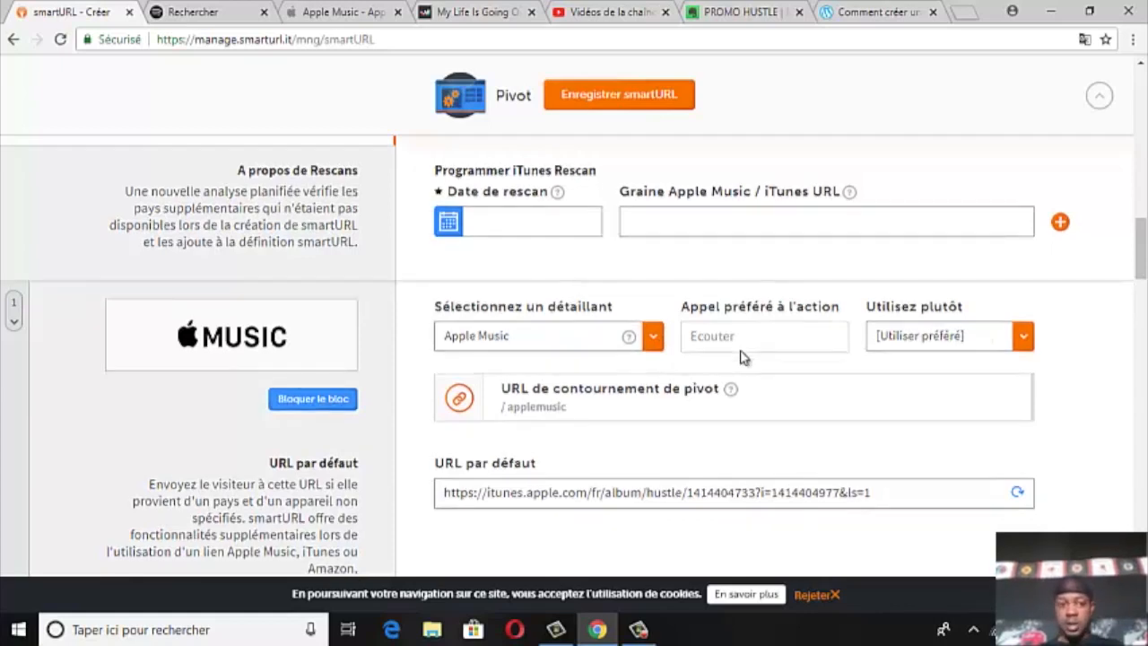
pyautogui.scroll(-2, 743, 353)
pyautogui.scroll(2, 740, 355)
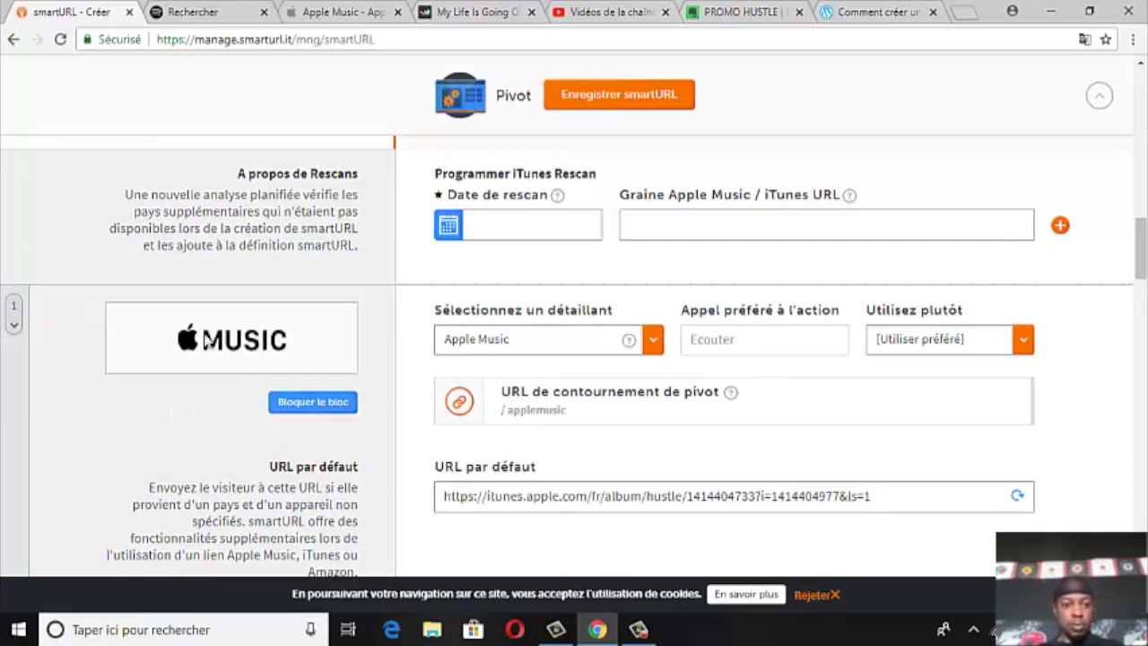
pyautogui.scroll(-1, 103, 368)
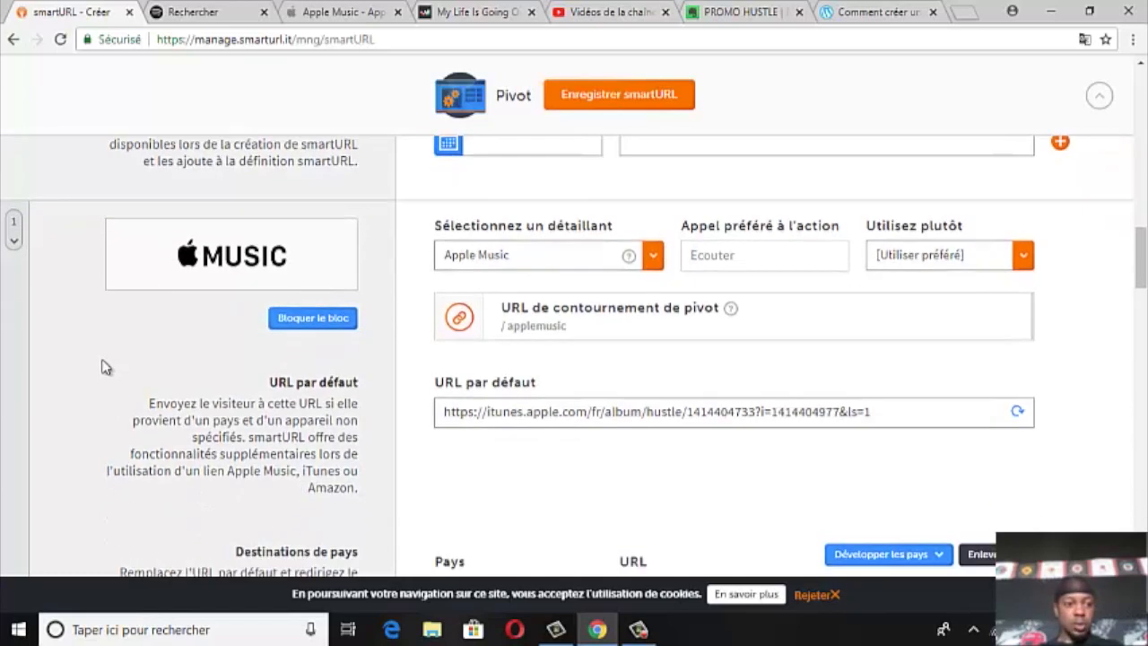
pyautogui.scroll(-1, 130, 299)
pyautogui.scroll(-5, 129, 299)
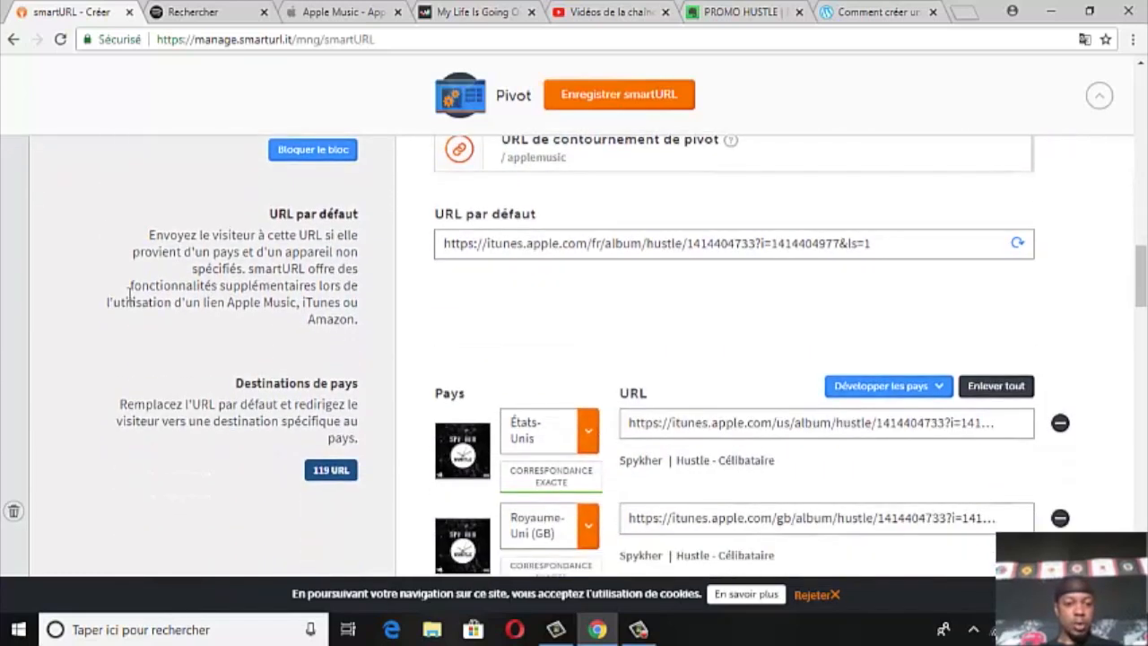
pyautogui.scroll(-3, 128, 301)
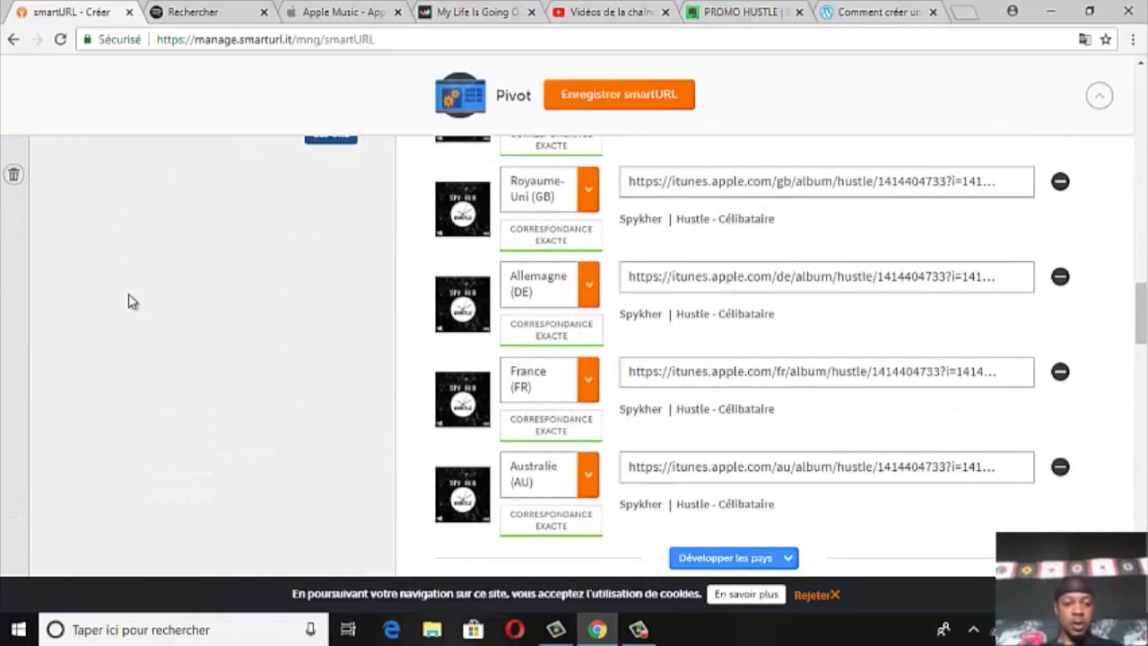
pyautogui.scroll(9, 130, 305)
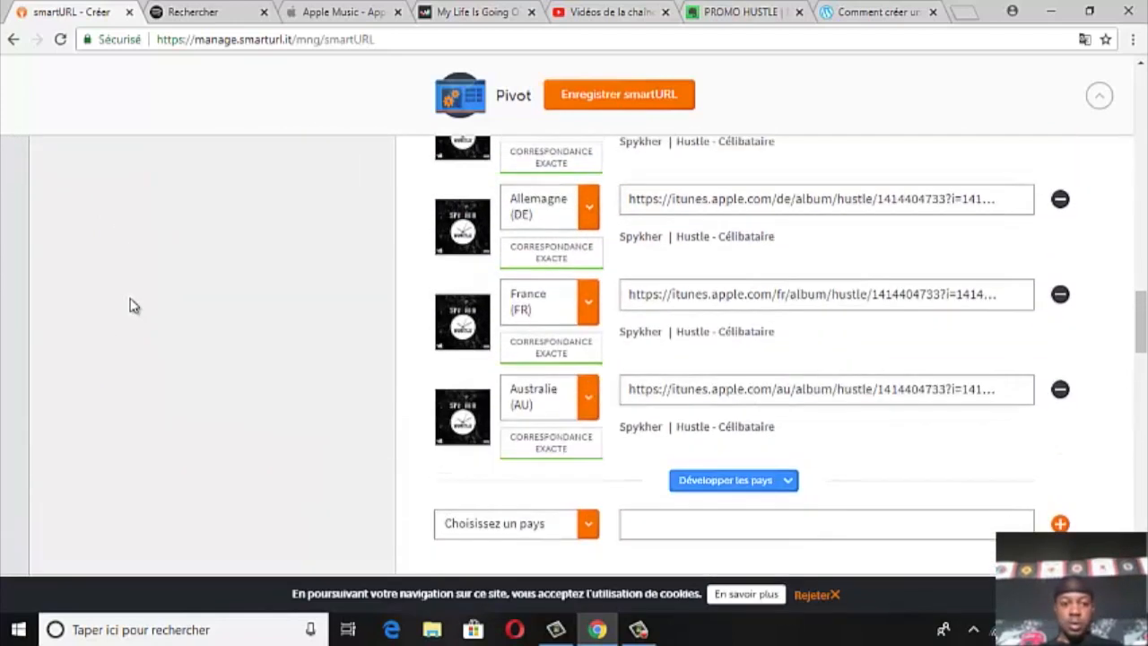
pyautogui.scroll(1, 130, 306)
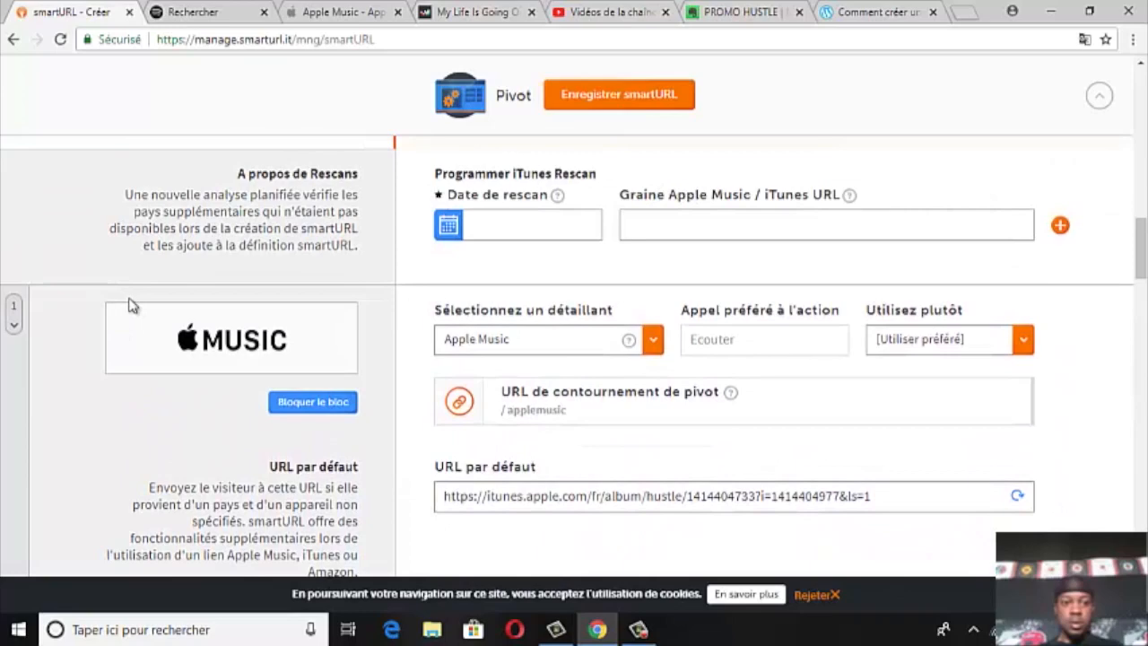
pyautogui.scroll(5, 163, 421)
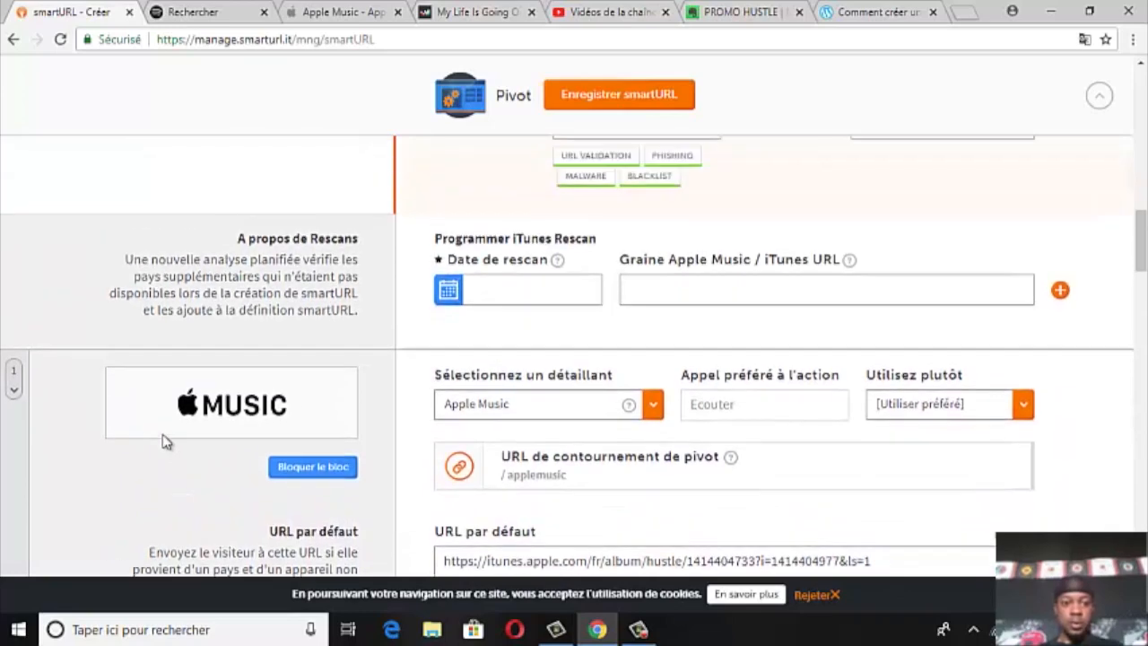
pyautogui.scroll(3, 163, 441)
pyautogui.scroll(-11, 163, 442)
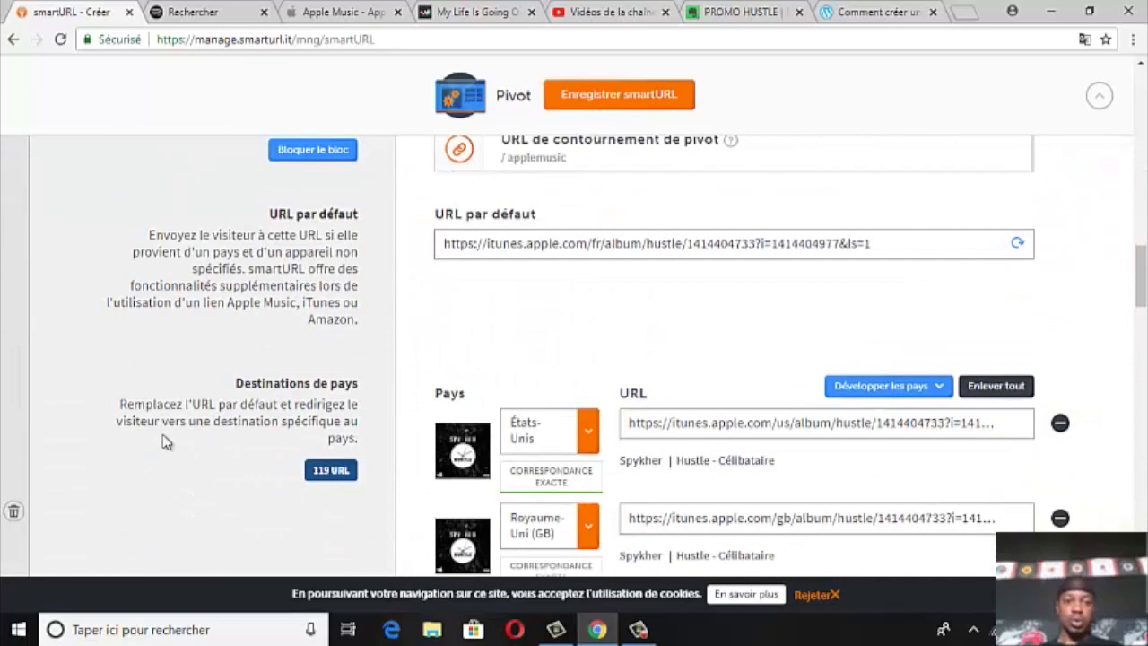
pyautogui.scroll(2, 164, 441)
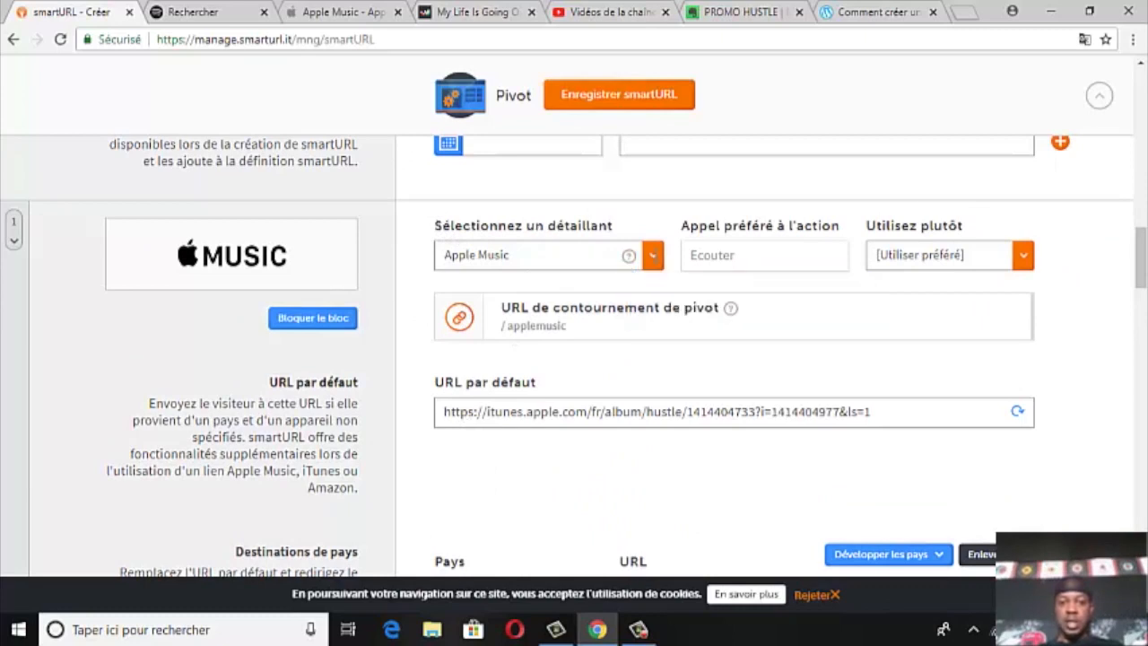
# Examine the available retailers and the alternative call-to-action options for the Apple Music block, keeping the current choices
pyautogui.click(653, 255)
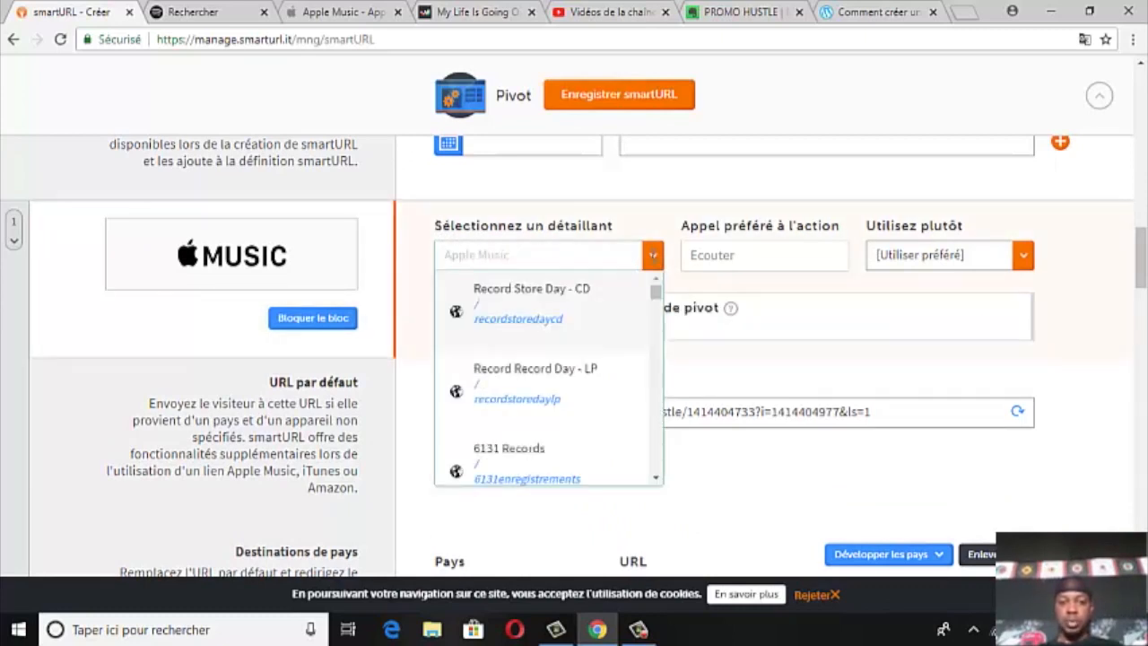
pyautogui.click(639, 225)
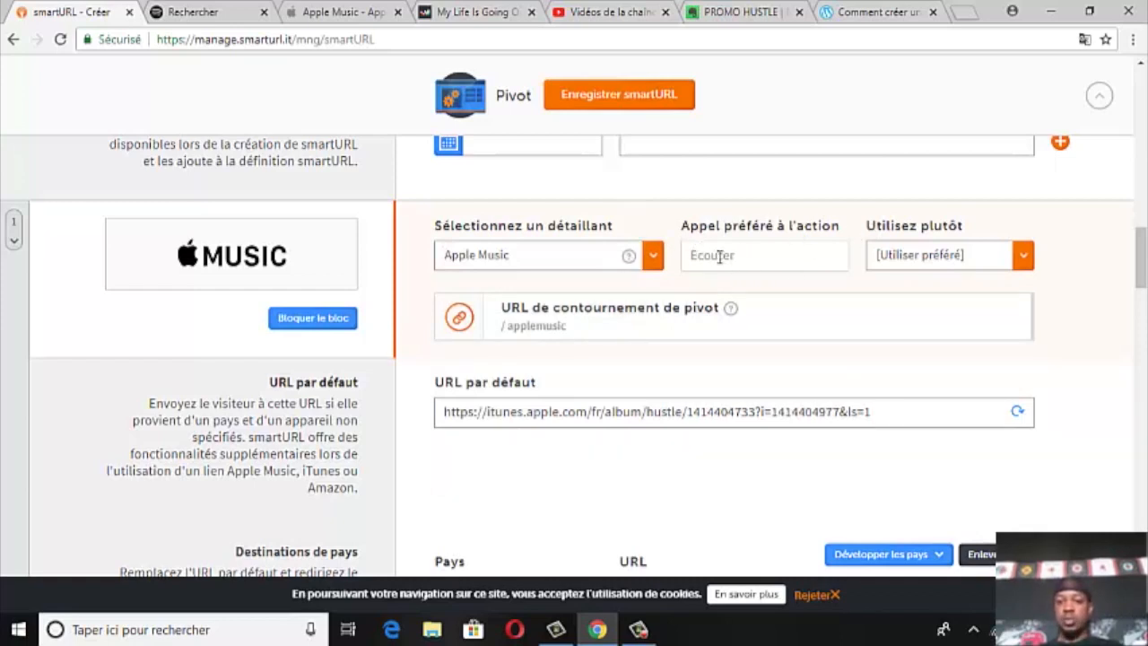
pyautogui.click(1023, 260)
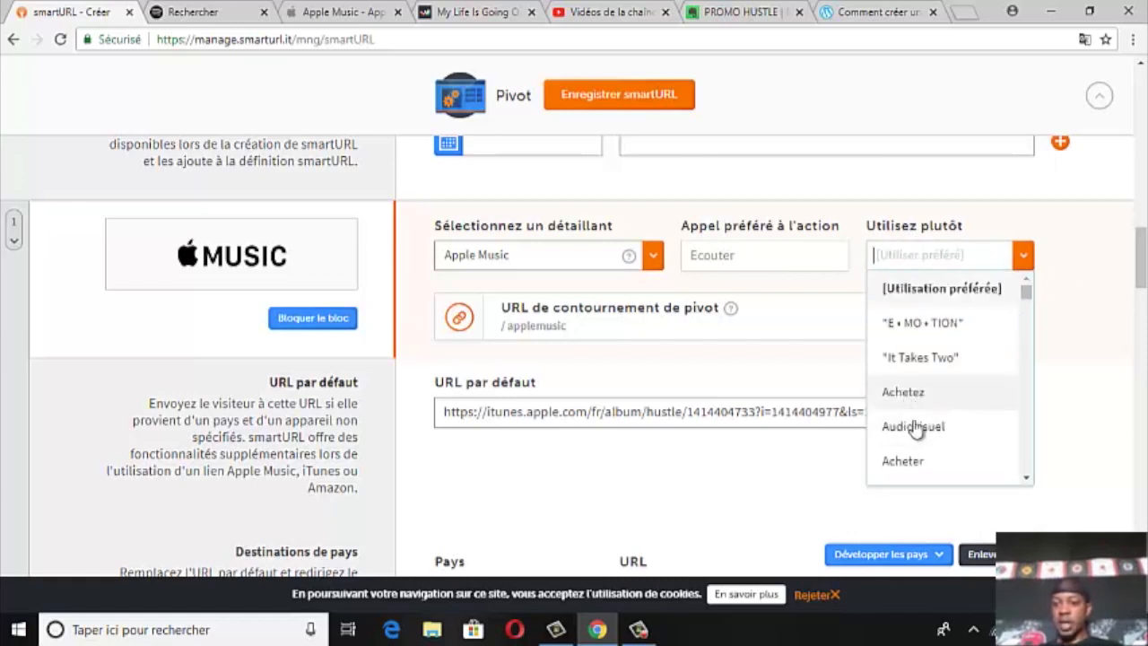
pyautogui.click(1026, 479)
pyautogui.click(1028, 480)
pyautogui.click(1027, 479)
pyautogui.click(1028, 480)
pyautogui.click(1027, 479)
pyautogui.click(1028, 479)
pyautogui.click(1028, 480)
pyautogui.click(1028, 480)
pyautogui.click(1027, 480)
pyautogui.click(1028, 480)
pyautogui.click(1027, 479)
pyautogui.click(1027, 480)
pyautogui.click(1028, 480)
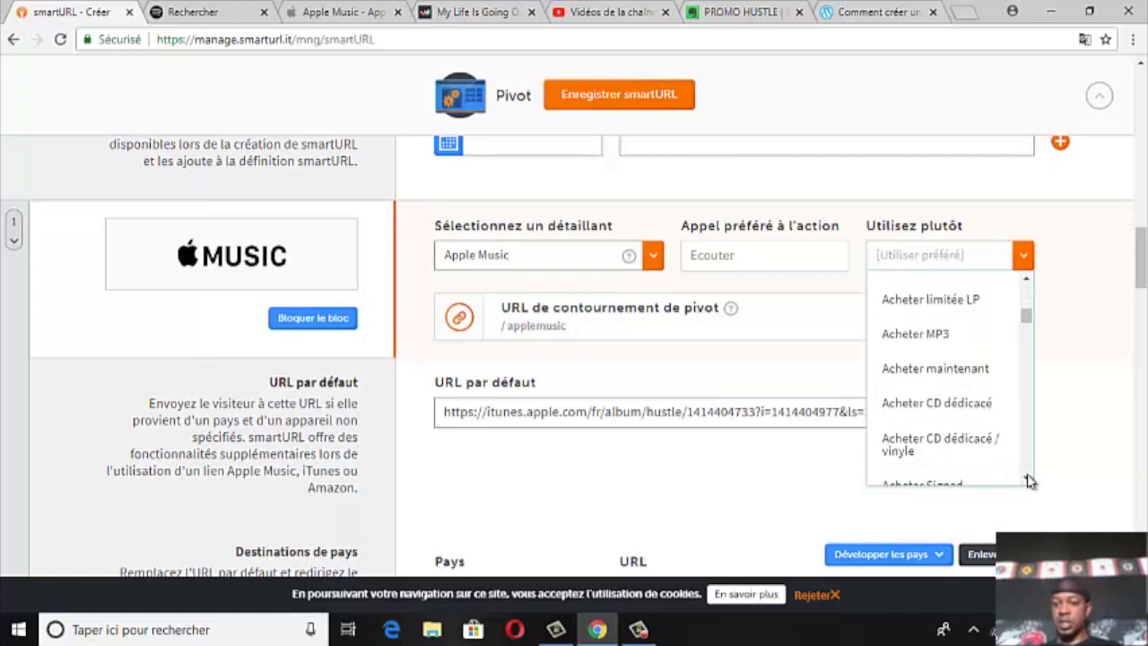
pyautogui.click(1027, 479)
pyautogui.click(1028, 480)
pyautogui.click(1028, 480)
pyautogui.click(1027, 480)
pyautogui.click(1027, 479)
pyautogui.click(1027, 480)
pyautogui.click(1027, 480)
pyautogui.click(1028, 480)
pyautogui.click(1027, 480)
pyautogui.click(1028, 479)
pyautogui.click(1028, 479)
pyautogui.click(1028, 480)
pyautogui.click(1027, 480)
pyautogui.click(1028, 480)
pyautogui.click(1027, 480)
pyautogui.click(1028, 480)
pyautogui.click(1028, 479)
pyautogui.click(1027, 480)
pyautogui.click(1027, 480)
pyautogui.click(1027, 480)
pyautogui.click(1027, 479)
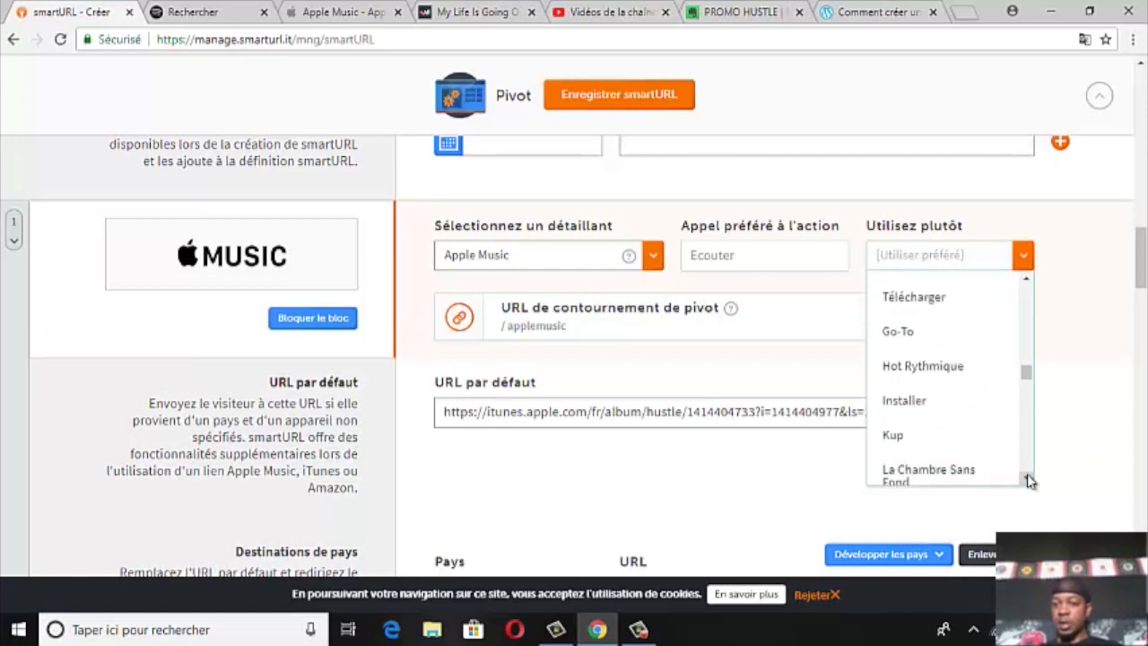
pyautogui.click(1027, 480)
pyautogui.click(1027, 480)
pyautogui.click(1027, 480)
pyautogui.click(1027, 480)
pyautogui.click(1028, 480)
pyautogui.click(1027, 479)
pyautogui.click(1028, 480)
pyautogui.click(1028, 480)
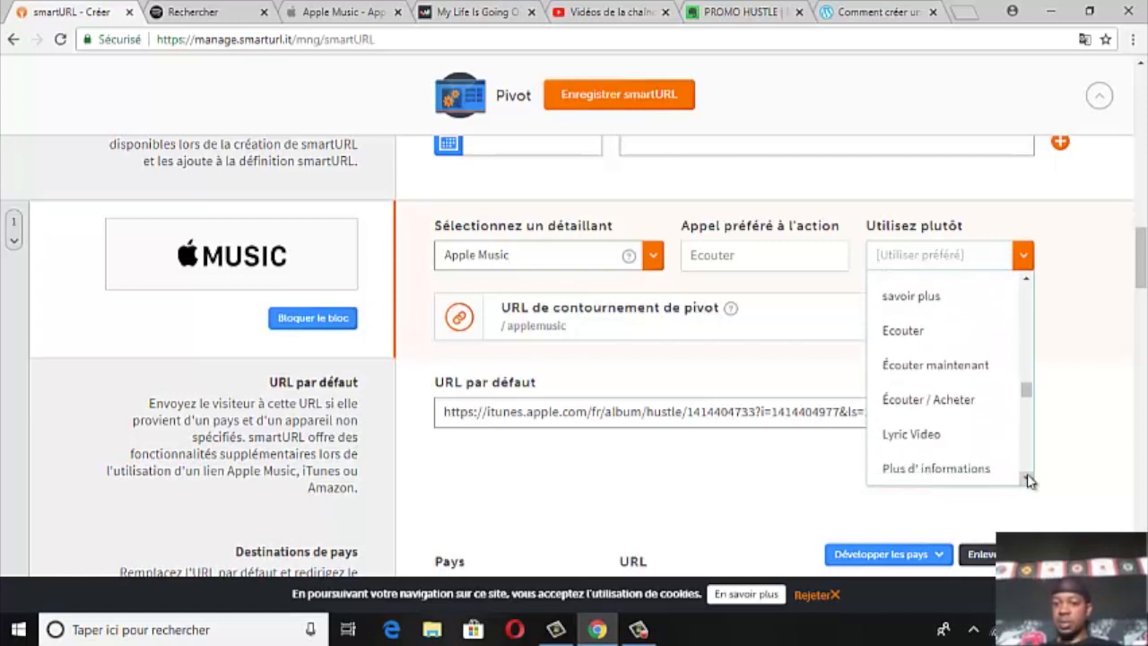
pyautogui.click(1027, 480)
pyautogui.click(1028, 480)
pyautogui.click(1028, 480)
pyautogui.click(1027, 479)
pyautogui.click(1028, 480)
pyautogui.click(1027, 480)
pyautogui.click(1027, 479)
pyautogui.click(1028, 479)
pyautogui.click(1028, 480)
pyautogui.click(1028, 479)
pyautogui.click(1027, 480)
pyautogui.click(1028, 480)
pyautogui.click(1028, 479)
pyautogui.click(1027, 479)
pyautogui.click(1027, 480)
pyautogui.click(1028, 479)
pyautogui.click(1027, 480)
pyautogui.click(1028, 479)
pyautogui.click(1028, 480)
pyautogui.click(1027, 480)
pyautogui.click(1027, 479)
pyautogui.click(1027, 480)
pyautogui.click(1027, 479)
pyautogui.click(1027, 480)
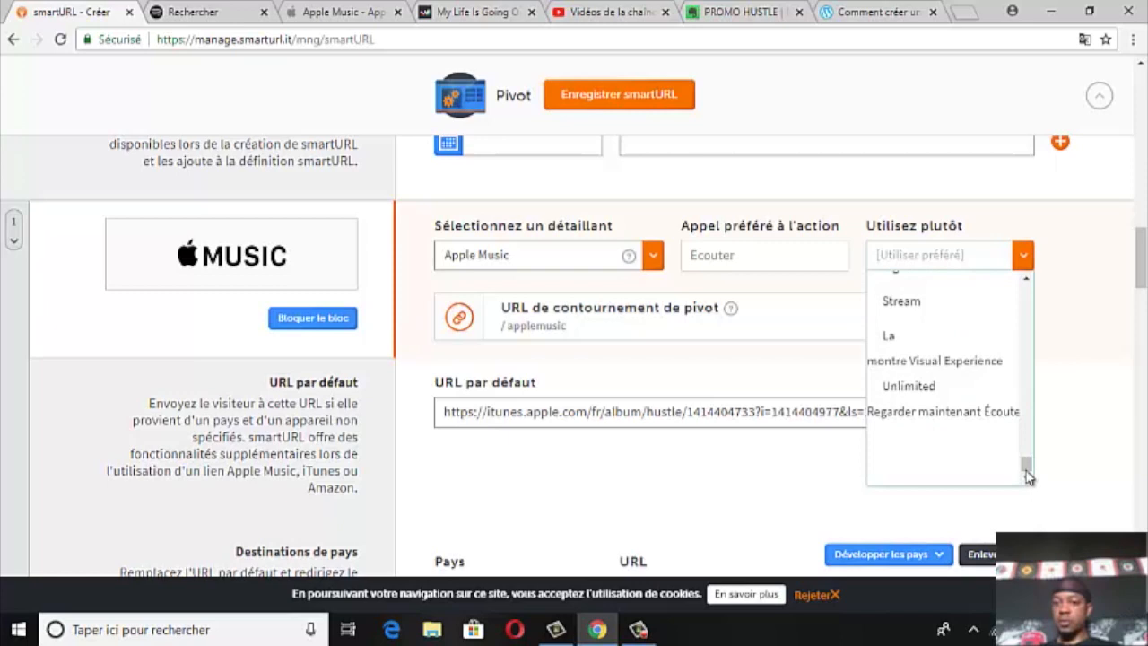
pyautogui.click(1103, 448)
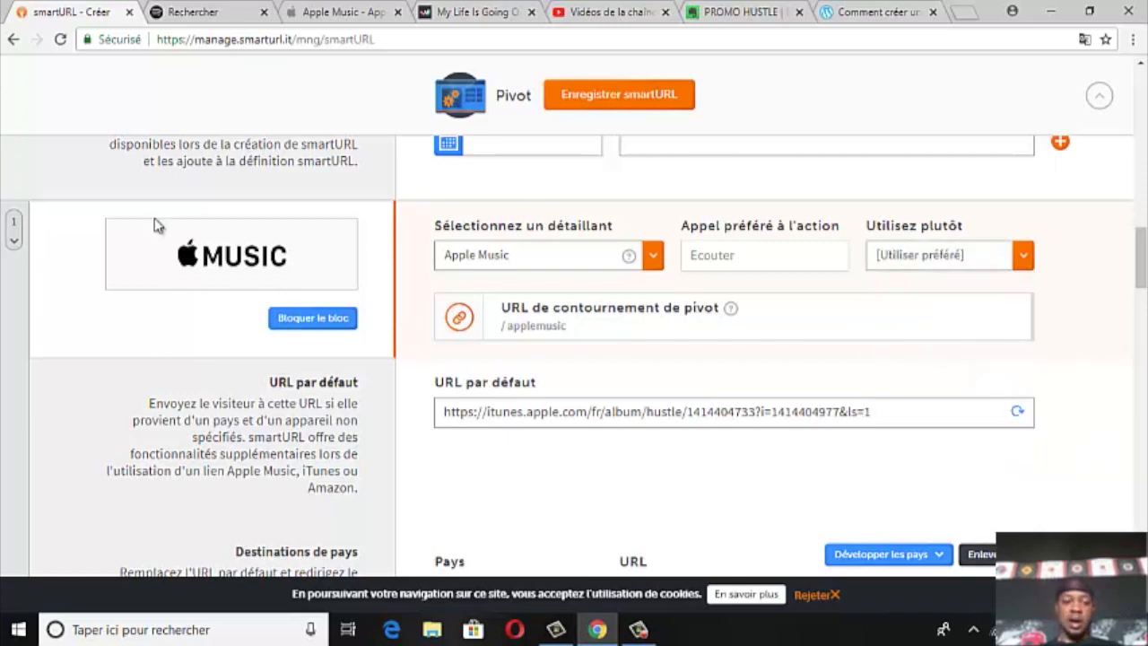
# Review the Apple Music block's ordering control and its country-specific iTunes URLs once more
pyautogui.scroll(-2, 845, 437)
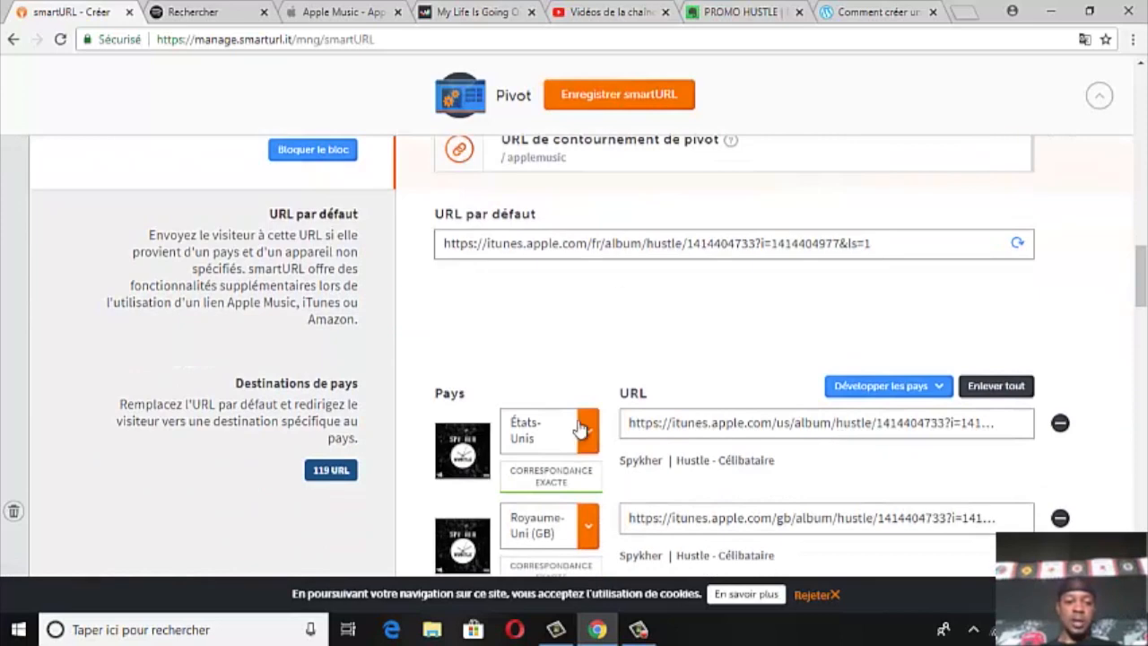
pyautogui.scroll(3, 728, 202)
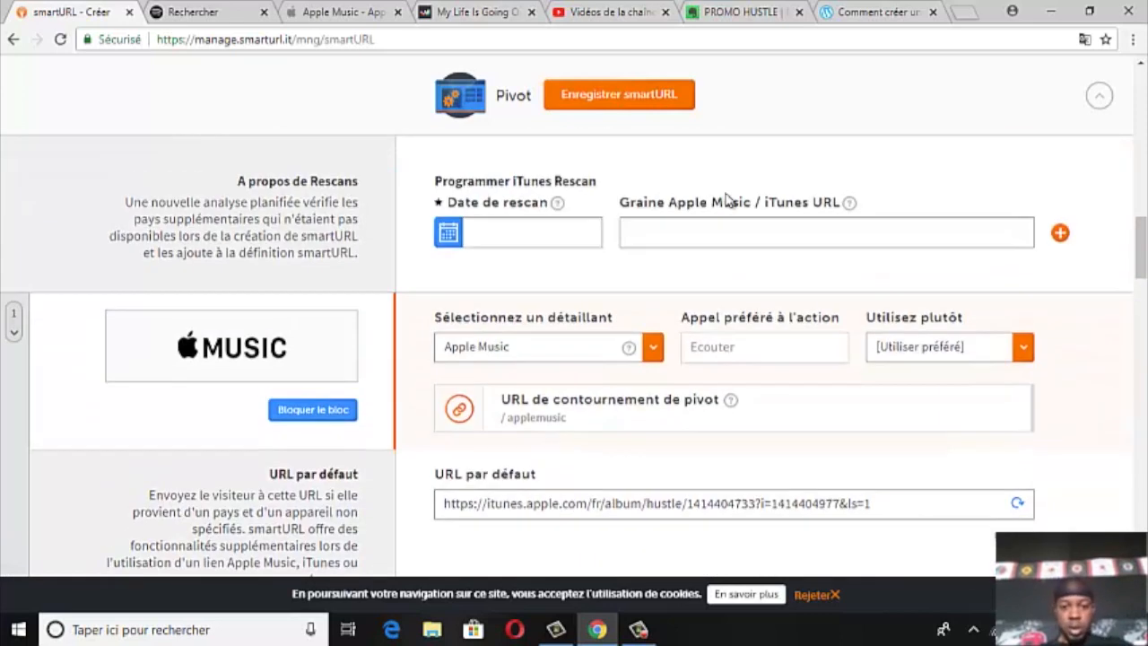
pyautogui.scroll(2, 716, 229)
pyautogui.scroll(-2, 543, 395)
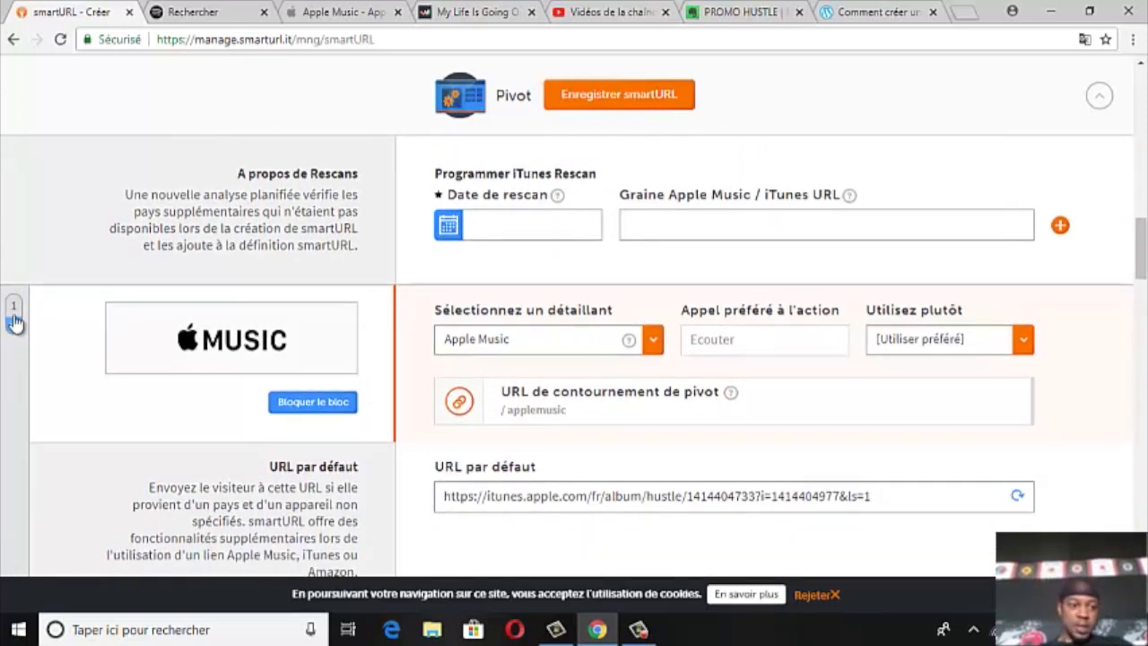
pyautogui.scroll(-4, 823, 417)
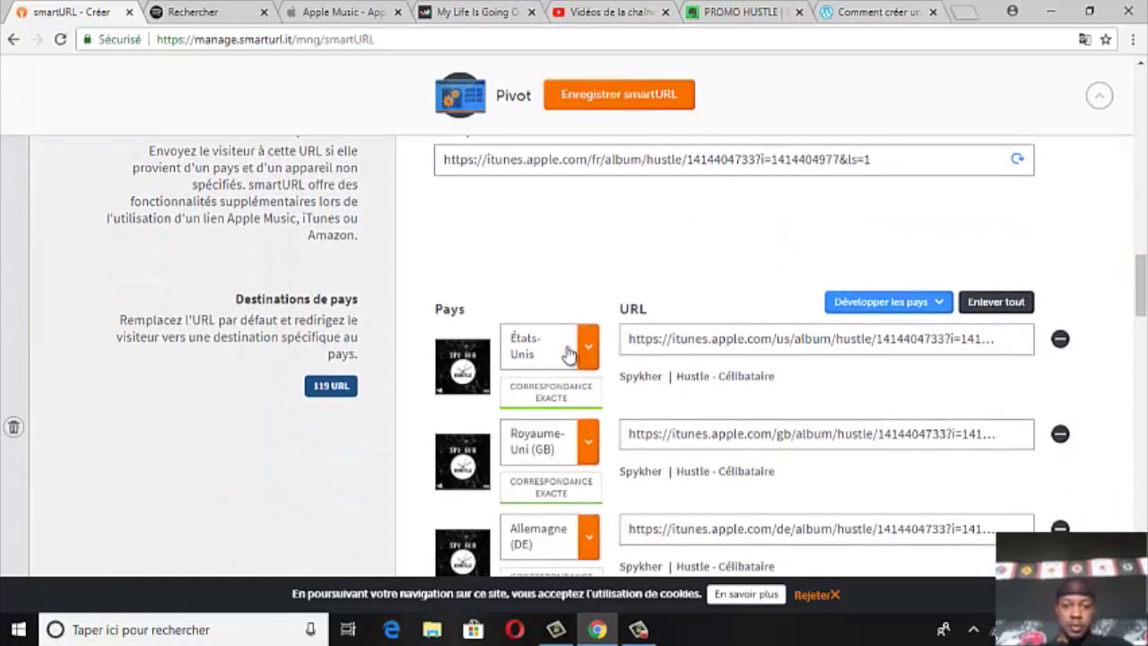
# Review the Apple Music block's country-specific URLs and the countries available for an additional destination
pyautogui.scroll(-1, 569, 355)
pyautogui.scroll(-3, 567, 403)
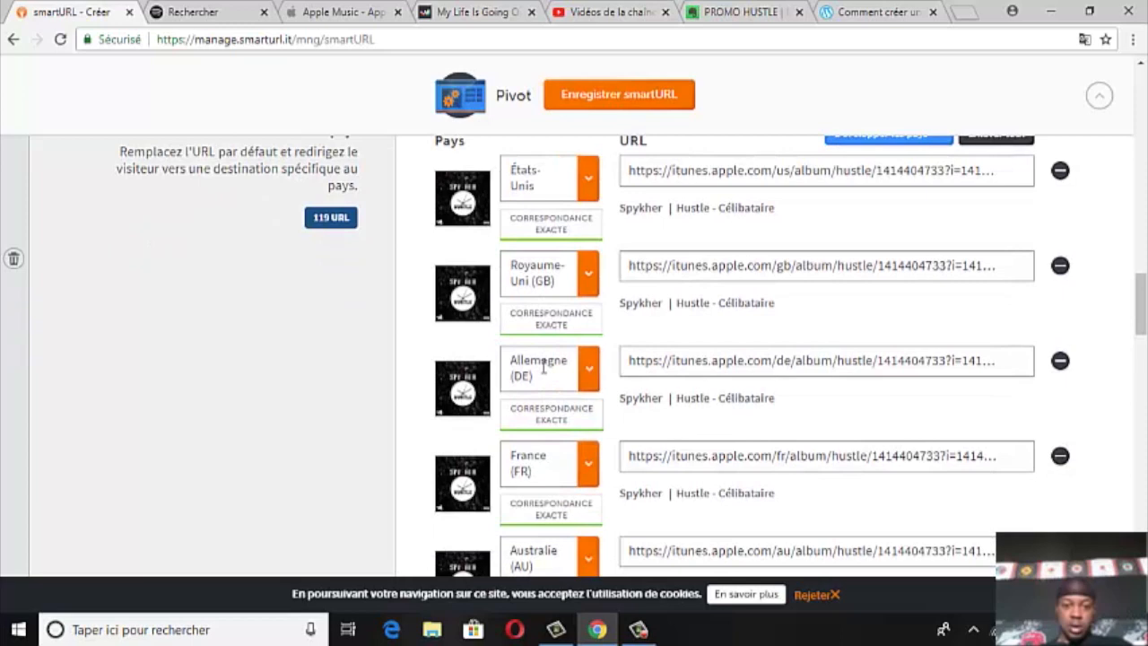
pyautogui.scroll(-1, 545, 374)
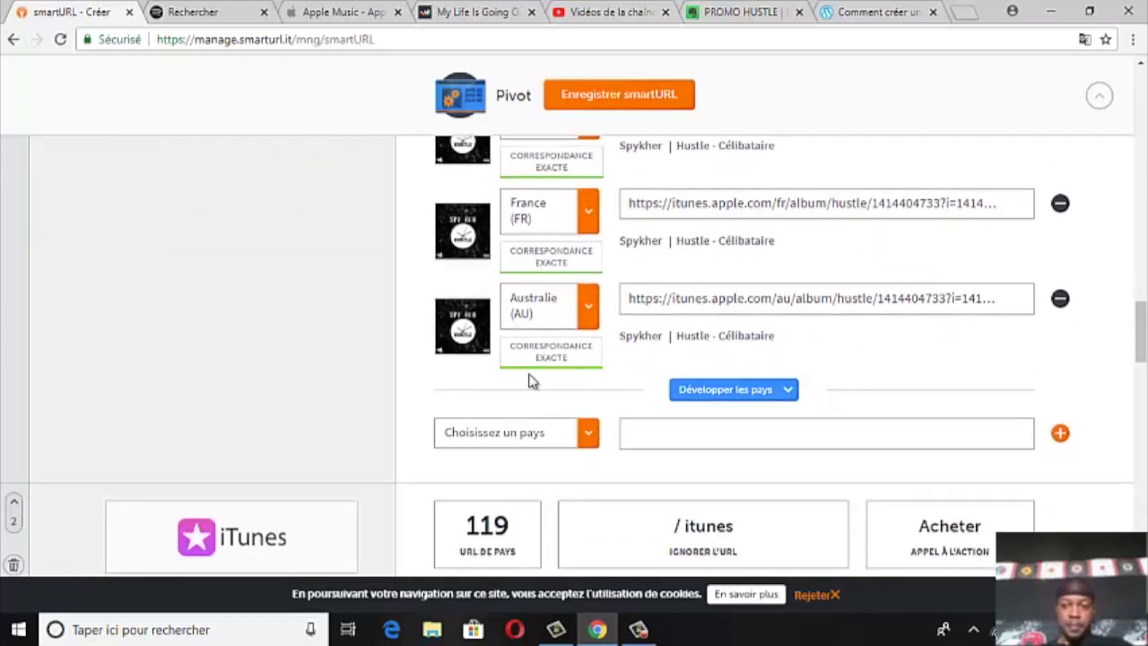
pyautogui.click(588, 434)
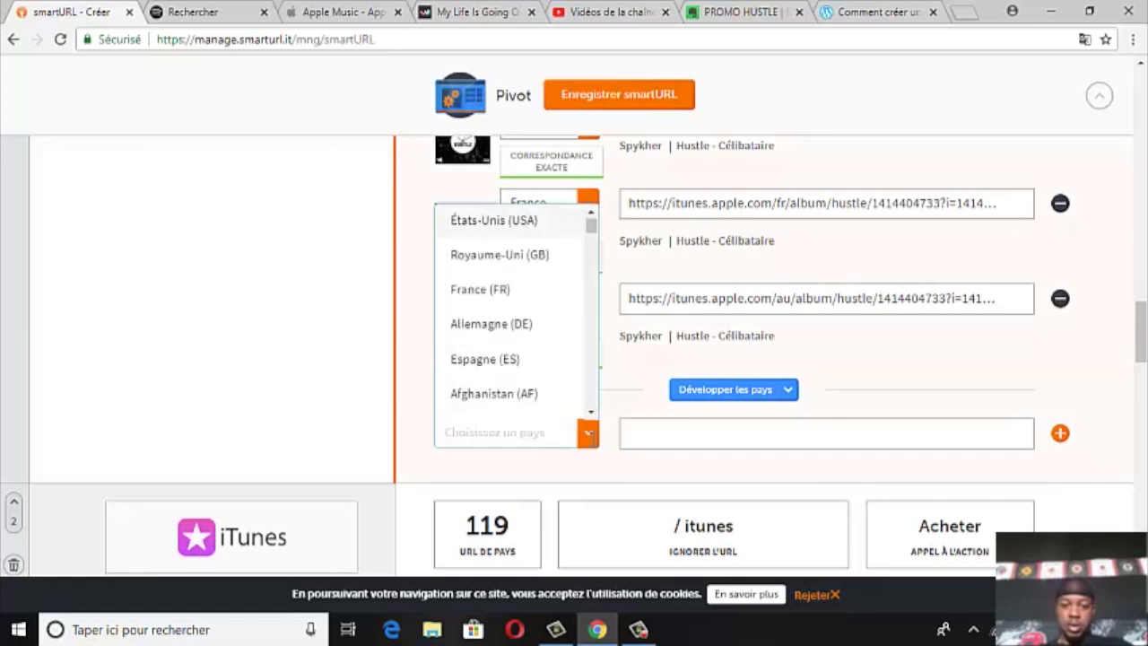
pyautogui.click(247, 347)
# Examine the Pivot page preview and the iTunes block with its default URL and call to action
pyautogui.scroll(-5, 979, 436)
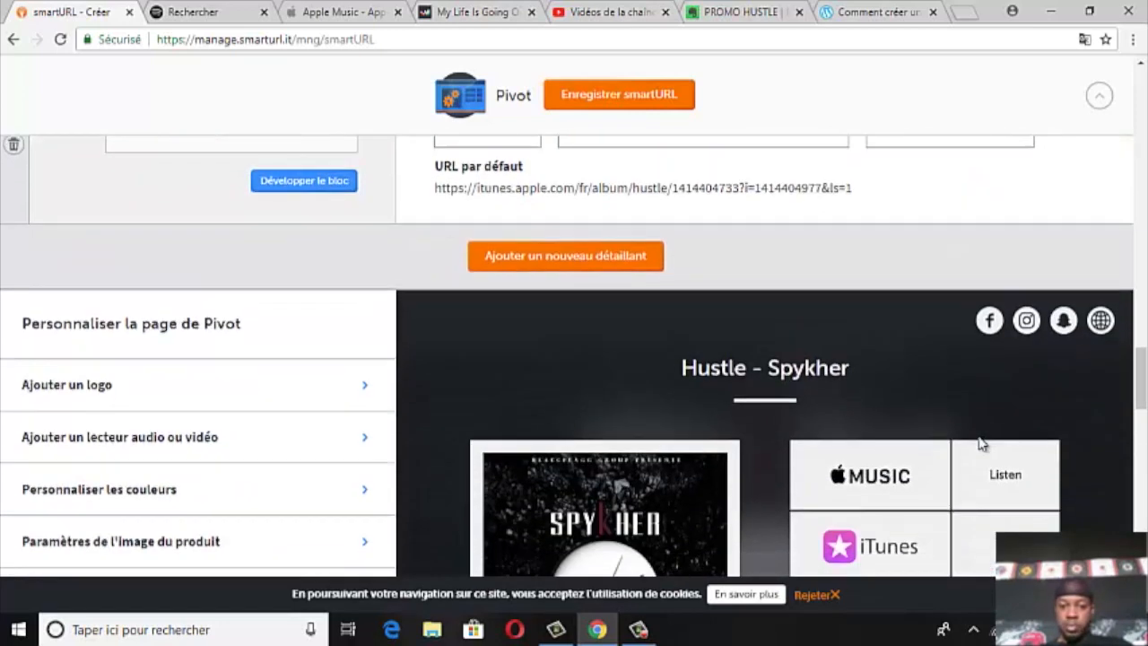
pyautogui.scroll(-3, 960, 447)
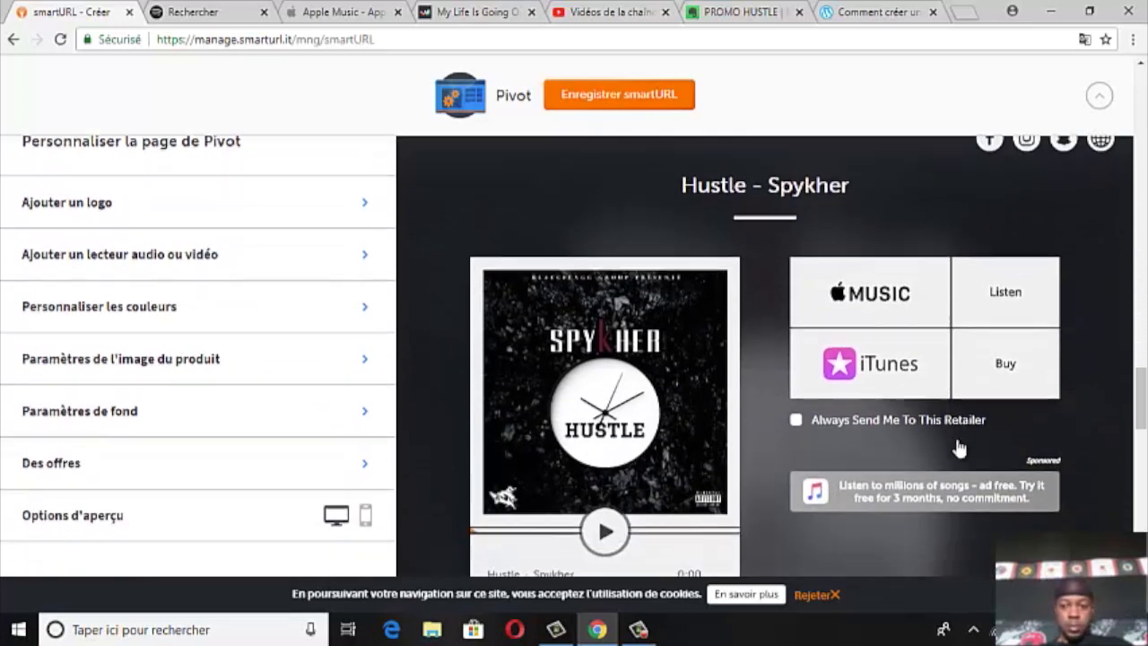
pyautogui.scroll(5, 959, 446)
pyautogui.scroll(1, 958, 447)
pyautogui.scroll(-2, 957, 447)
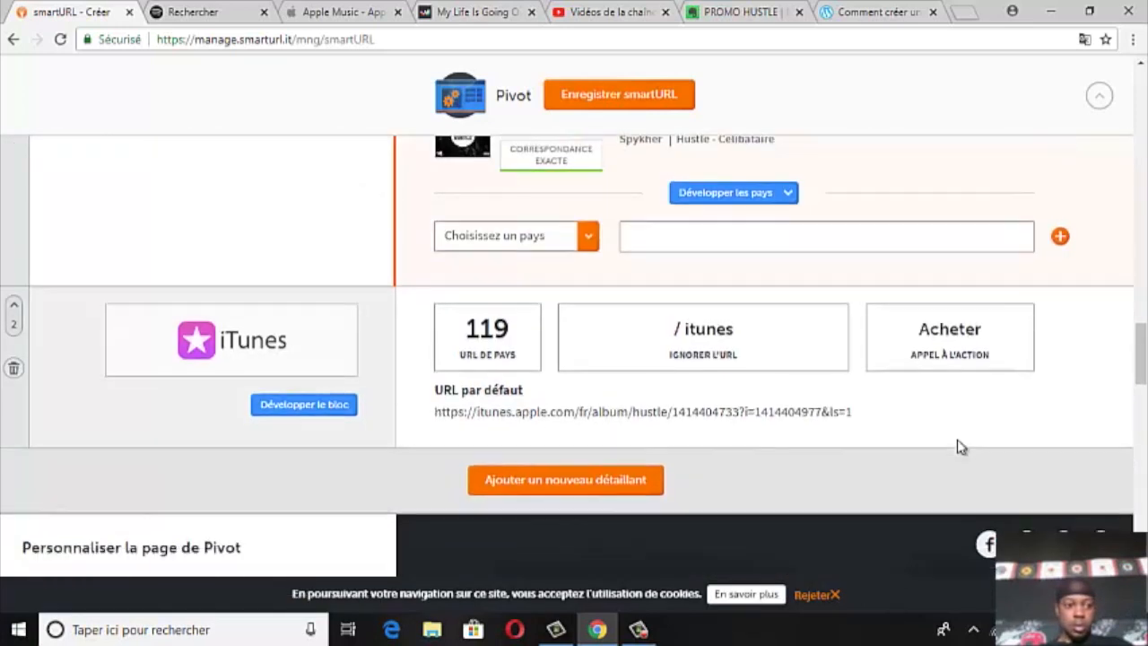
pyautogui.scroll(2, 959, 446)
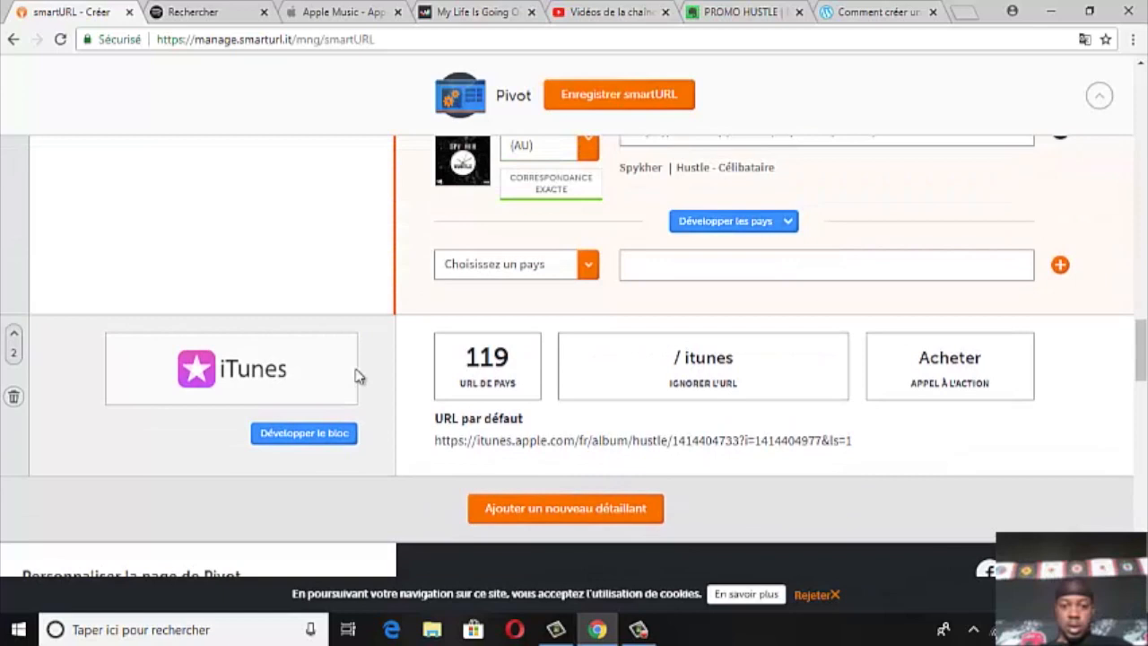
pyautogui.scroll(3, 401, 333)
pyautogui.scroll(-6, 405, 332)
pyautogui.scroll(5, 404, 332)
pyautogui.scroll(-2, 408, 332)
pyautogui.scroll(-1, 407, 332)
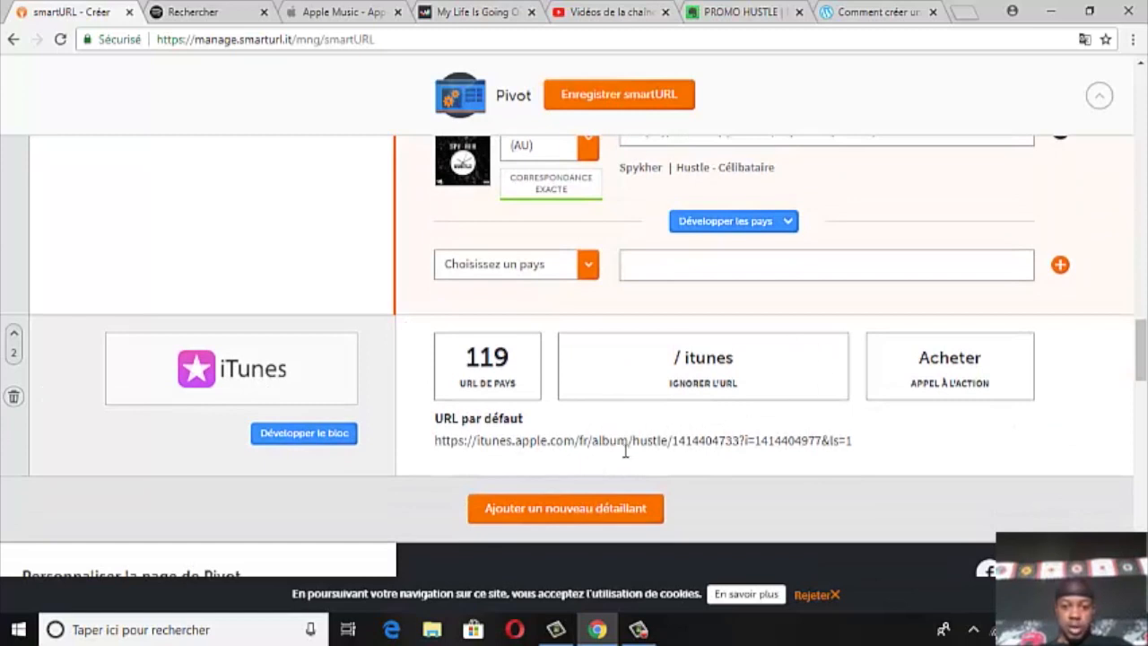
# Add a new retailer block below iTunes and open its list of available retailers
pyautogui.scroll(-3, 538, 469)
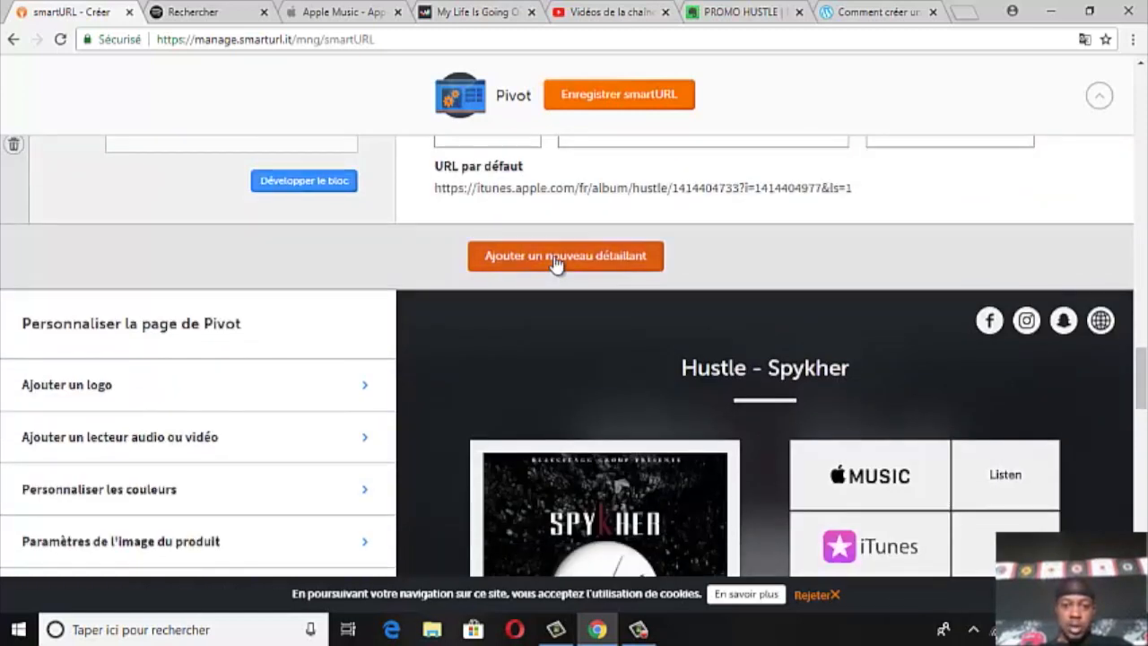
pyautogui.click(554, 257)
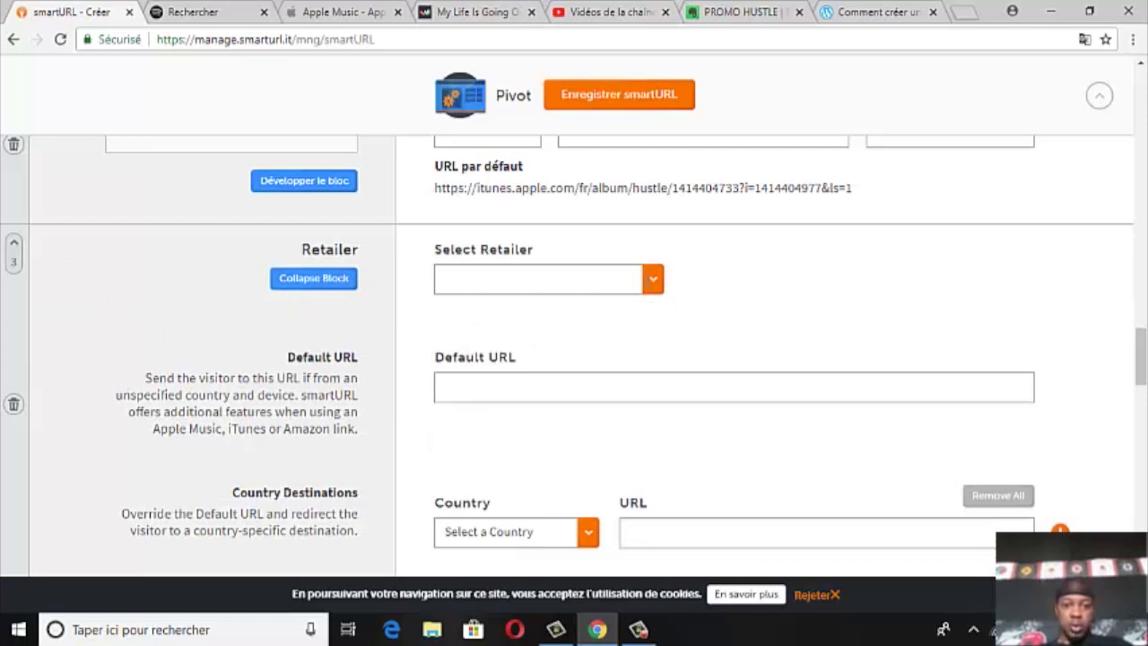
pyautogui.click(652, 279)
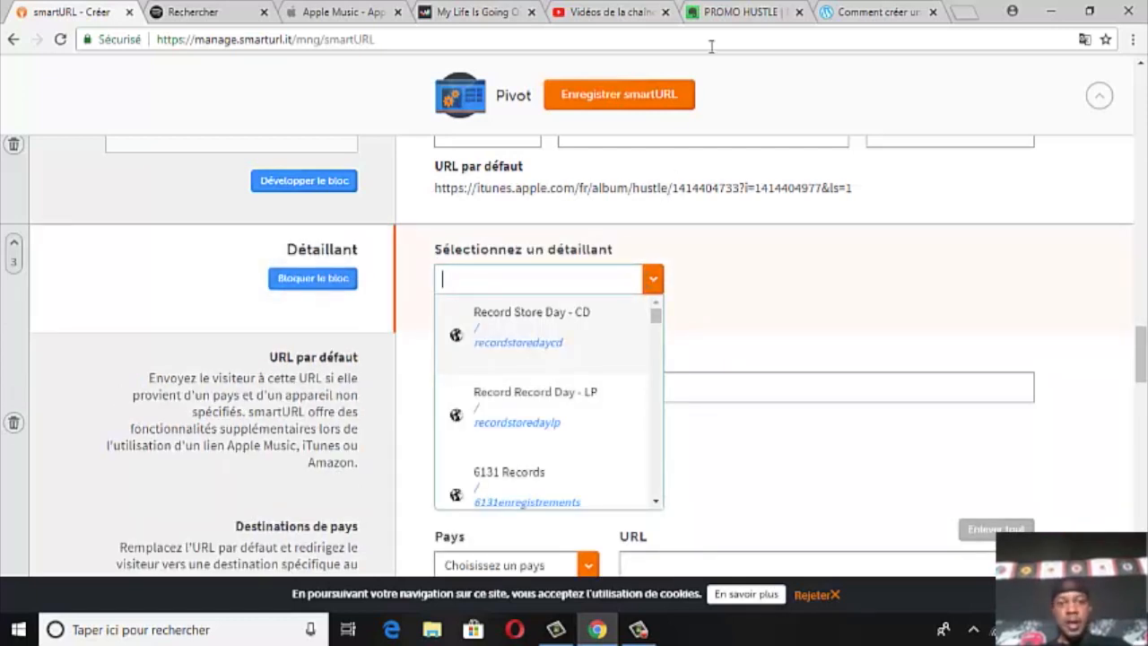
# Close the Spotify, Apple Music, Deezer, YouTube and landing-page tutorial pages, keeping the PROMO HUSTLE note, and return to the smartURL form
pyautogui.click(732, 11)
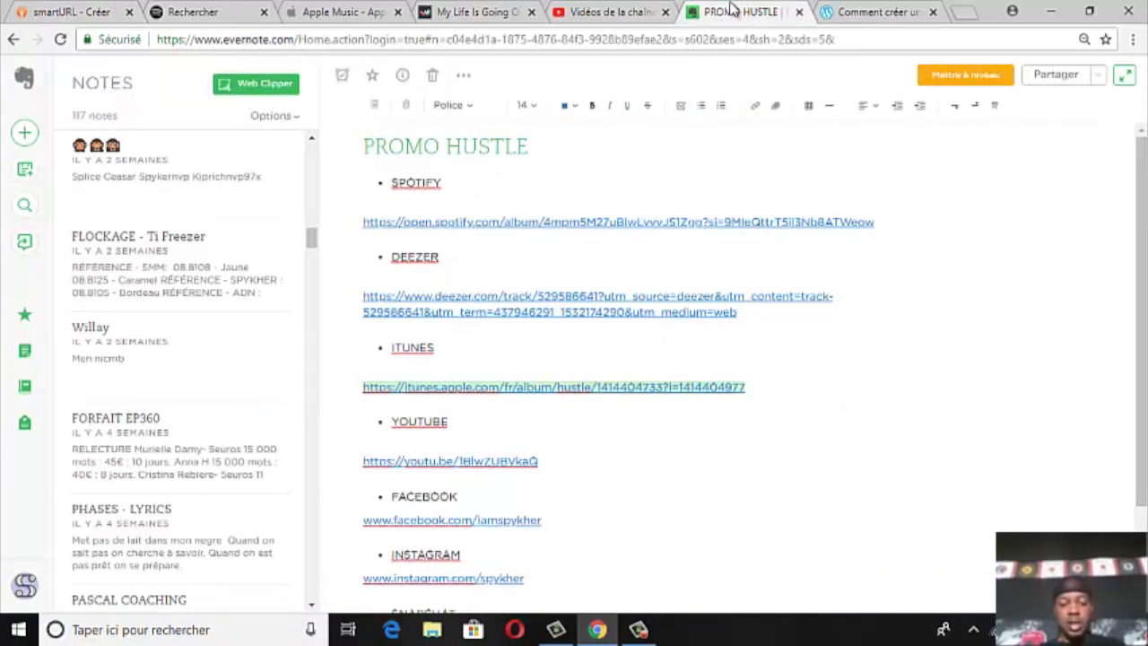
pyautogui.click(623, 14)
pyautogui.click(85, 17)
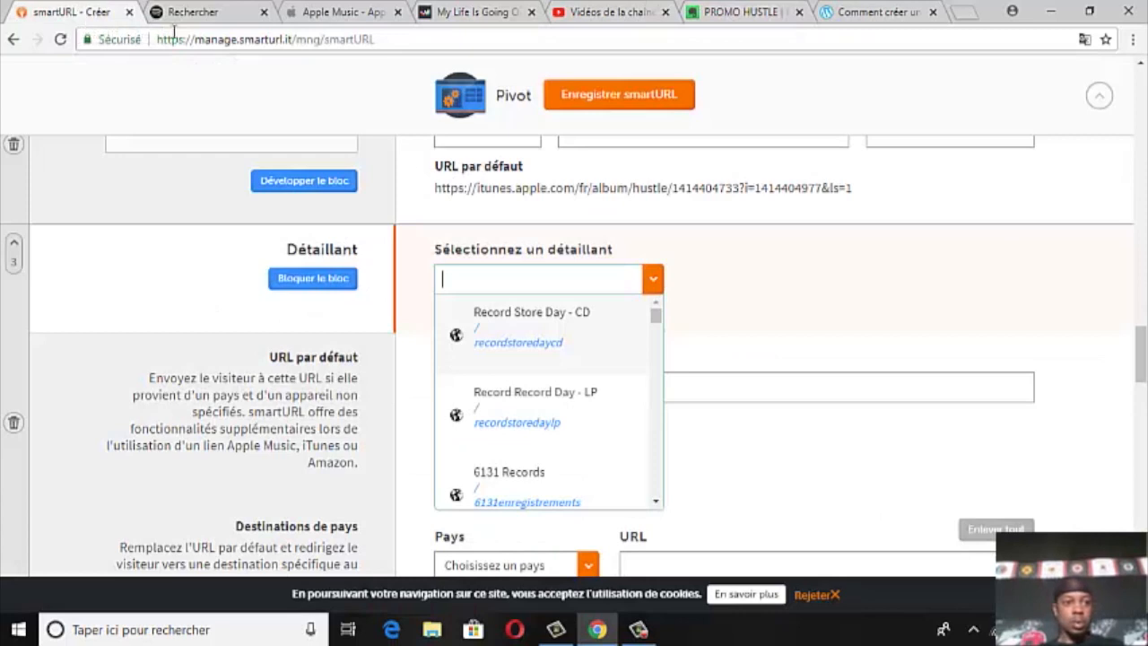
pyautogui.click(230, 13)
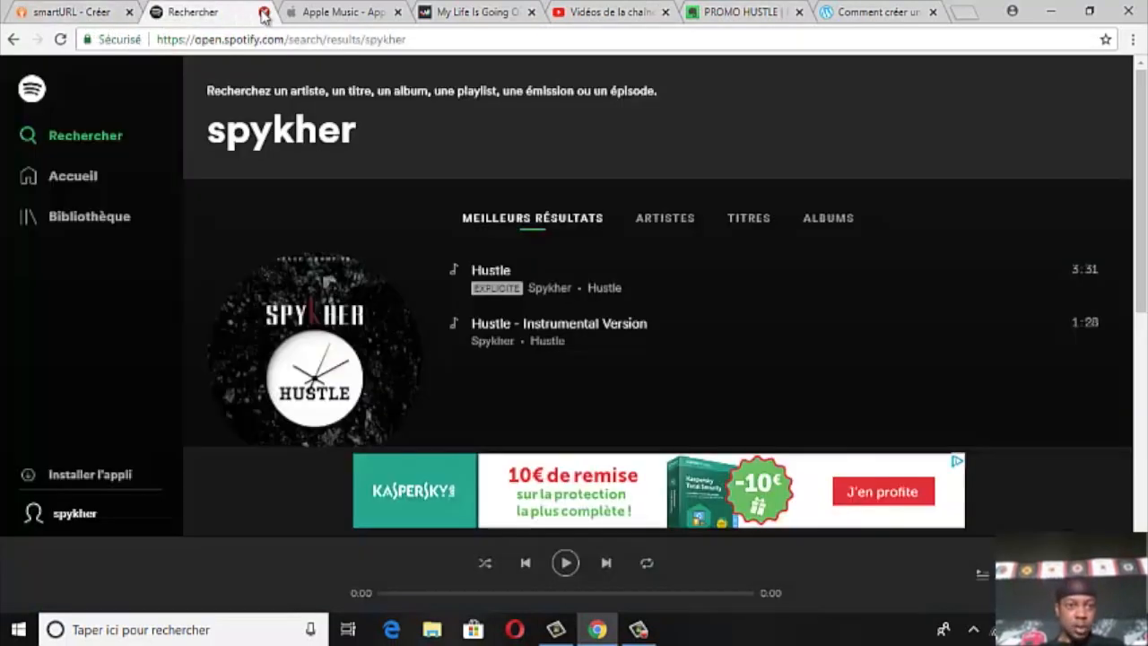
pyautogui.click(262, 12)
pyautogui.click(265, 13)
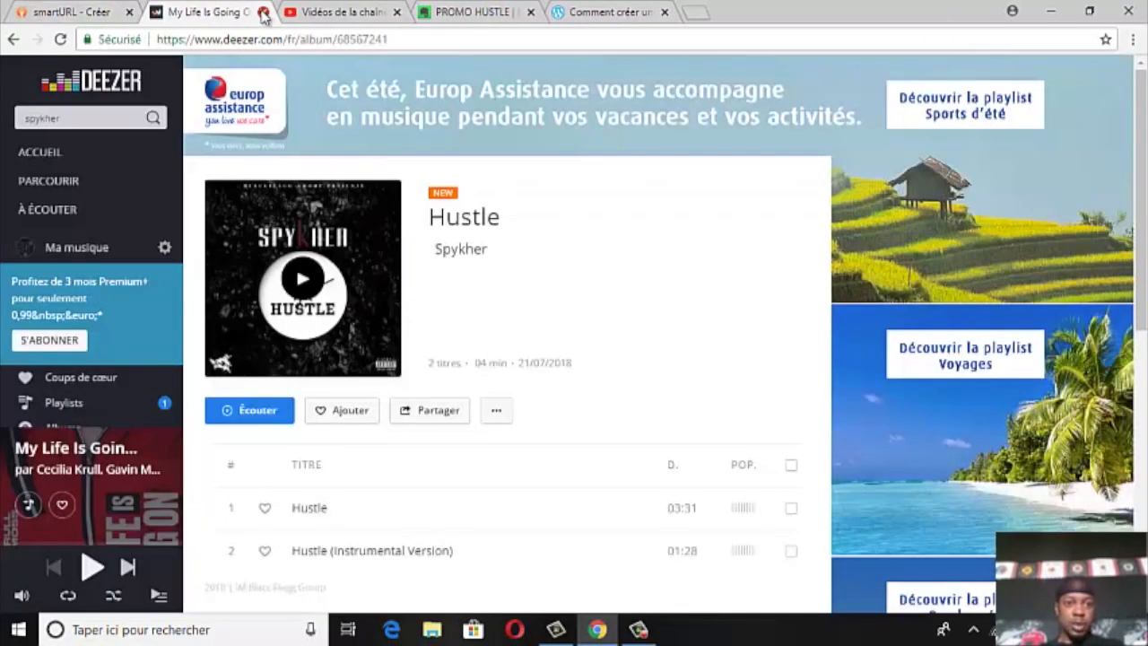
pyautogui.click(262, 13)
pyautogui.click(264, 12)
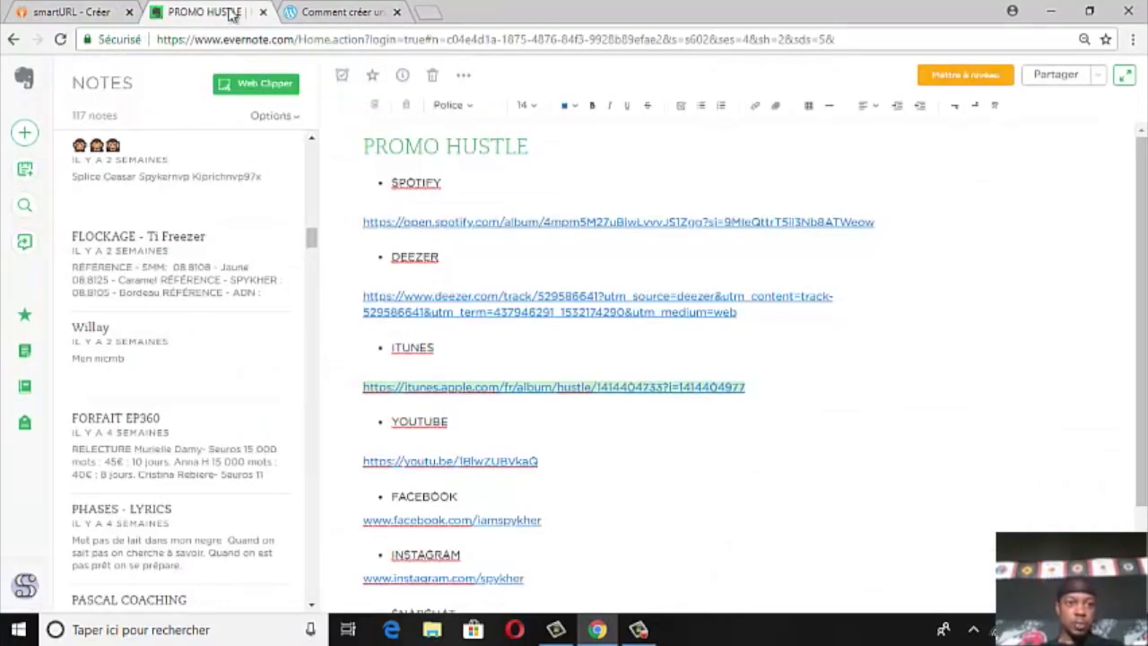
pyautogui.click(345, 15)
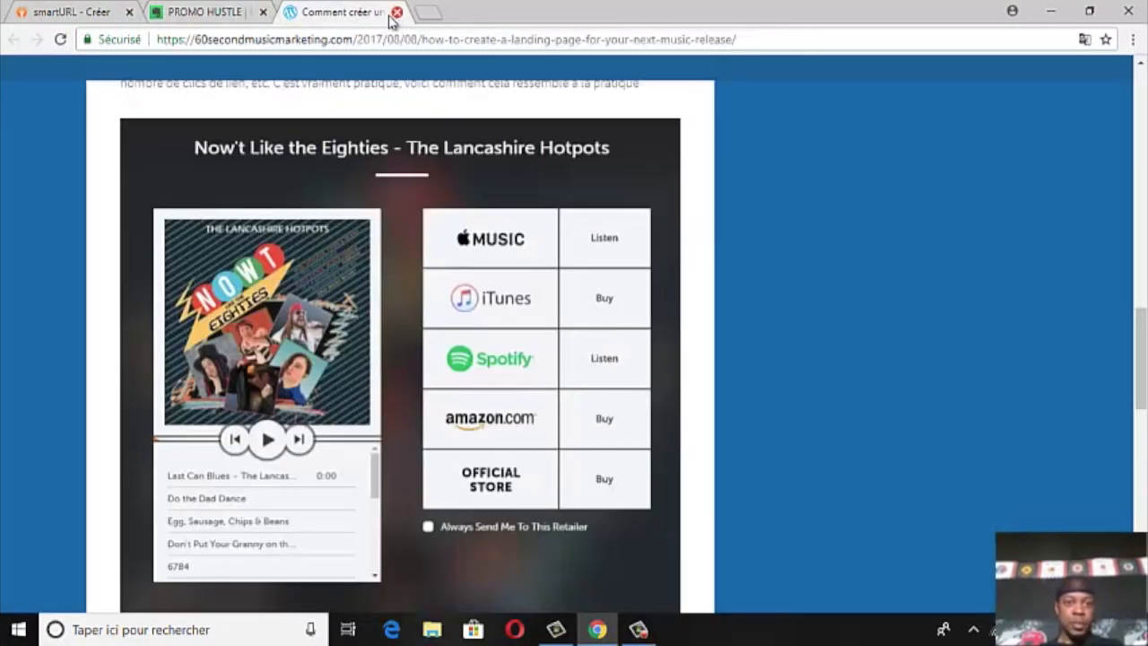
pyautogui.click(396, 12)
pyautogui.click(94, 13)
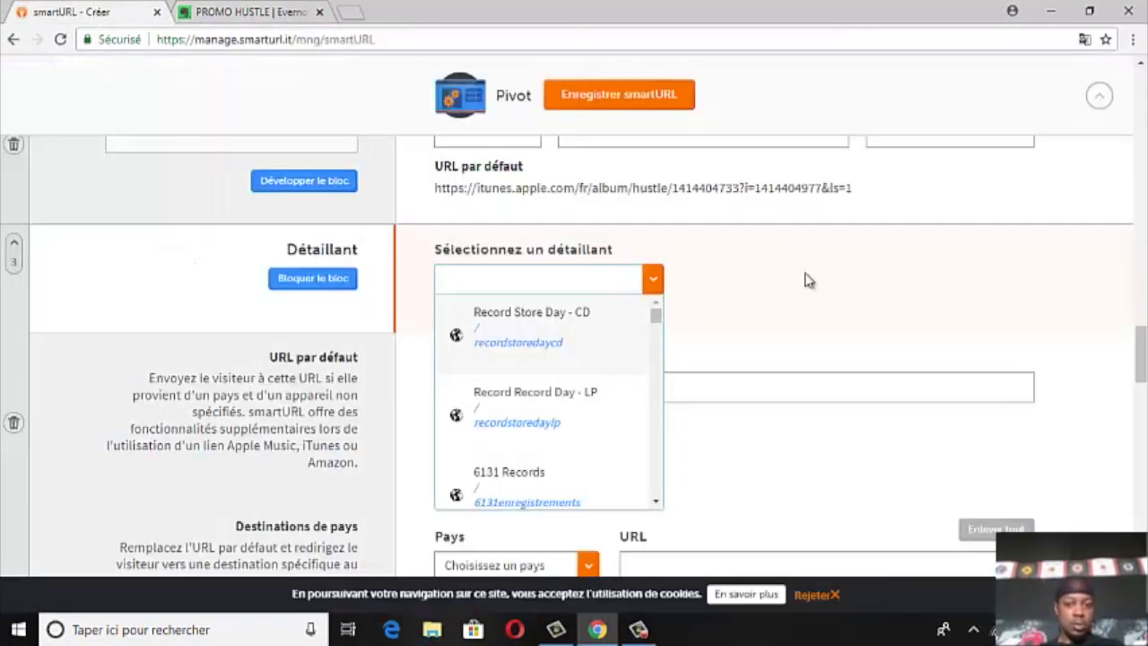
# Find Spotify with the search text "spot" and set it as the new block's retailer
pyautogui.scroll(-1, 634, 360)
pyautogui.scroll(-4, 636, 359)
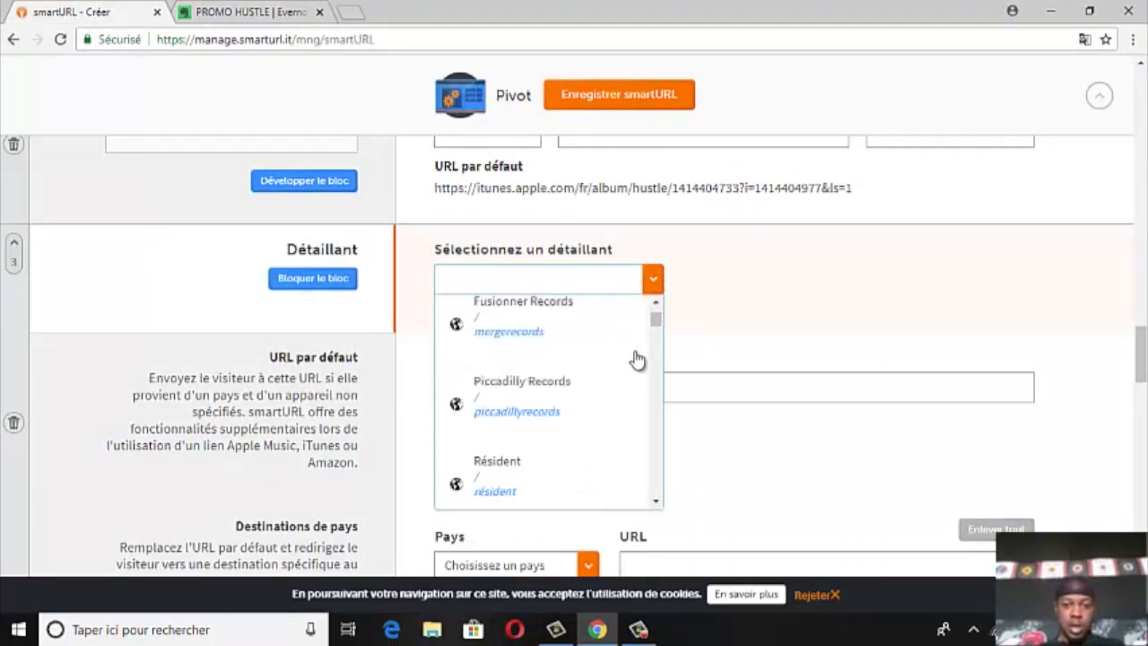
pyautogui.scroll(2, 630, 355)
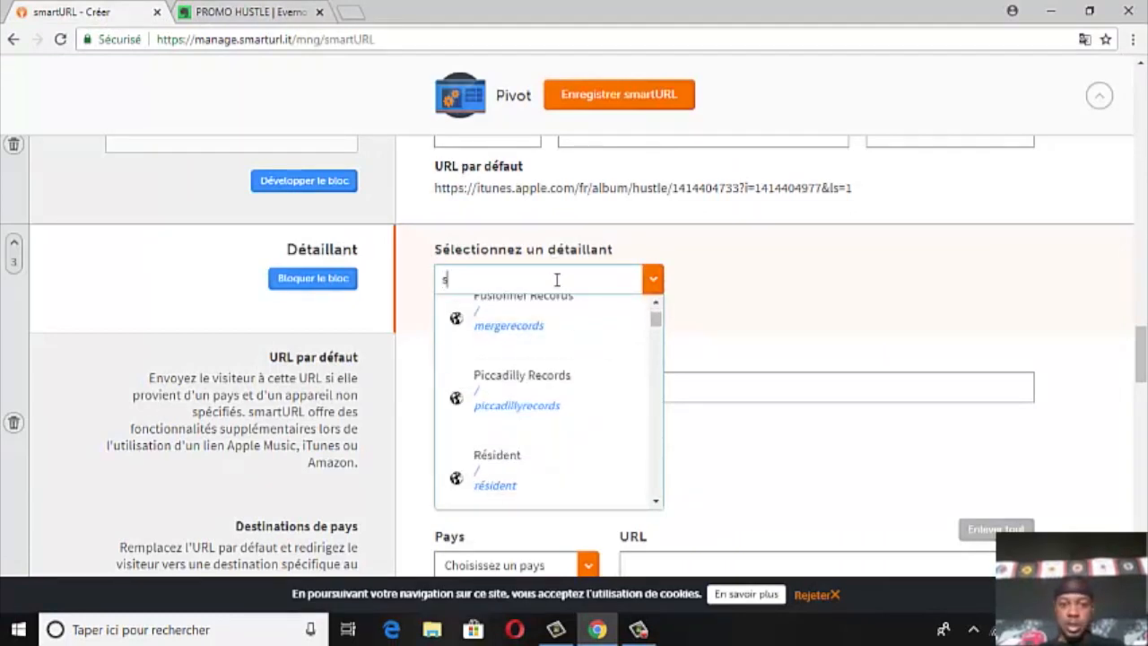
pyautogui.write('pot')
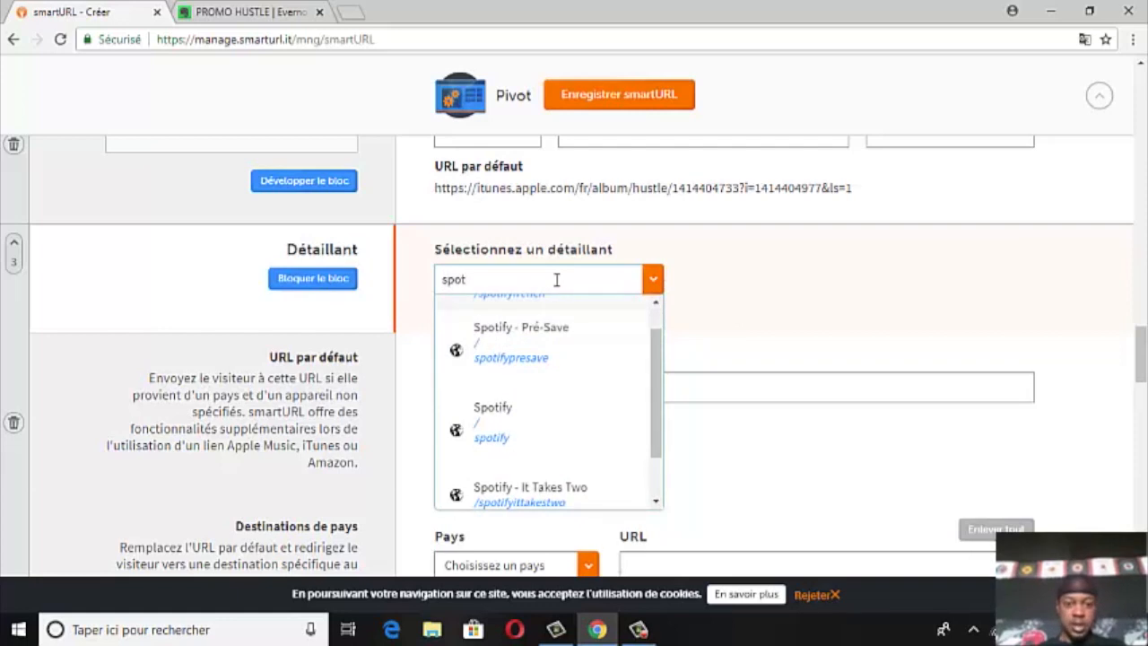
pyautogui.scroll(-1, 525, 408)
pyautogui.click(525, 407)
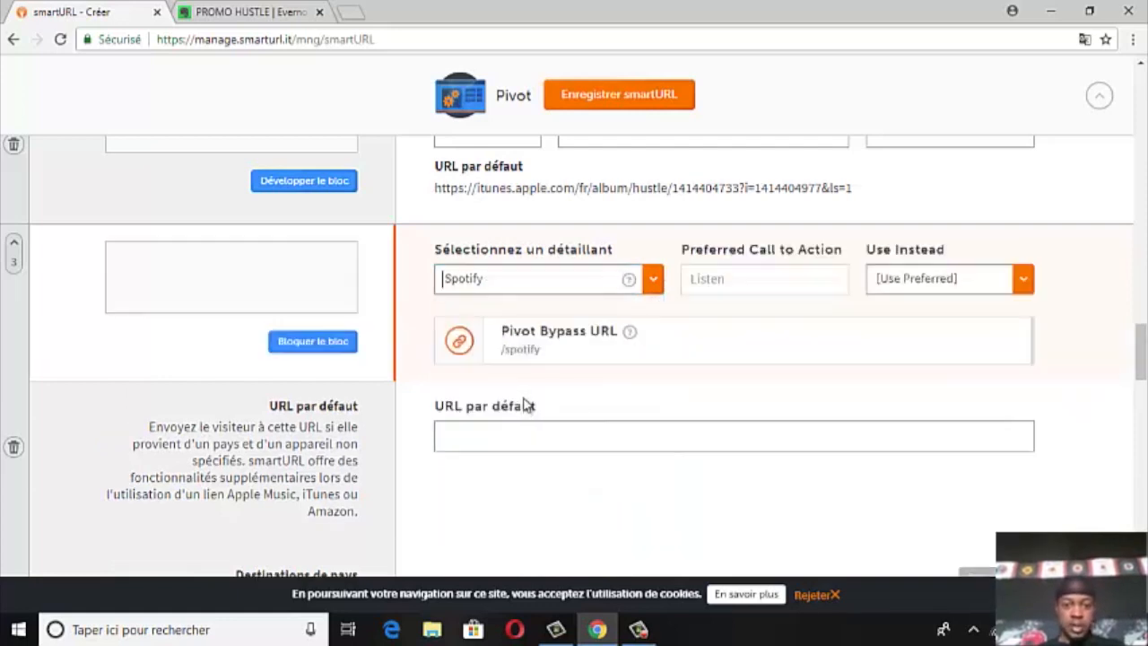
# Copy the Spotify album link from the PROMO HUSTLE note into the Spotify block's default URL
pyautogui.click(475, 433)
pyautogui.click(199, 12)
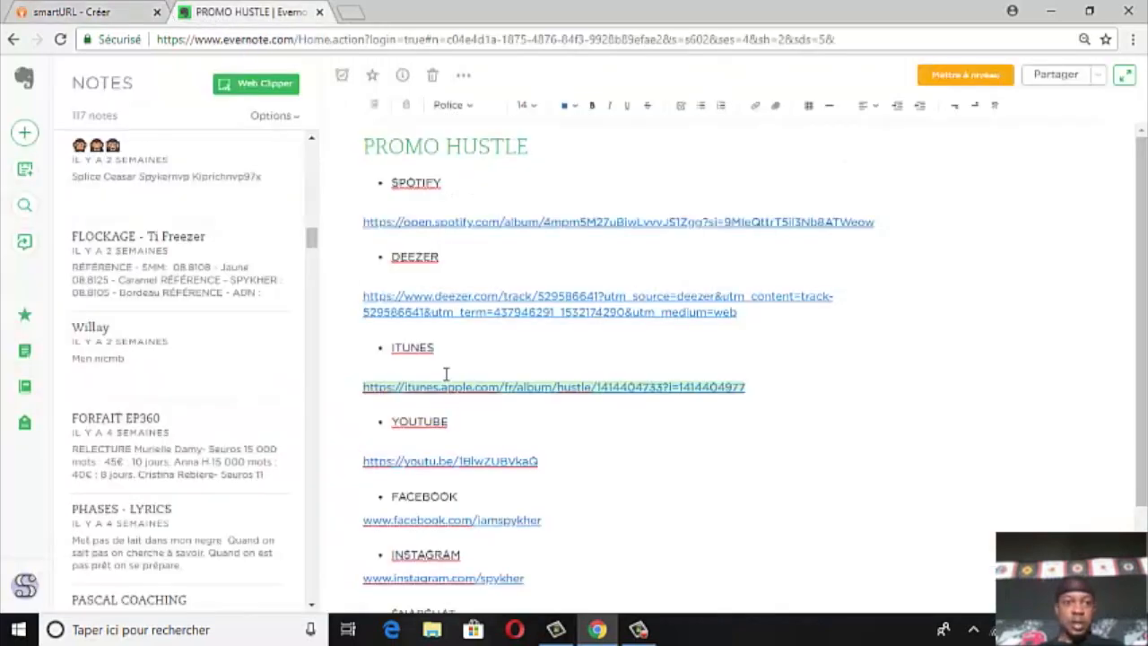
pyautogui.click(888, 224)
pyautogui.tripleClick(888, 225)
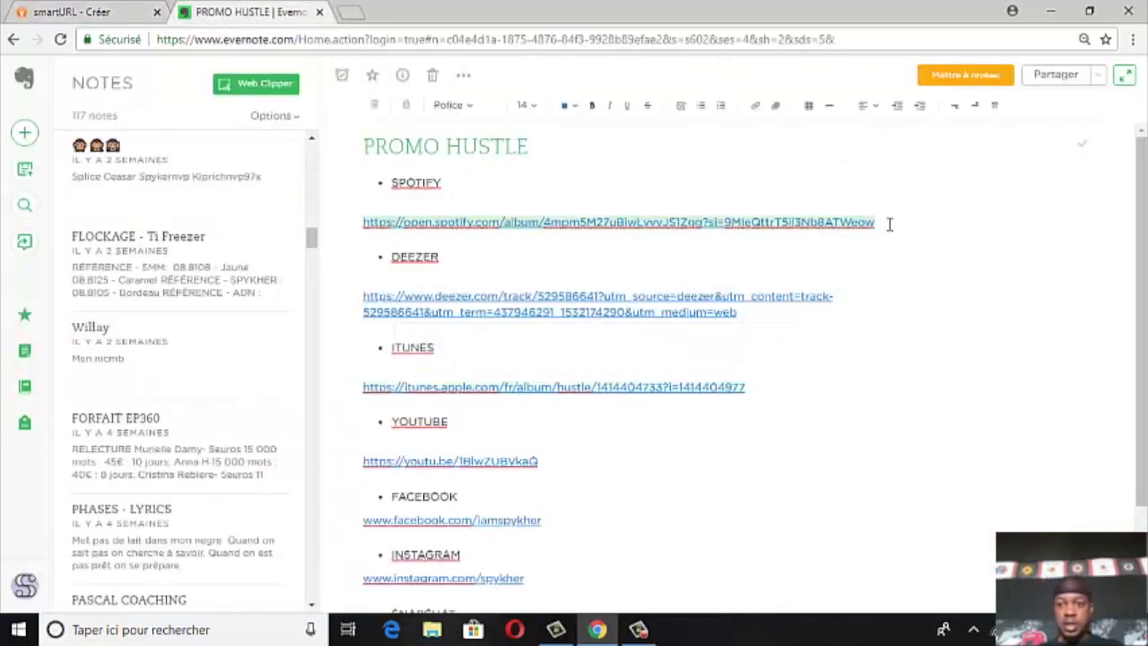
pyautogui.hotkey('ctrl', 'c')
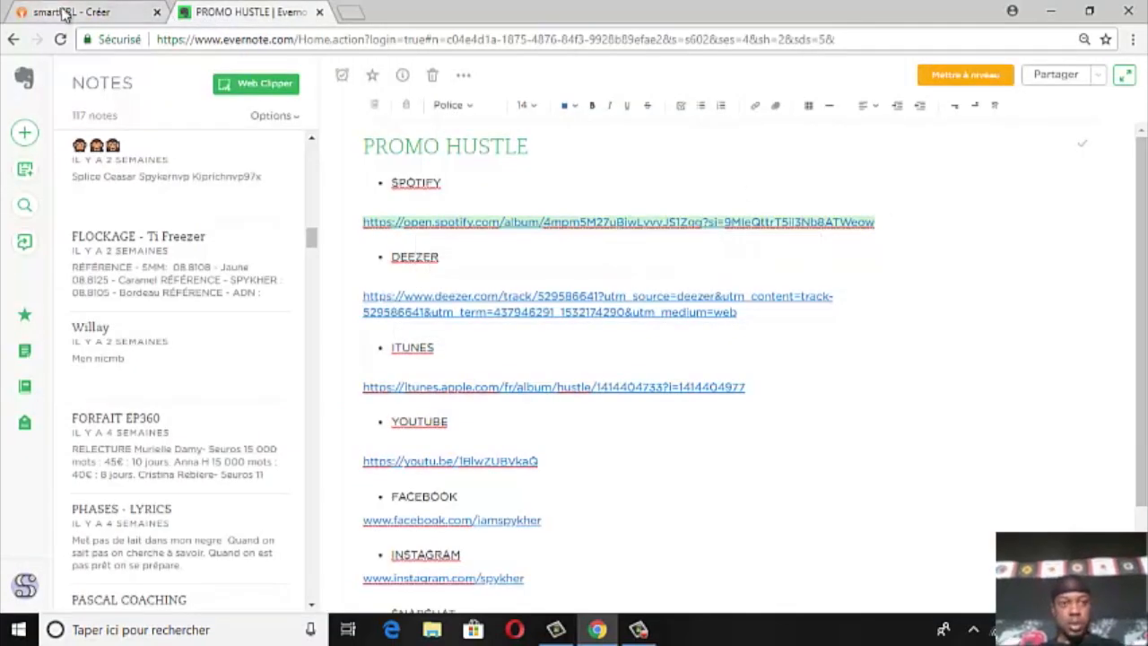
pyautogui.click(63, 11)
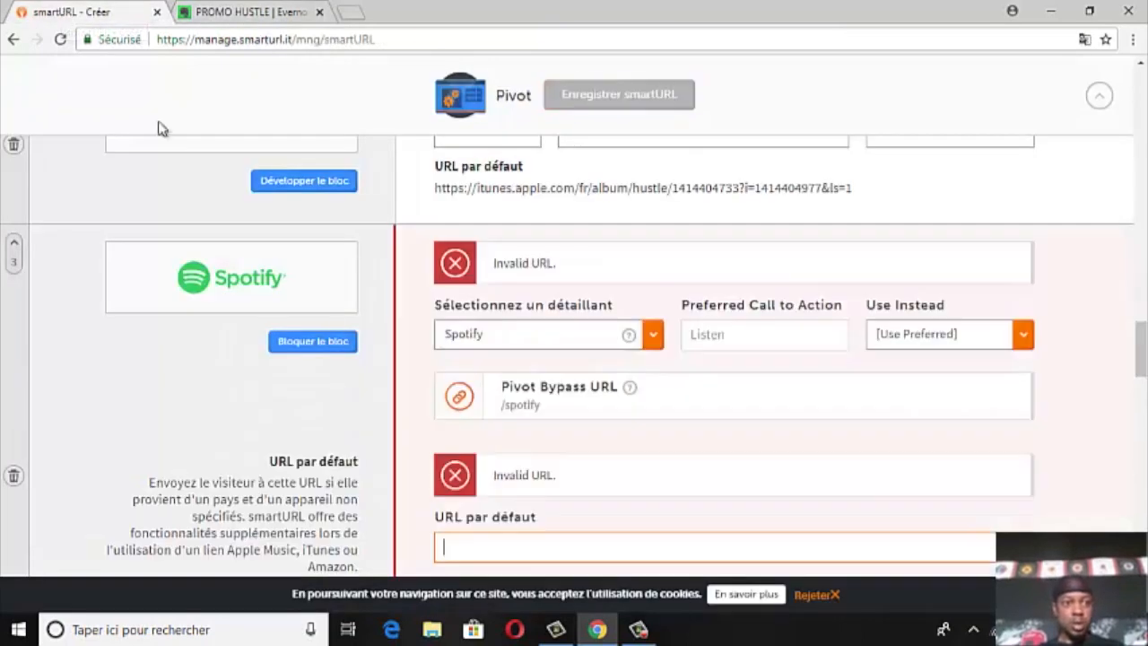
pyautogui.click(503, 544)
pyautogui.hotkey('ctrl', 'v')
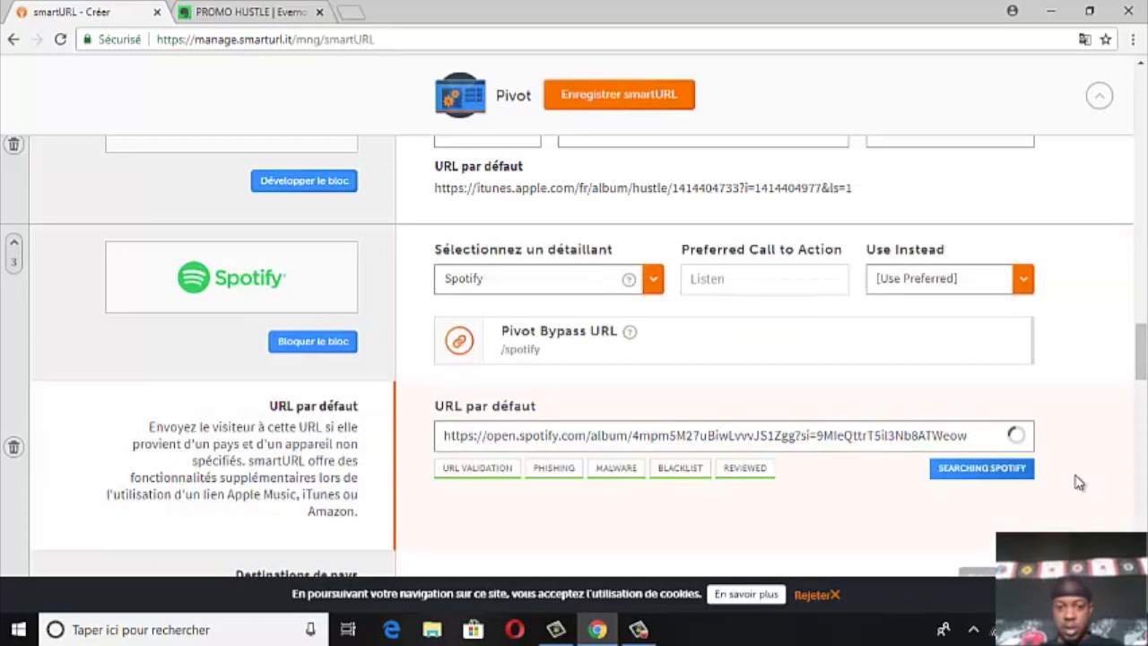
pyautogui.scroll(-2, 1079, 482)
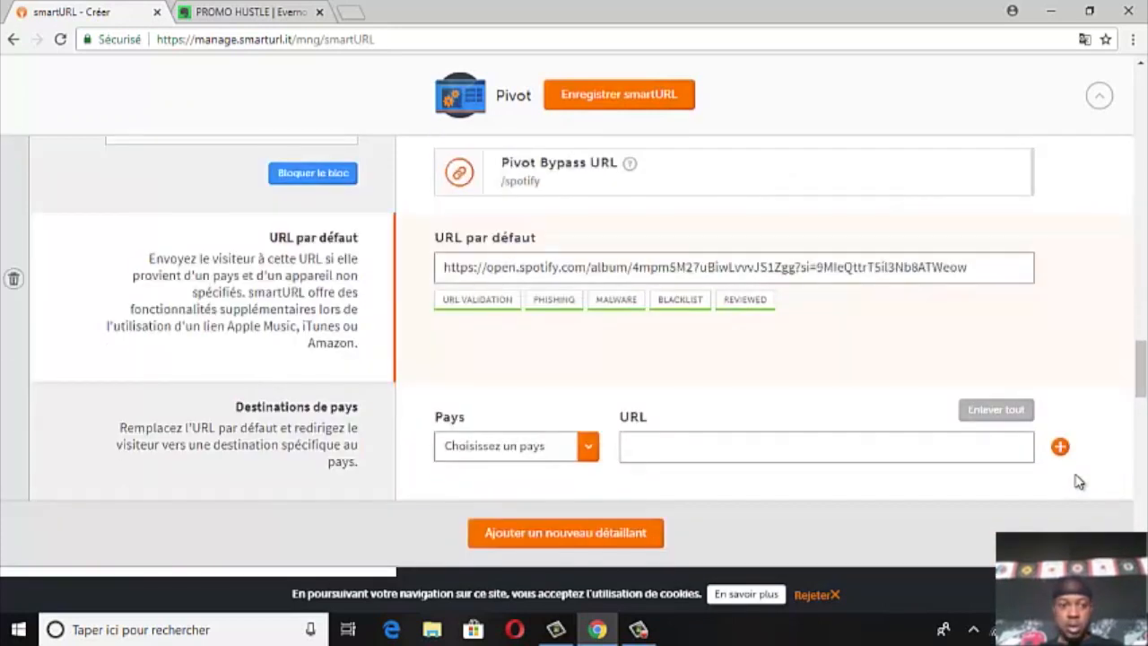
pyautogui.scroll(2, 1079, 481)
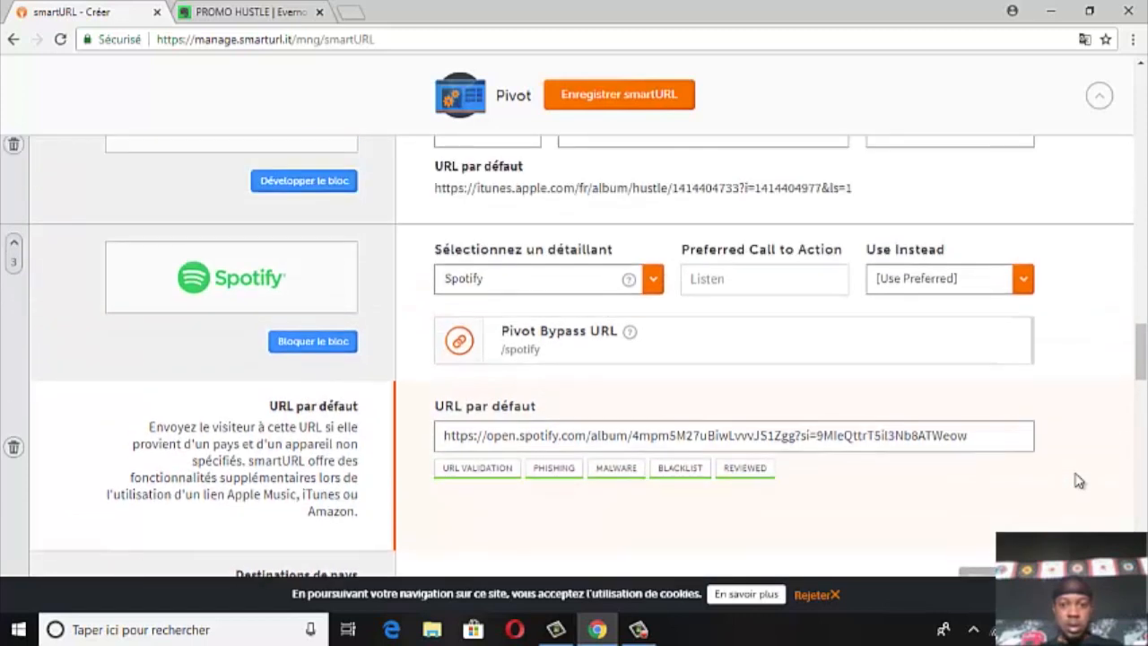
# Look through the alternative call-to-action labels offered for the Spotify block, keeping the preferred one
pyautogui.scroll(1, 600, 300)
pyautogui.click(1022, 363)
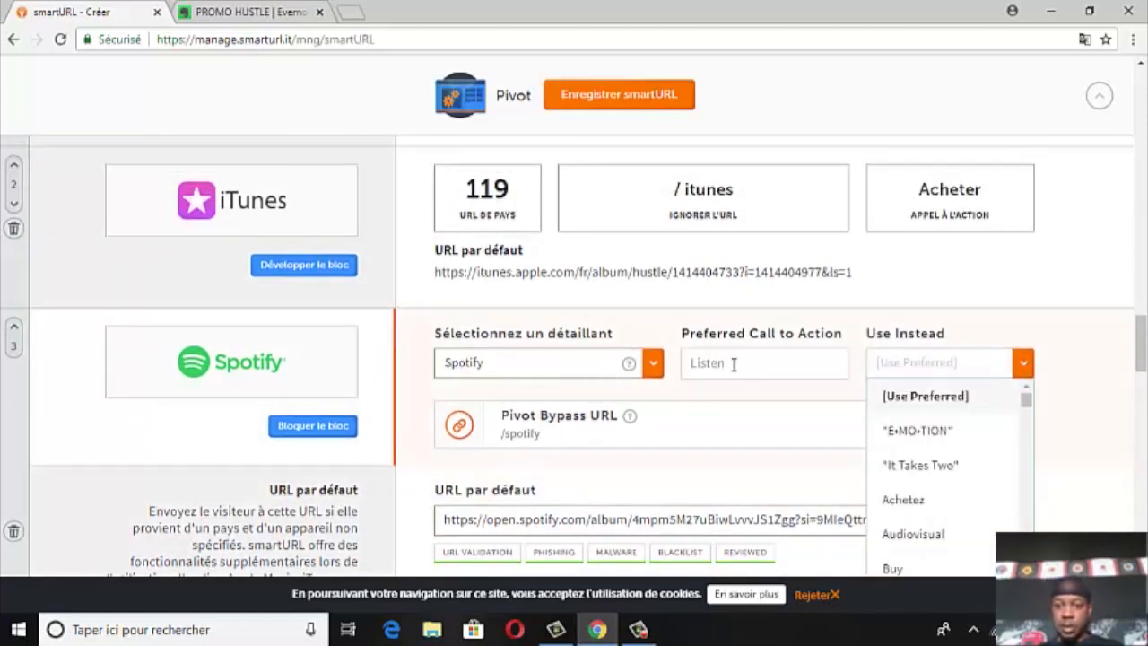
pyautogui.scroll(6, 870, 320)
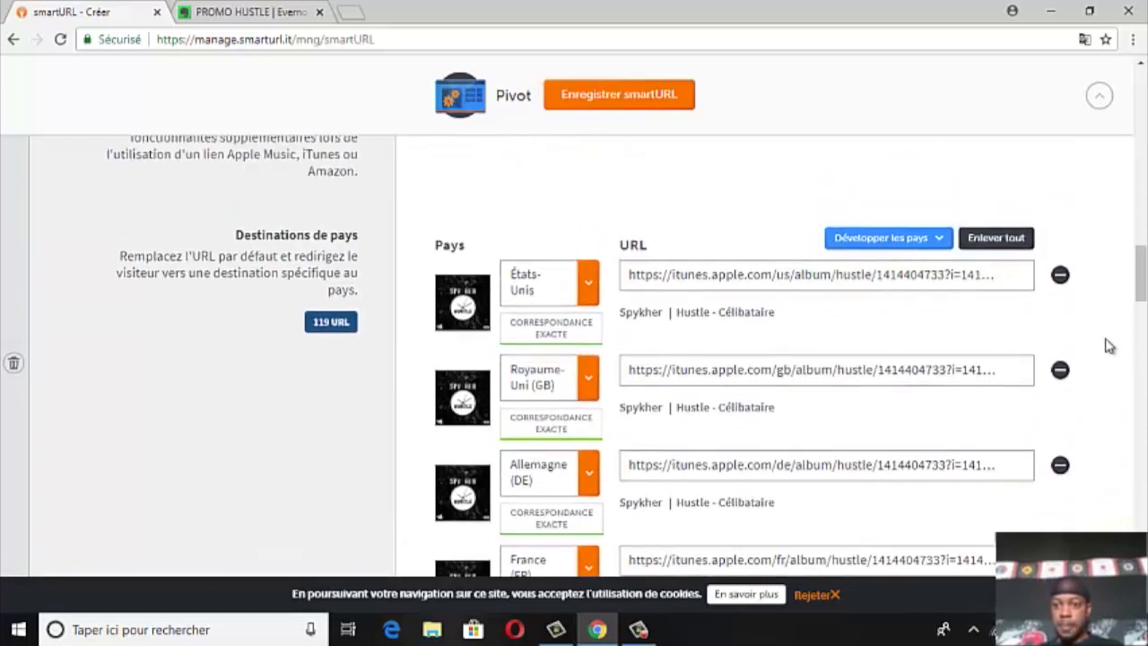
pyautogui.scroll(4, 1108, 345)
pyautogui.scroll(-10, 897, 364)
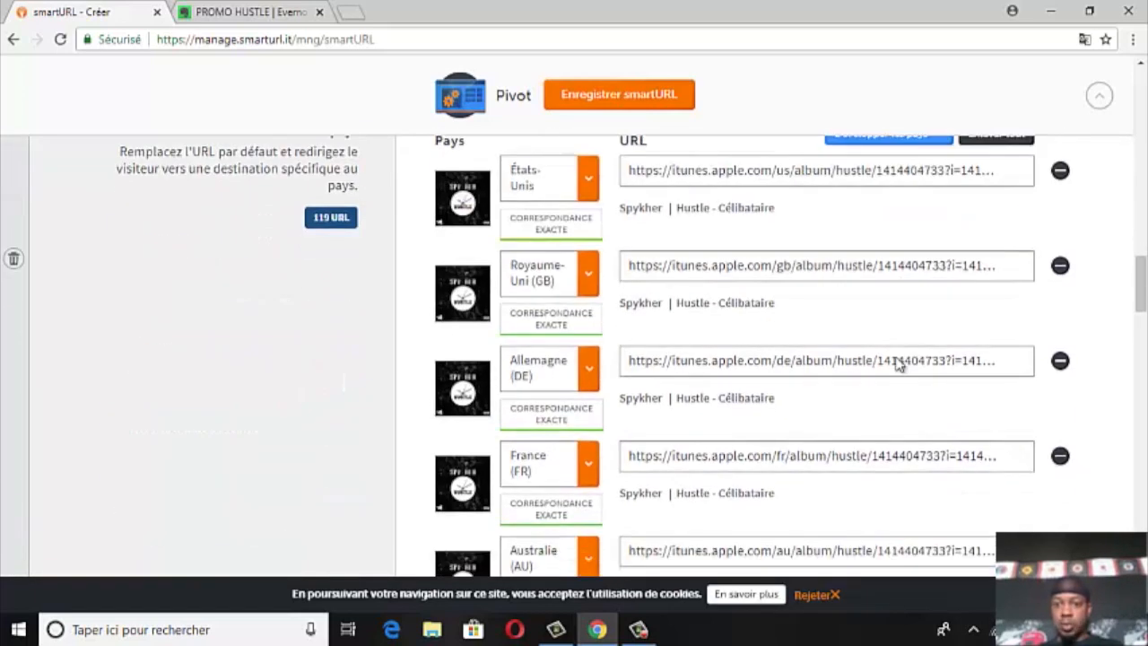
pyautogui.scroll(-3, 900, 367)
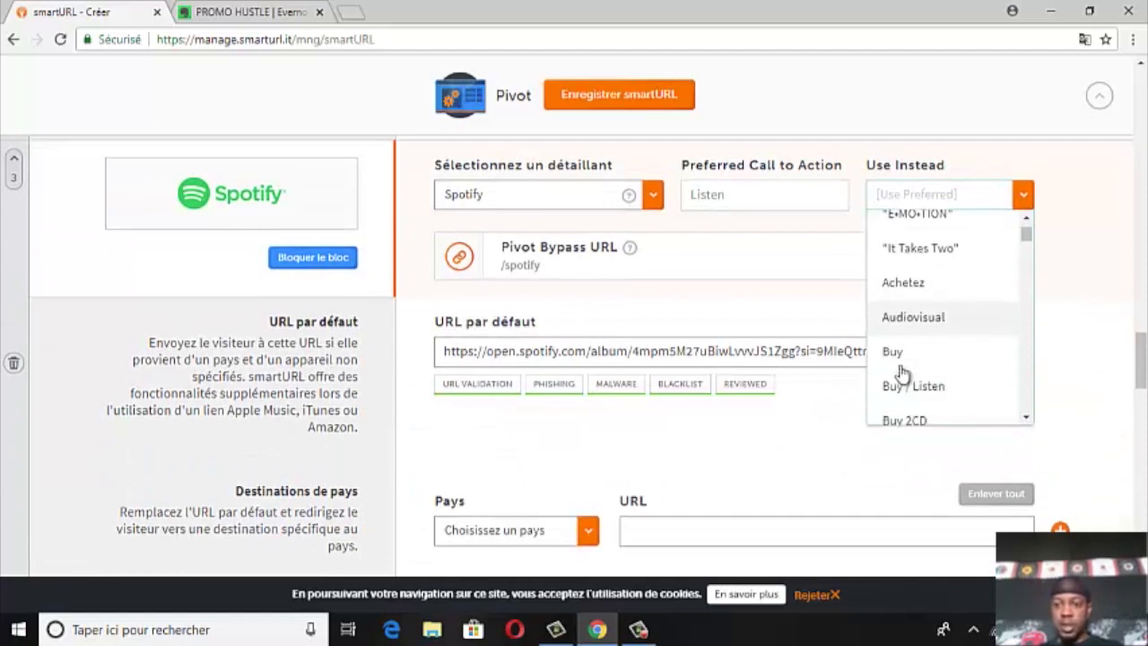
pyautogui.scroll(-6, 903, 375)
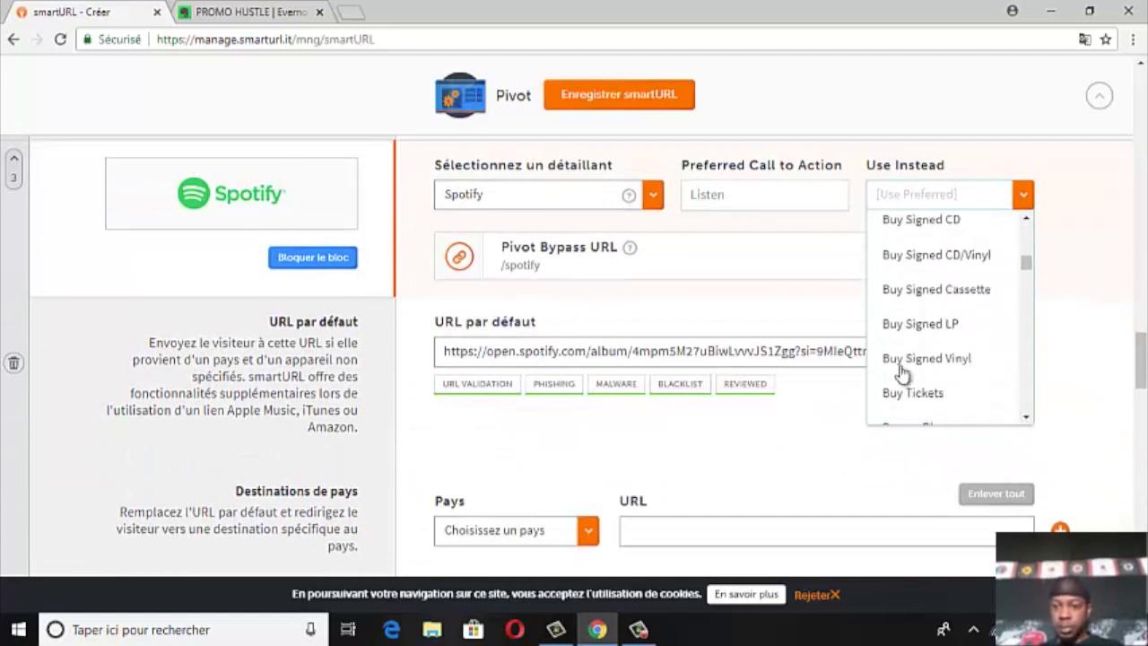
pyautogui.scroll(-8, 902, 374)
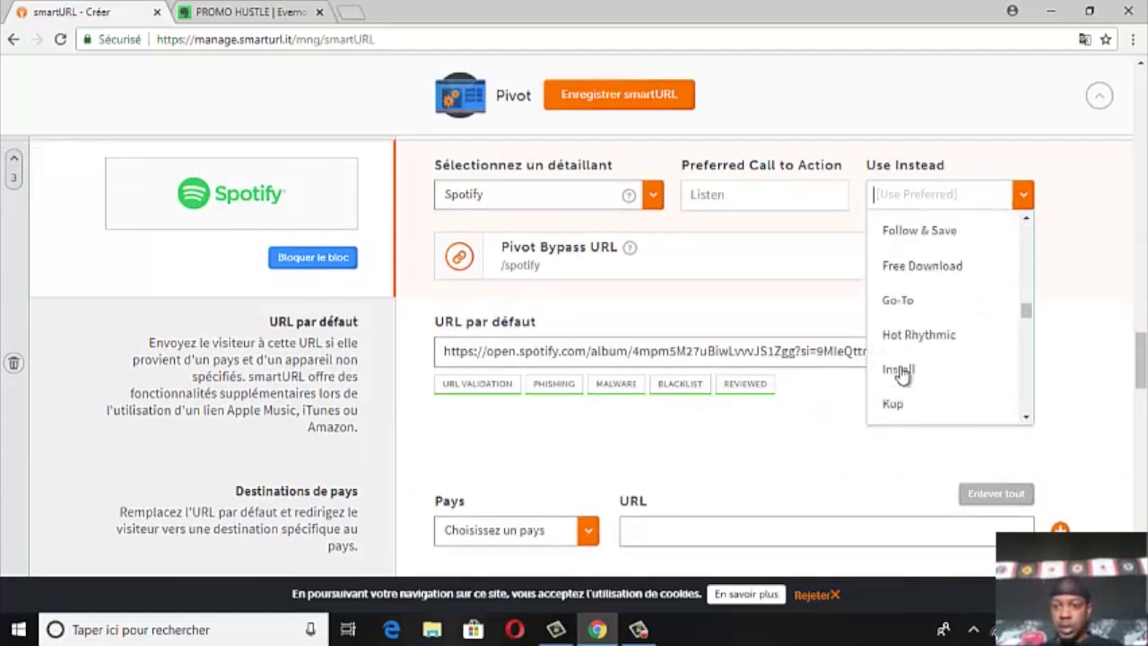
pyautogui.scroll(-10, 901, 375)
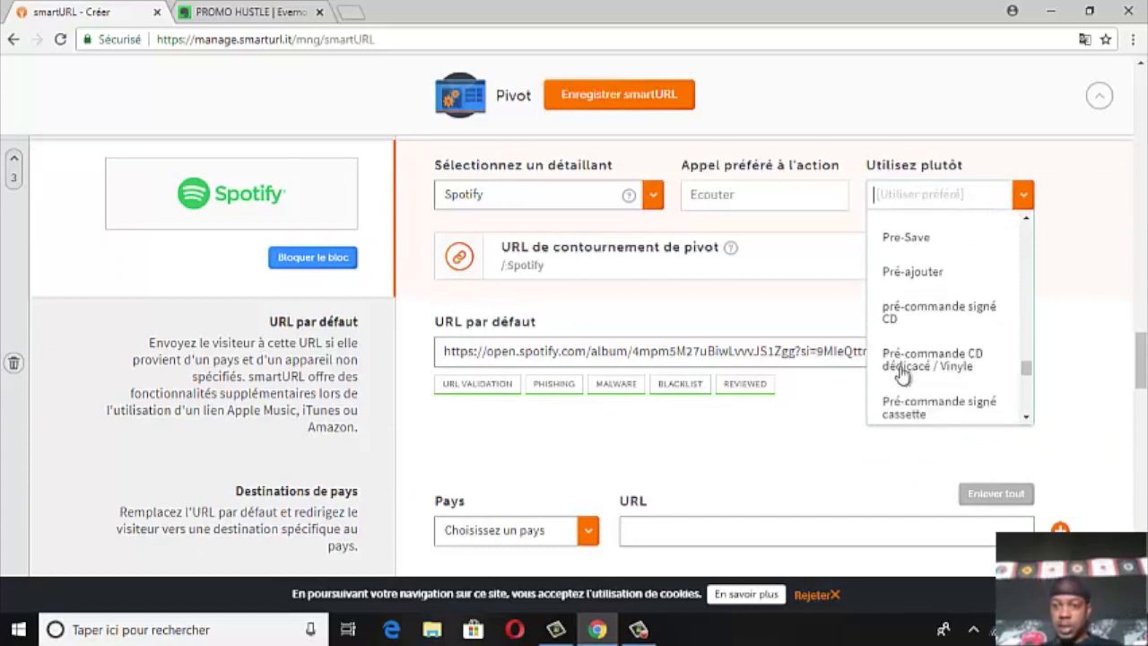
pyautogui.scroll(-1, 901, 375)
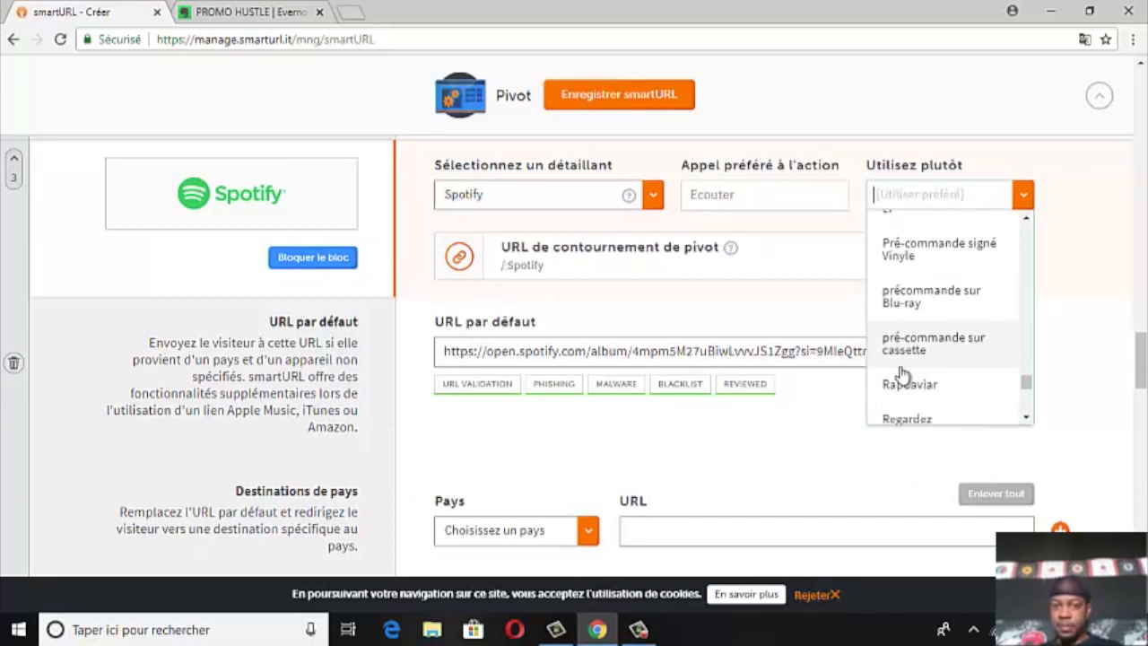
pyautogui.click(924, 165)
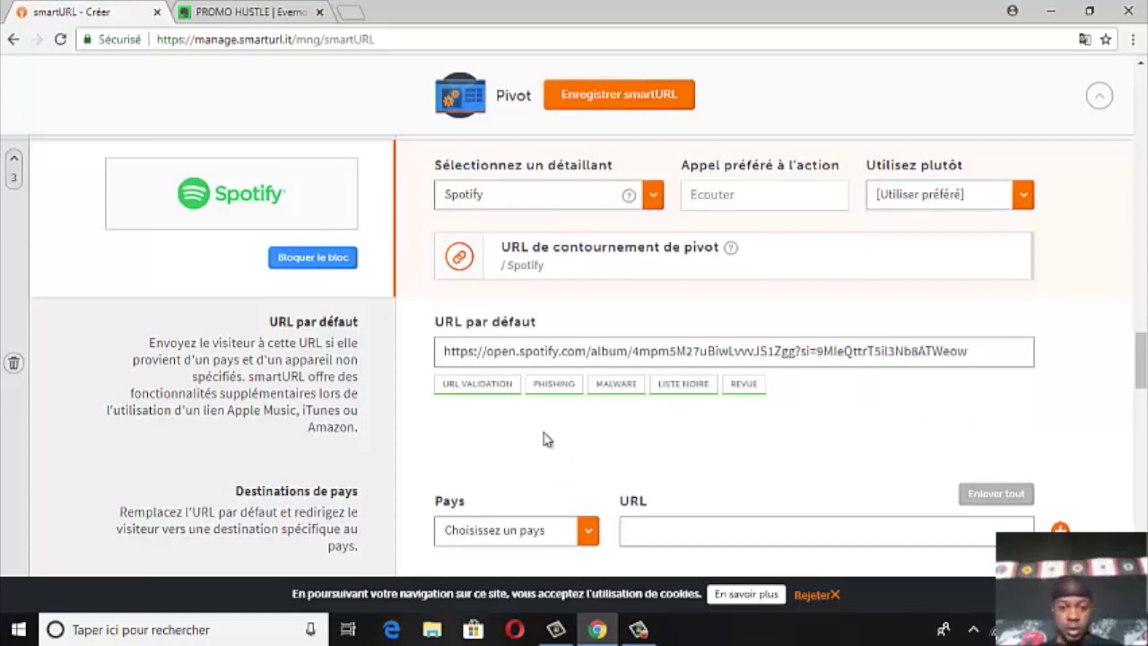
# Examine the country destinations section of the Spotify block and its list of selectable countries, leaving it unset
pyautogui.scroll(-2, 618, 418)
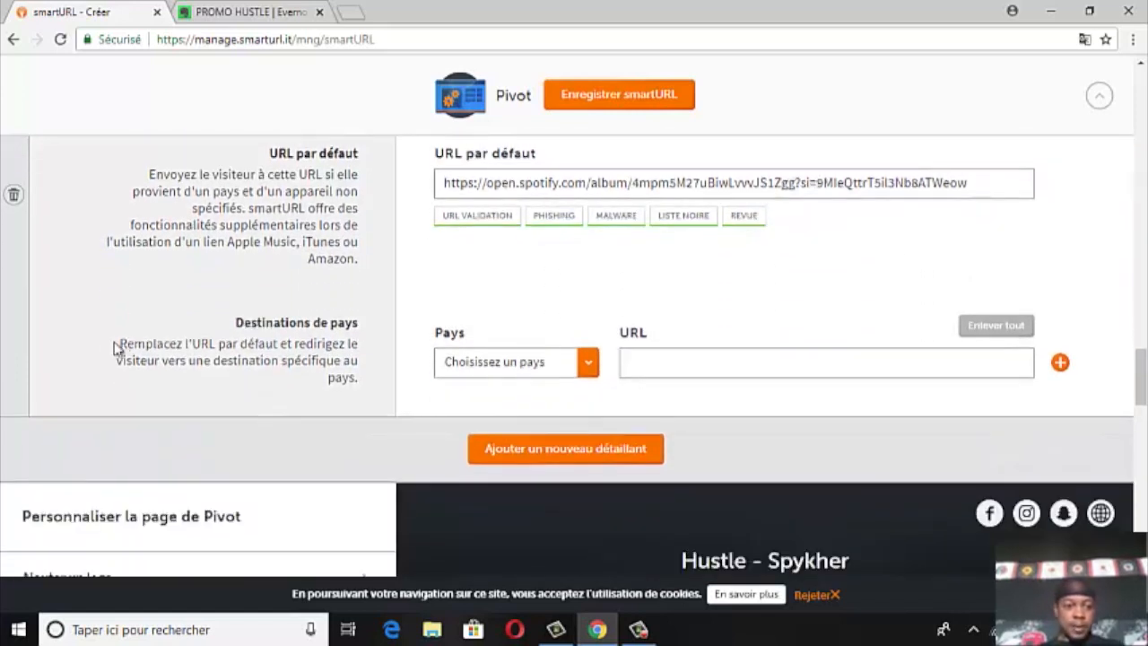
pyautogui.scroll(-1, 801, 299)
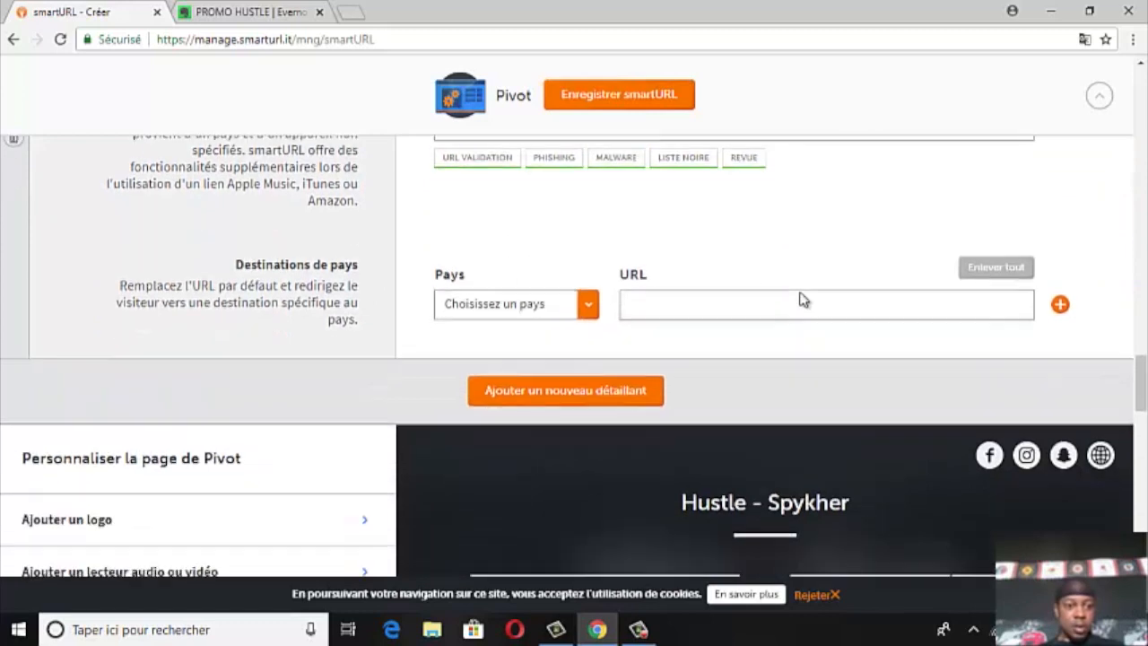
pyautogui.scroll(-2, 213, 325)
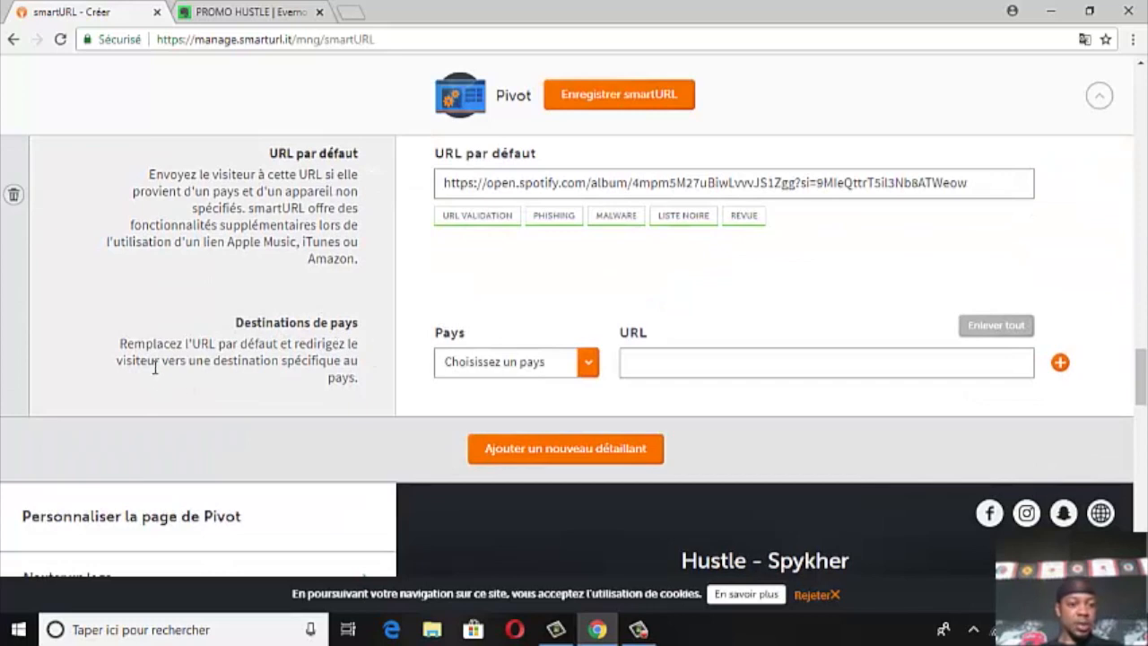
pyautogui.click(504, 361)
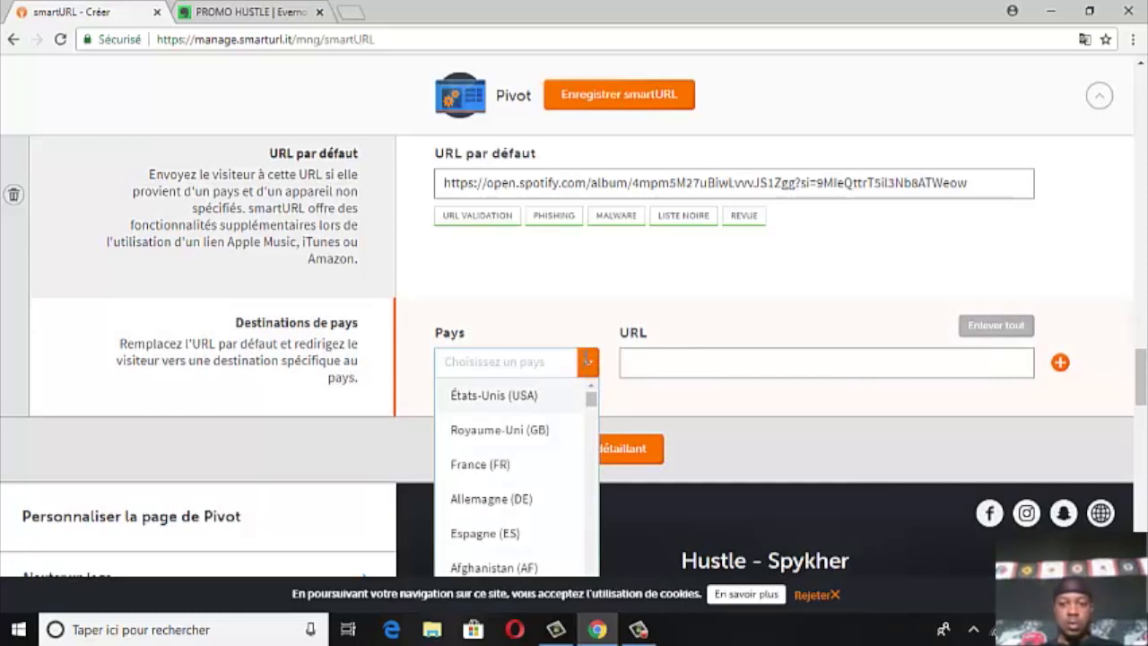
pyautogui.click(542, 299)
pyautogui.tripleClick(554, 275)
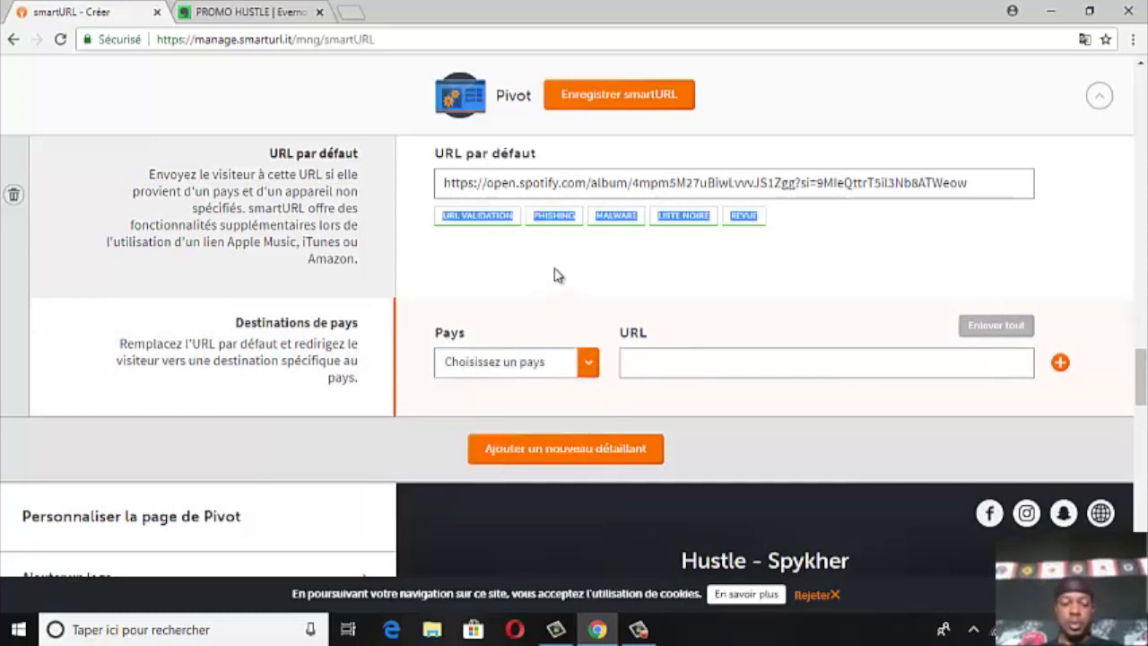
pyautogui.click(864, 230)
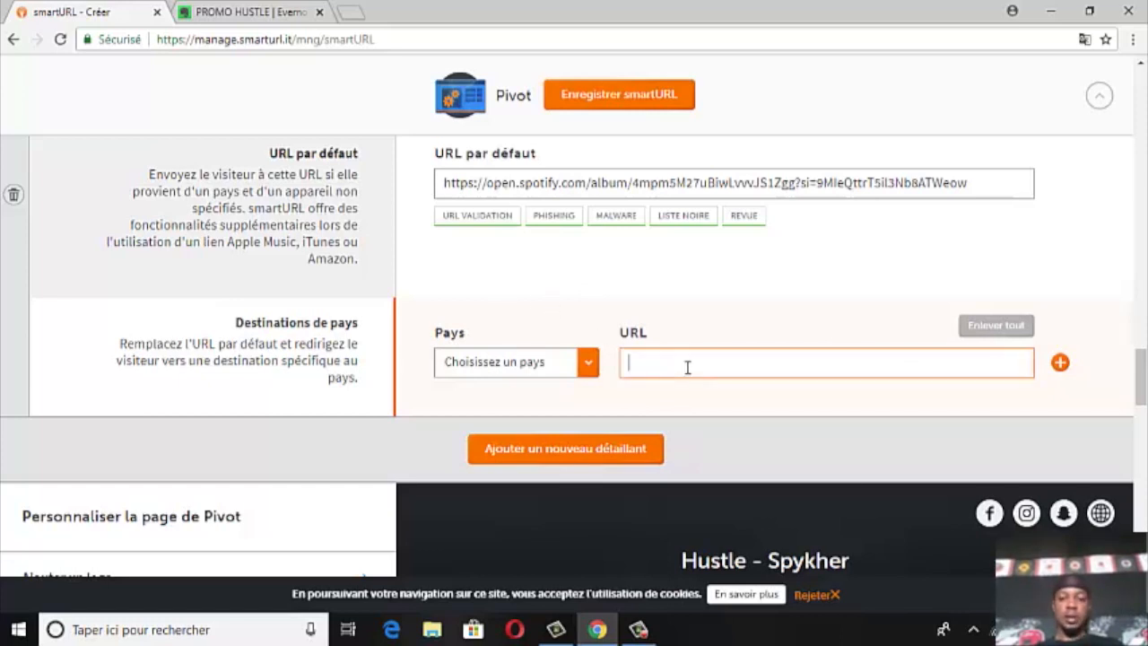
# Review the retailer list in the Pivot page preview to check how the Spotify entry is displayed
pyautogui.scroll(-5, 627, 356)
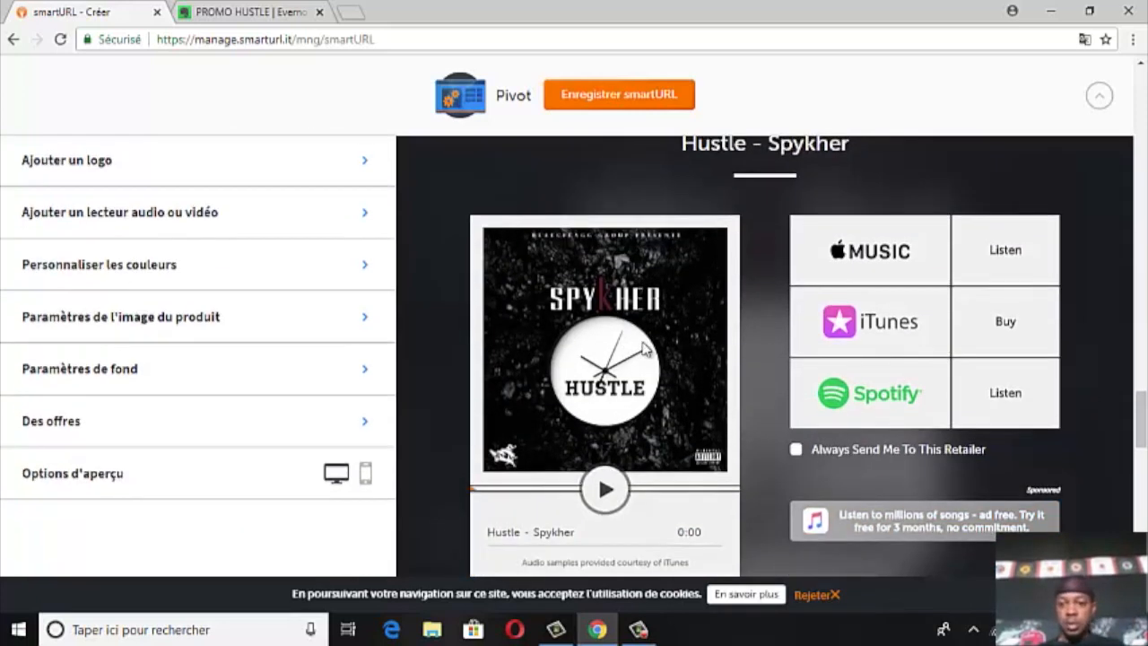
pyautogui.scroll(1, 1019, 341)
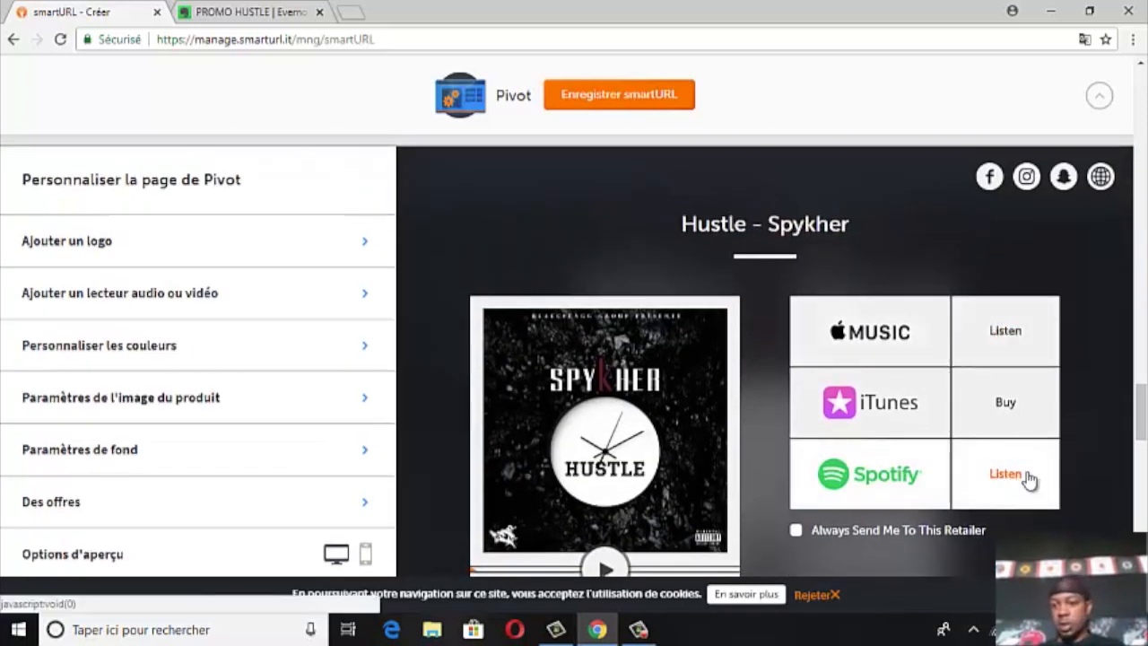
pyautogui.scroll(-4, 930, 475)
pyautogui.scroll(6, 933, 470)
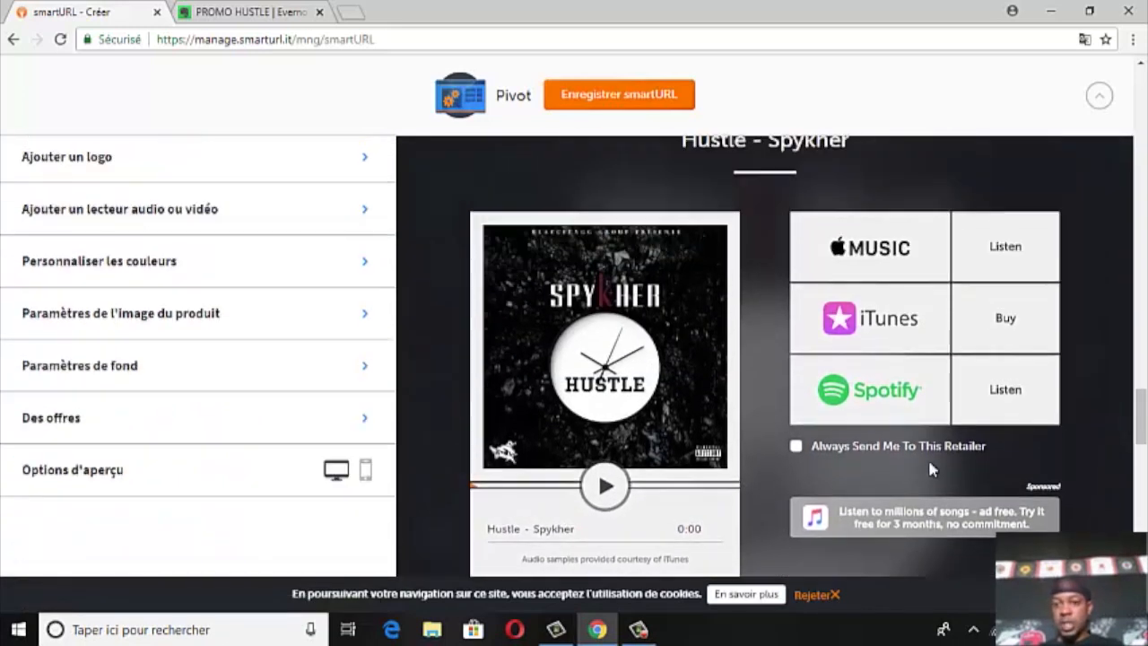
pyautogui.scroll(5, 929, 461)
pyautogui.scroll(-4, 904, 473)
pyautogui.scroll(-1, 899, 473)
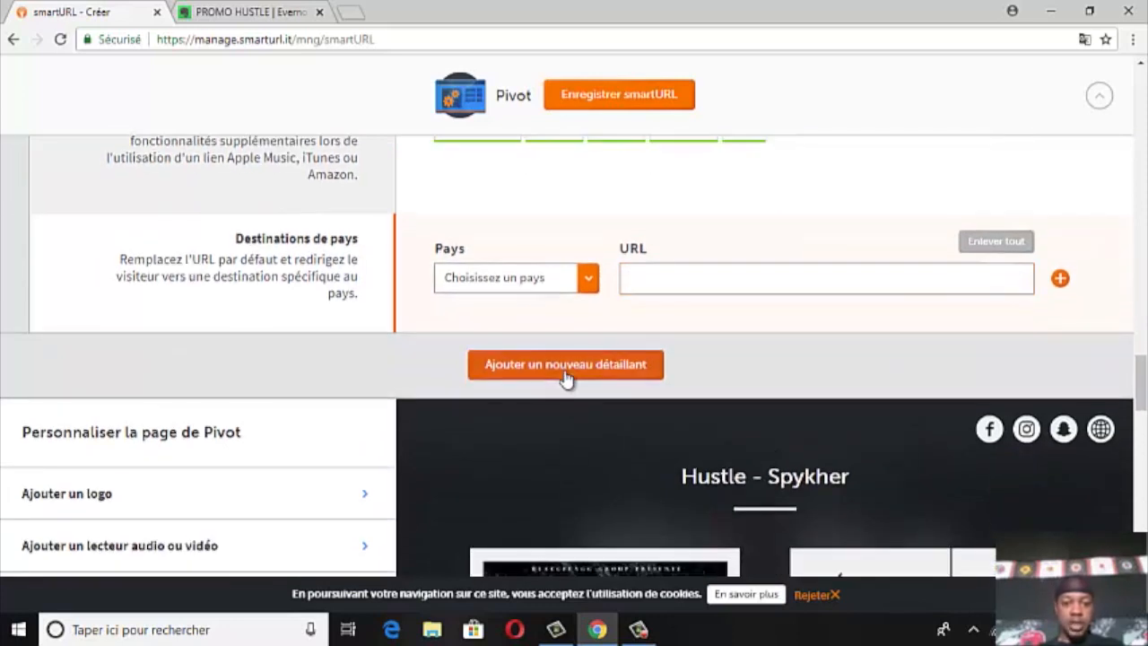
# Add a new retailer block below Spotify and set its retailer to Deezer using the search text "dee"
pyautogui.click(566, 377)
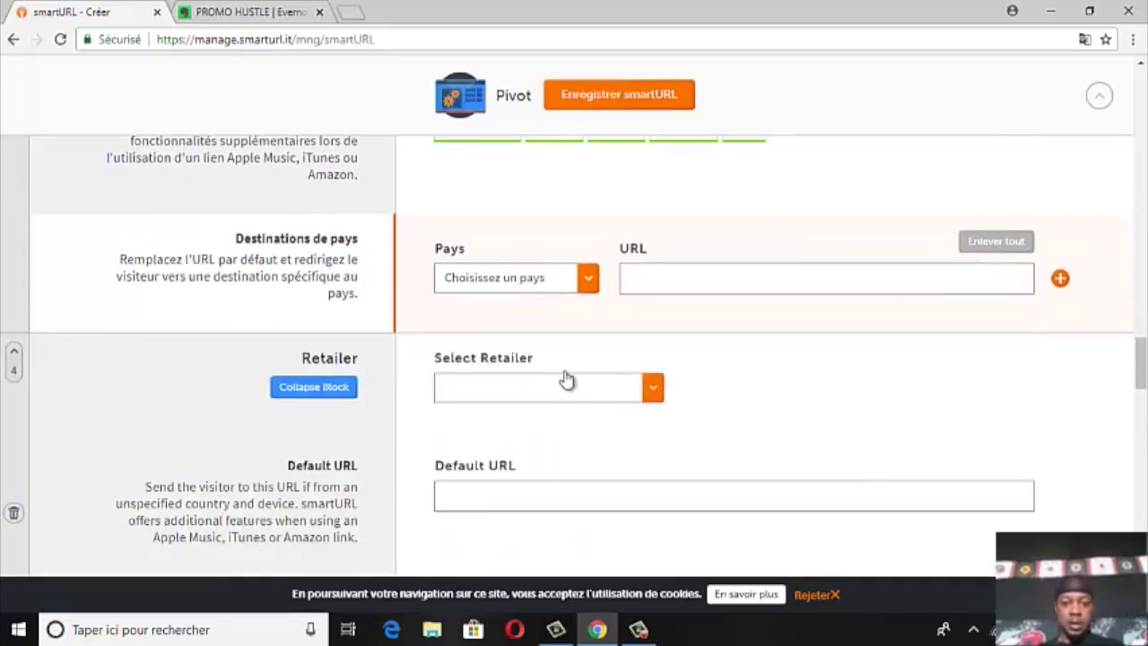
pyautogui.click(653, 390)
pyautogui.write('dee')
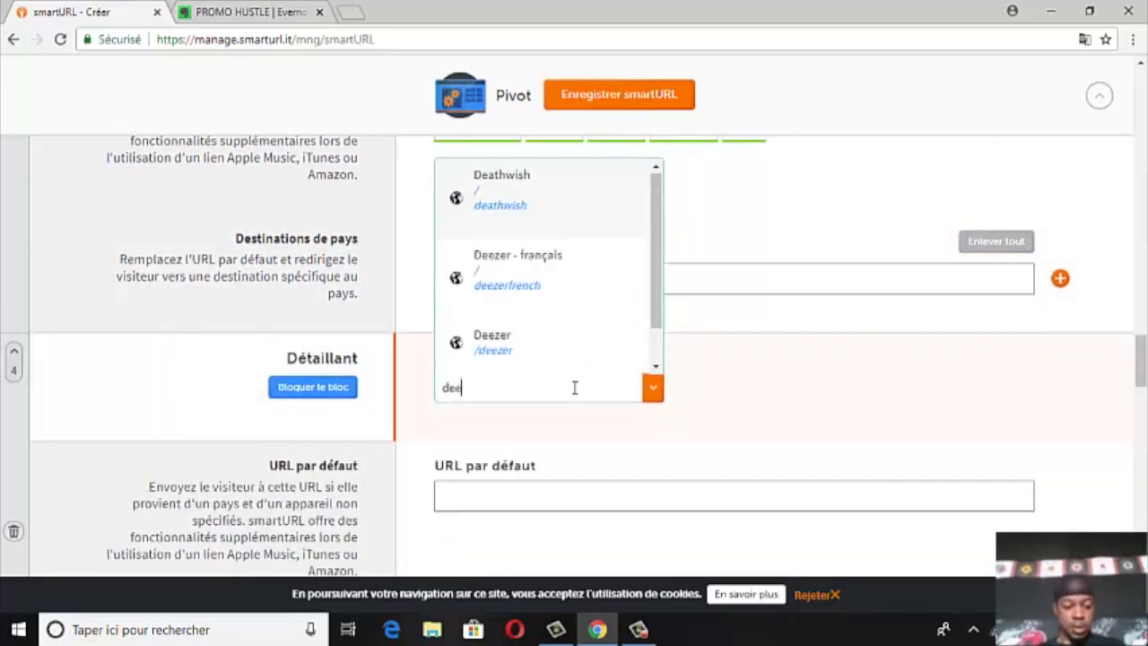
pyautogui.click(521, 280)
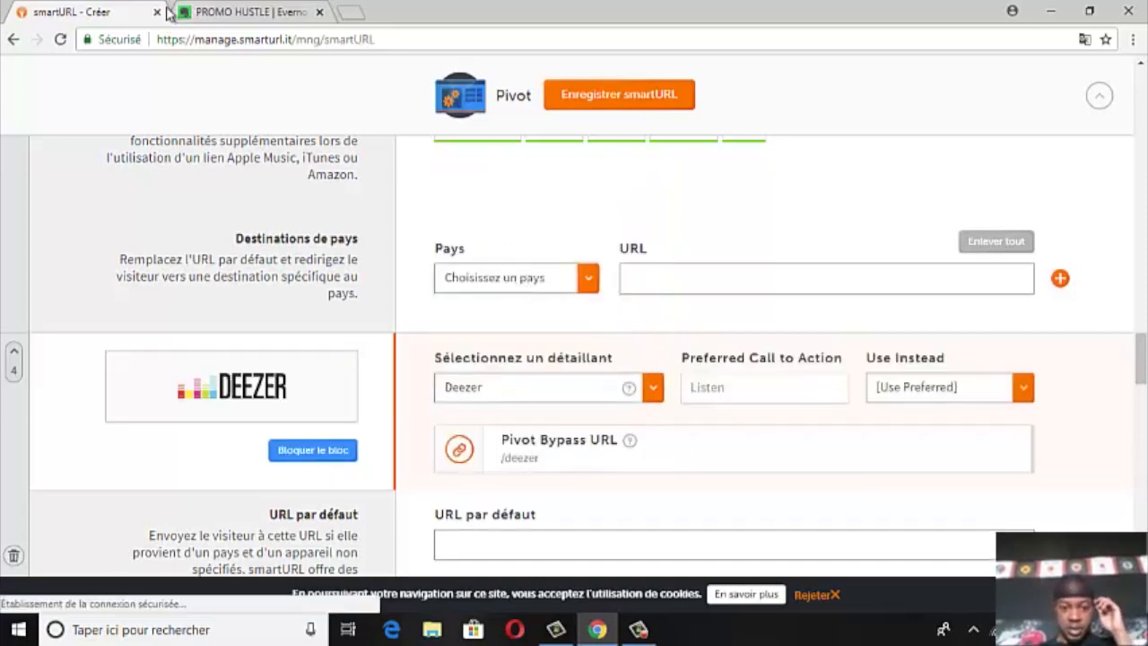
# Copy the Deezer track link from the PROMO HUSTLE note into the Deezer block's default URL
pyautogui.click(249, 14)
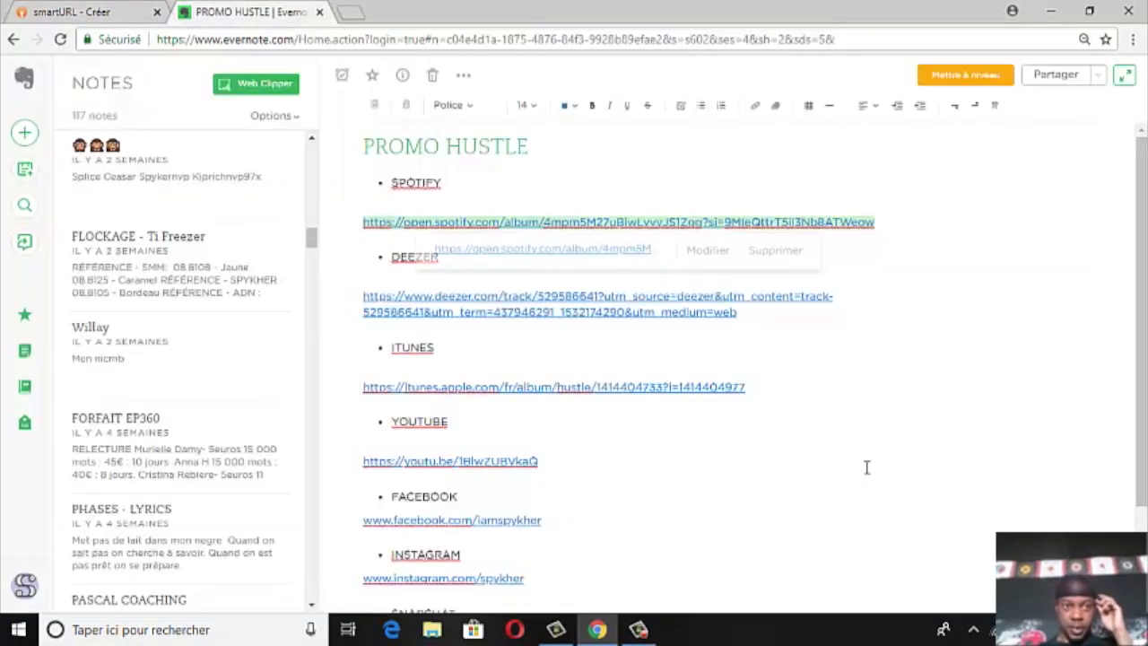
pyautogui.click(786, 323)
pyautogui.tripleClick(773, 315)
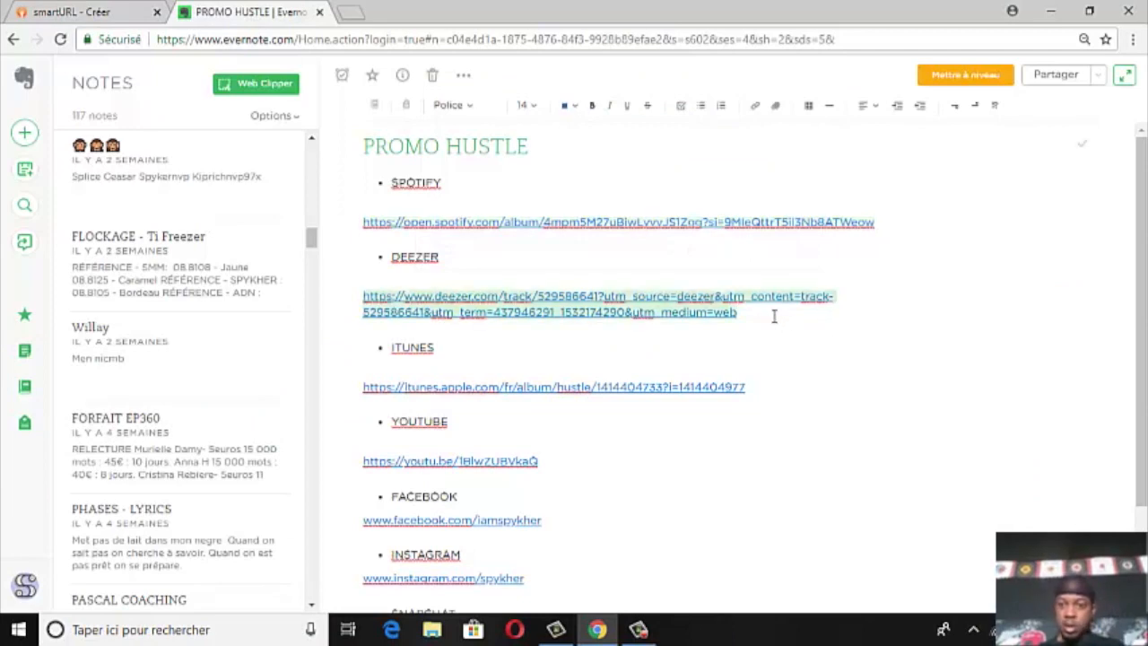
pyautogui.click(100, 13)
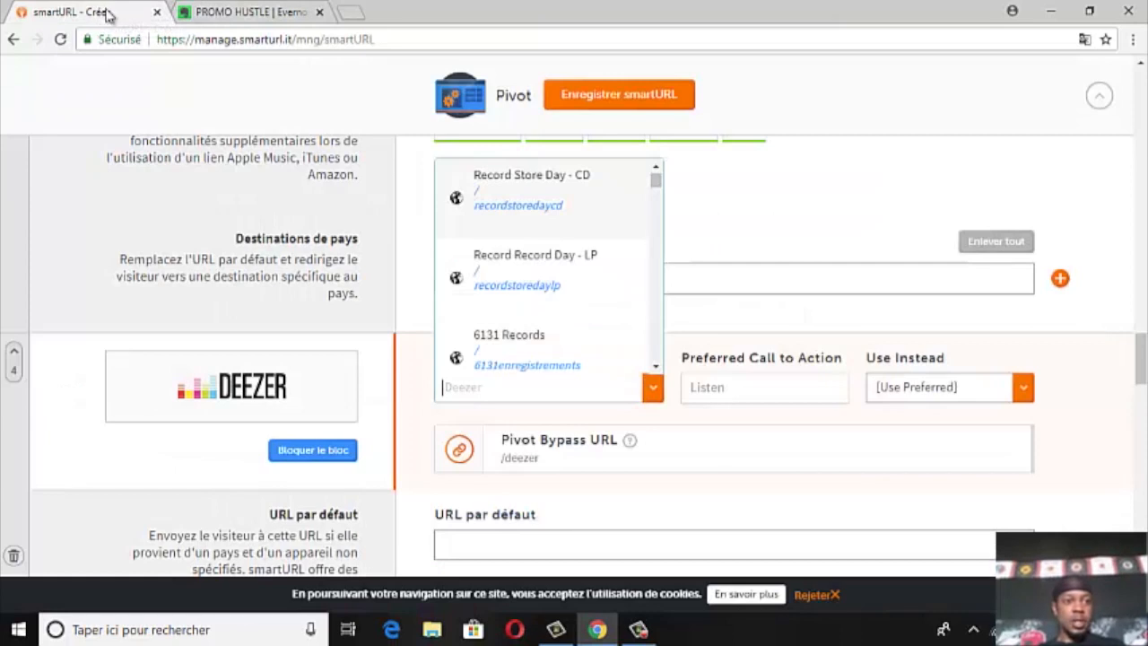
pyautogui.click(567, 547)
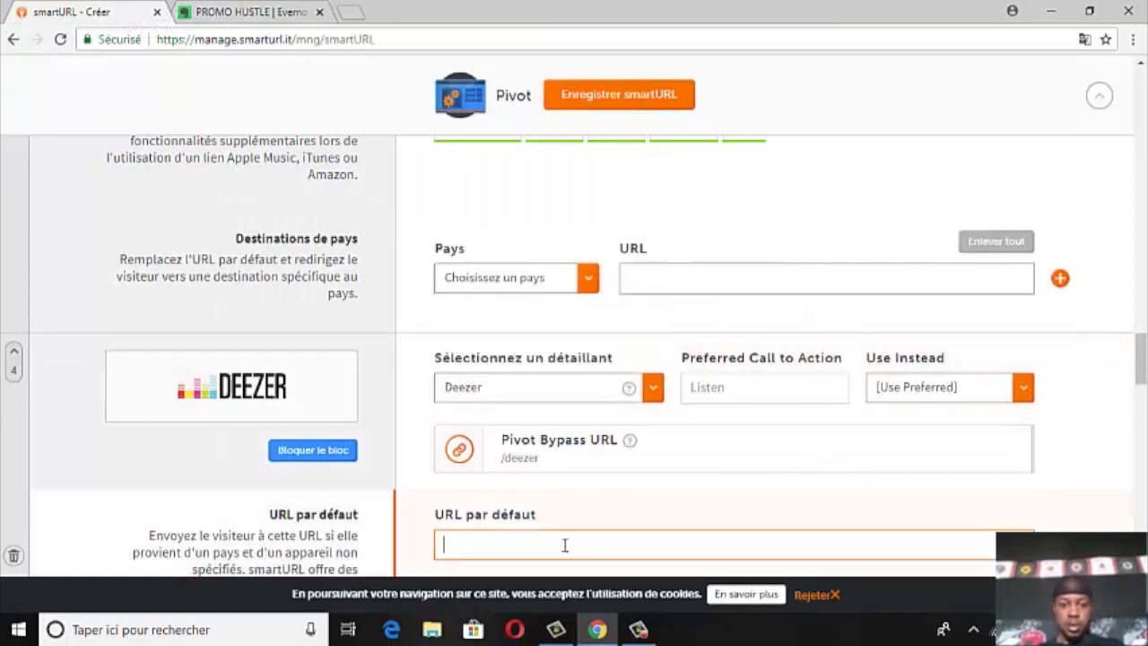
pyautogui.hotkey('ctrl', 'v')
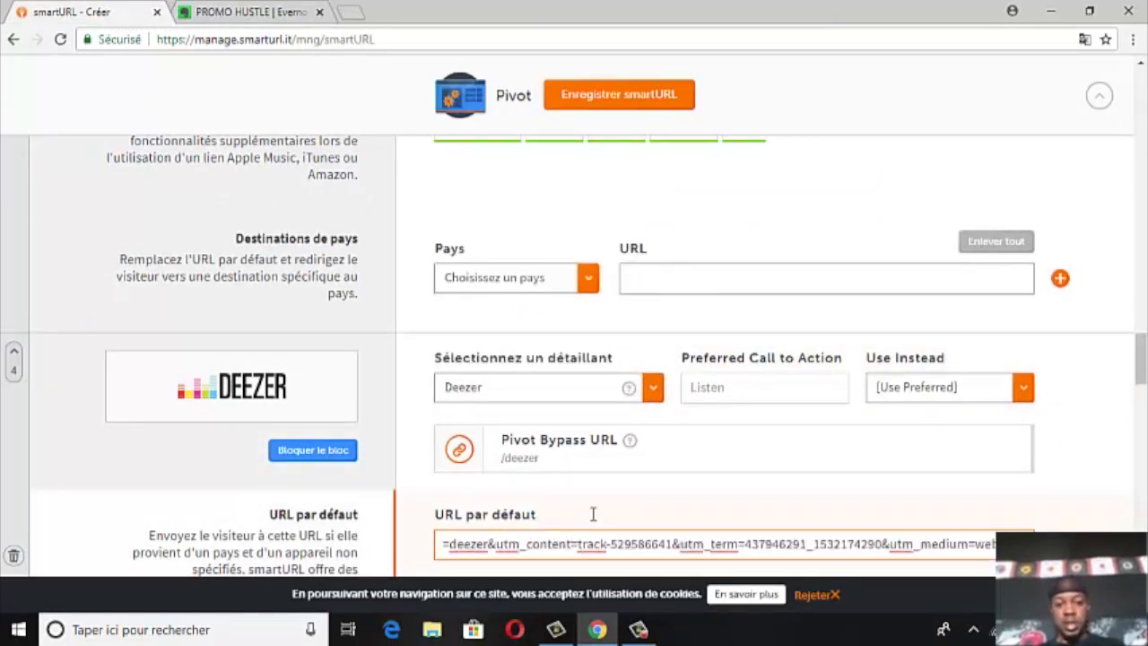
# Add a new retailer block below Deezer and set its retailer to YouTube using the search text "youtube"
pyautogui.scroll(-3, 592, 515)
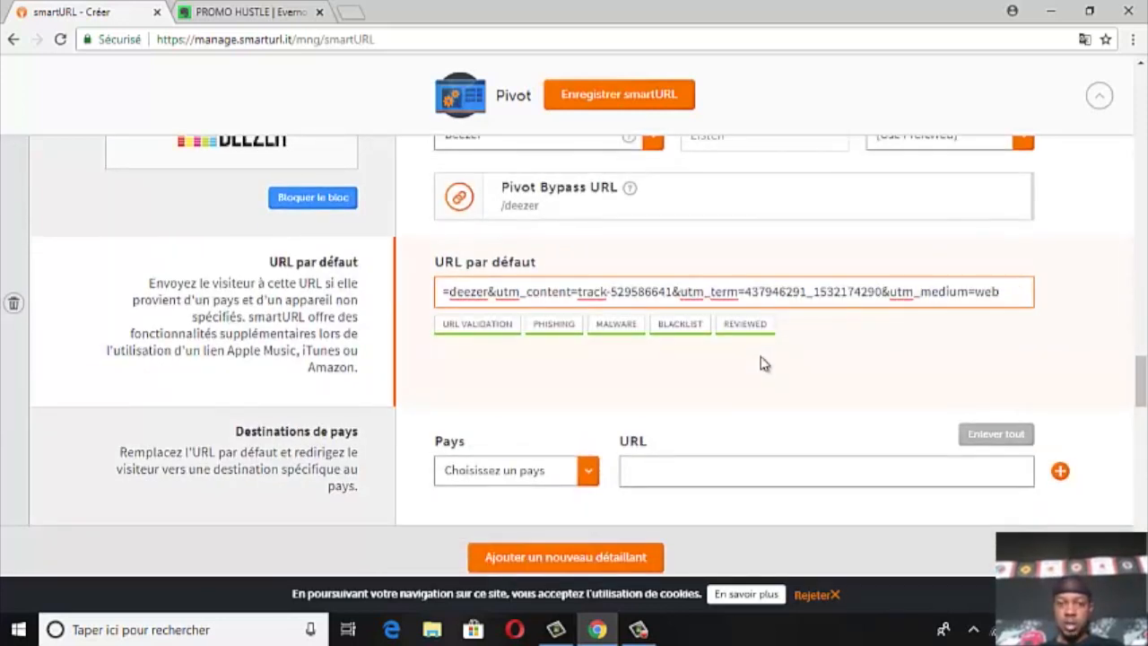
pyautogui.scroll(-5, 758, 361)
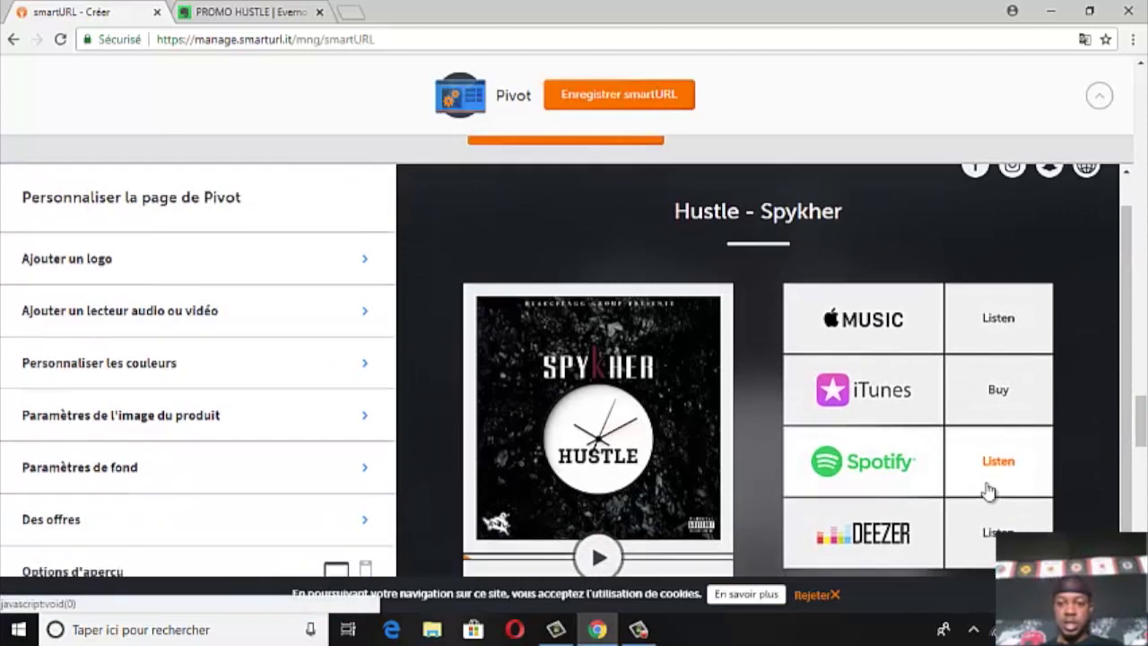
pyautogui.scroll(-3, 987, 490)
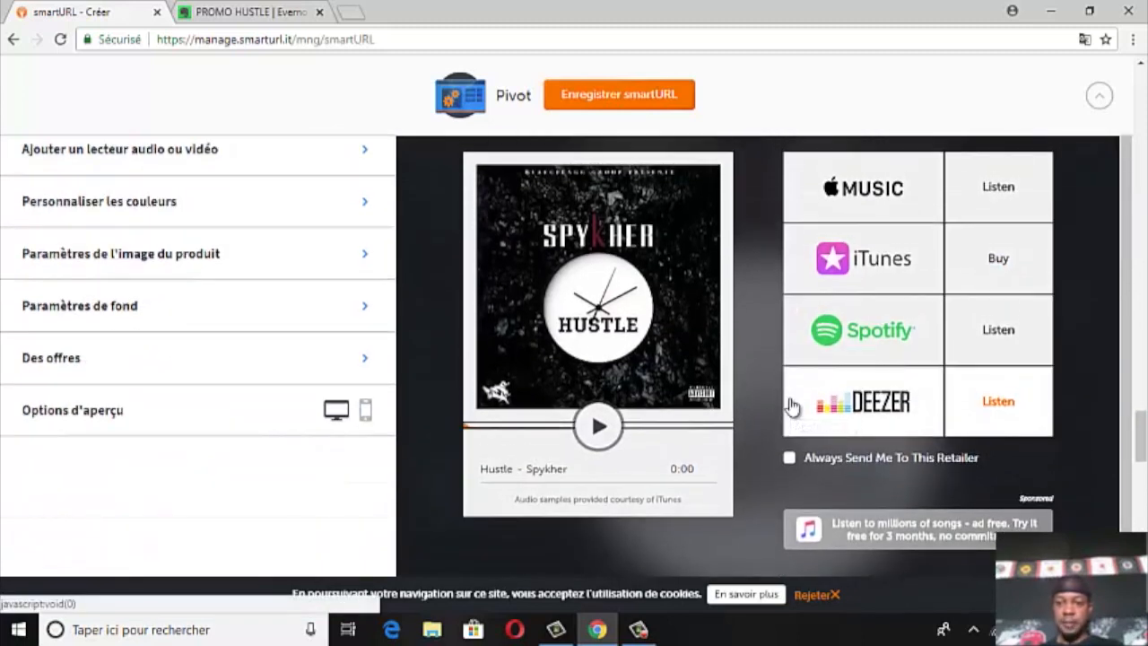
pyautogui.scroll(10, 995, 331)
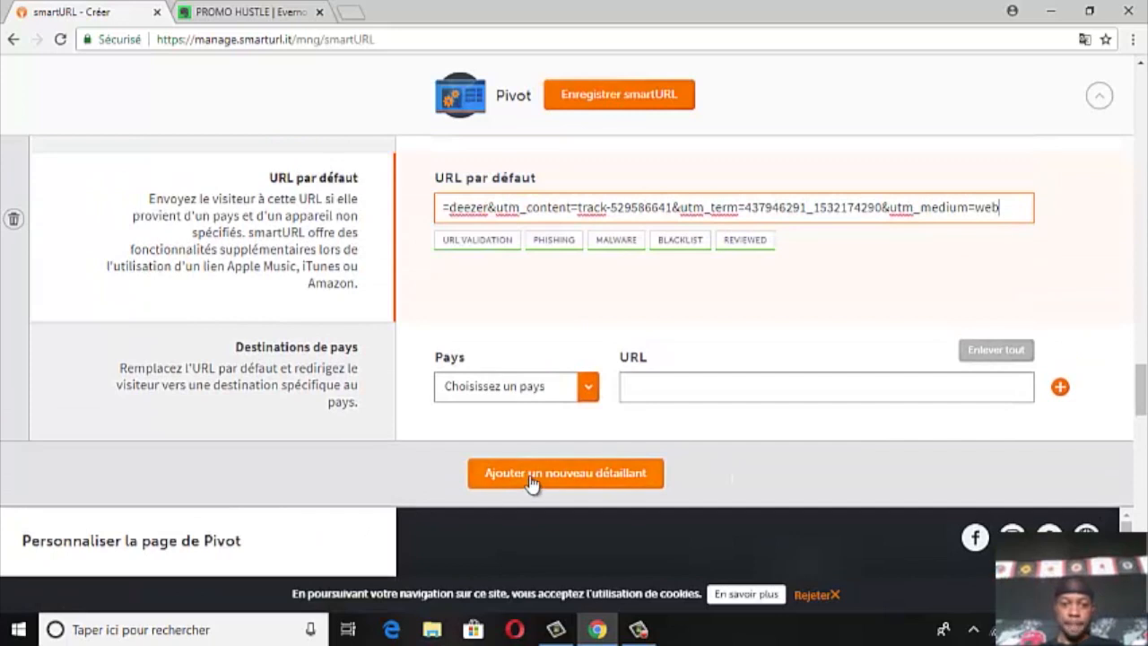
pyautogui.click(532, 480)
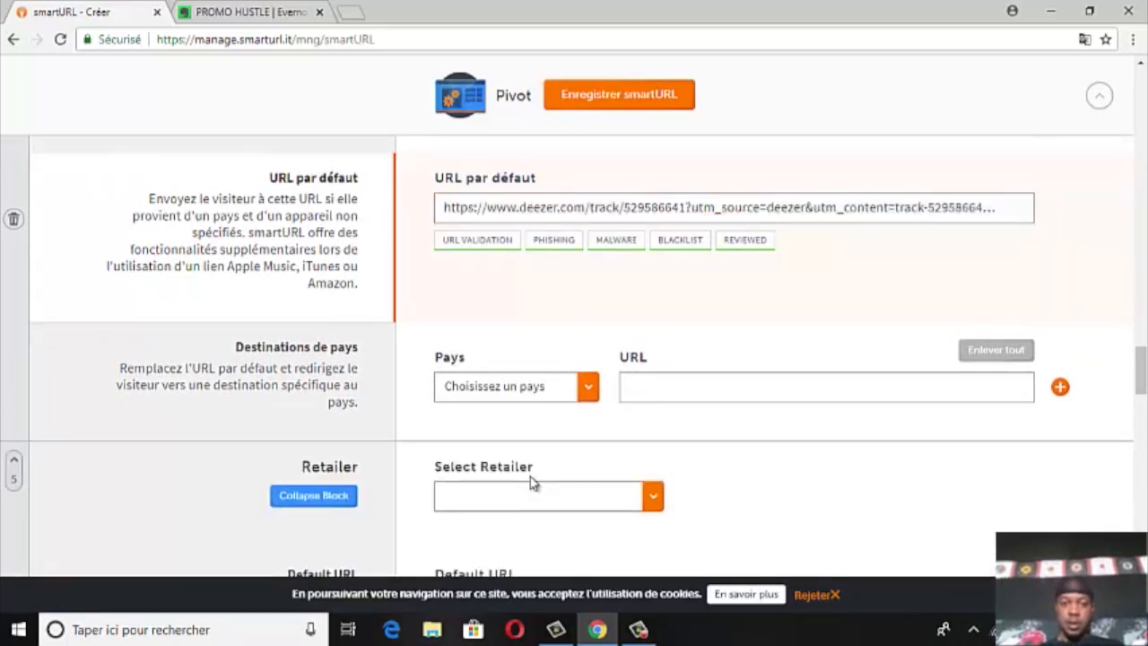
pyautogui.click(546, 501)
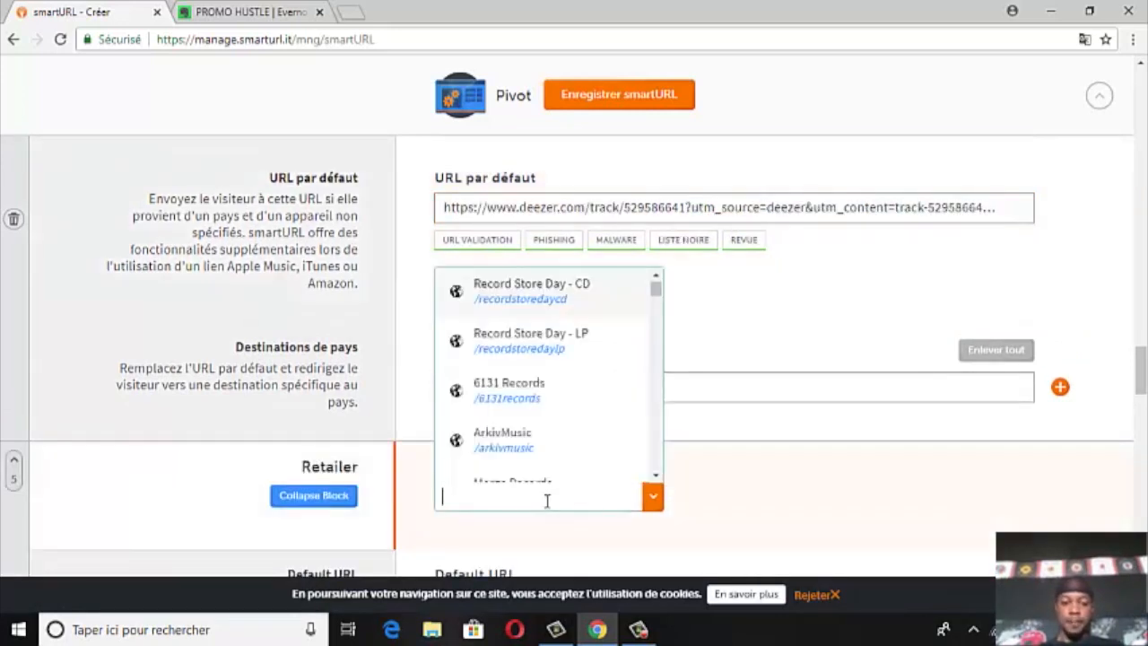
pyautogui.write('youtube')
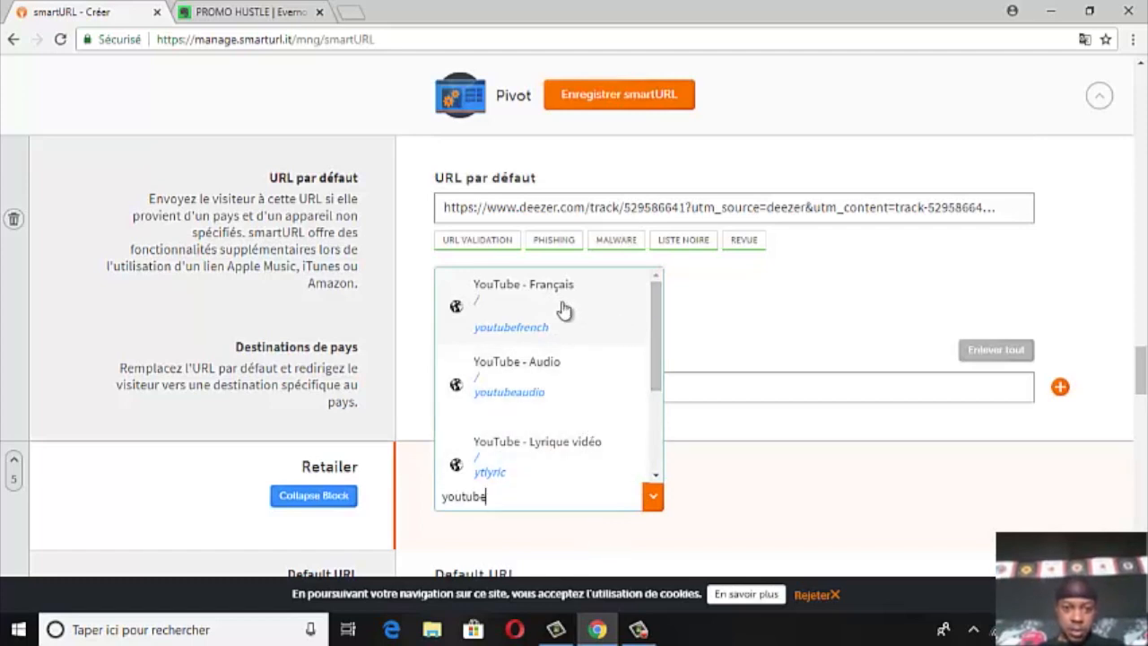
pyautogui.moveTo(659, 344); pyautogui.dragTo(627, 446)
pyautogui.click(500, 461)
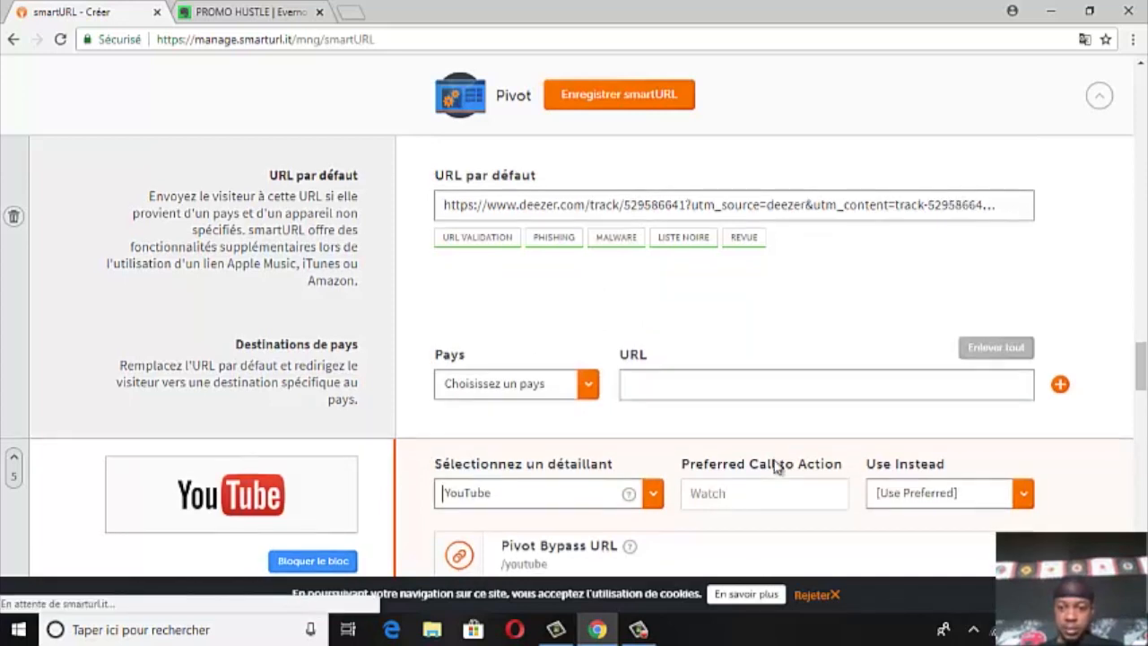
# Copy the YouTube link from the PROMO HUSTLE note into the YouTube block's default URL
pyautogui.click(249, 12)
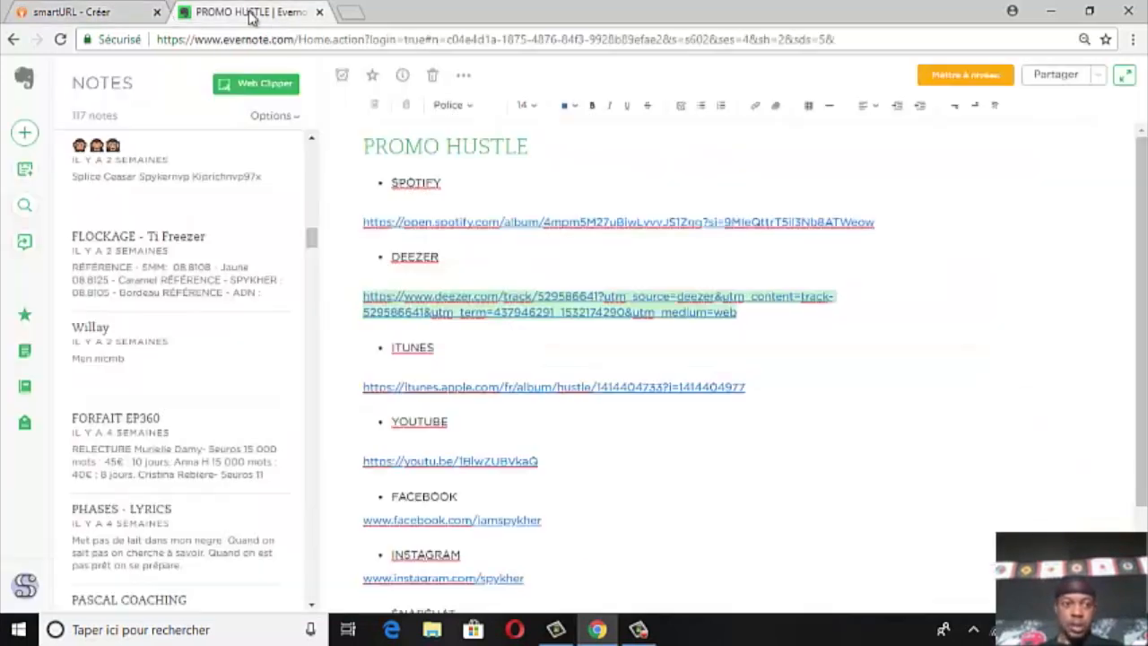
pyautogui.tripleClick(561, 462)
pyautogui.hotkey('ctrl', 'c')
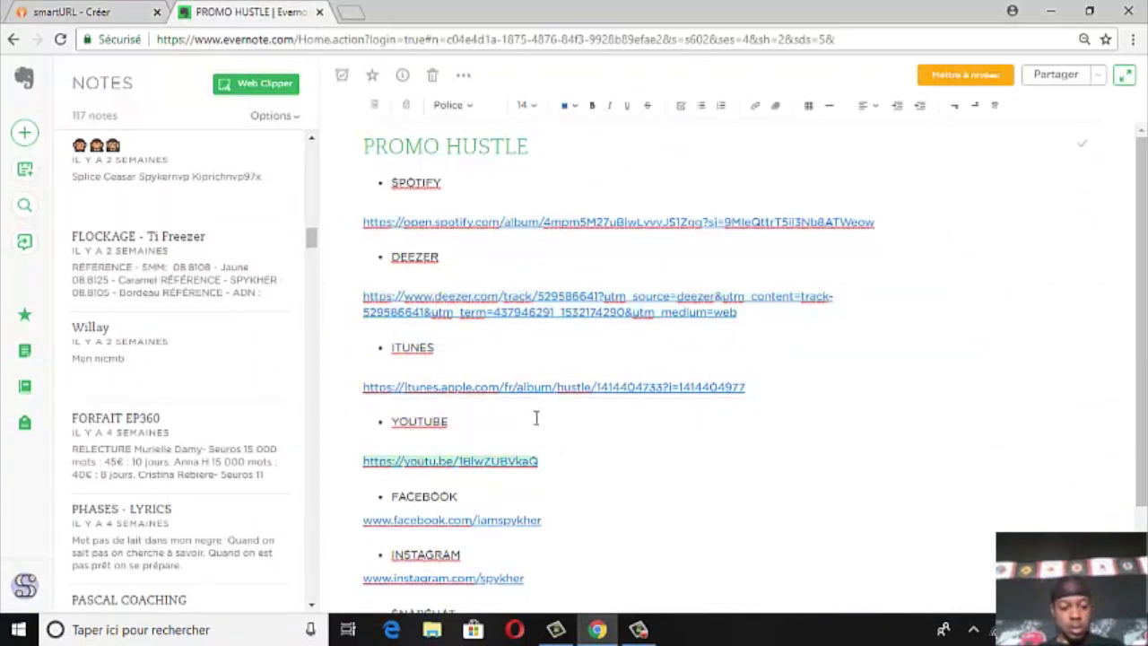
pyautogui.click(95, 12)
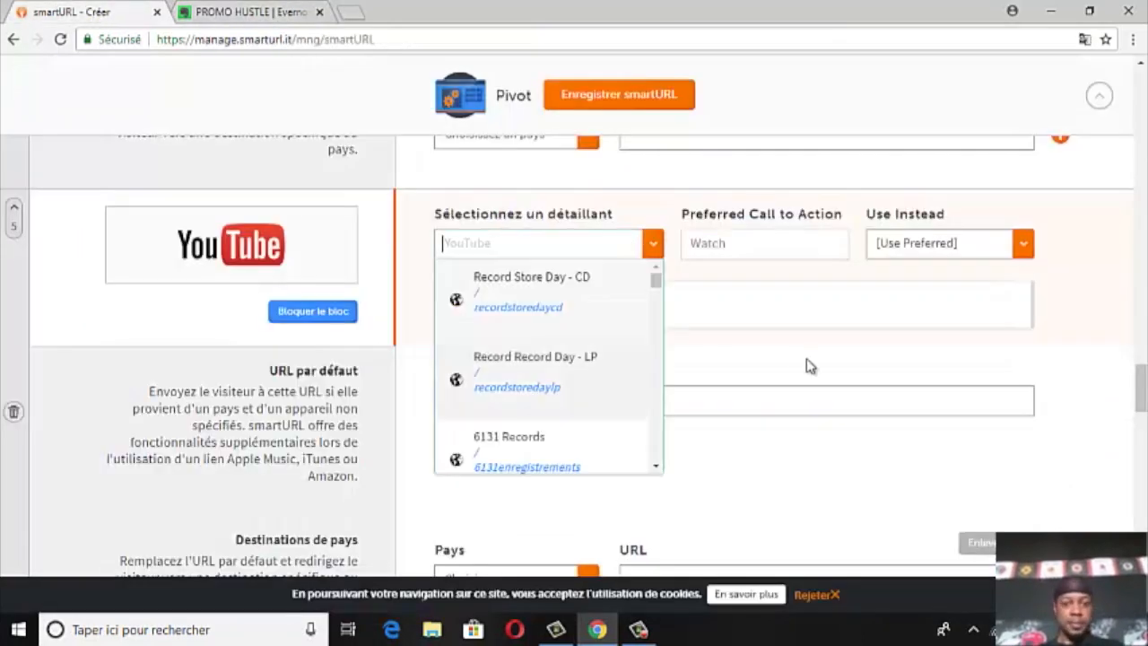
pyautogui.click(767, 400)
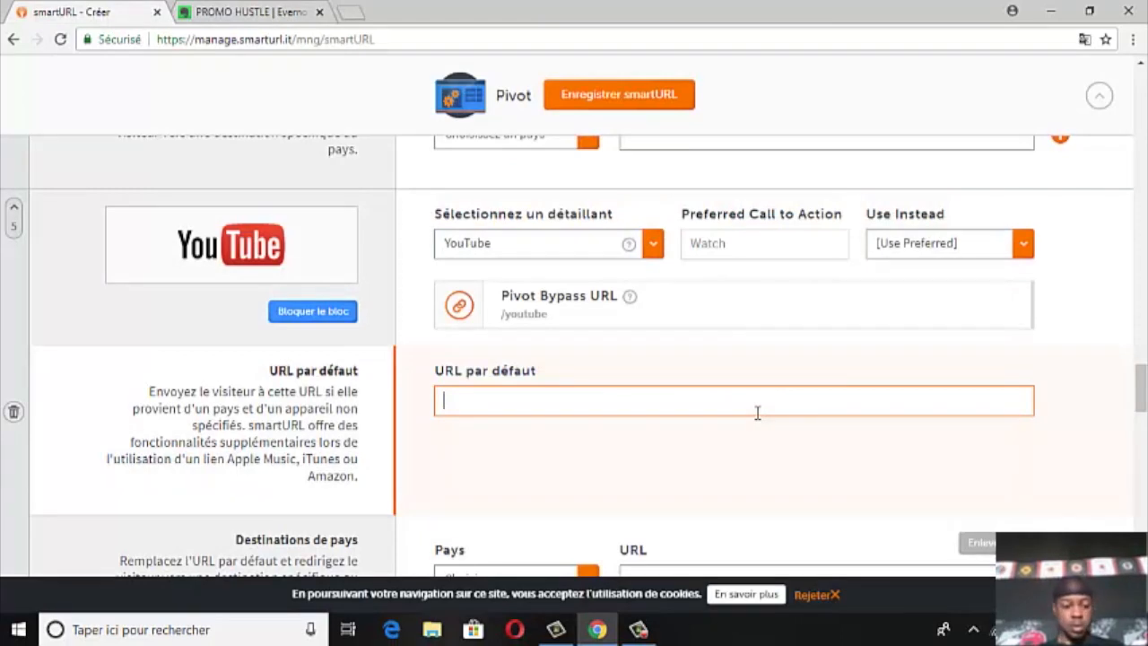
pyautogui.hotkey('ctrl', 'v')
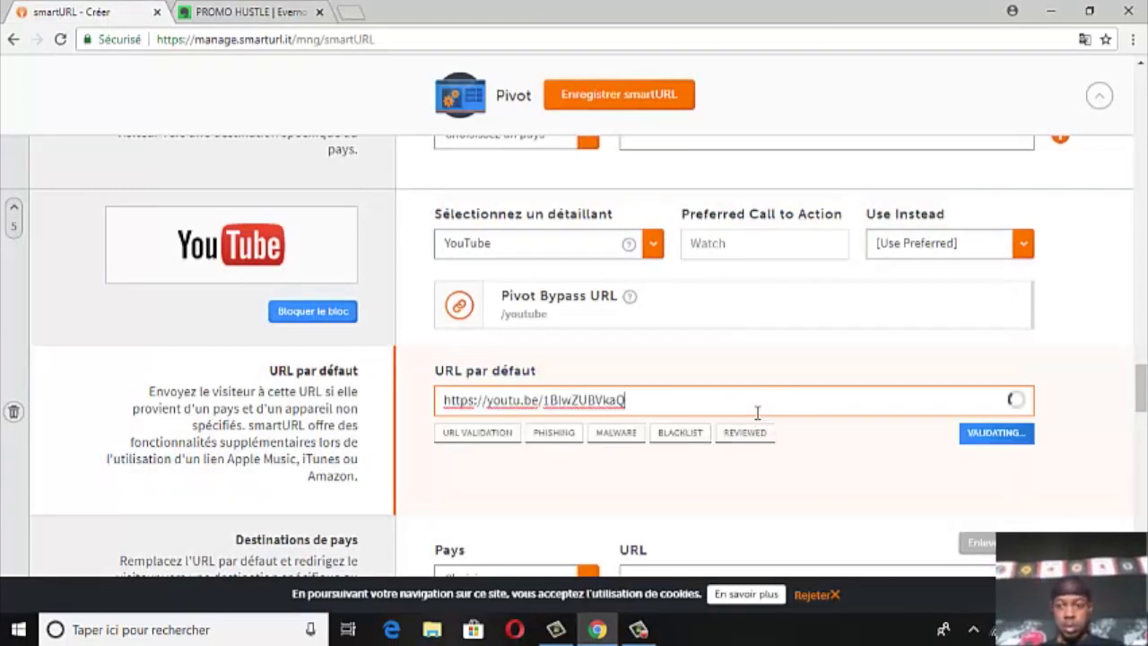
# Review the Pivot page preview, checking the social links, cover art and the order of the retailer entries
pyautogui.scroll(-6, 808, 388)
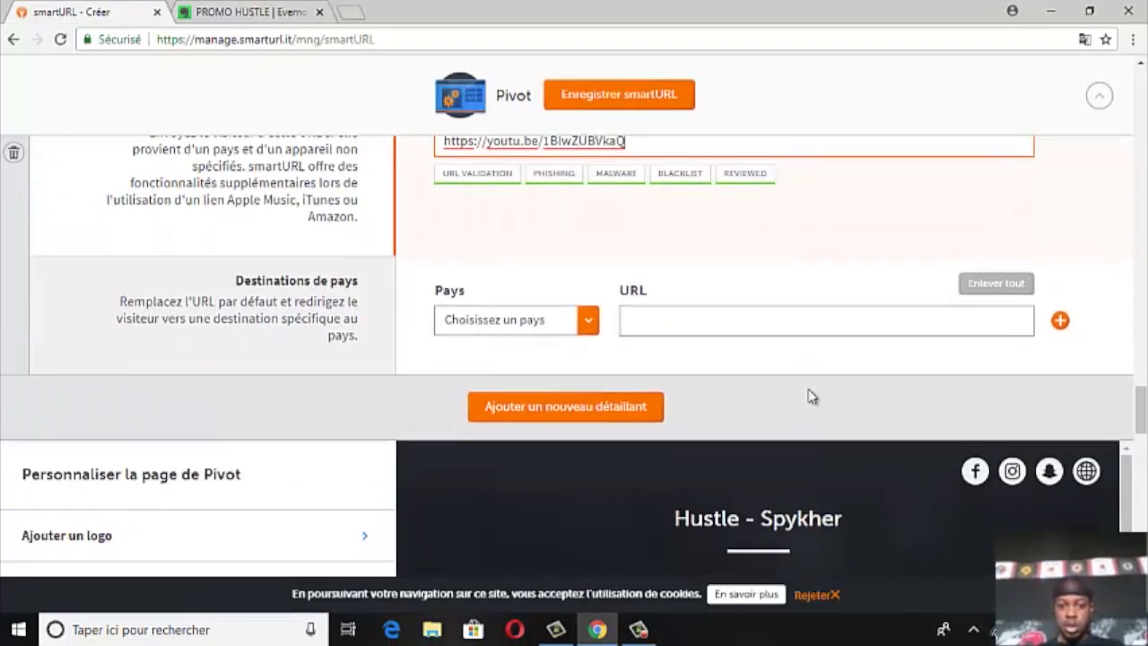
pyautogui.scroll(-5, 809, 397)
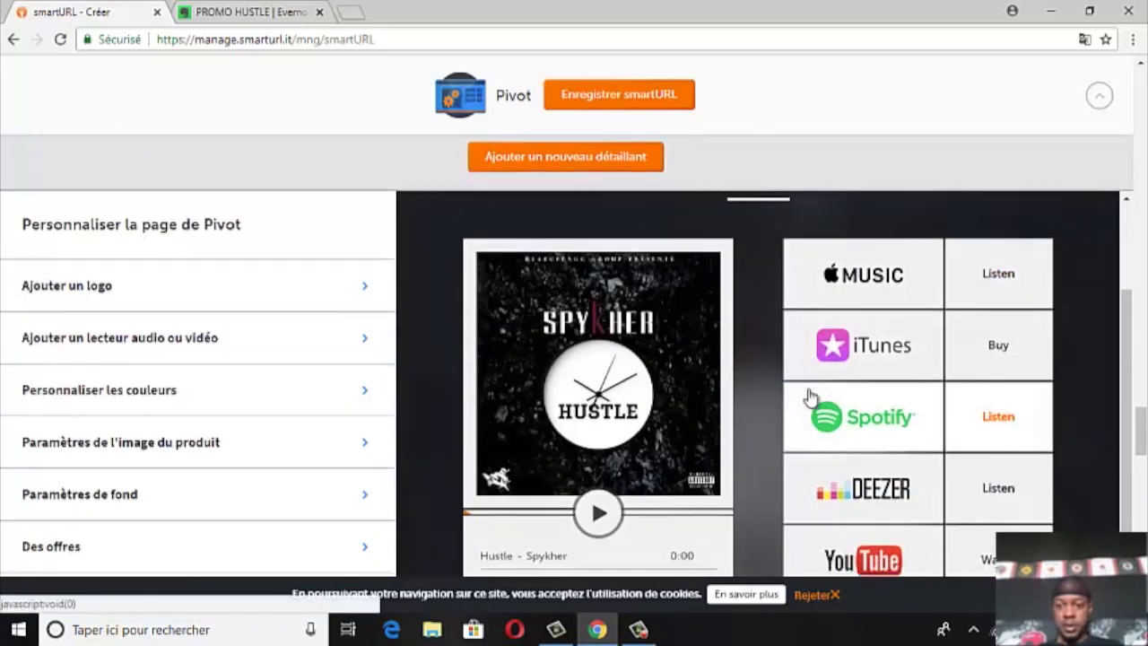
pyautogui.scroll(1, 809, 395)
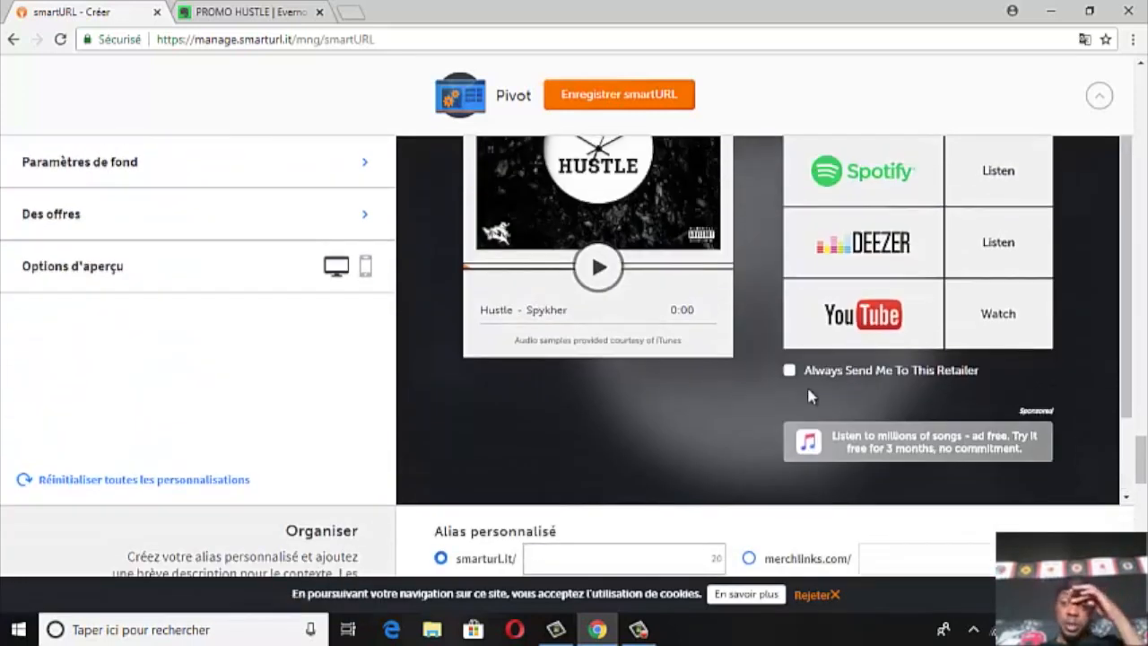
pyautogui.scroll(5, 834, 351)
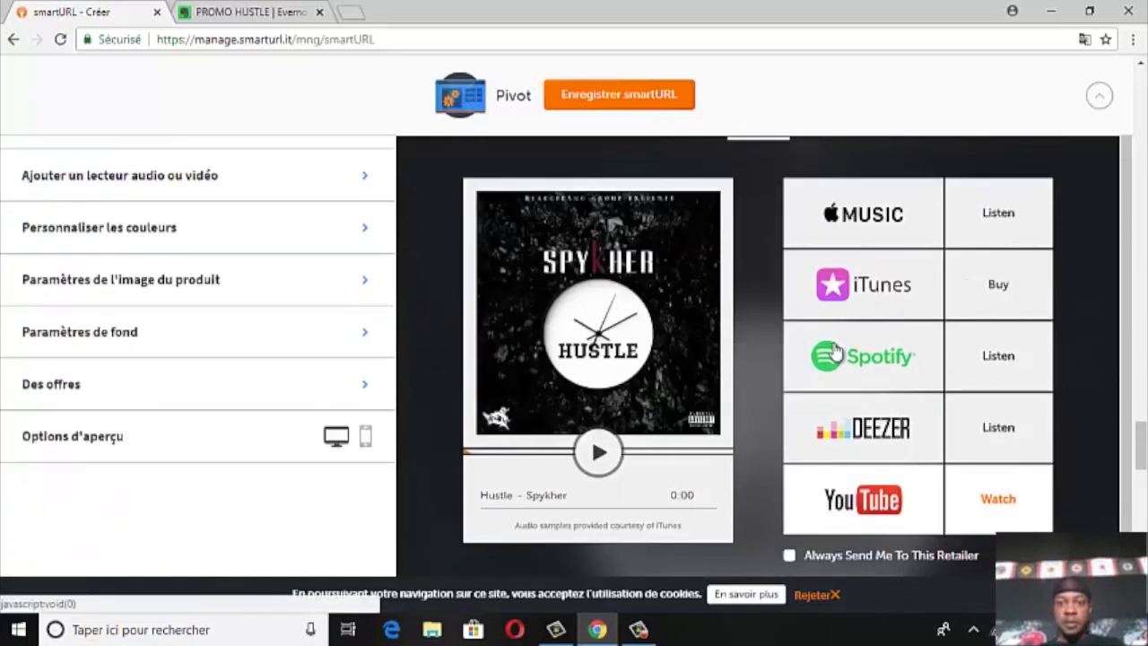
pyautogui.scroll(-3, 834, 349)
pyautogui.scroll(2, 833, 351)
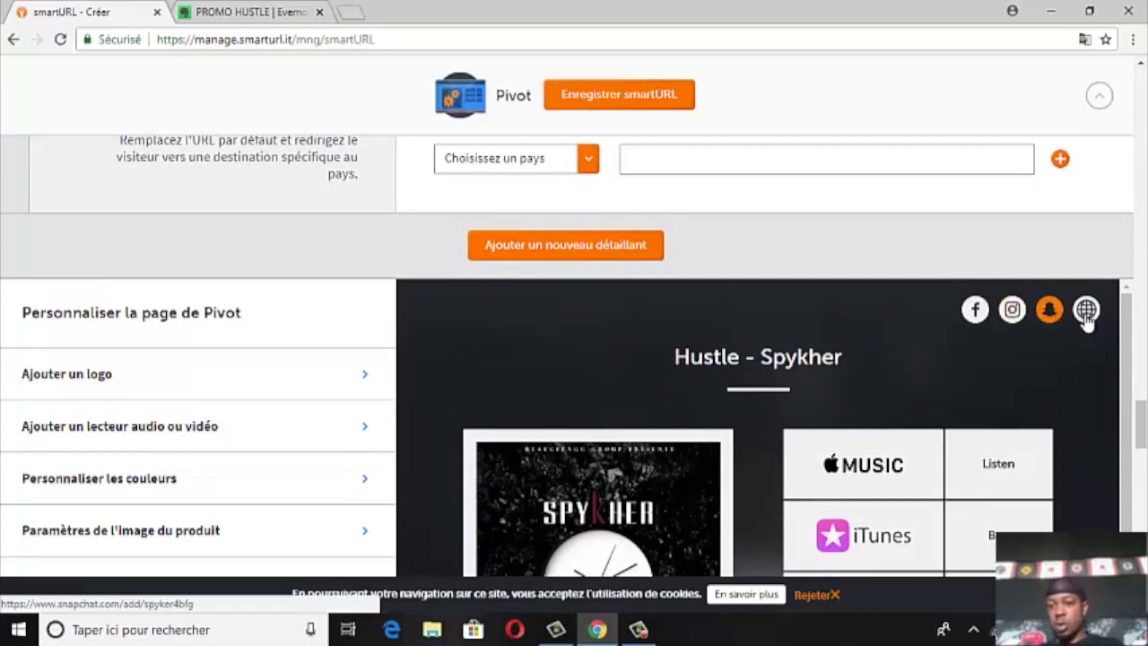
pyautogui.scroll(-1, 935, 346)
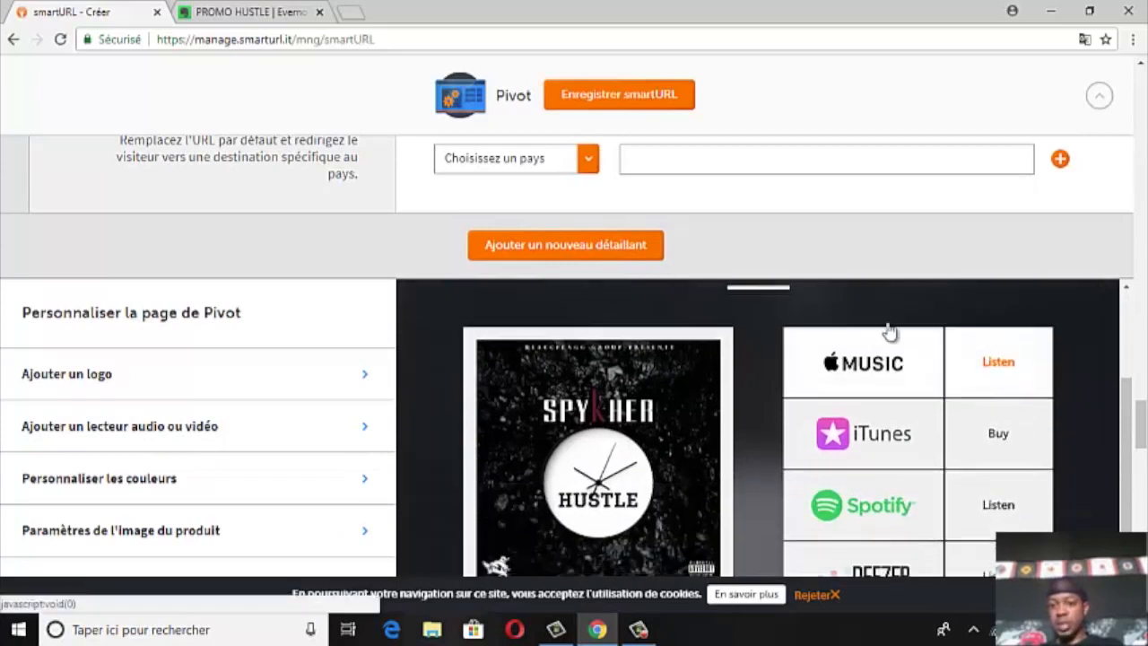
pyautogui.scroll(-1, 858, 422)
pyautogui.scroll(-1, 858, 484)
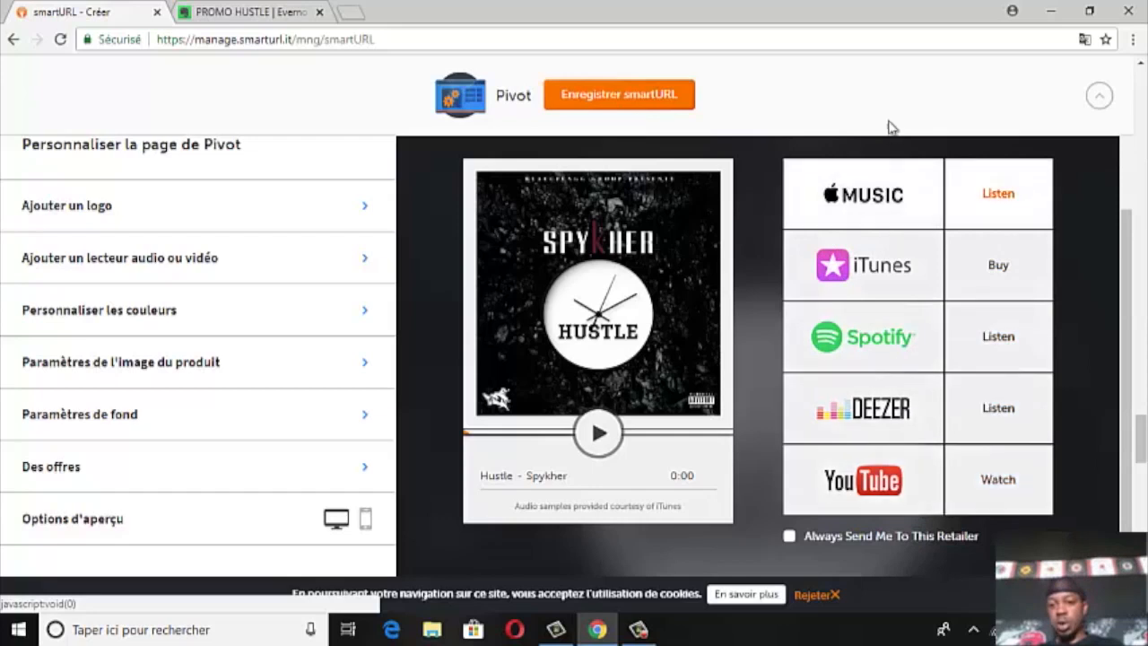
pyautogui.scroll(1, 516, 234)
# Delete the iTunes retailer block from the Pivot page
pyautogui.scroll(10, 602, 258)
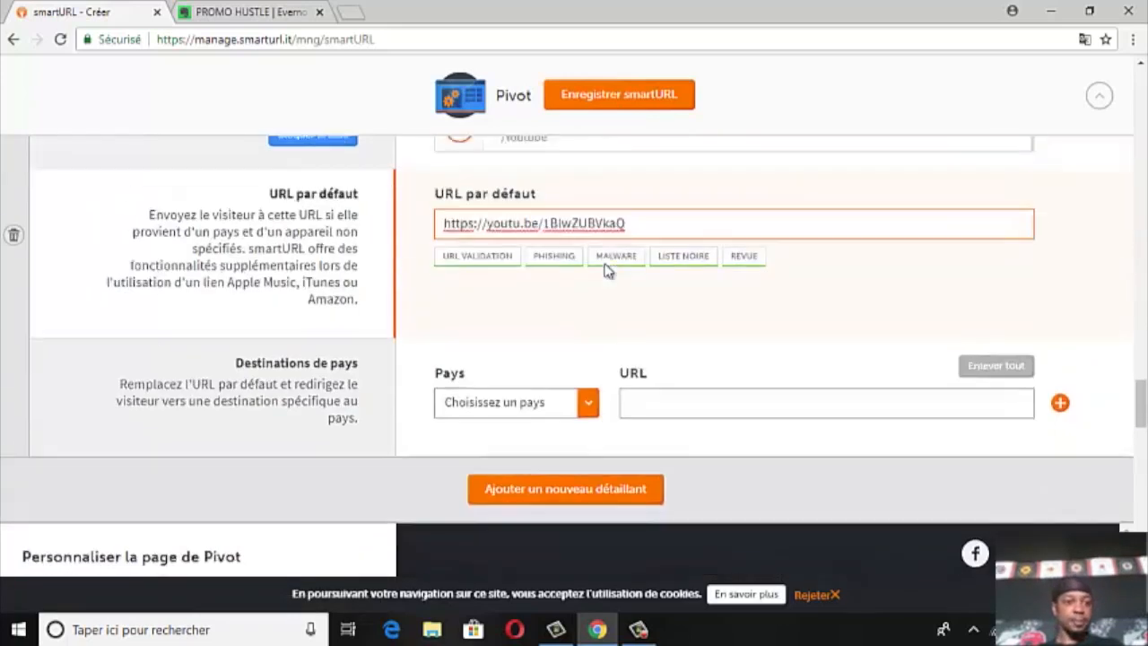
pyautogui.scroll(-3, 170, 250)
pyautogui.scroll(2, 209, 272)
pyautogui.scroll(8, 209, 272)
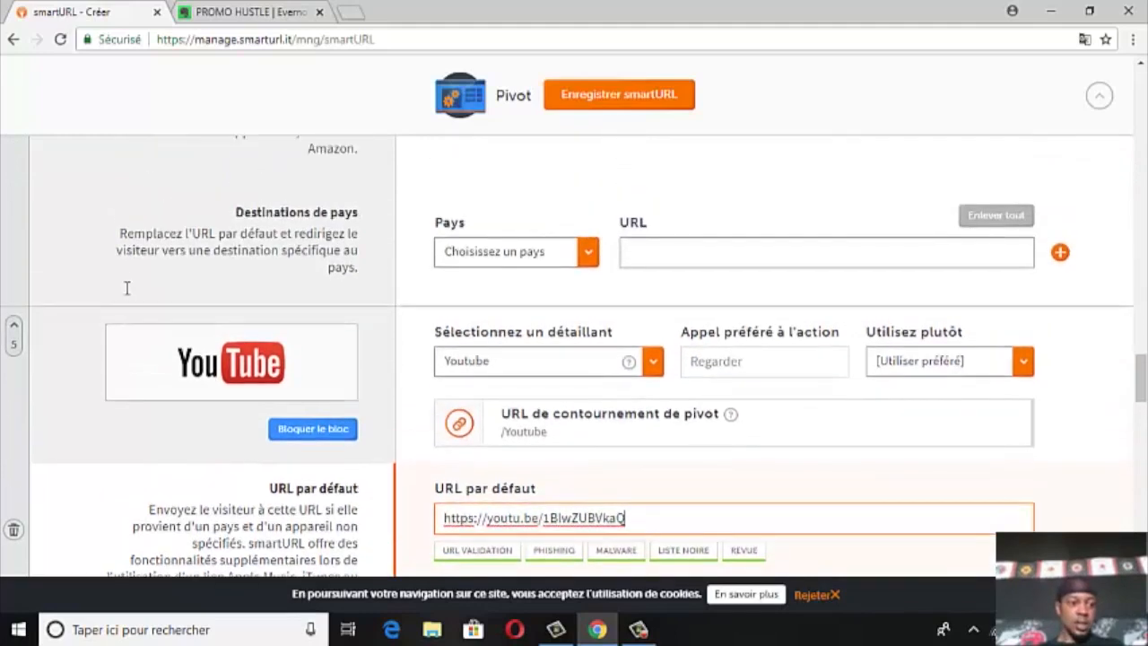
pyautogui.scroll(3, 89, 273)
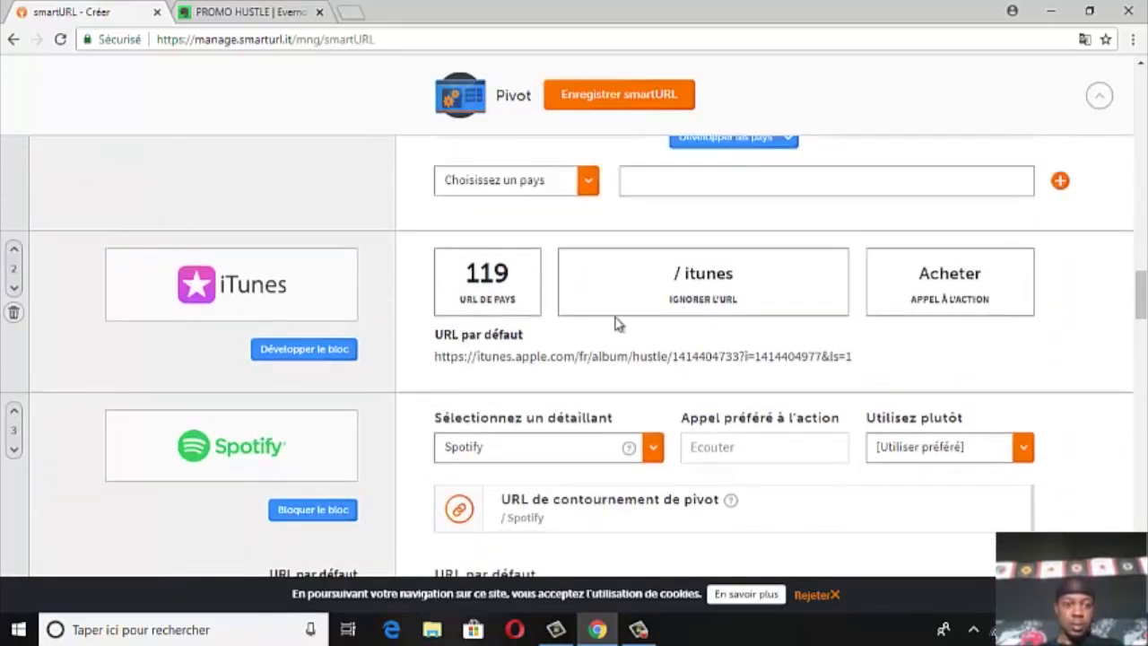
pyautogui.click(14, 312)
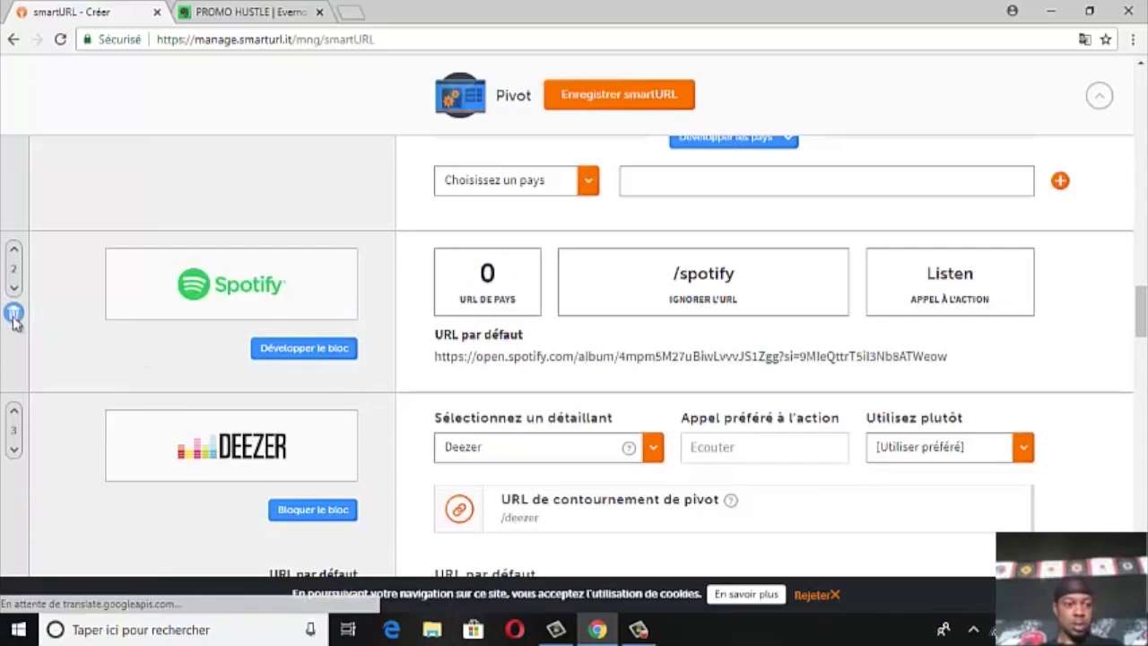
# Move the Apple Music block down one place so that Spotify is the first retailer
pyautogui.scroll(-4, 172, 175)
pyautogui.scroll(9, 172, 175)
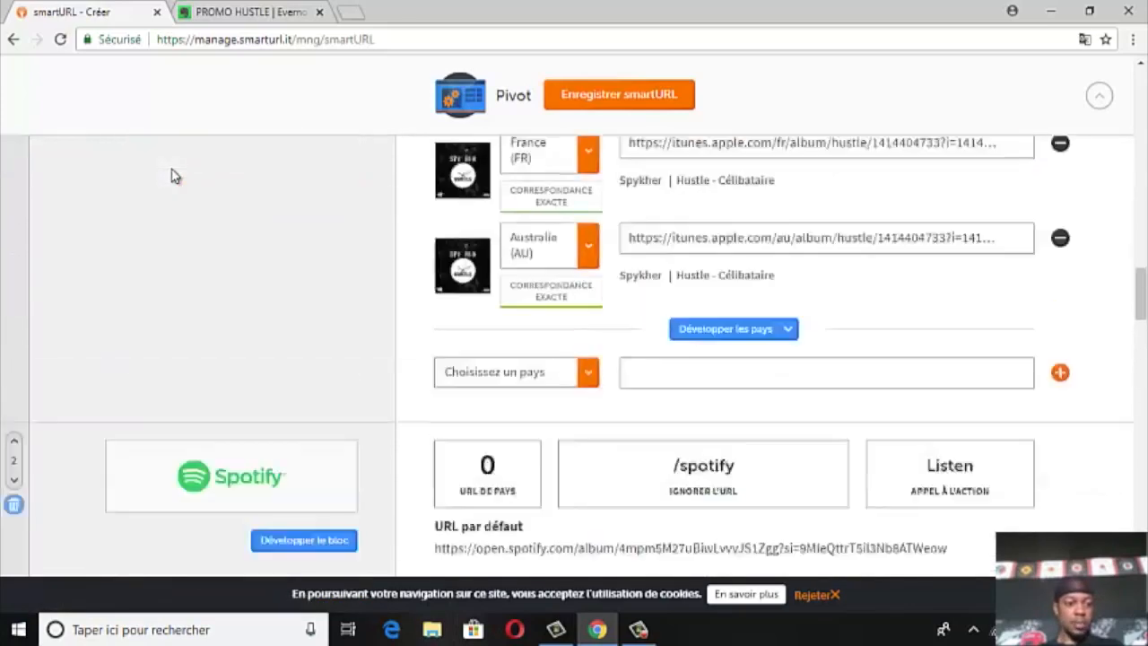
pyautogui.scroll(10, 172, 175)
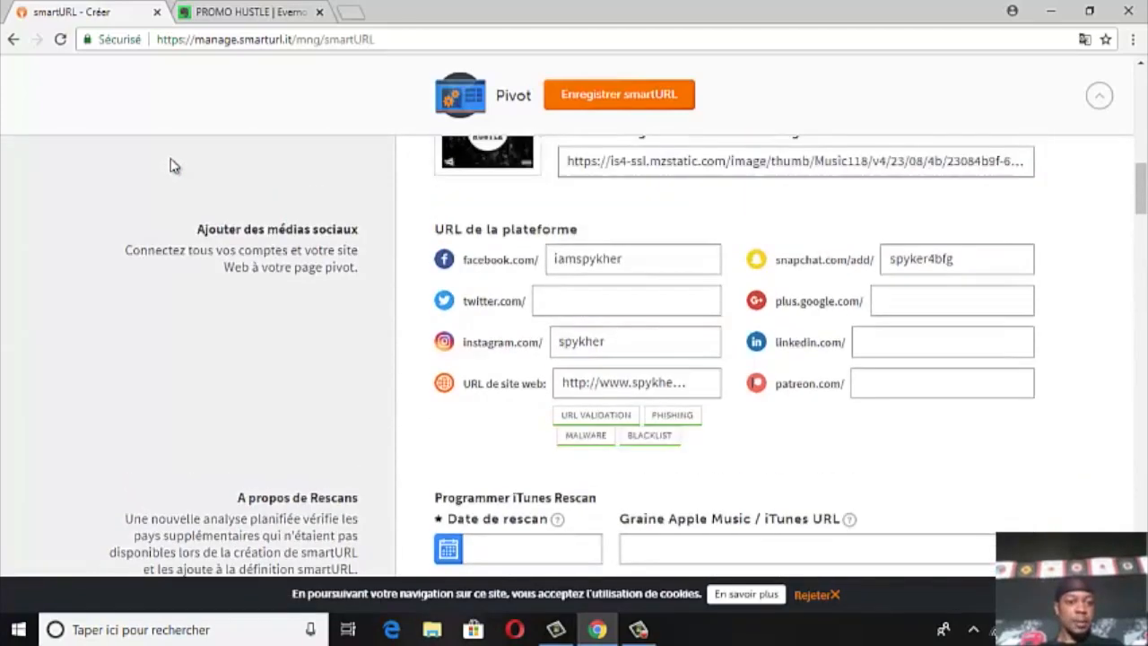
pyautogui.scroll(-8, 173, 175)
pyautogui.scroll(3, 18, 243)
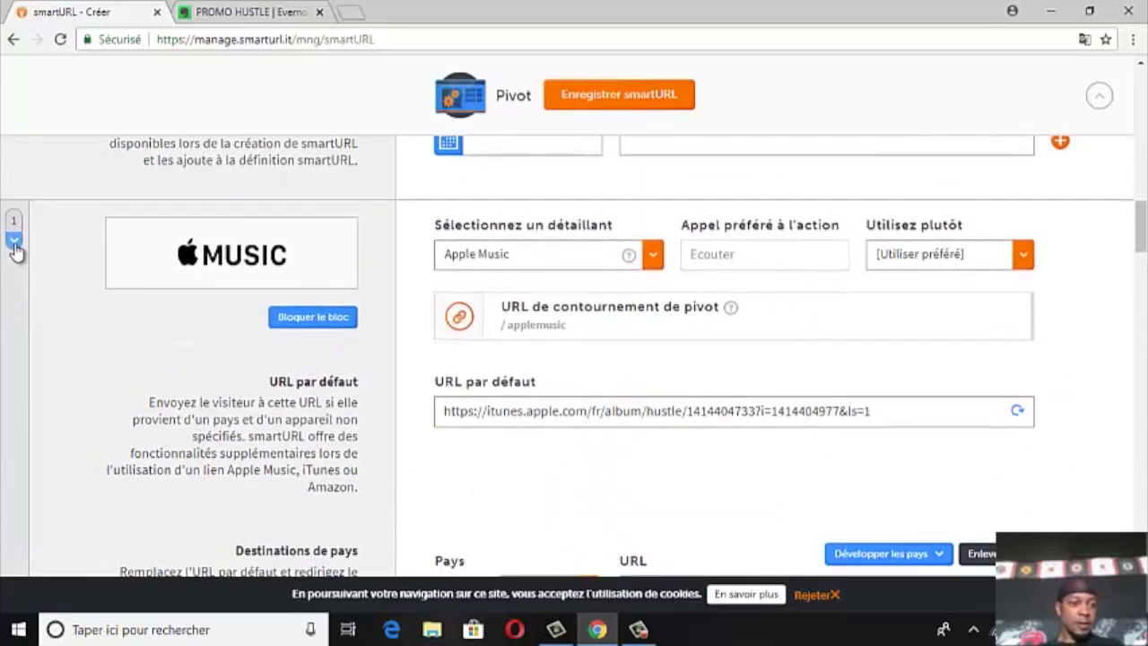
pyautogui.scroll(-5, 15, 255)
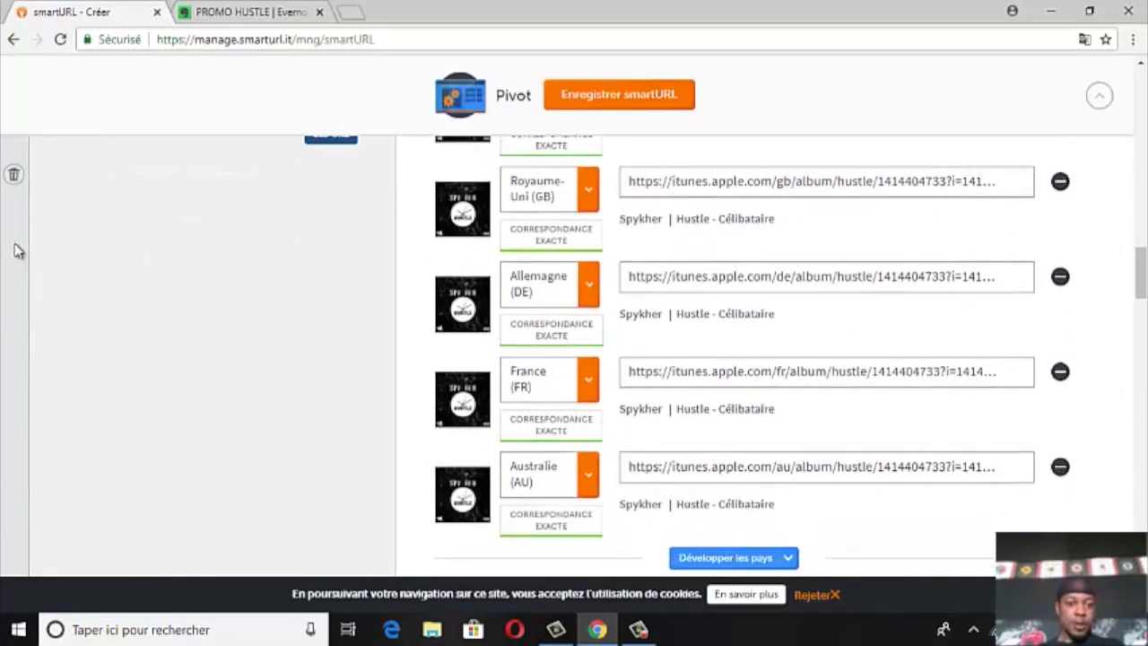
pyautogui.scroll(5, 16, 254)
pyautogui.scroll(1, 25, 257)
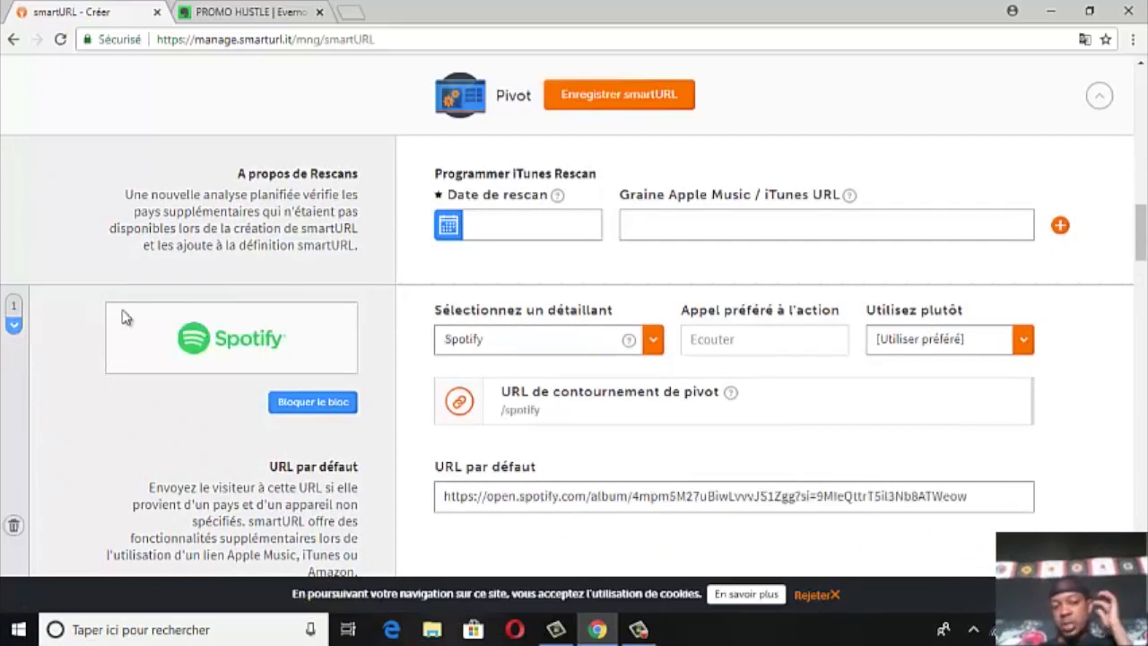
# Move the Deezer block up to second place, above Apple Music
pyautogui.scroll(2, 128, 308)
pyautogui.scroll(-4, 128, 301)
pyautogui.scroll(-5, 127, 299)
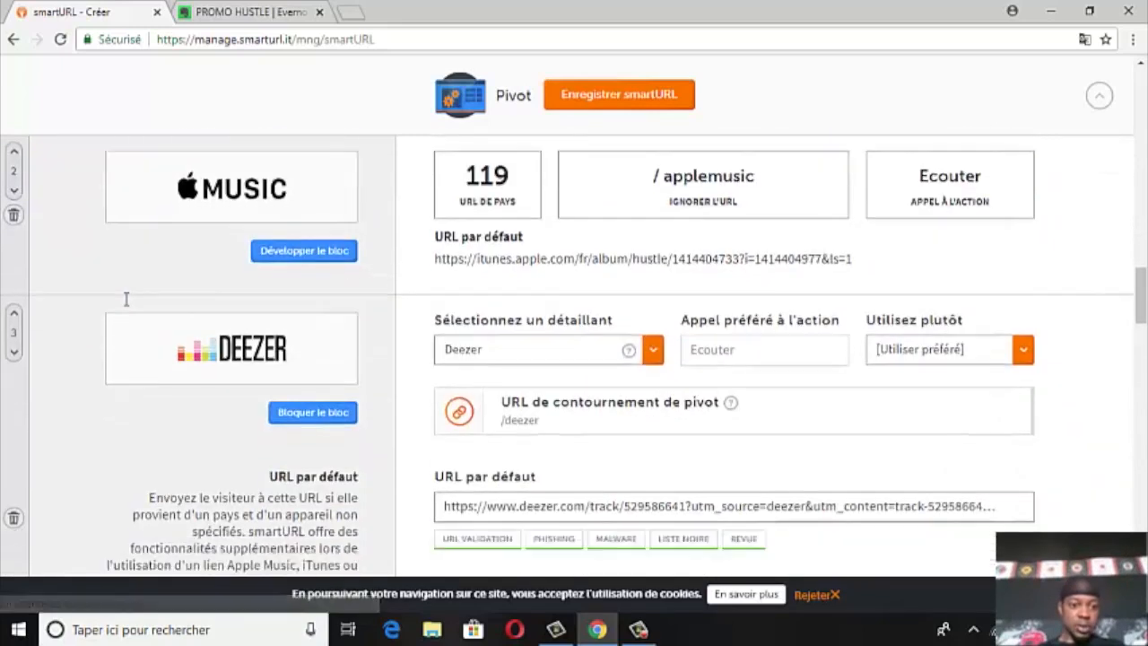
pyautogui.scroll(-4, 126, 299)
pyautogui.scroll(-2, 127, 305)
pyautogui.scroll(6, 126, 305)
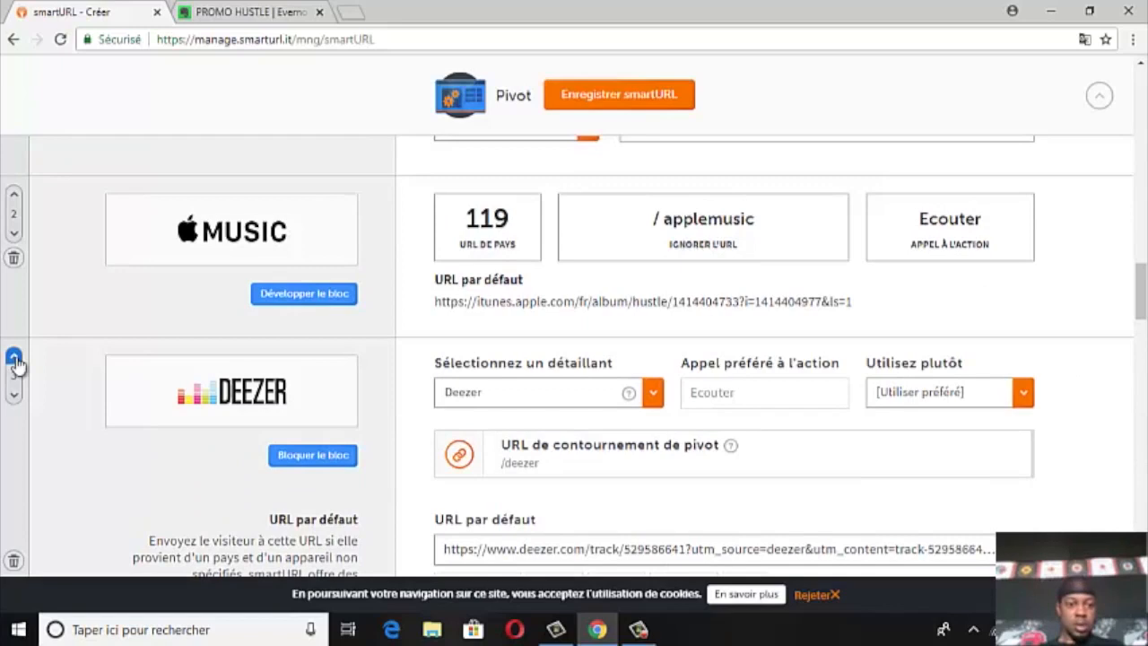
pyautogui.click(13, 240)
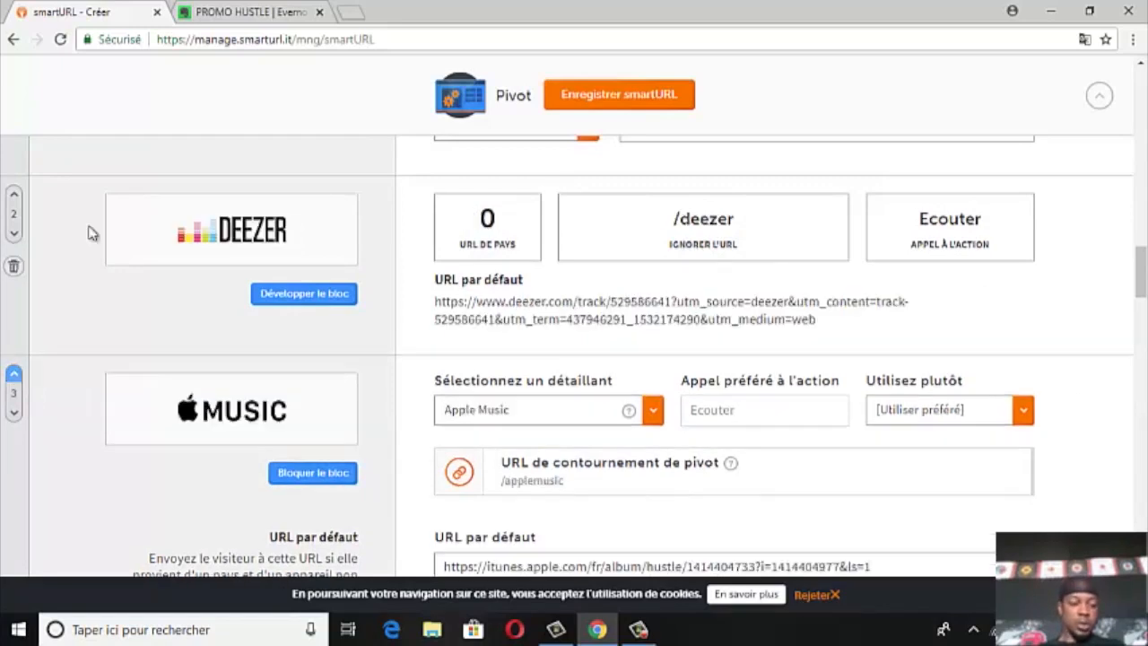
# Move the YouTube block up one place, above Apple Music
pyautogui.scroll(-8, 97, 230)
pyautogui.scroll(-6, 97, 229)
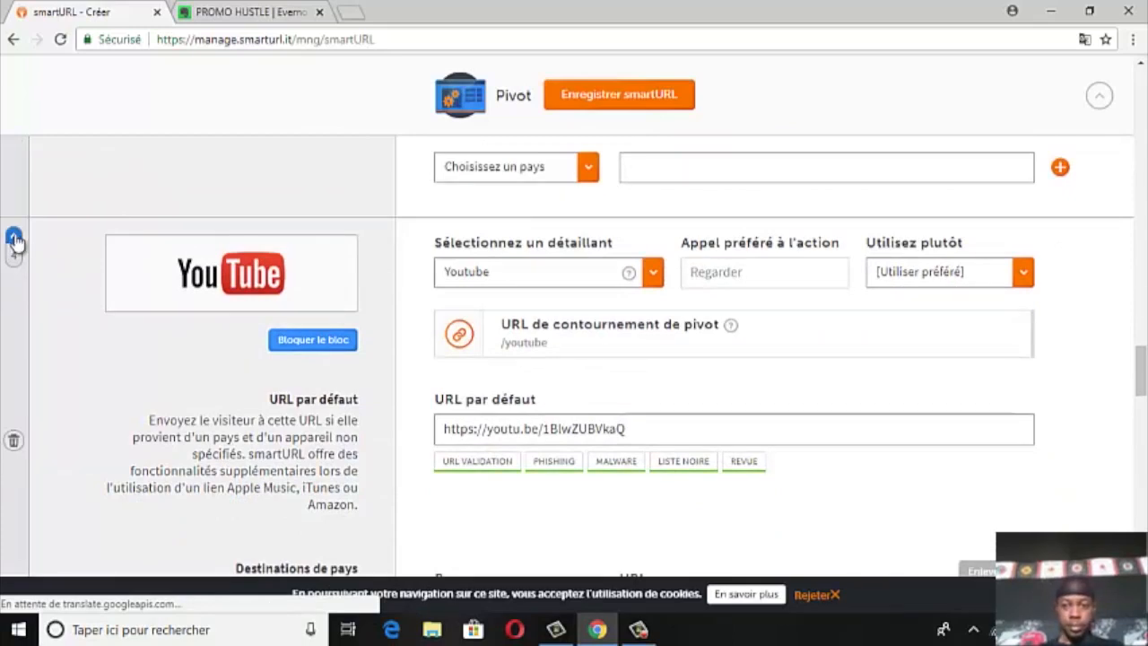
pyautogui.click(14, 240)
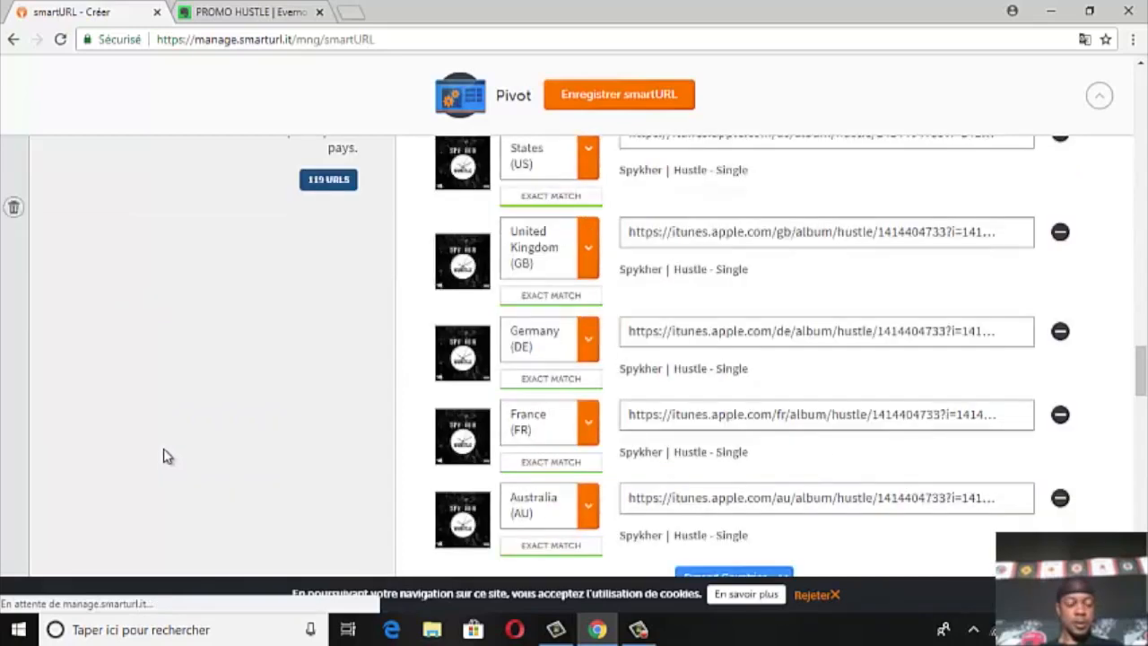
# Check the new retailer order in the Pivot page preview
pyautogui.scroll(-4, 208, 325)
pyautogui.scroll(-2, 208, 327)
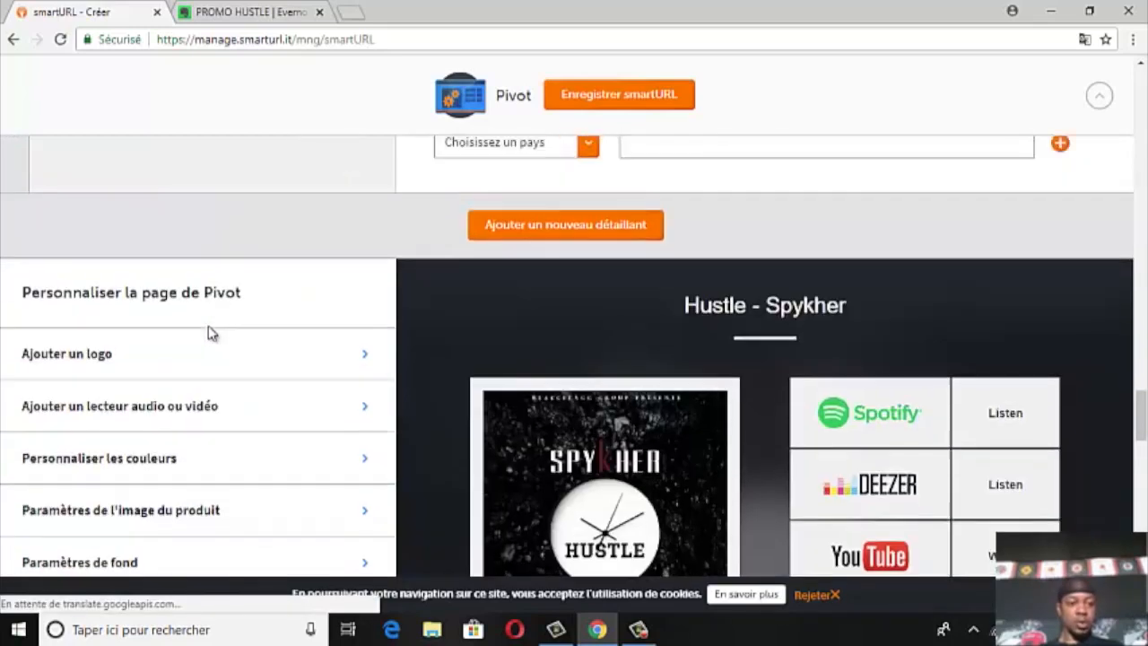
pyautogui.scroll(-3, 213, 333)
pyautogui.scroll(1, 651, 310)
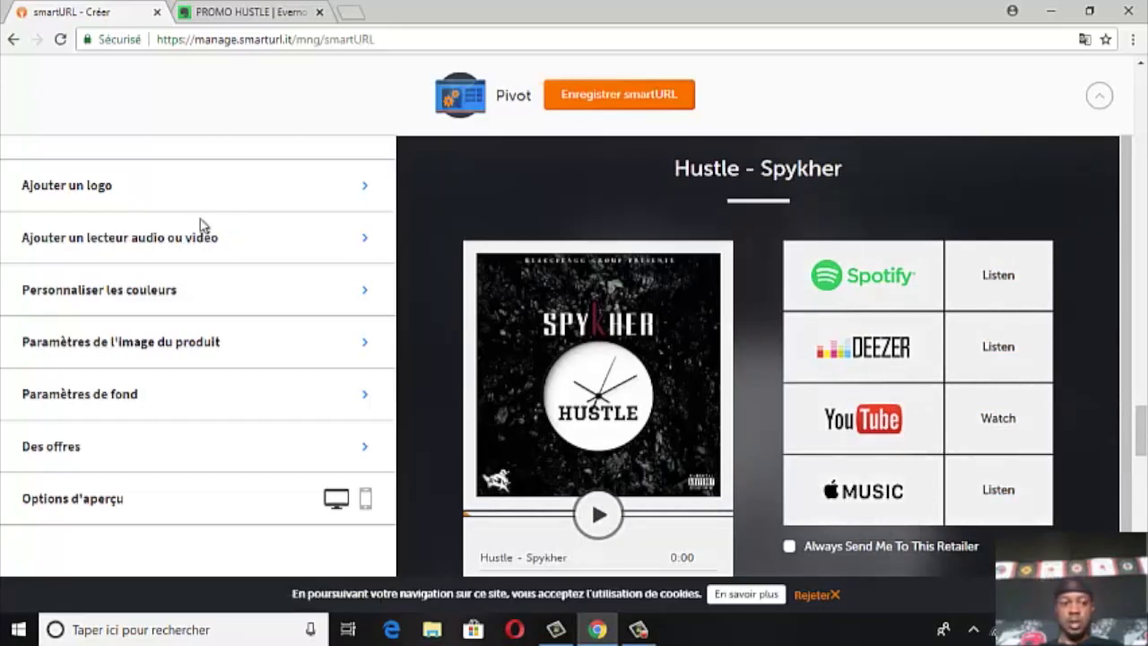
pyautogui.scroll(3, 328, 206)
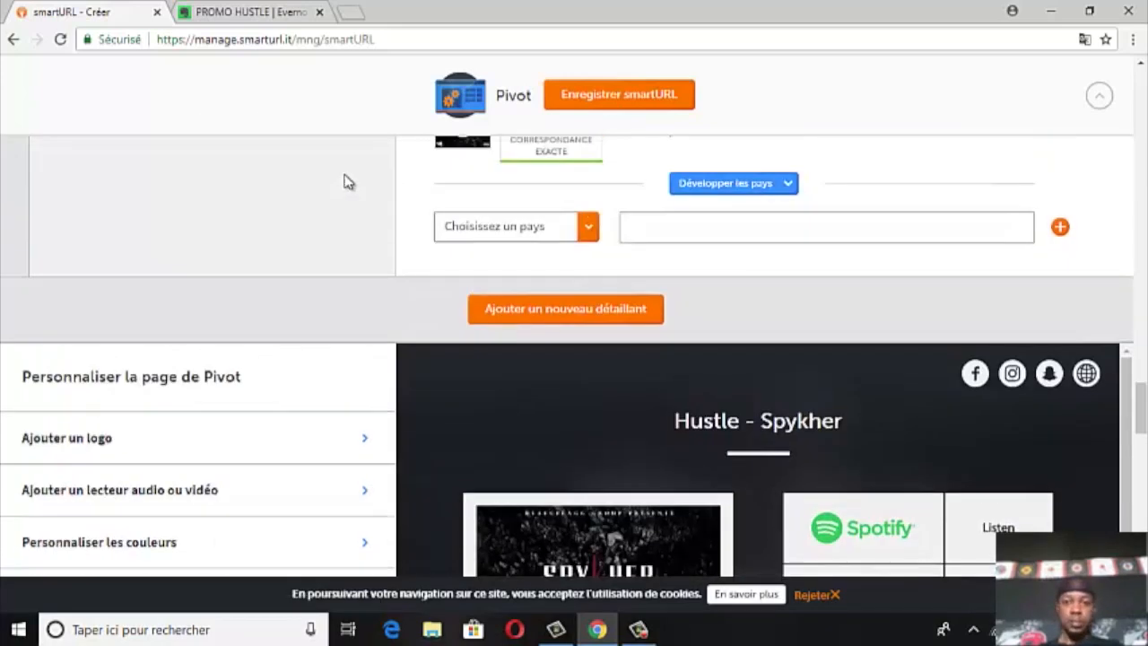
pyautogui.scroll(-3, 794, 281)
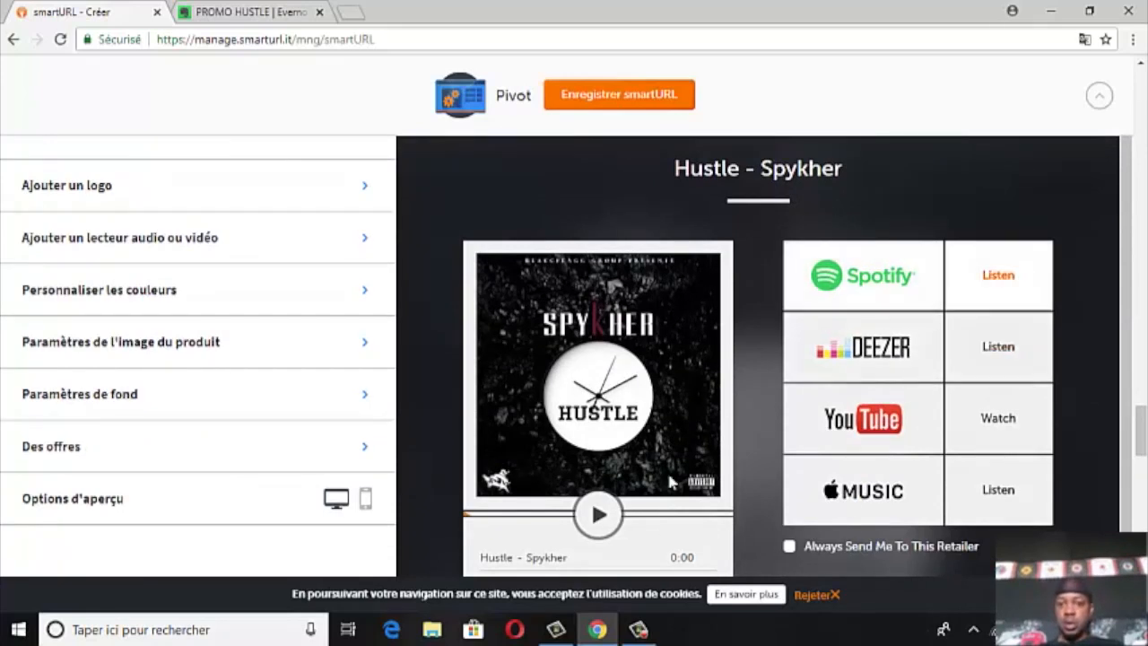
pyautogui.scroll(1, 202, 199)
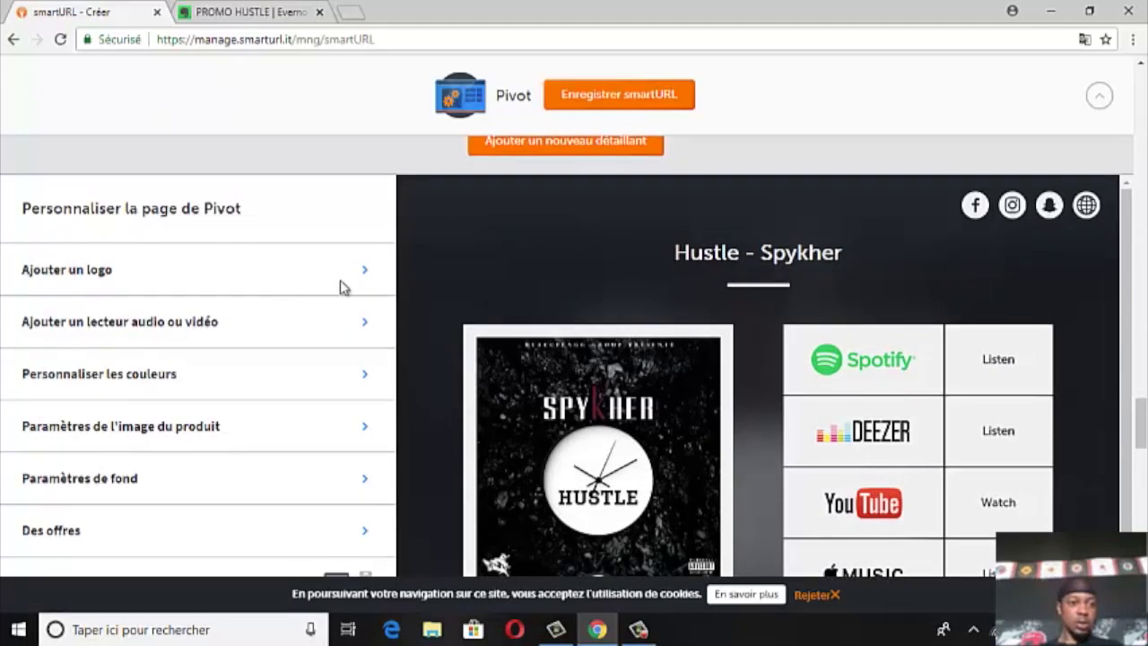
# Examine the logo upload options and the audio or video player settings of the Pivot page customization
pyautogui.click(358, 285)
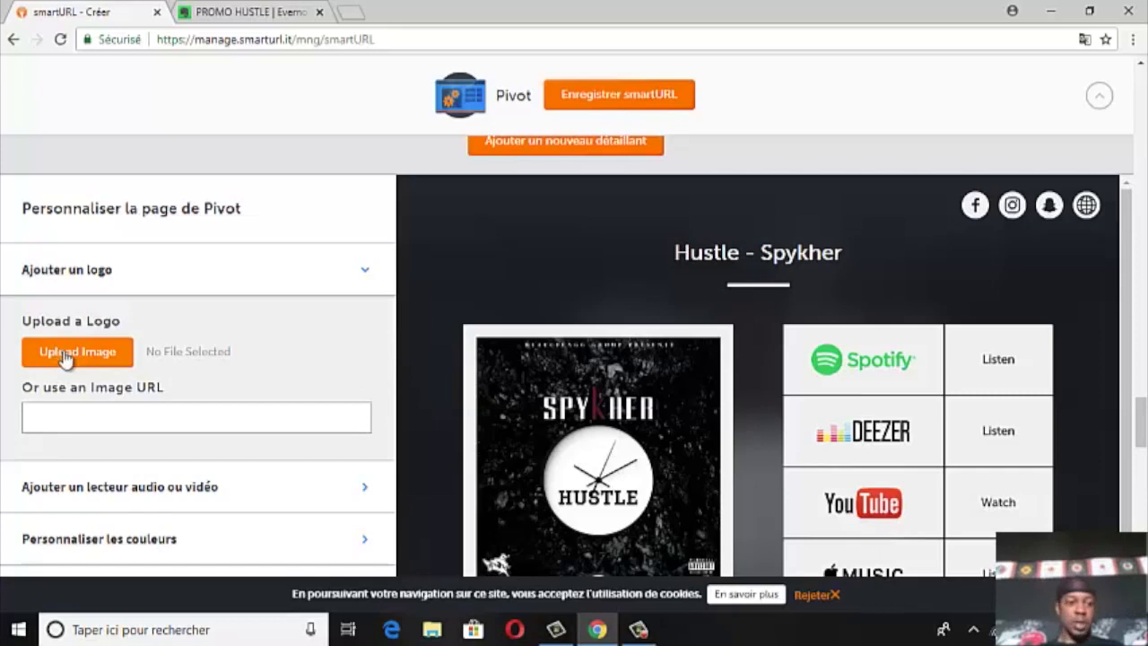
pyautogui.click(362, 274)
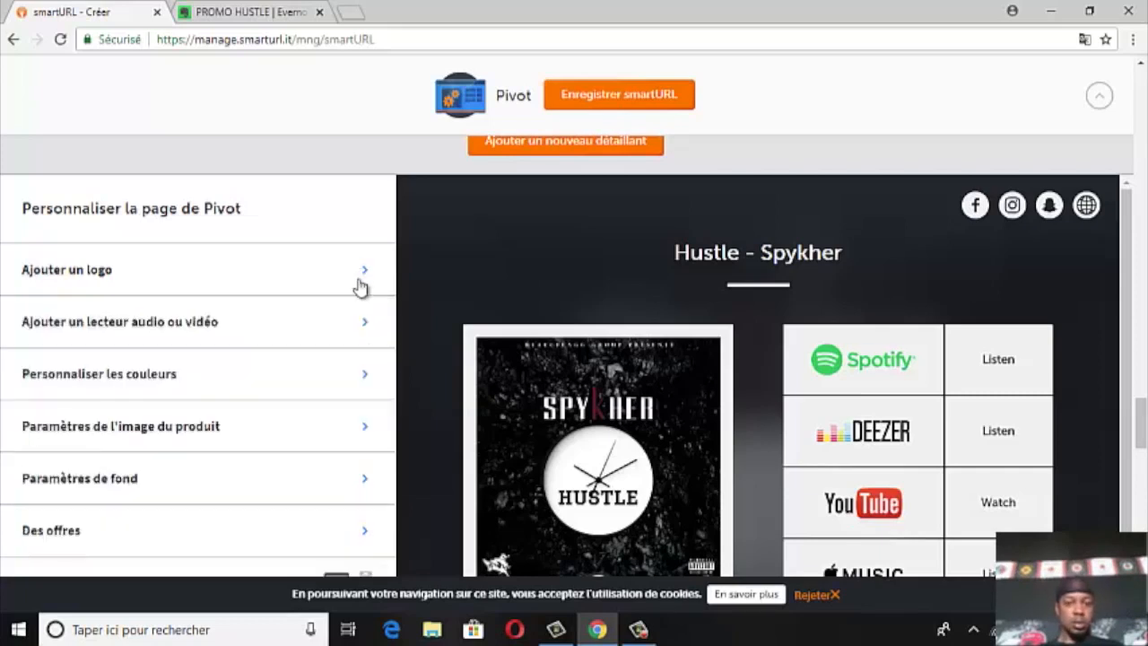
pyautogui.click(365, 324)
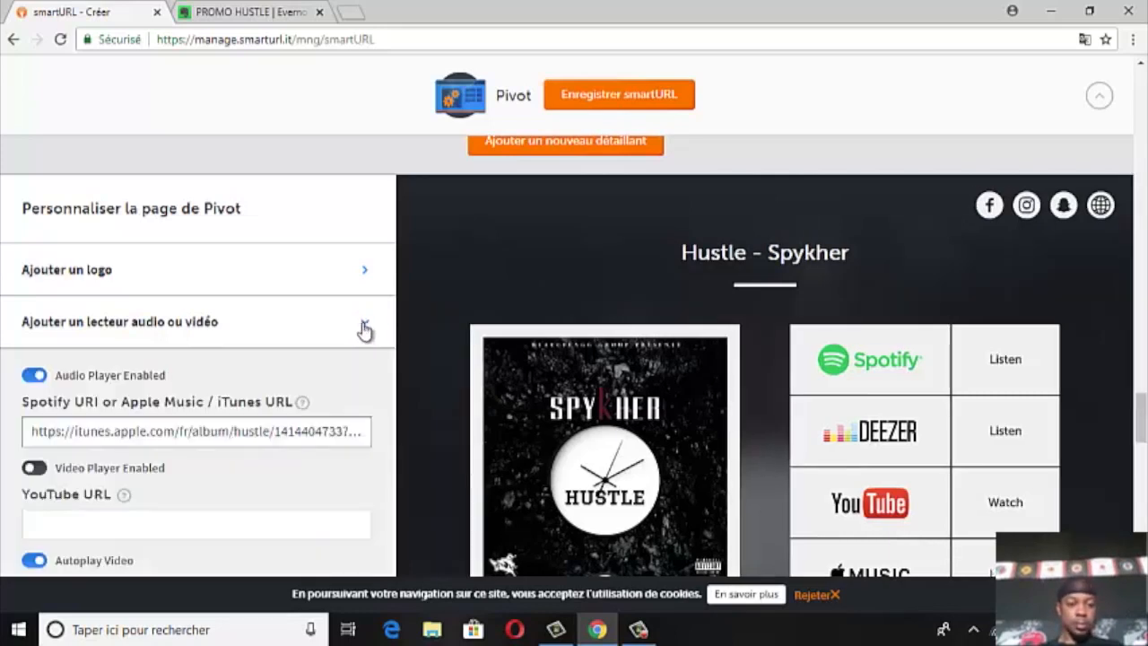
pyautogui.scroll(-1, 636, 384)
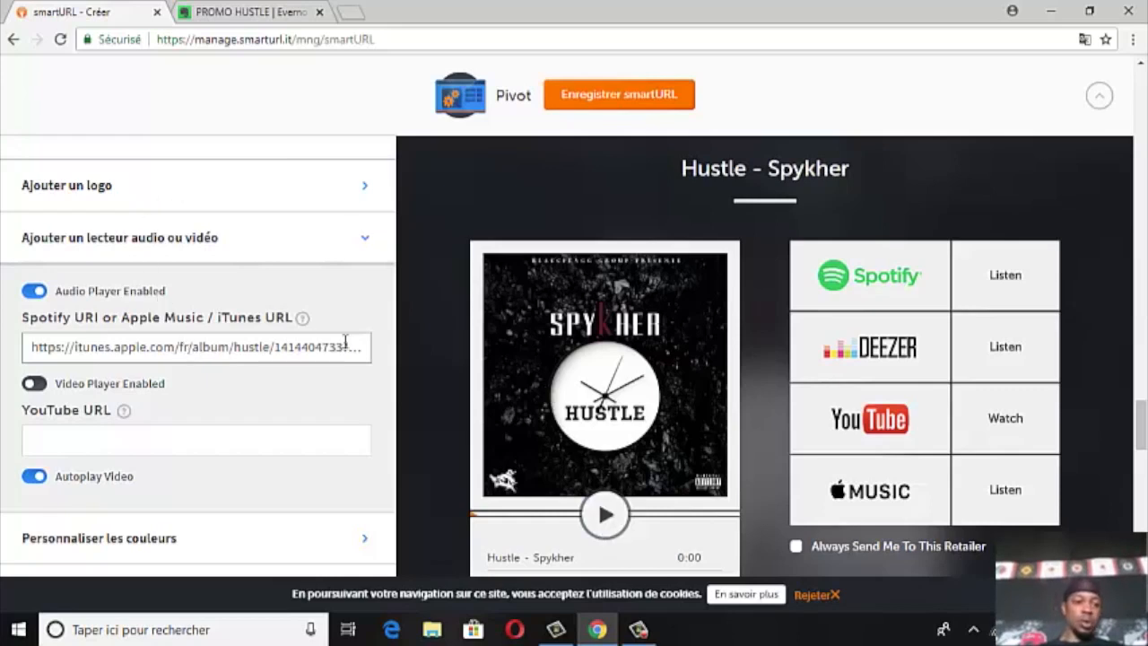
# Try the video player in place of the audio player and check the Pivot page preview
pyautogui.click(36, 384)
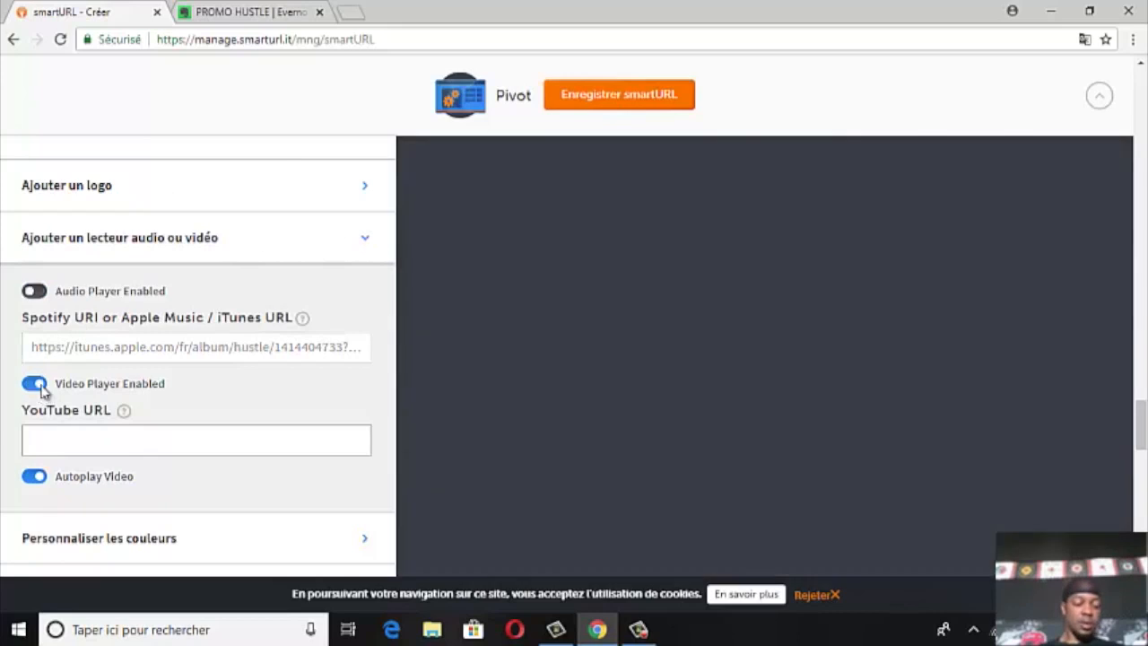
pyautogui.scroll(-5, 838, 389)
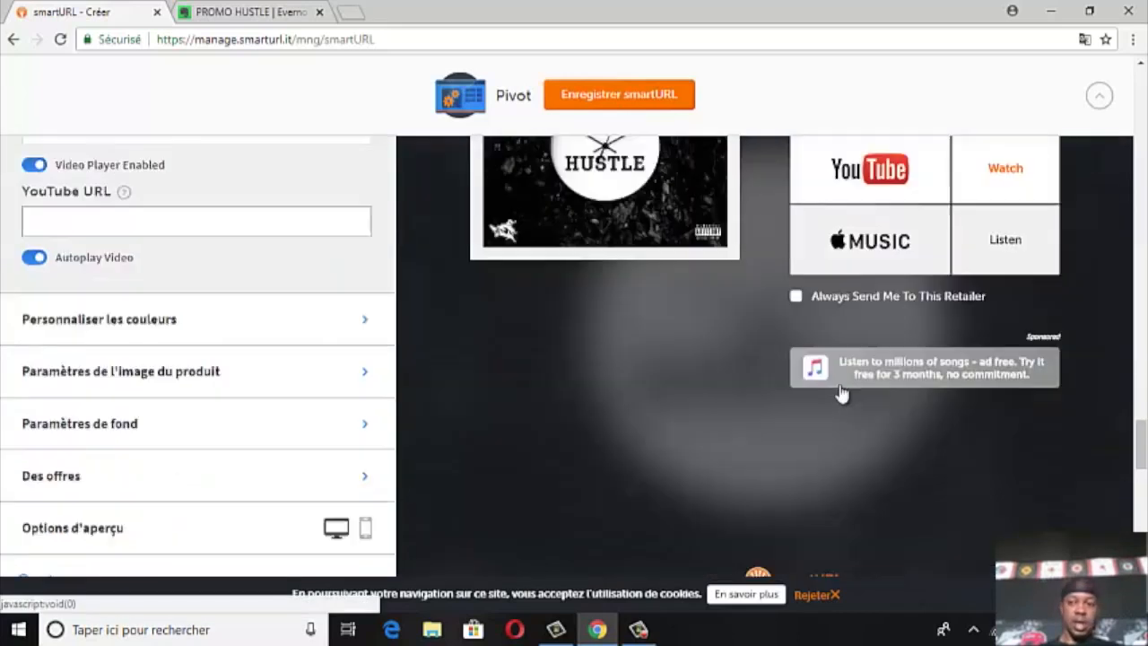
pyautogui.scroll(12, 840, 391)
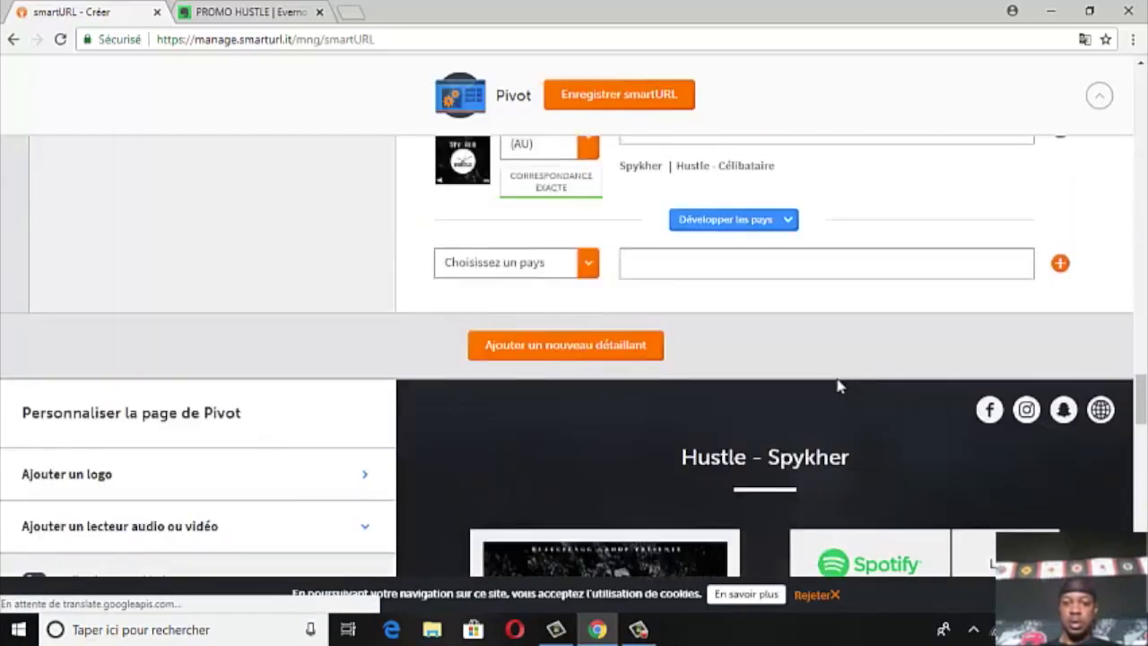
pyautogui.scroll(-1, 838, 384)
pyautogui.scroll(-4, 837, 383)
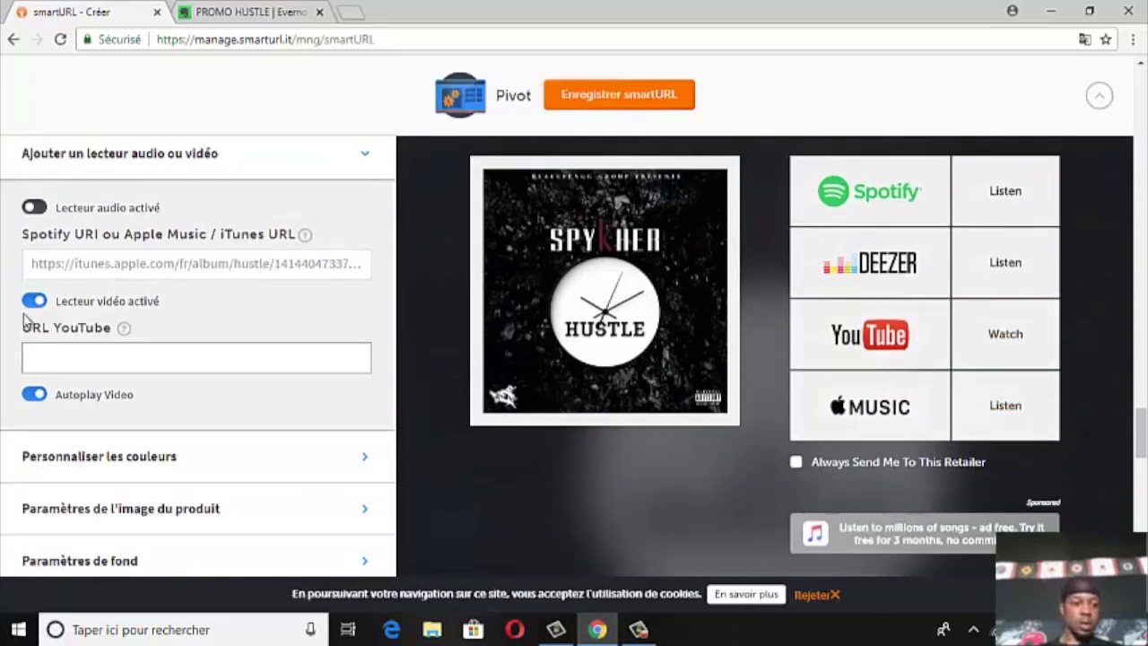
# Turn the video player off and re-enable the audio player with the iTunes link
pyautogui.click(36, 307)
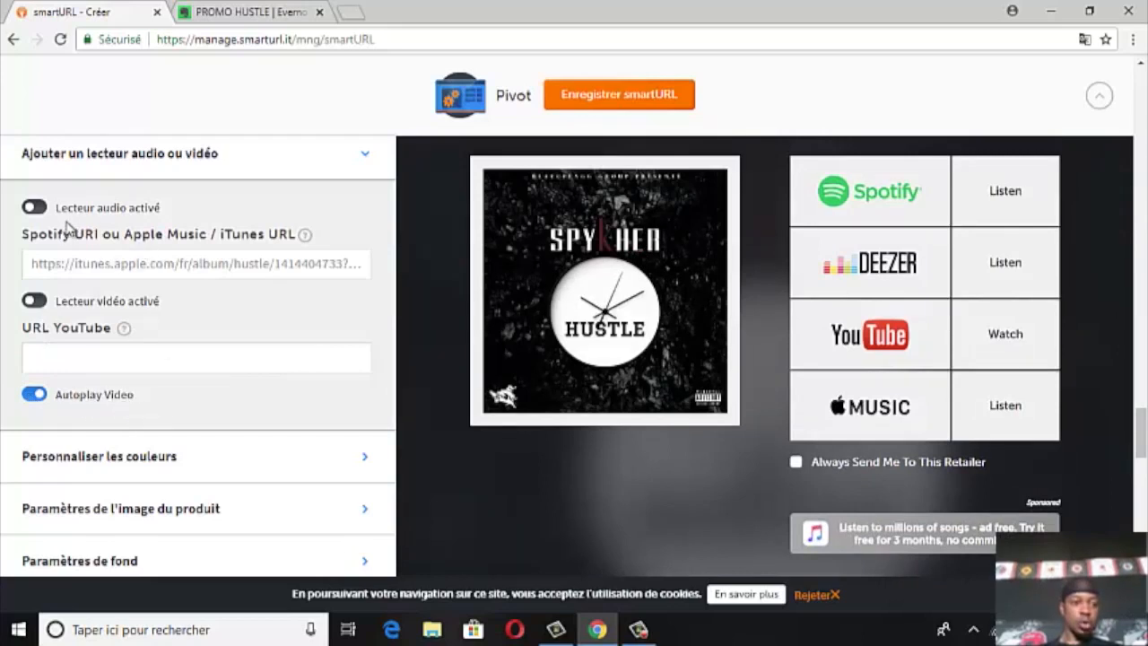
pyautogui.click(36, 208)
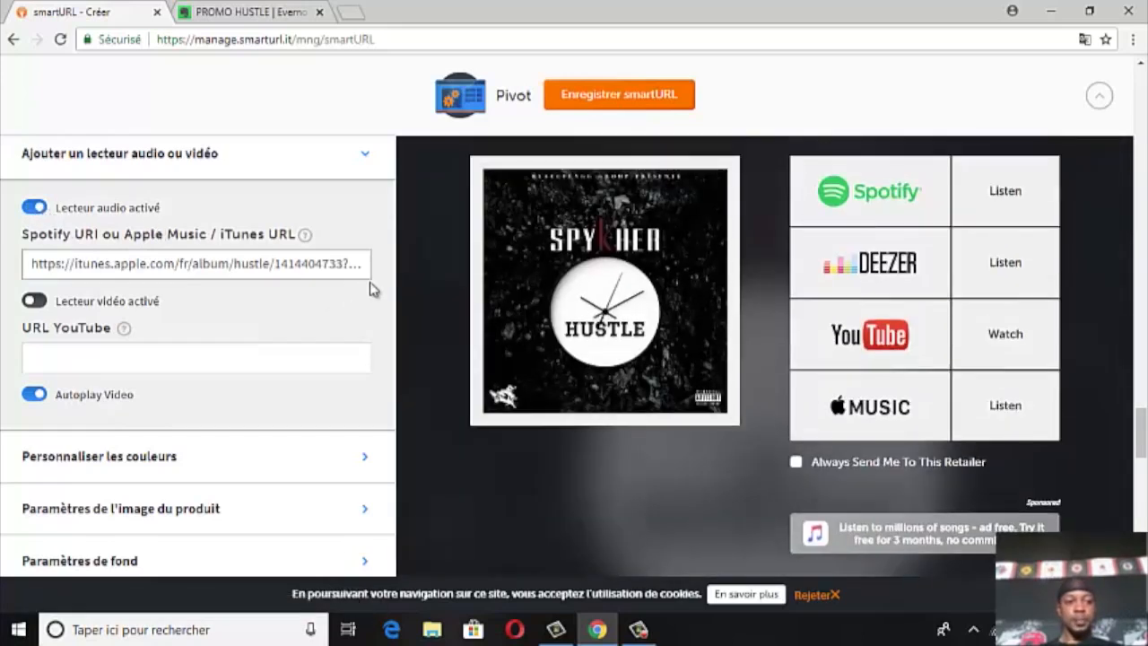
pyautogui.scroll(-1, 377, 421)
# Expand the colour customization and examine which parts of the Pivot page preview each colour setting affects
pyautogui.click(364, 456)
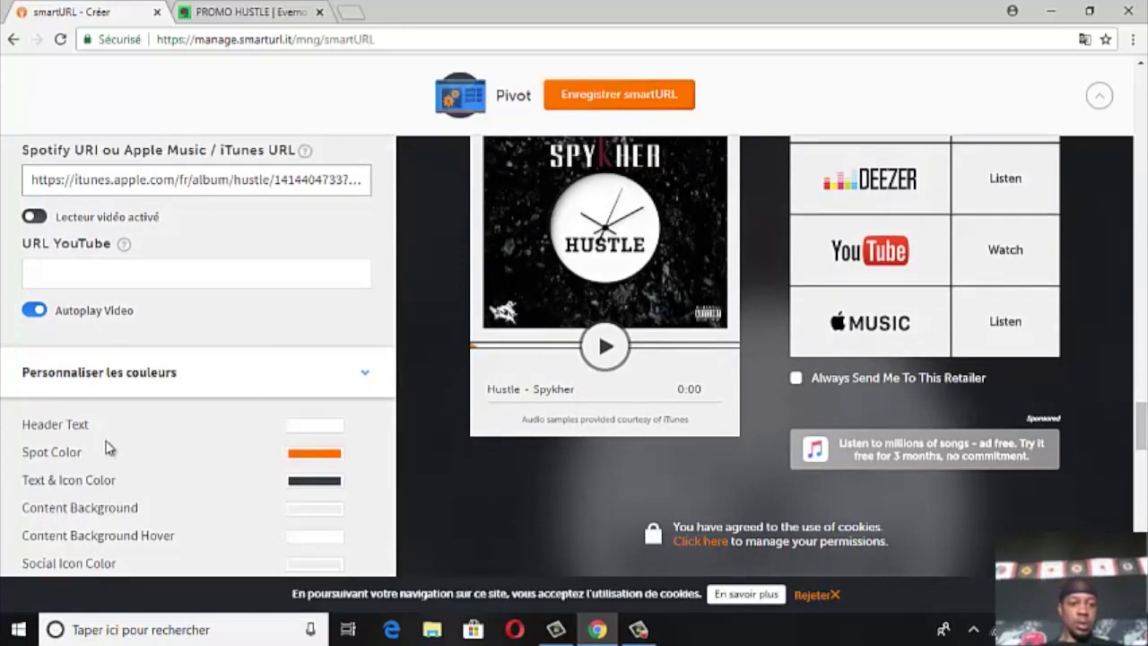
pyautogui.scroll(-1, 146, 442)
pyautogui.scroll(5, 341, 352)
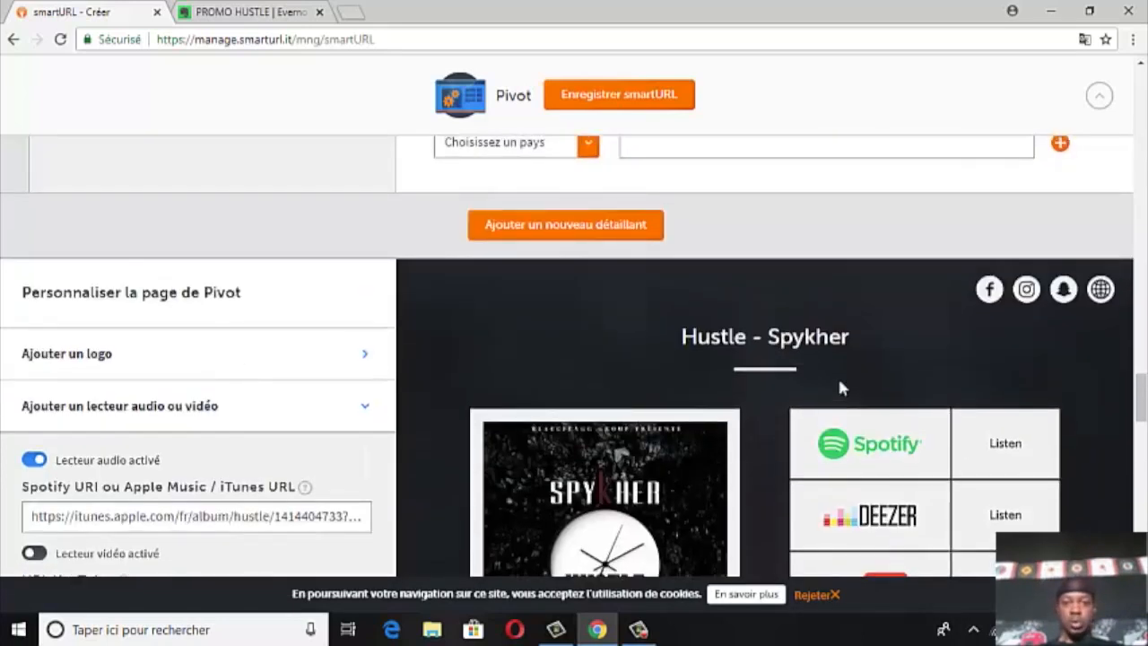
pyautogui.scroll(-3, 564, 328)
pyautogui.scroll(-2, 53, 421)
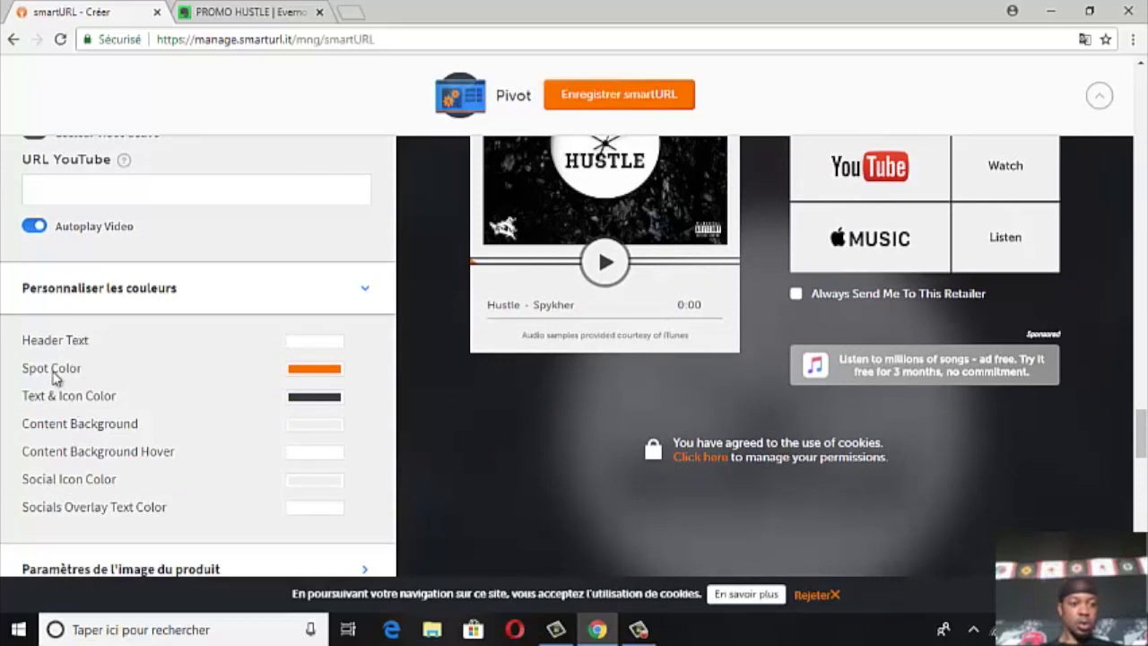
pyautogui.scroll(6, 547, 420)
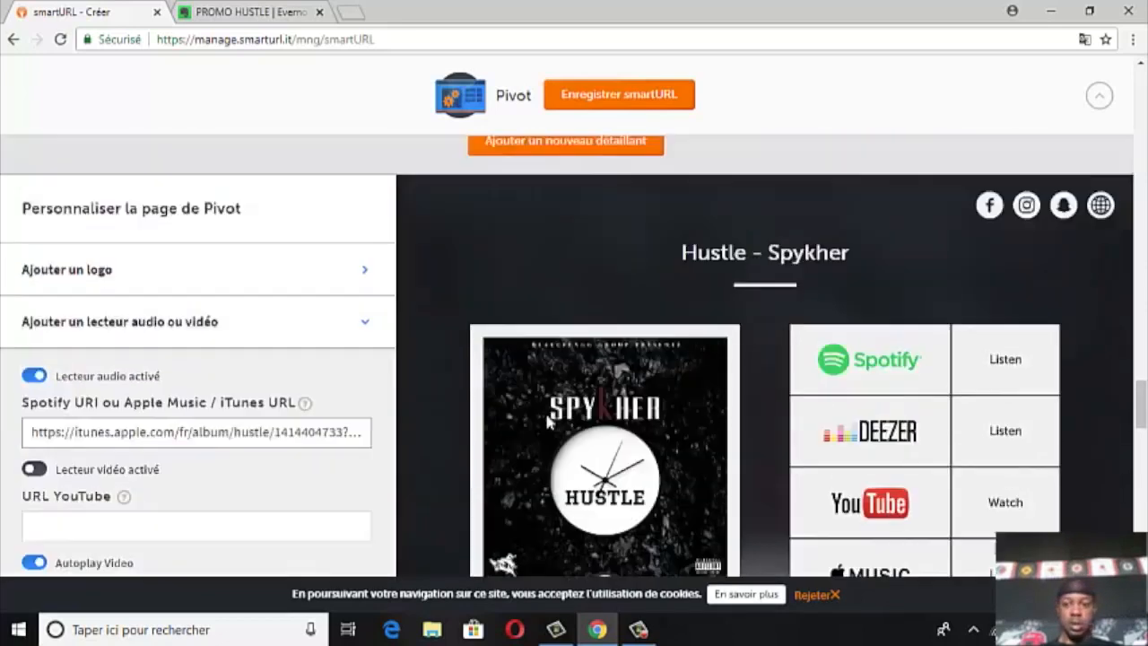
pyautogui.scroll(-3, 547, 419)
pyautogui.scroll(-3, 548, 421)
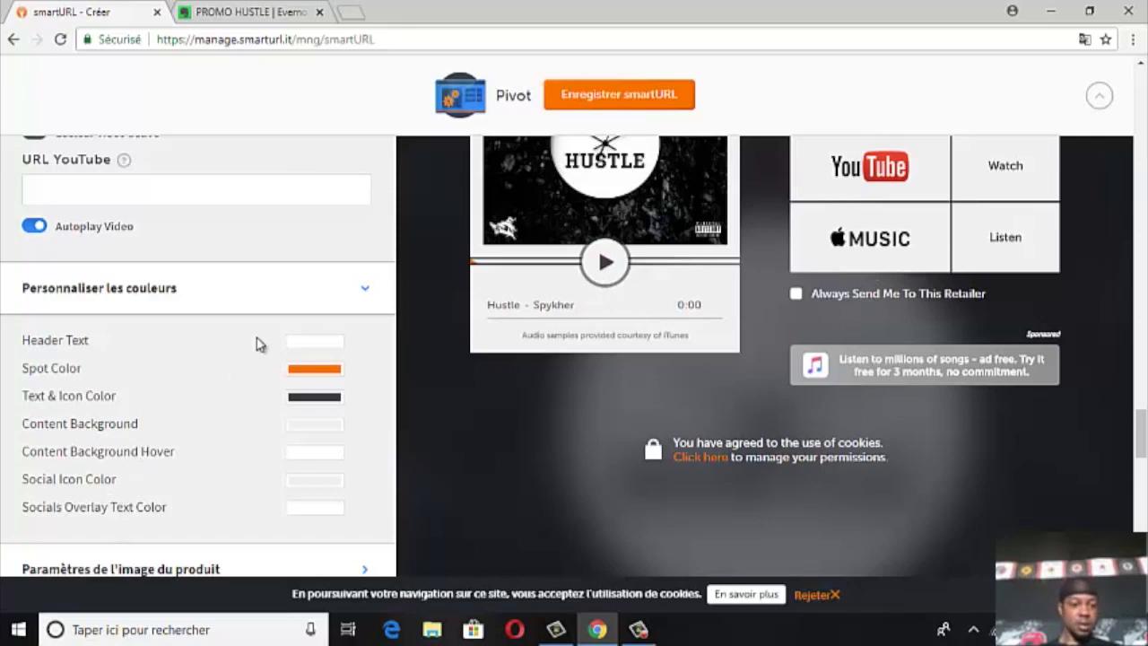
pyautogui.scroll(7, 852, 496)
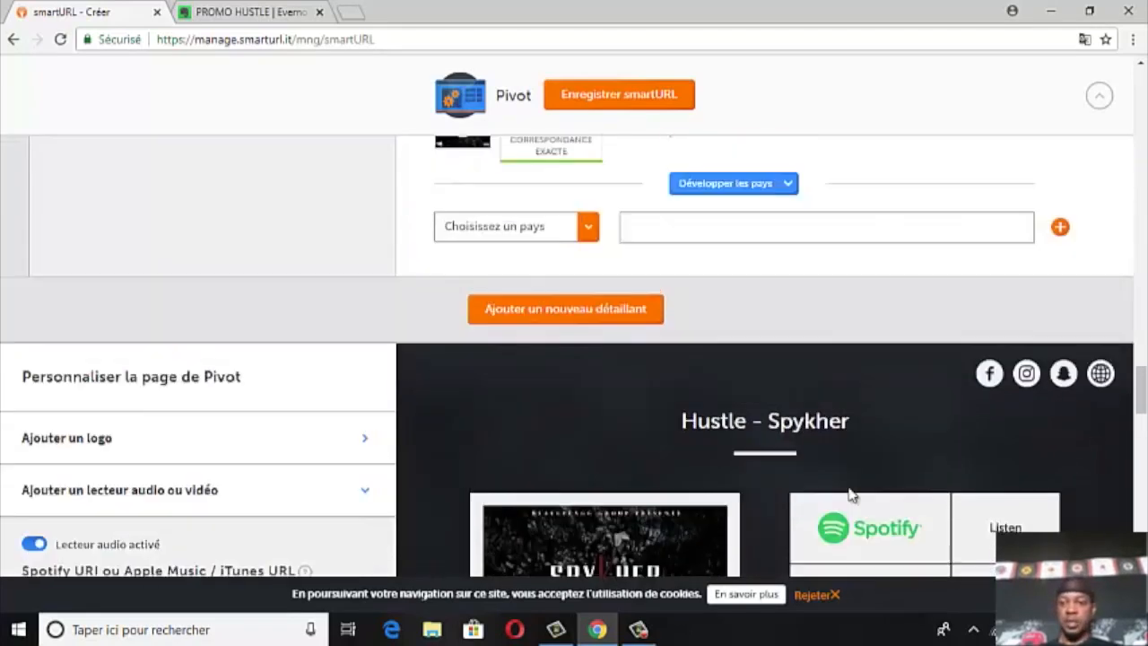
pyautogui.scroll(-2, 851, 496)
pyautogui.scroll(2, 847, 494)
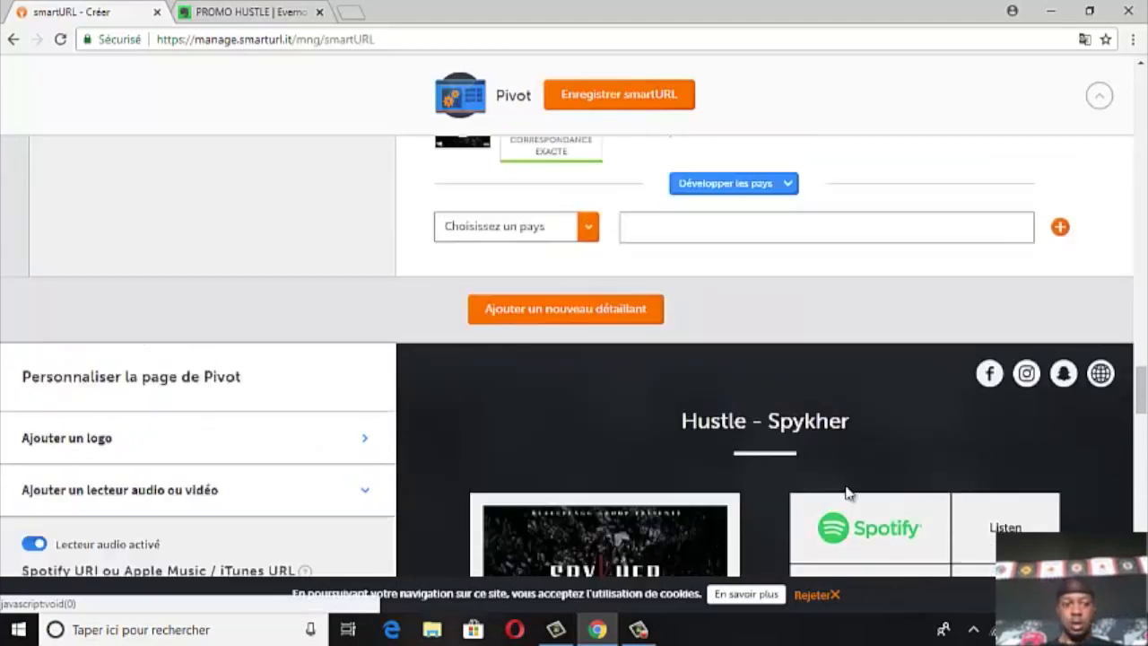
pyautogui.scroll(-9, 847, 493)
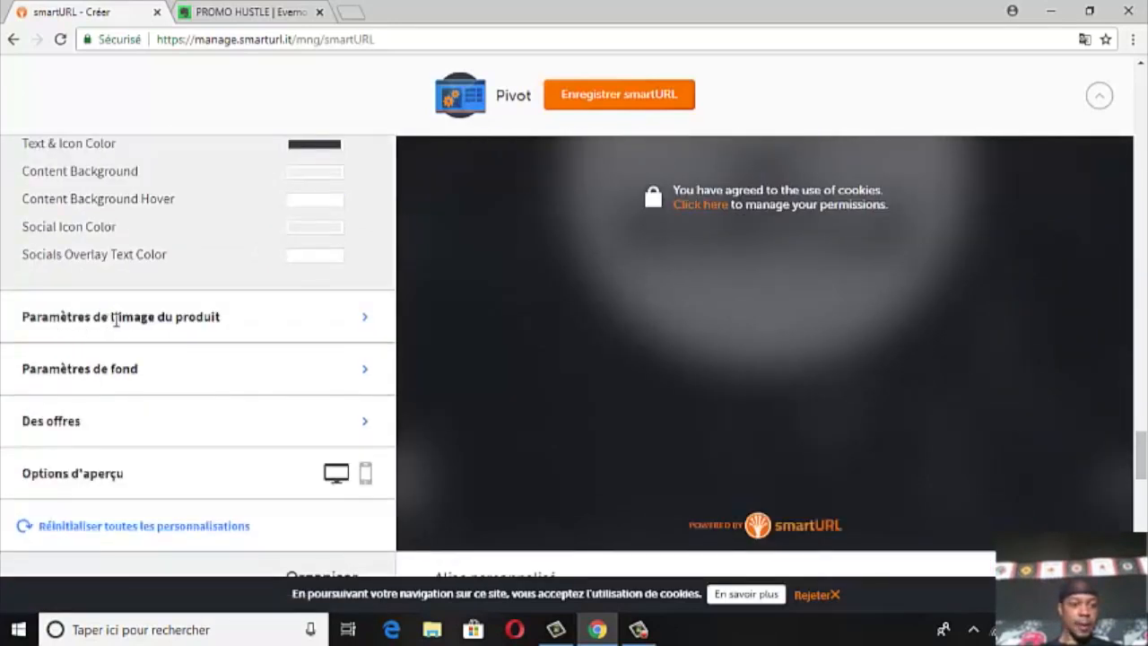
# Swap the two product titles so that the artist name is title 1 and "Hustle" is title 2
pyautogui.scroll(7, 518, 340)
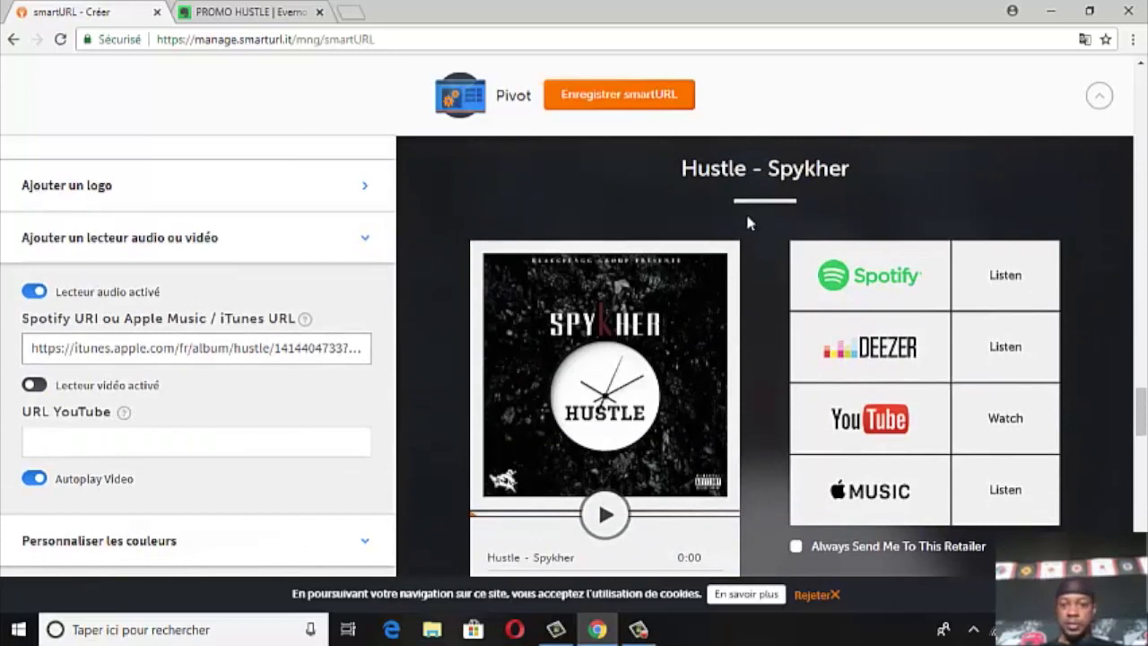
pyautogui.scroll(2, 891, 315)
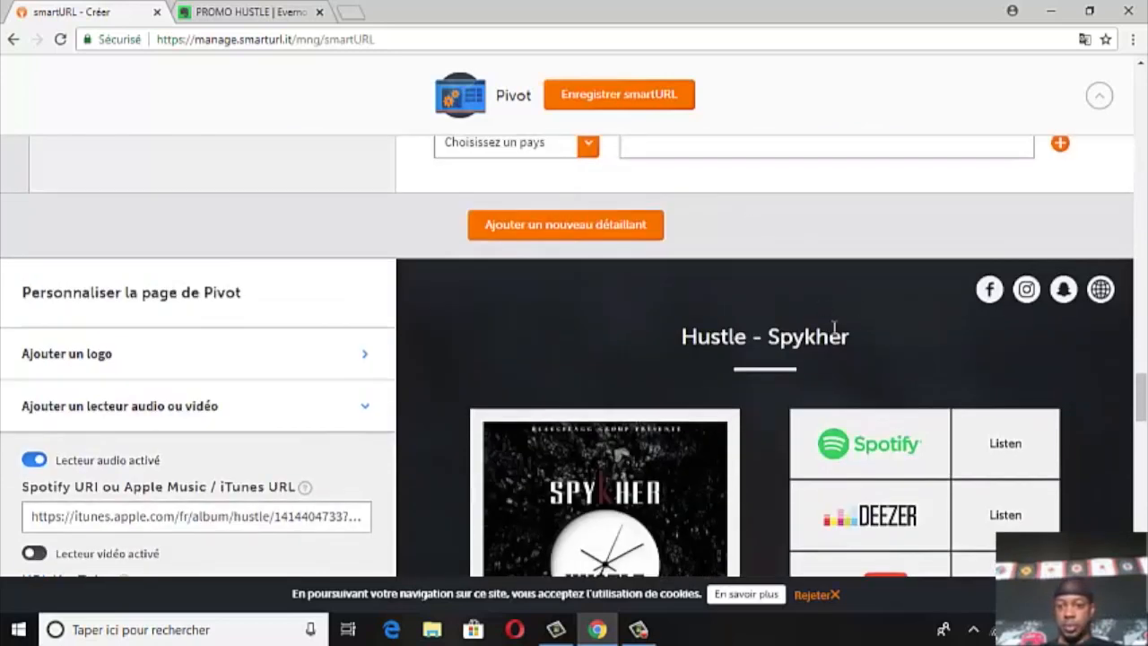
pyautogui.scroll(5, 728, 262)
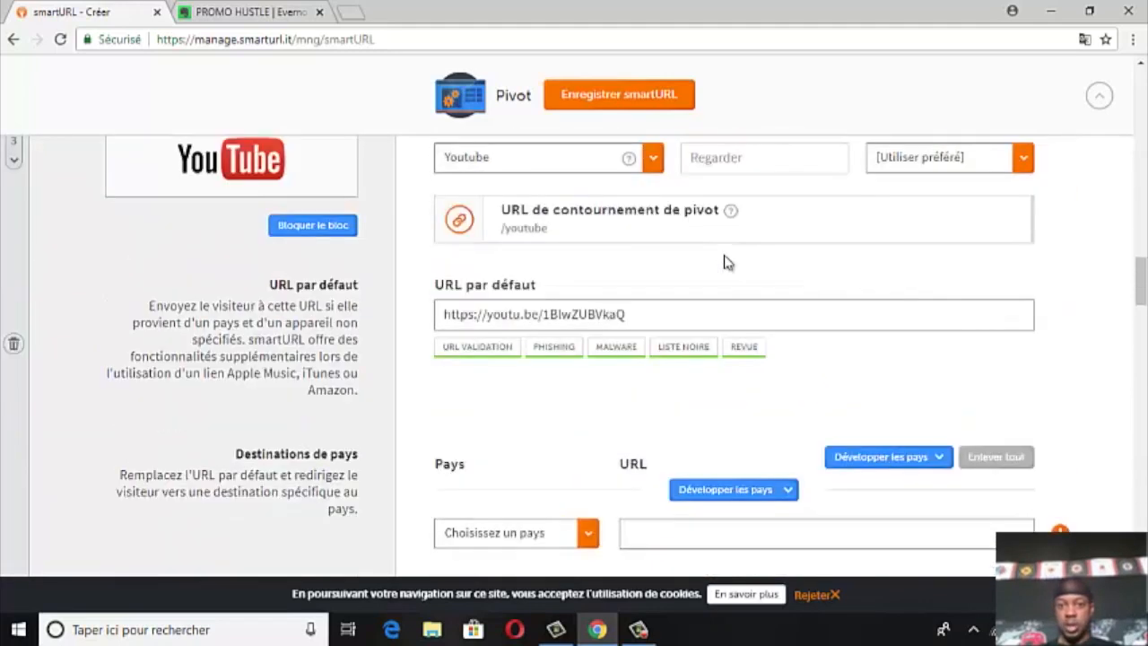
pyautogui.scroll(10, 728, 261)
pyautogui.scroll(1, 725, 259)
pyautogui.scroll(-1, 725, 258)
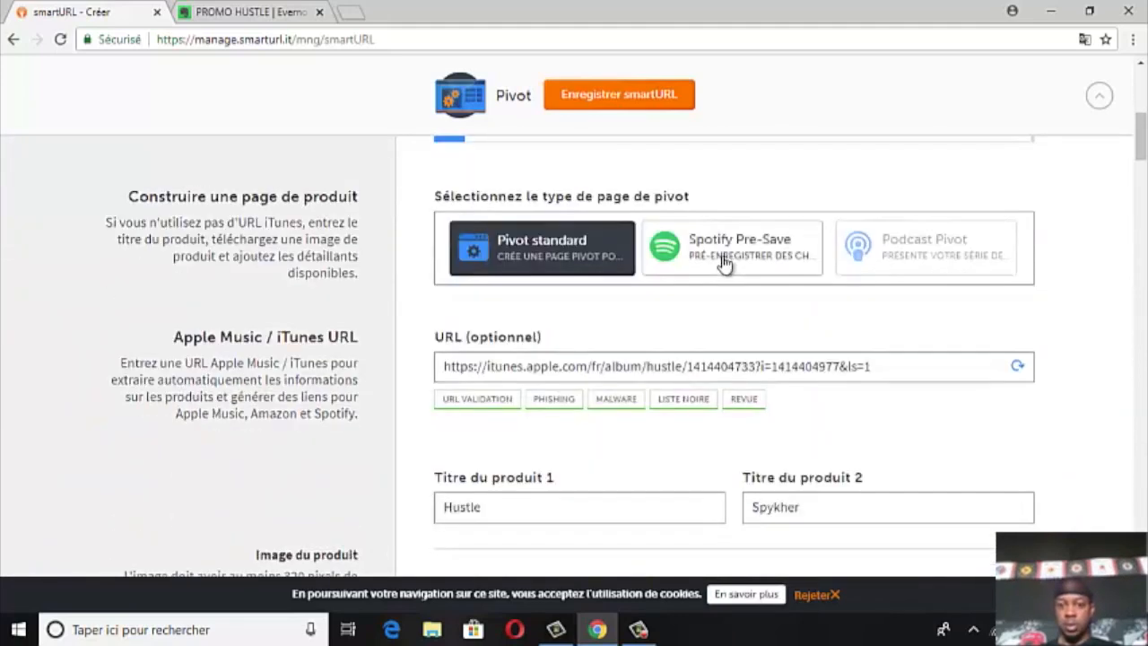
pyautogui.doubleClick(425, 506)
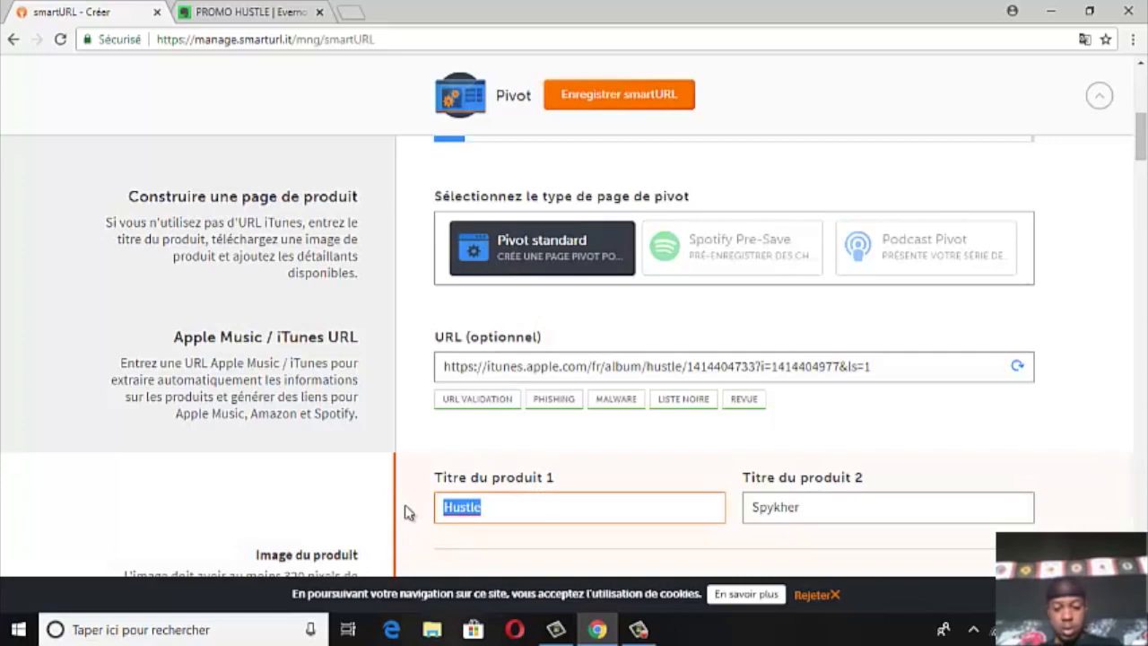
pyautogui.press('BackSpace')
pyautogui.write('Spykher')
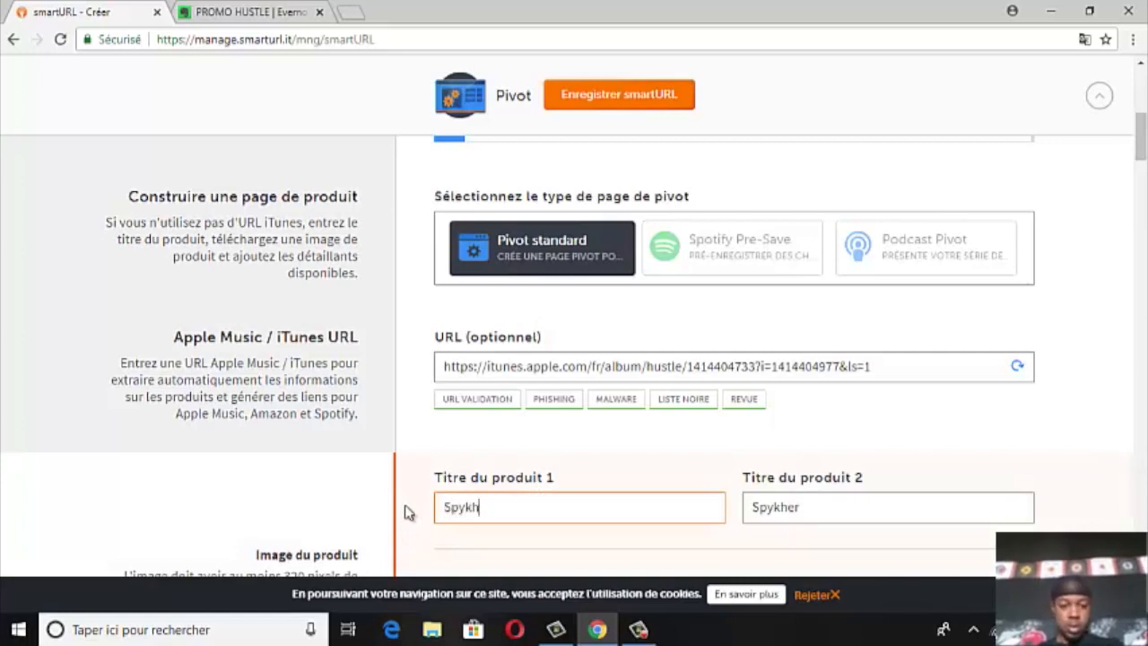
pyautogui.doubleClick(760, 507)
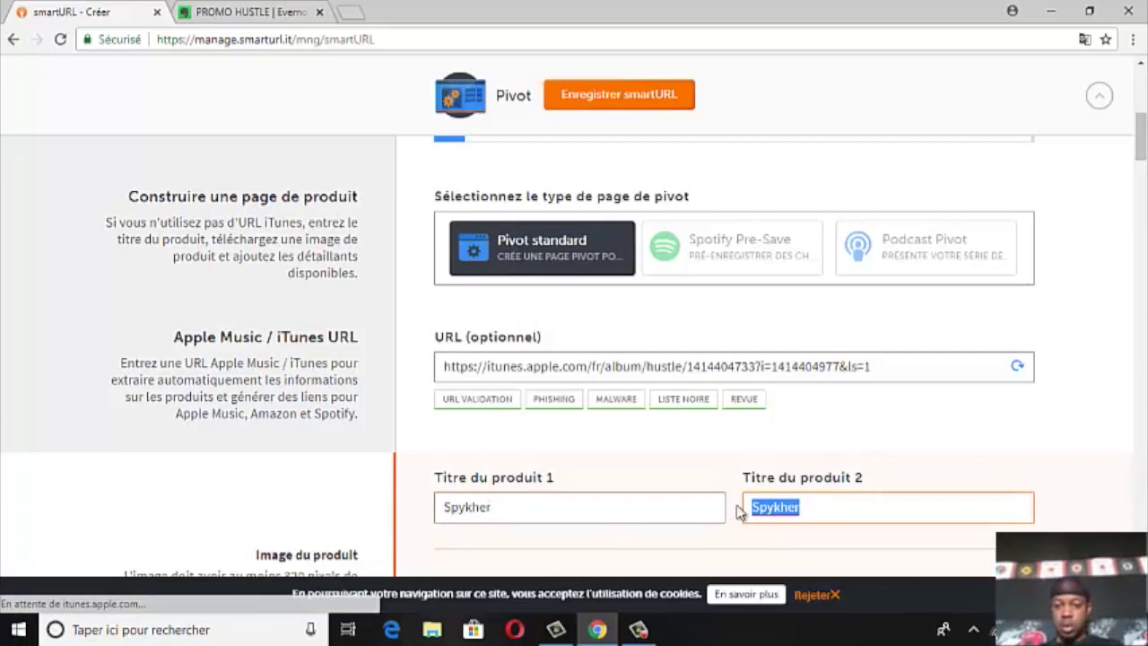
pyautogui.write('Hustle')
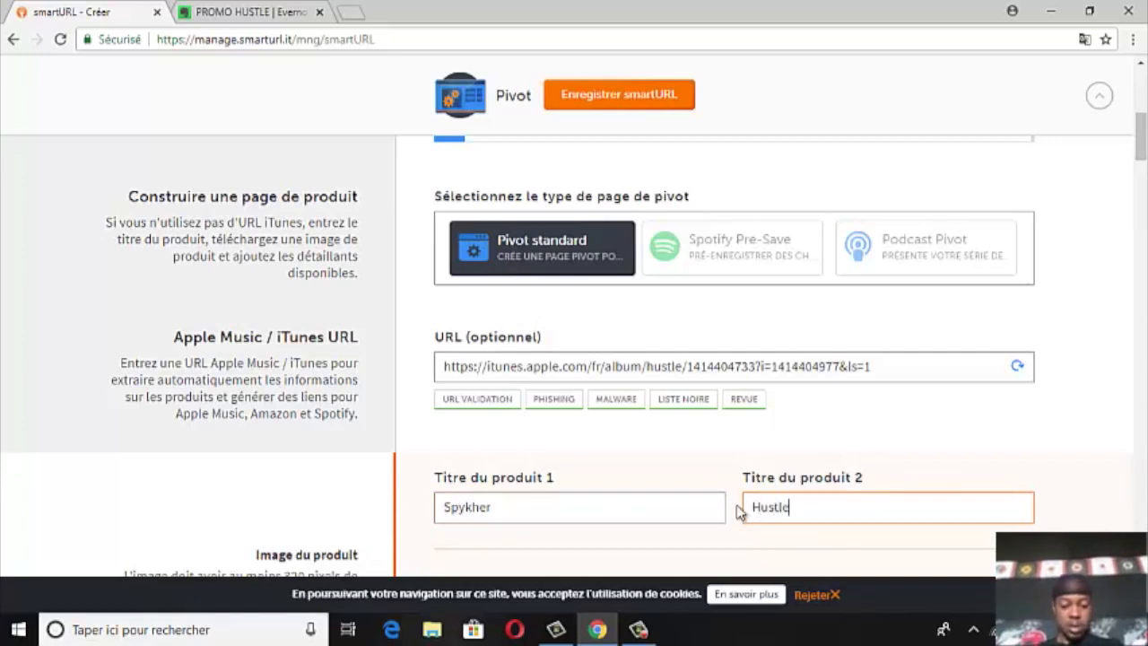
# Check the title order in the Pivot page preview and review the colour settings
pyautogui.scroll(-12, 771, 408)
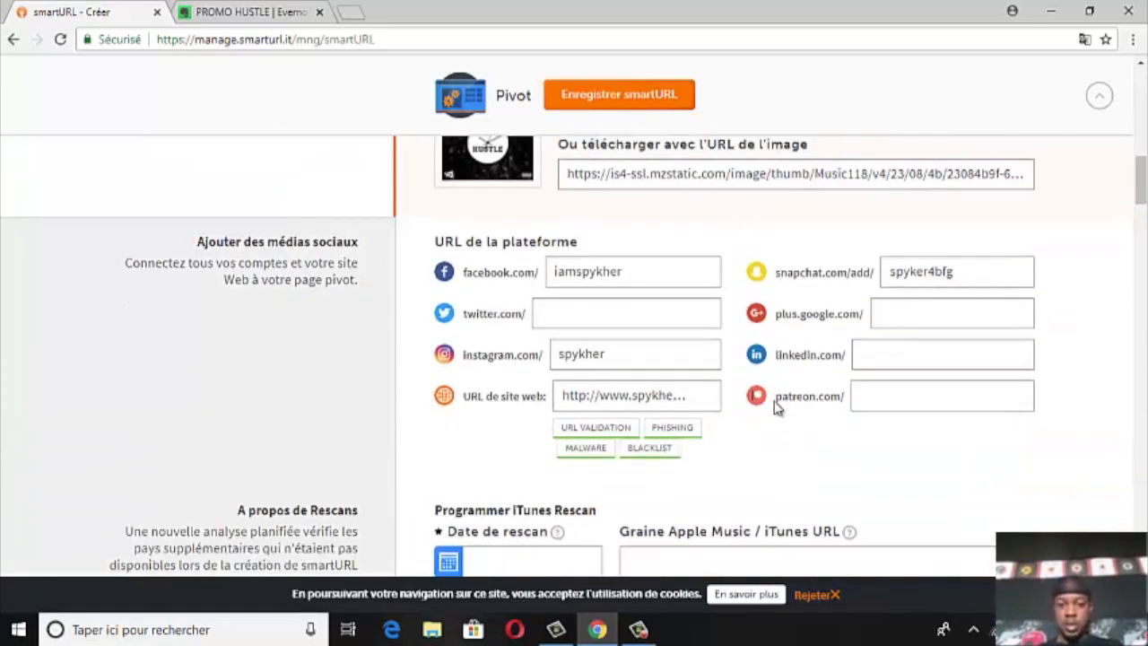
pyautogui.scroll(-15, 761, 418)
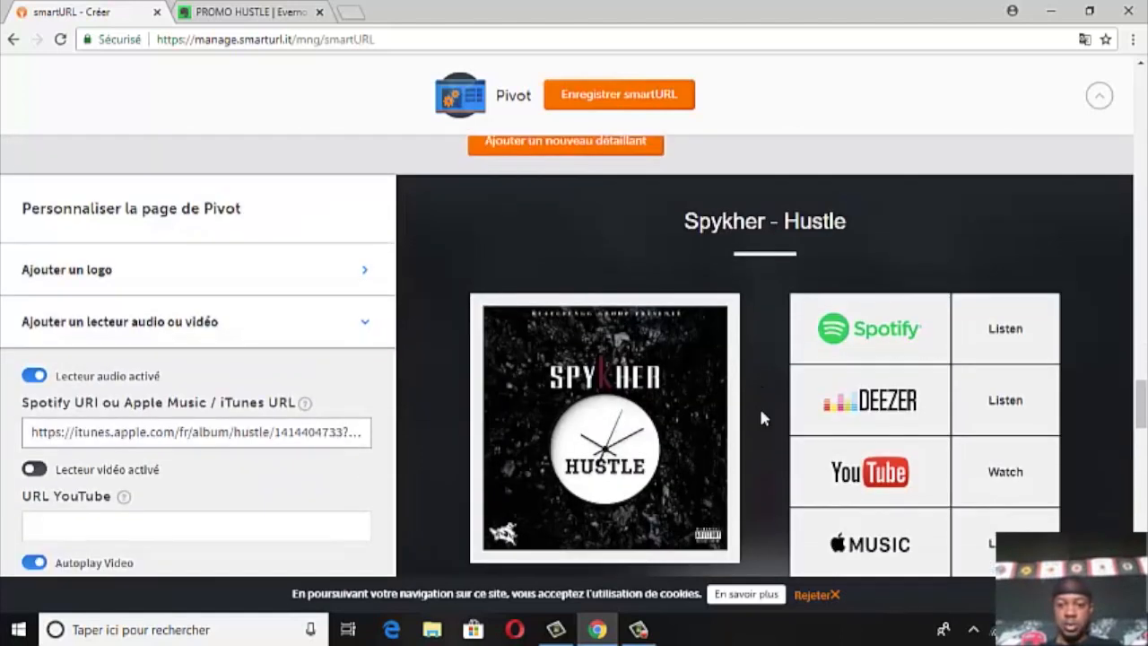
pyautogui.scroll(4, 761, 417)
pyautogui.scroll(4, 758, 415)
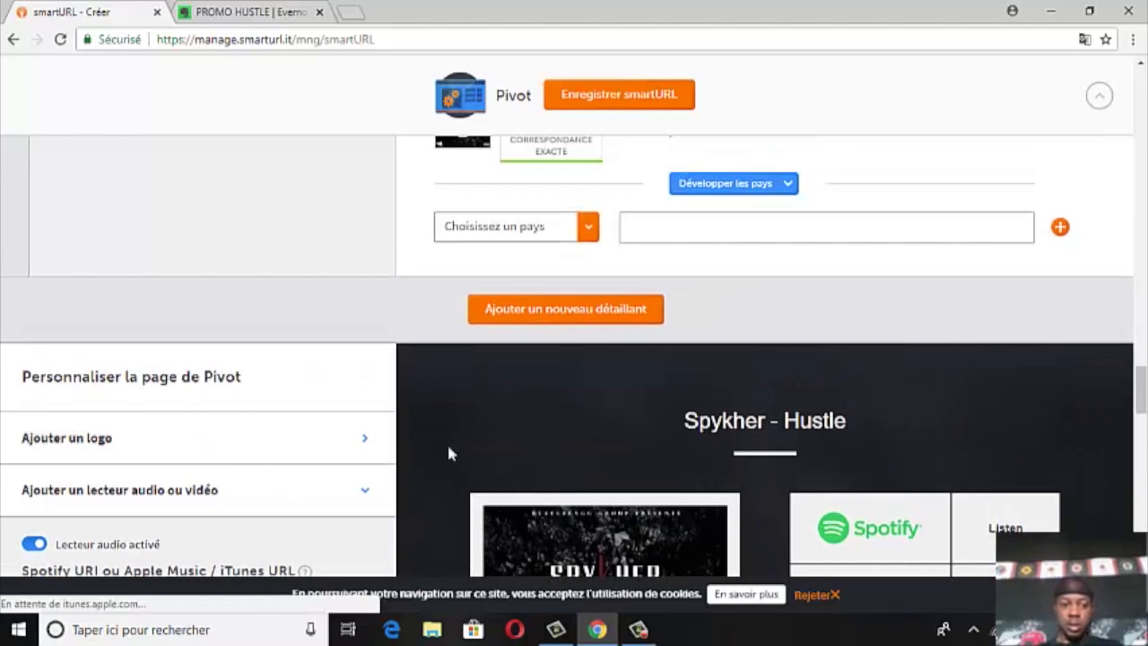
pyautogui.scroll(-3, 162, 414)
pyautogui.scroll(-4, 162, 413)
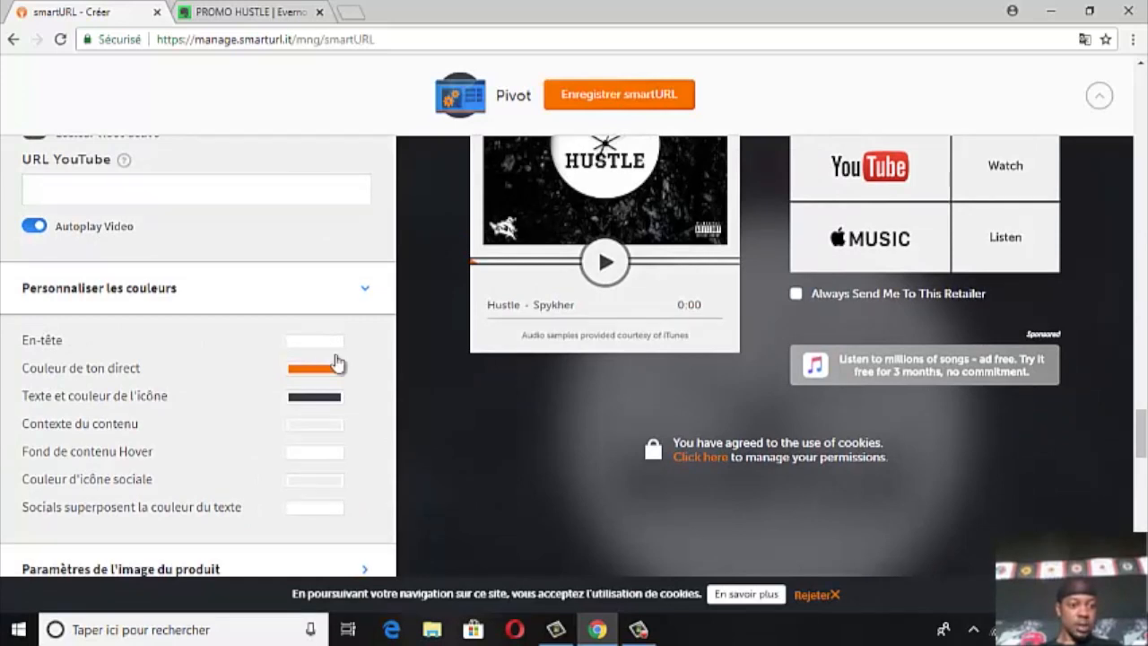
pyautogui.scroll(10, 921, 591)
pyautogui.scroll(-4, 925, 583)
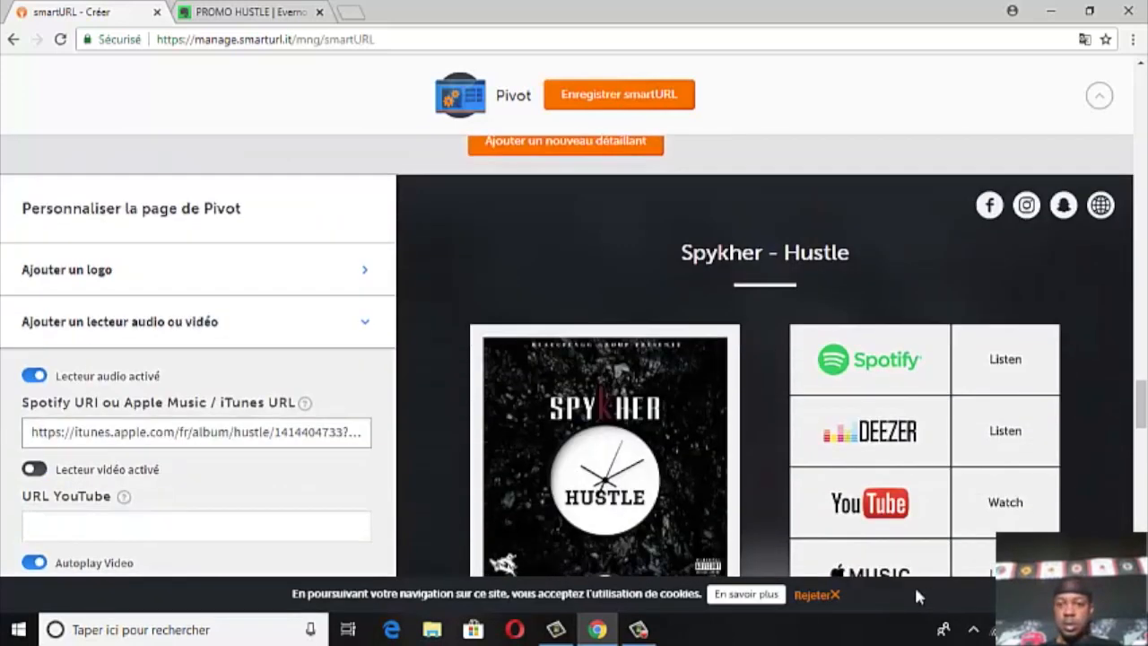
# Set the header colour (En-tête) to hex 682848 and check the title in the page preview
pyautogui.scroll(-2, 414, 475)
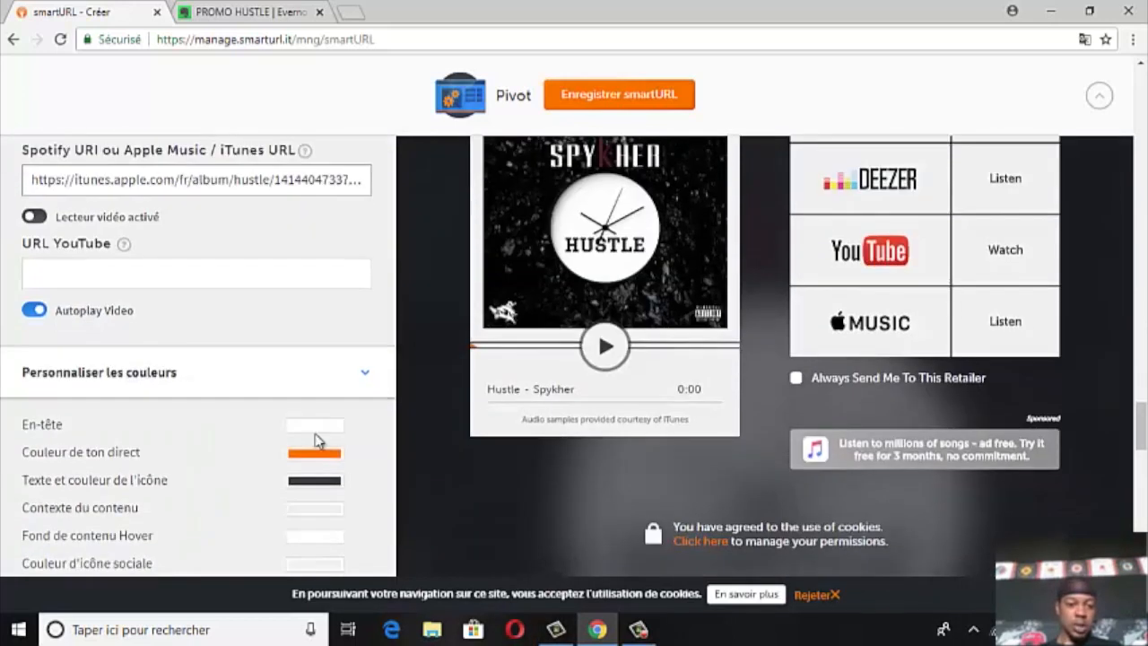
pyautogui.click(316, 427)
pyautogui.moveTo(349, 356); pyautogui.dragTo(258, 356)
pyautogui.write('682848')
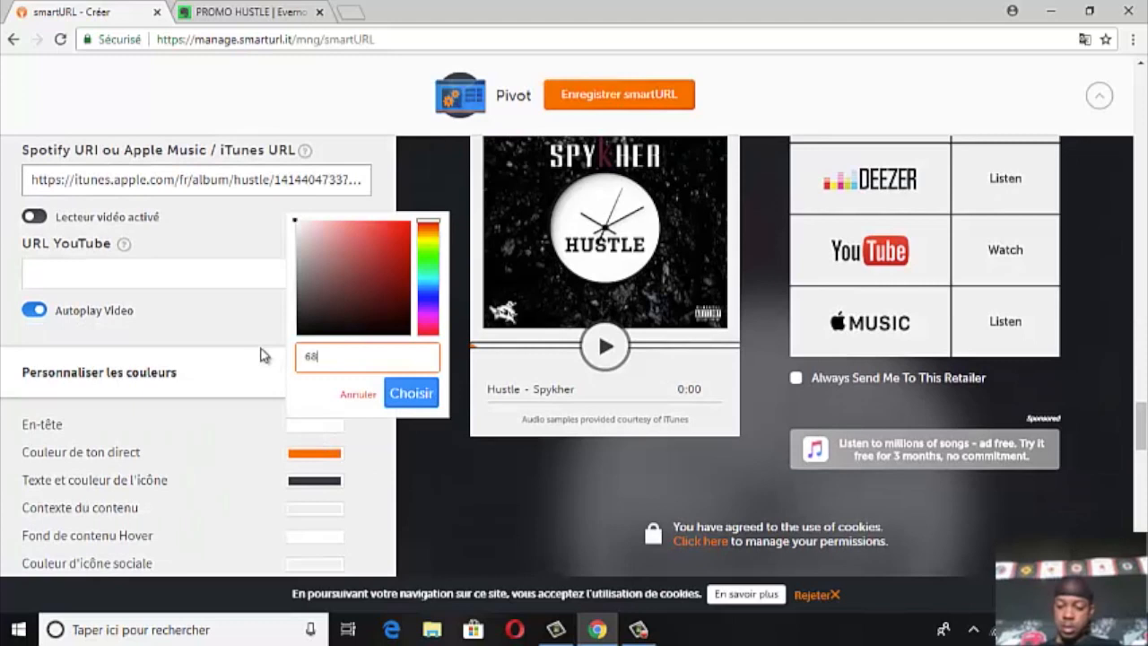
pyautogui.click(411, 394)
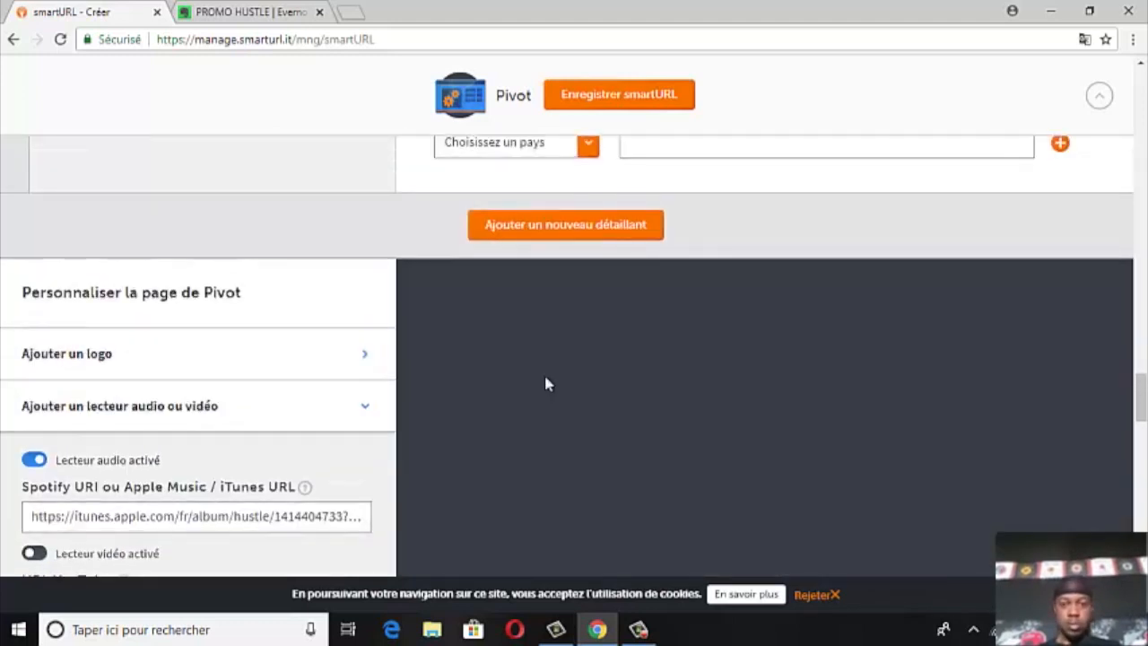
pyautogui.scroll(-2, 545, 384)
pyautogui.scroll(4, 545, 384)
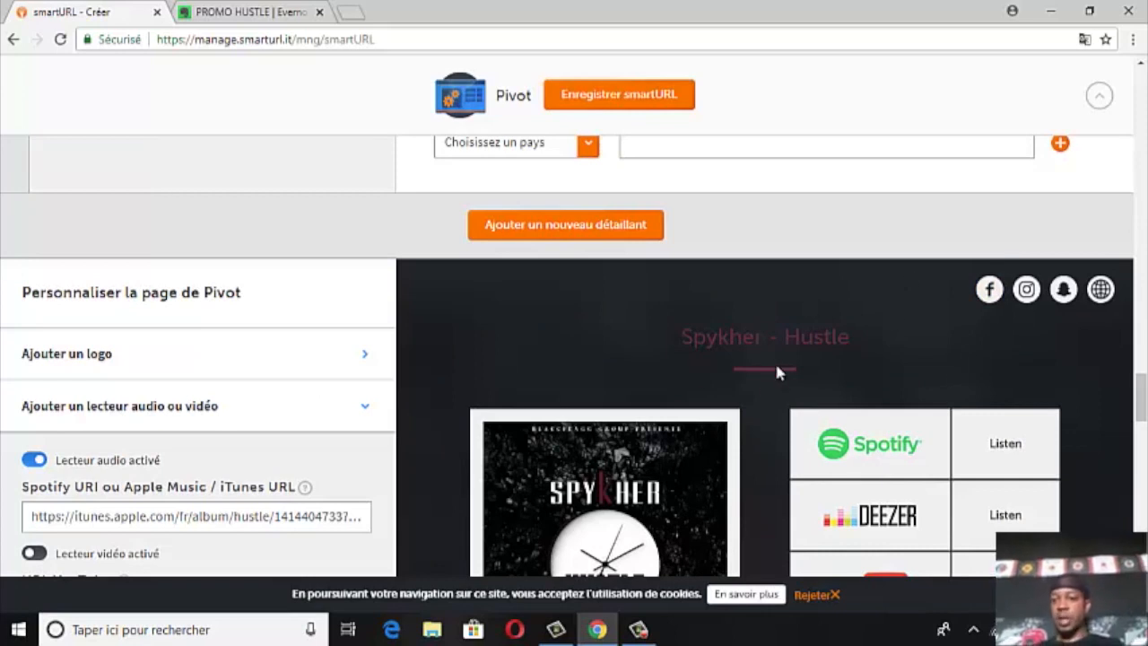
pyautogui.scroll(-5, 490, 357)
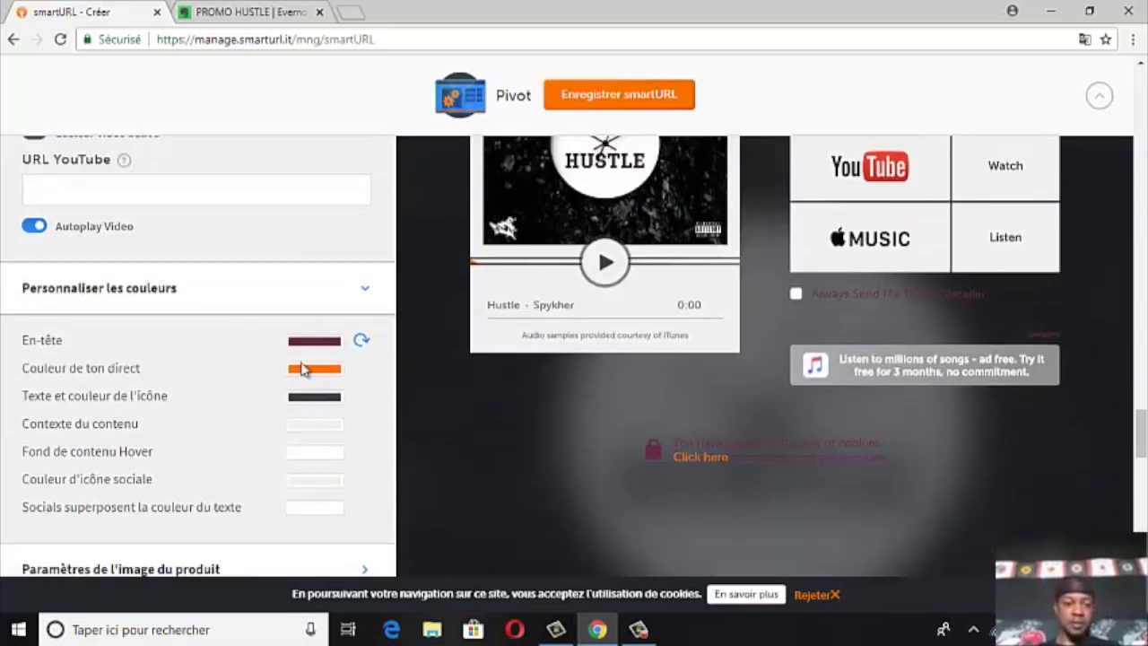
# Reset the header colour to its default and check the page preview again
pyautogui.click(361, 341)
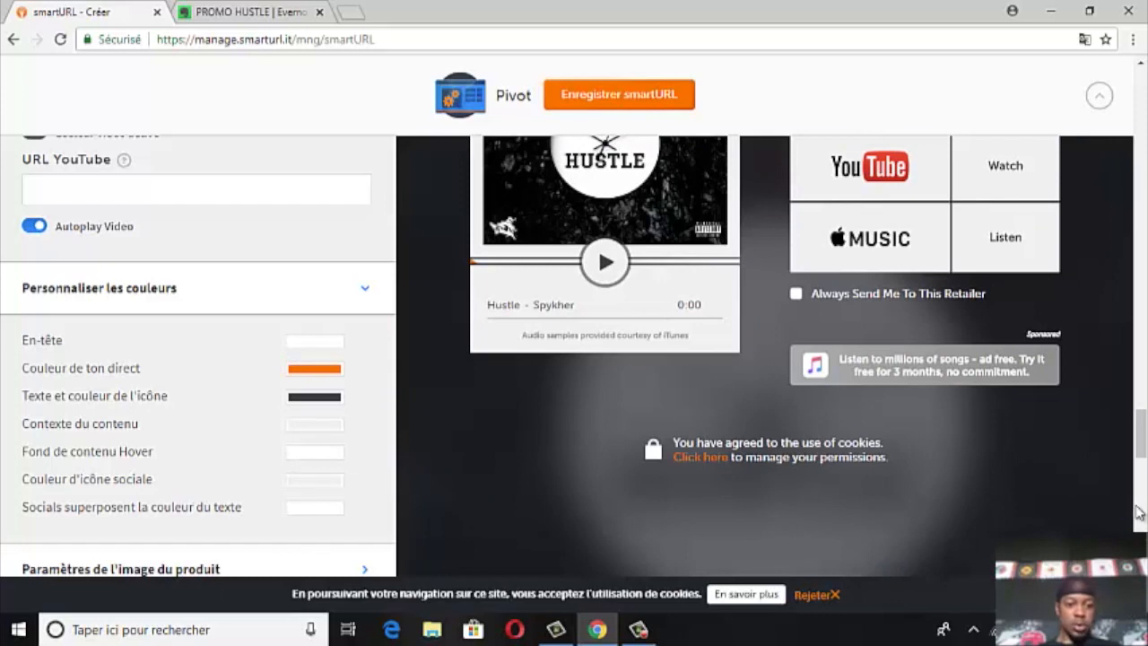
pyautogui.scroll(8, 960, 410)
pyautogui.scroll(-6, 960, 414)
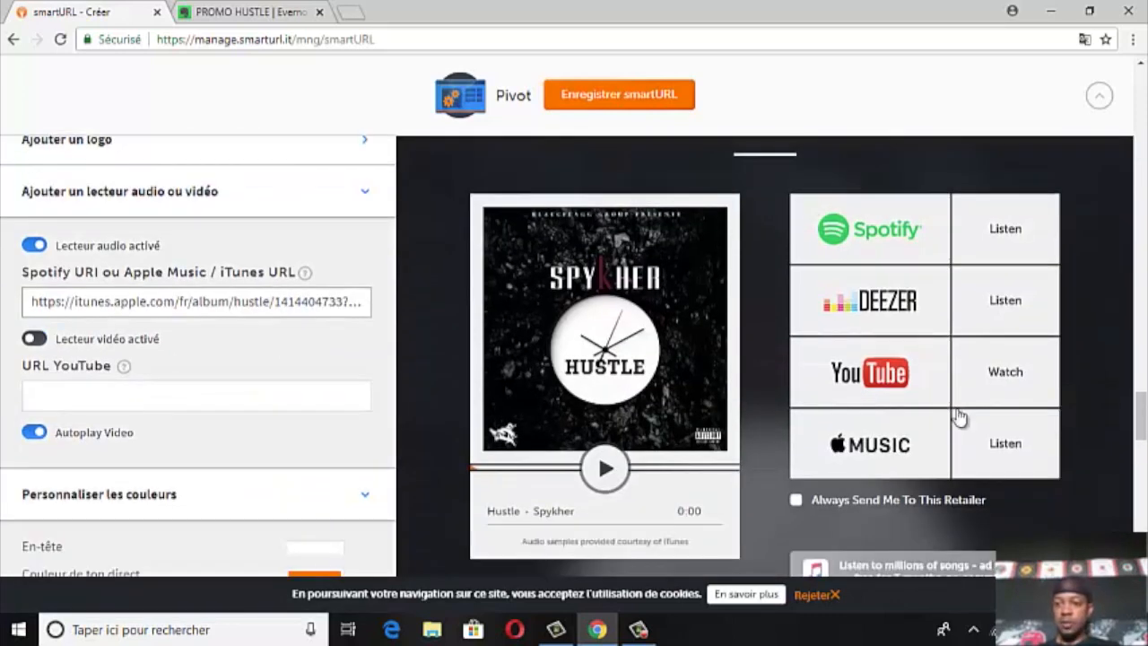
pyautogui.scroll(-2, 354, 426)
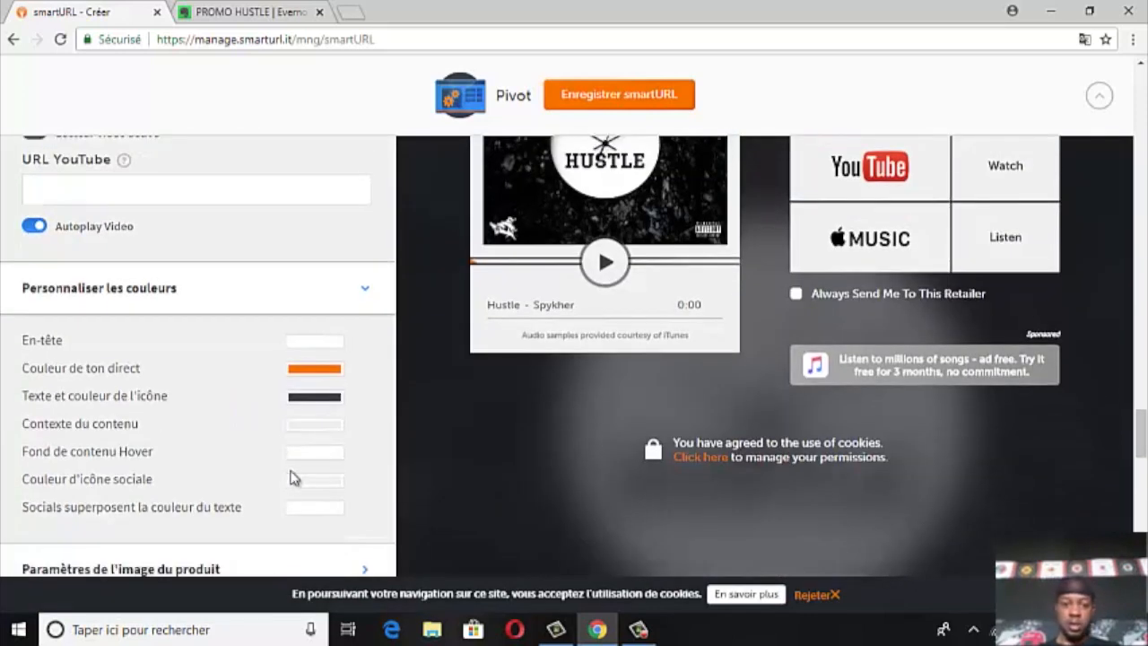
# Set the social icon colour (Couleur d'icône sociale) to hex 682848 and check the icons in the page preview
pyautogui.click(321, 486)
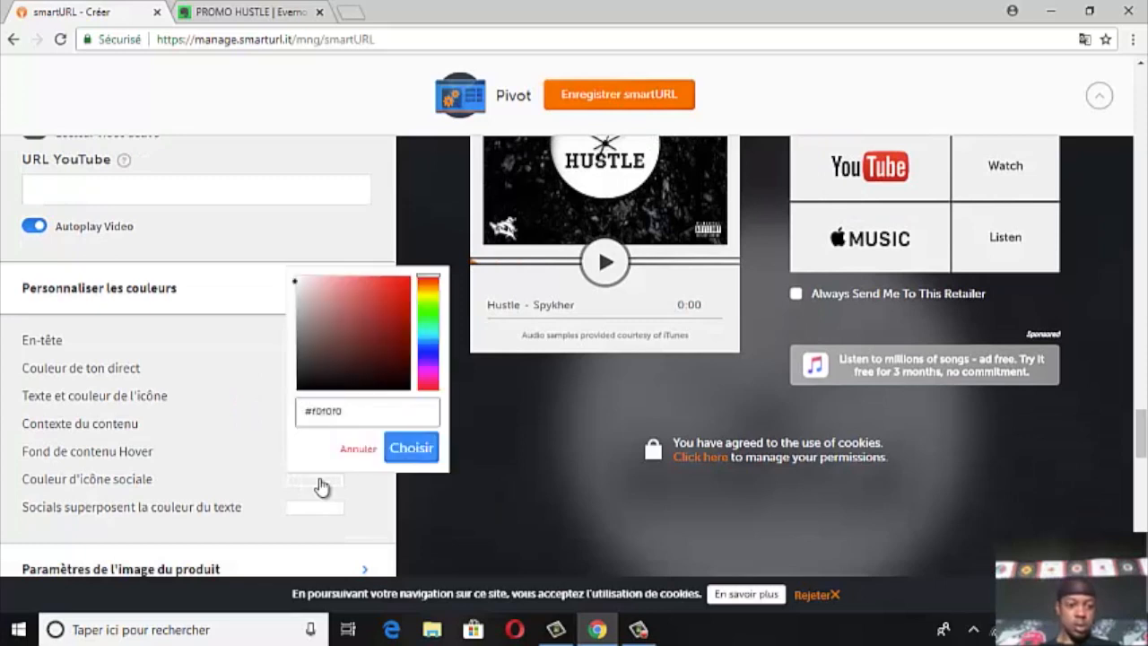
pyautogui.hotkey('ctrl', 'a')
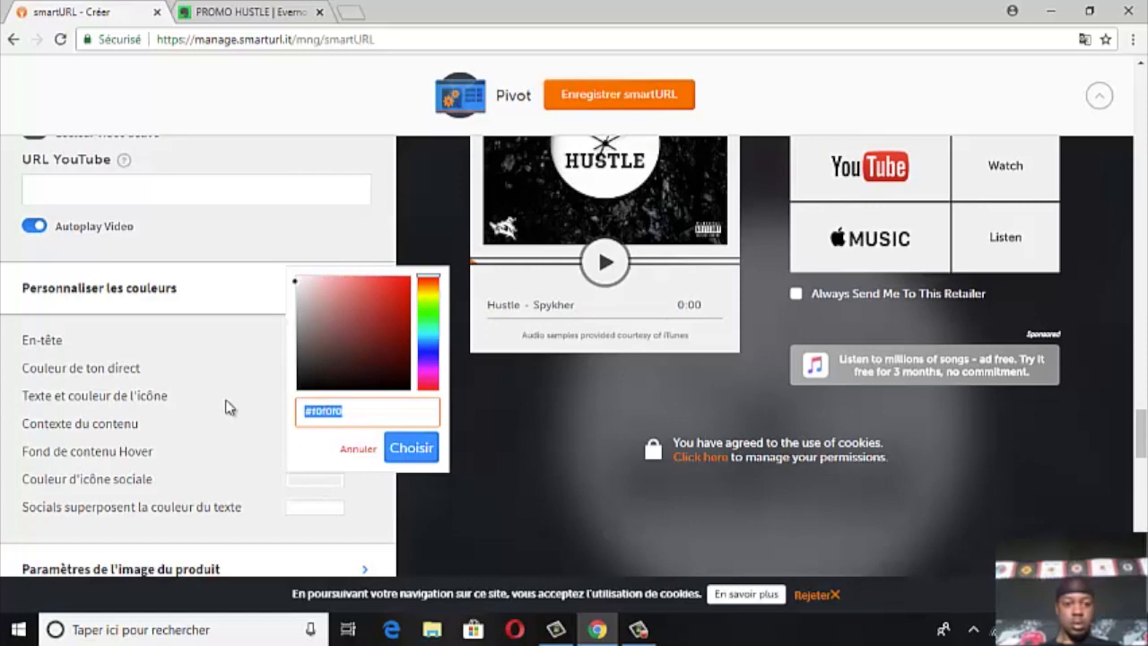
pyautogui.write('682848')
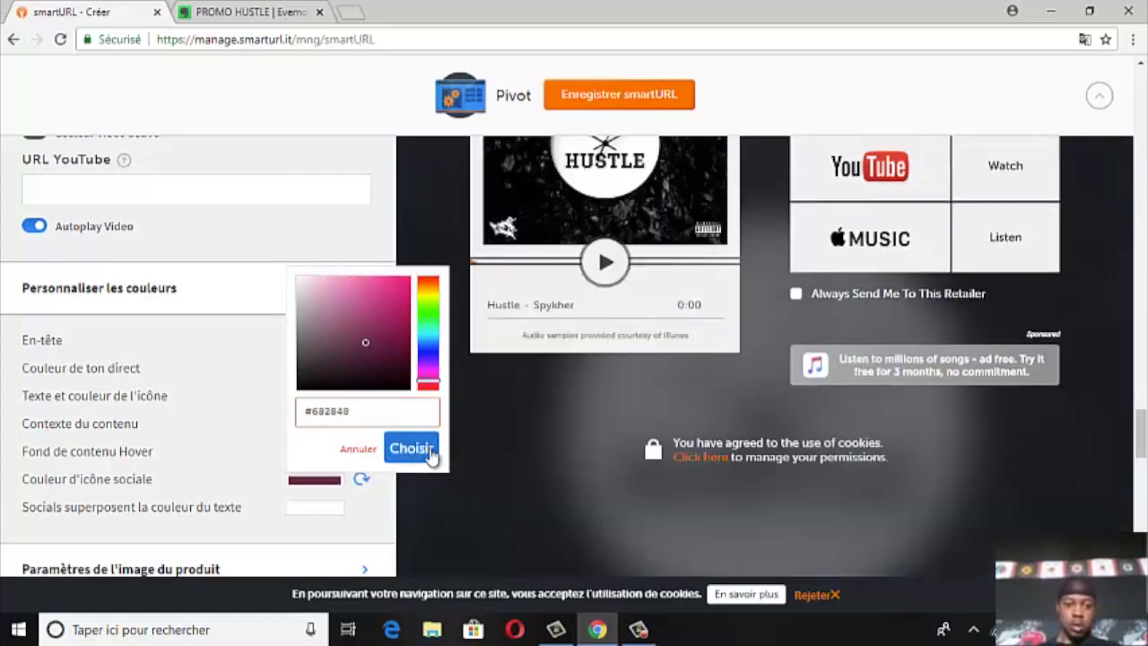
pyautogui.click(428, 448)
pyautogui.scroll(5, 895, 444)
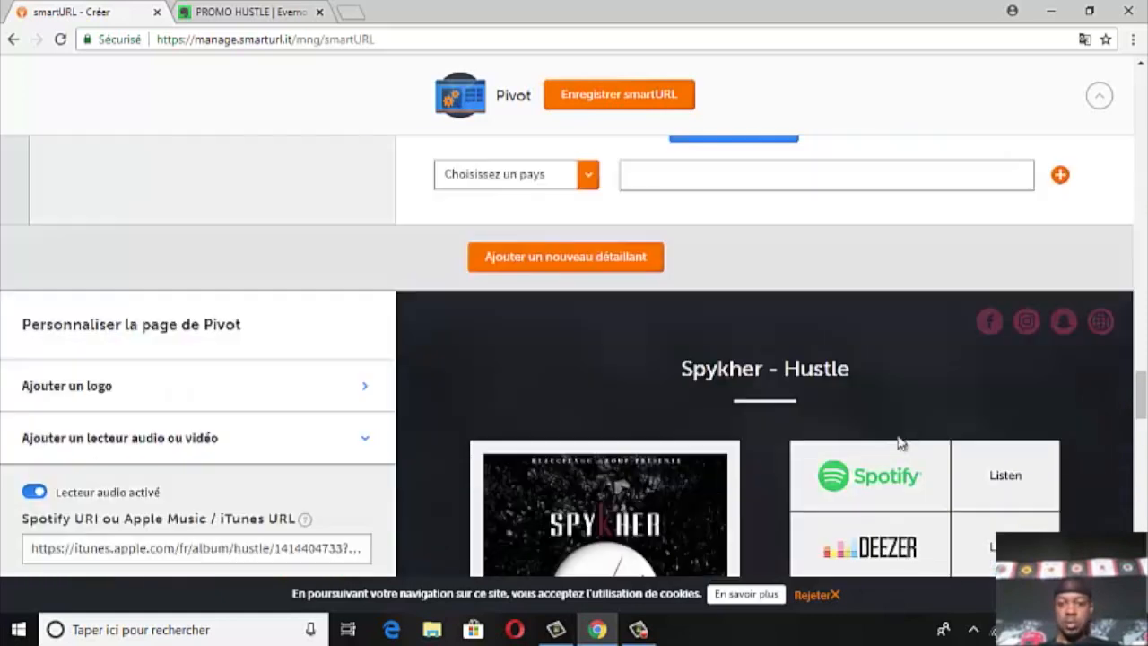
pyautogui.scroll(1, 901, 435)
pyautogui.scroll(-1, 991, 430)
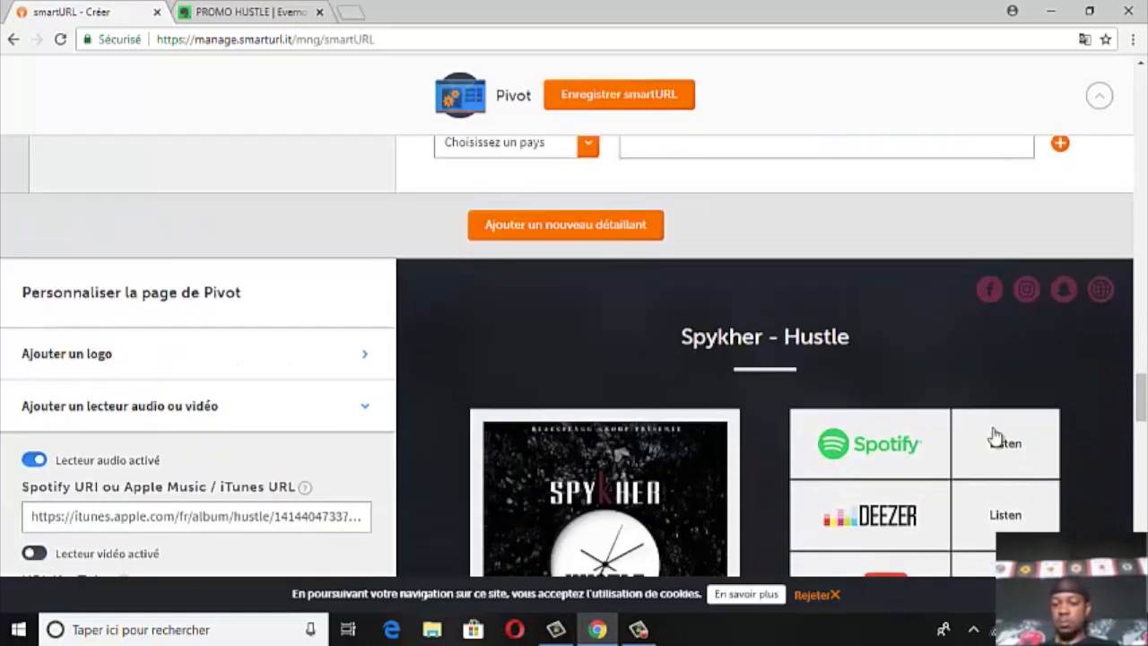
pyautogui.scroll(1, 984, 400)
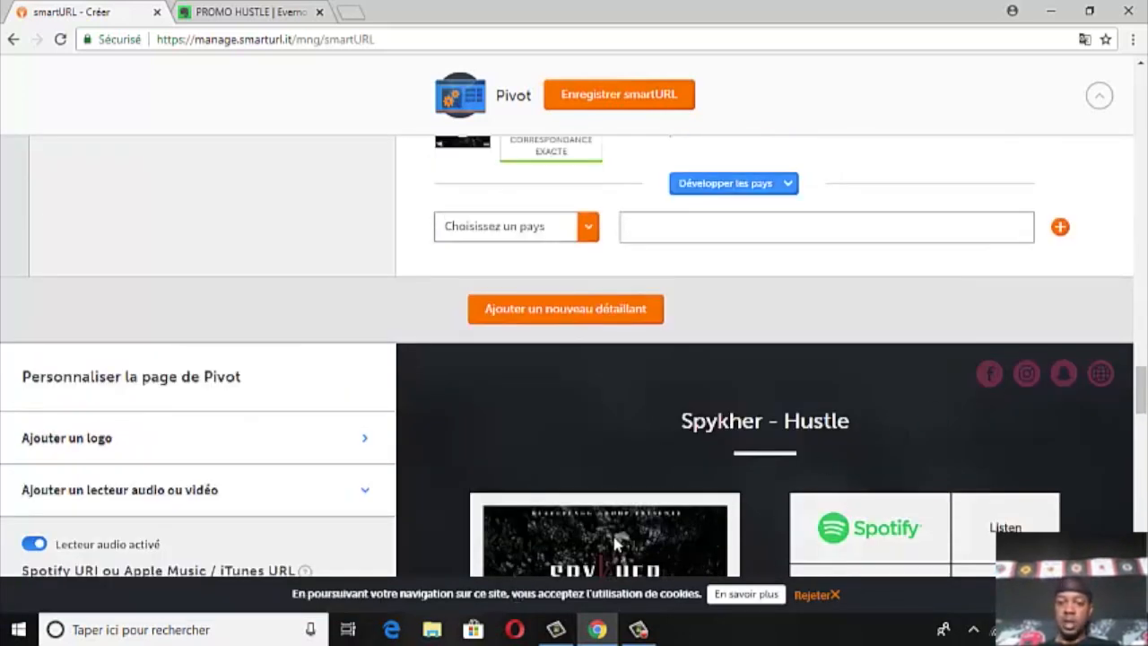
# Look over the Pivot page preview again and reset the social icon colour to its default
pyautogui.scroll(-3, 617, 544)
pyautogui.scroll(-4, 615, 541)
pyautogui.scroll(10, 615, 538)
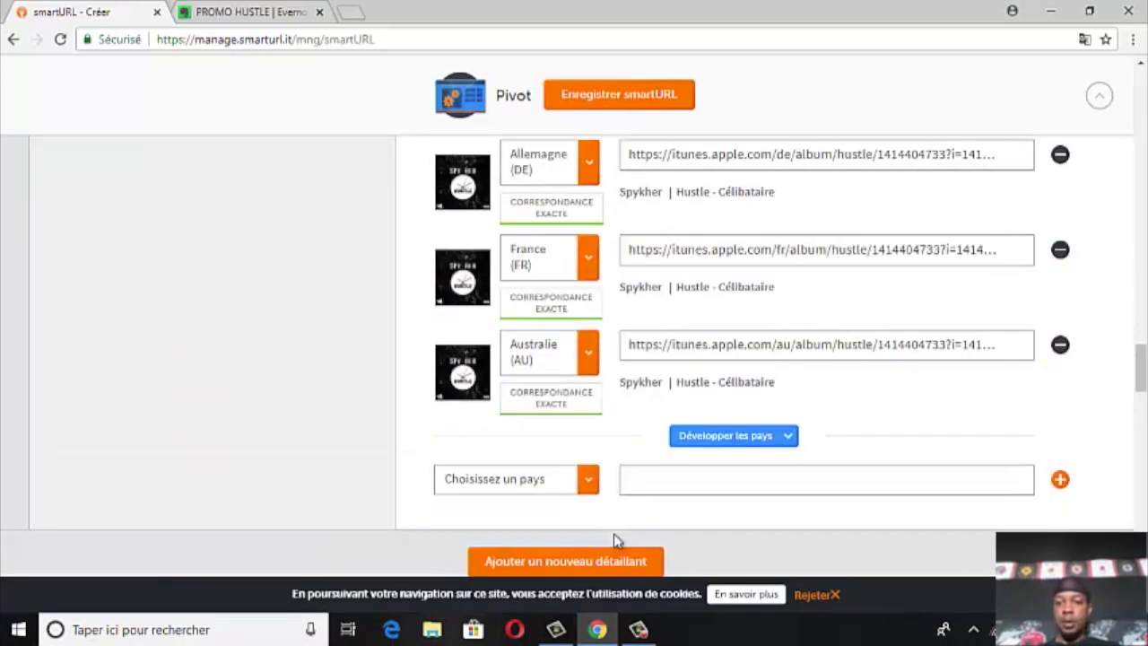
pyautogui.scroll(-3, 613, 534)
pyautogui.scroll(-5, 615, 538)
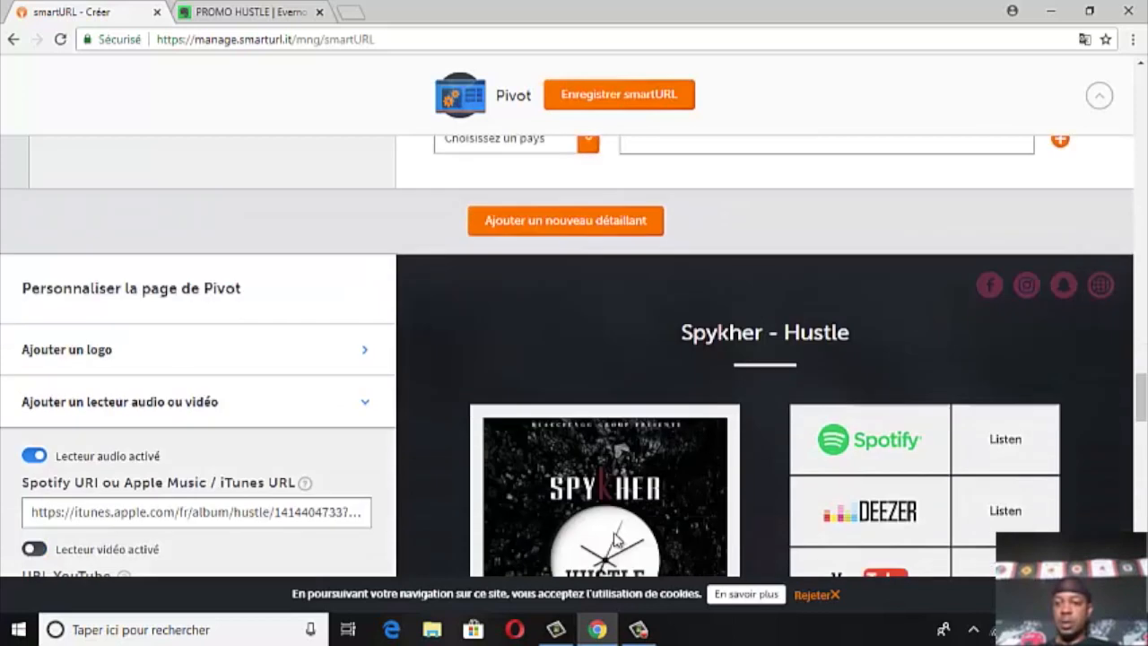
pyautogui.scroll(-2, 615, 540)
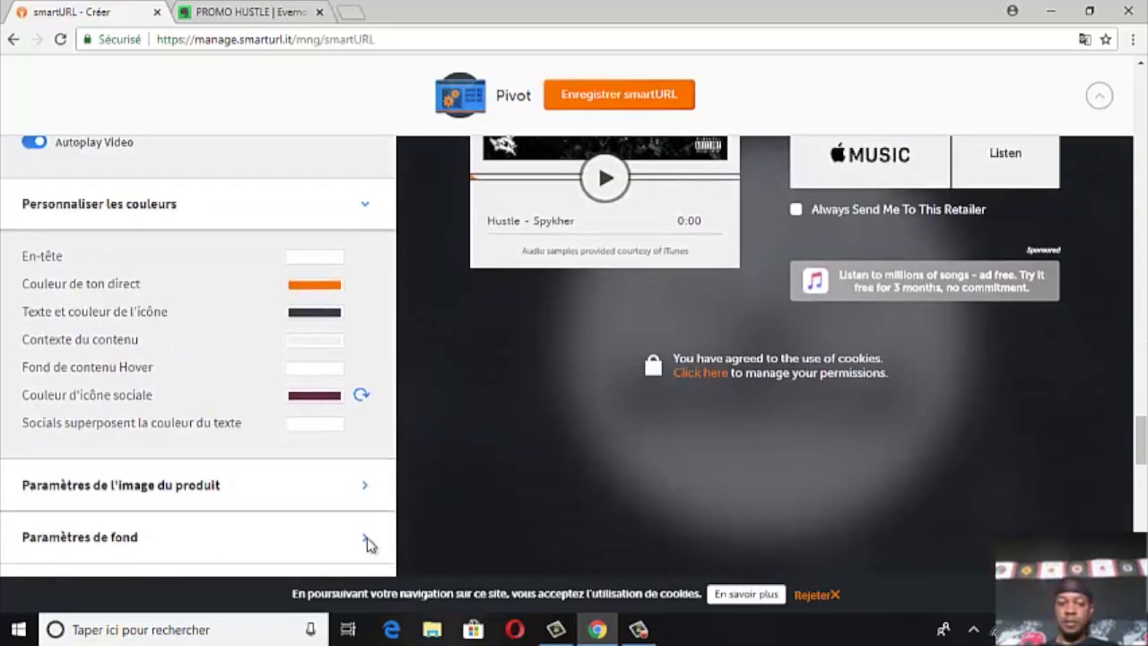
pyautogui.click(361, 395)
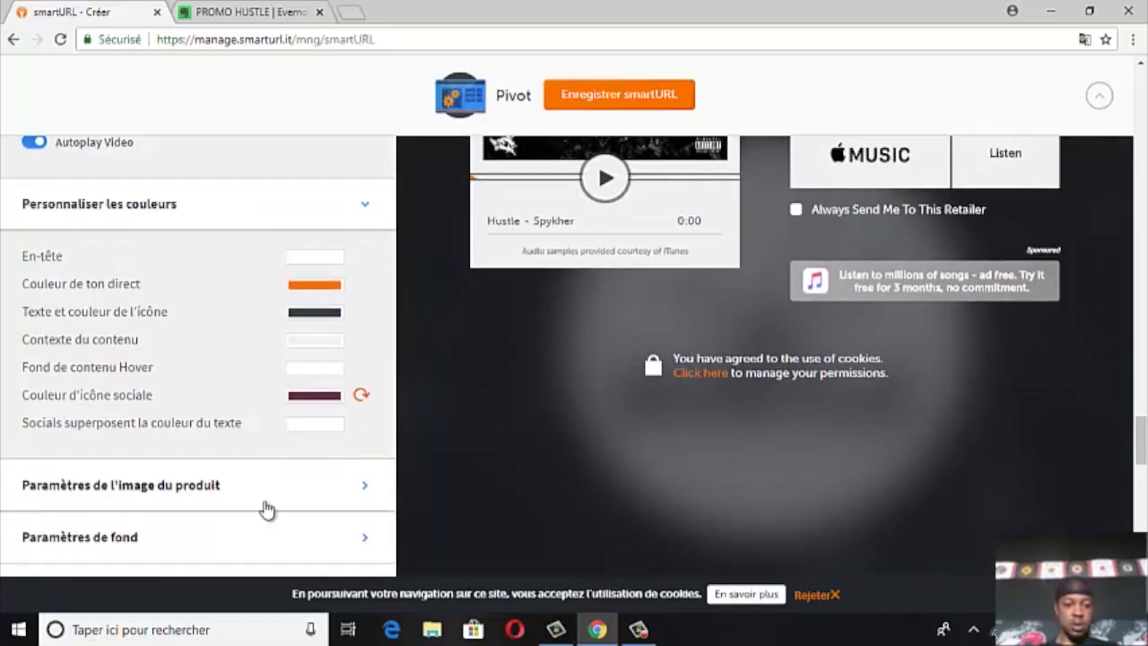
# Review the product image settings, including the border options, and the background image tint, blur and opacity settings
pyautogui.scroll(-2, 350, 426)
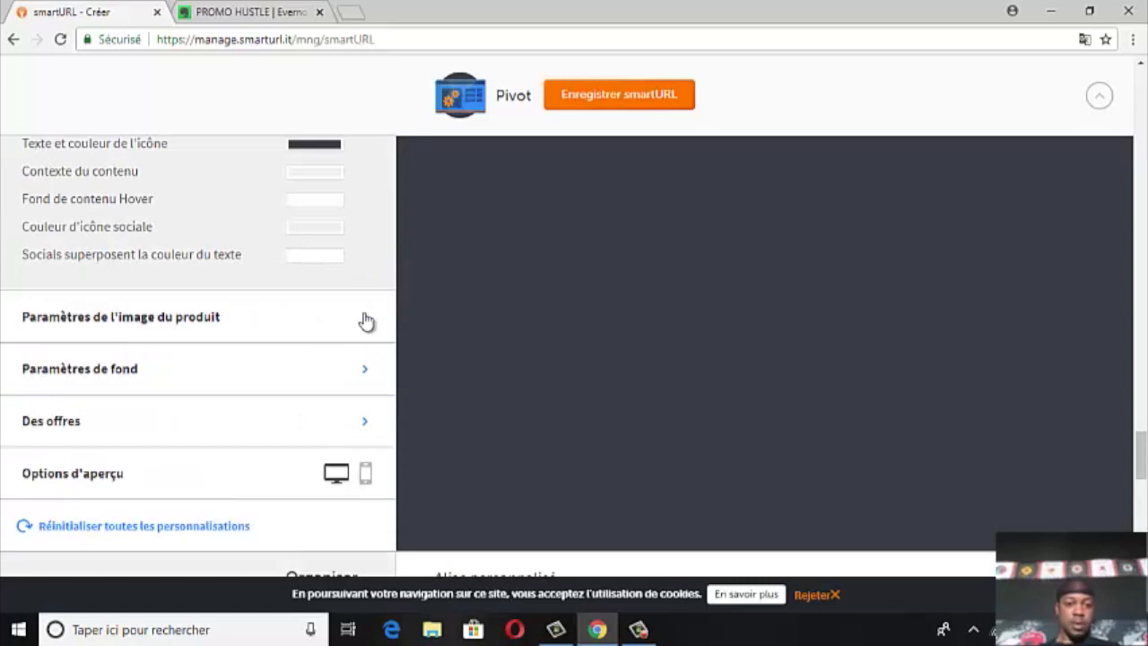
pyautogui.click(364, 319)
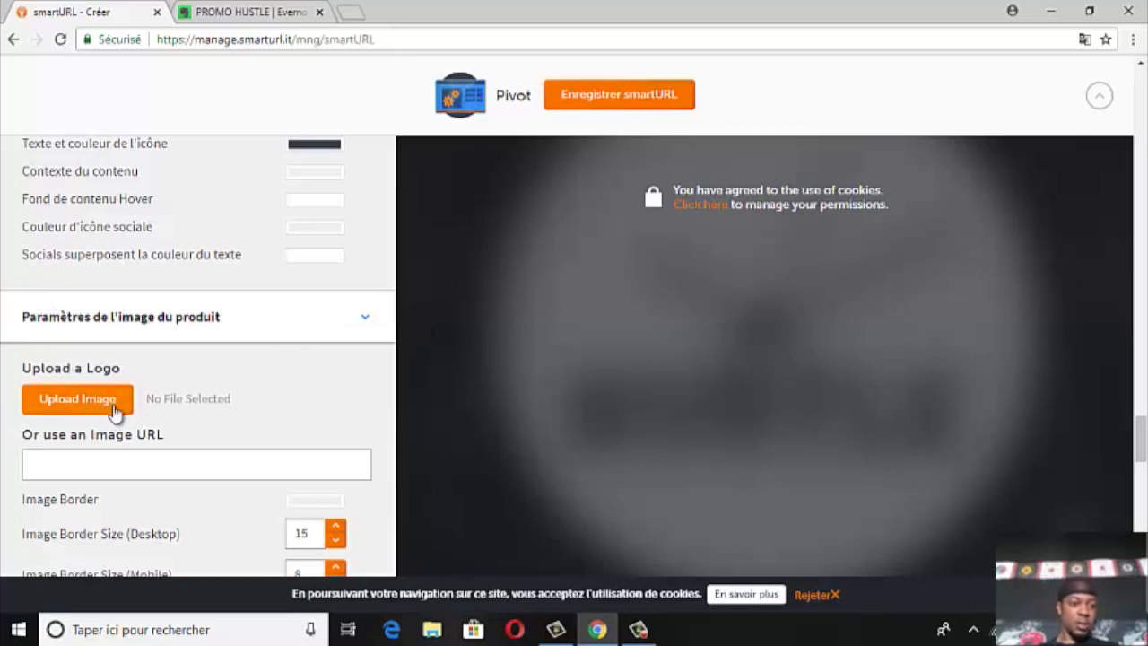
pyautogui.scroll(-3, 121, 405)
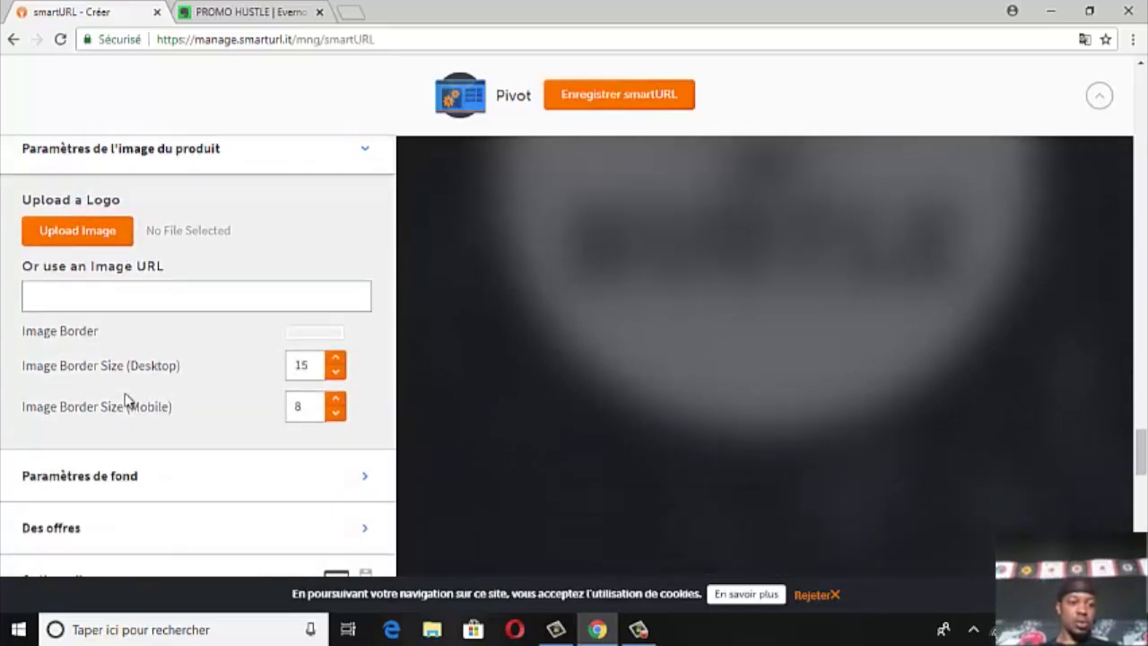
pyautogui.scroll(-3, 125, 400)
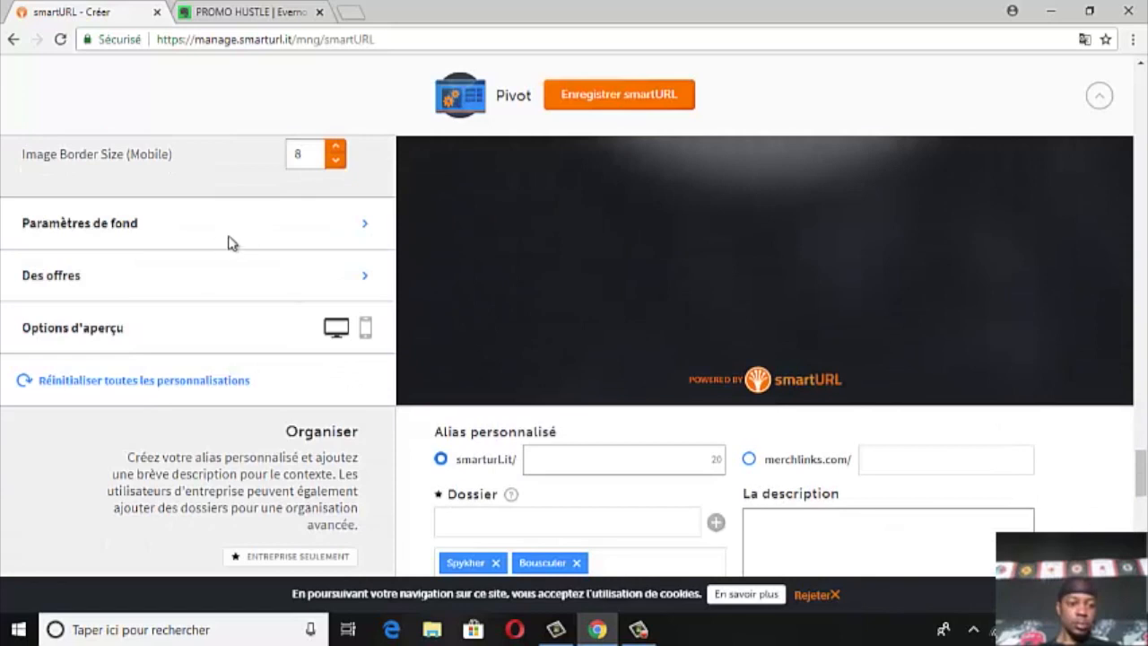
pyautogui.click(363, 231)
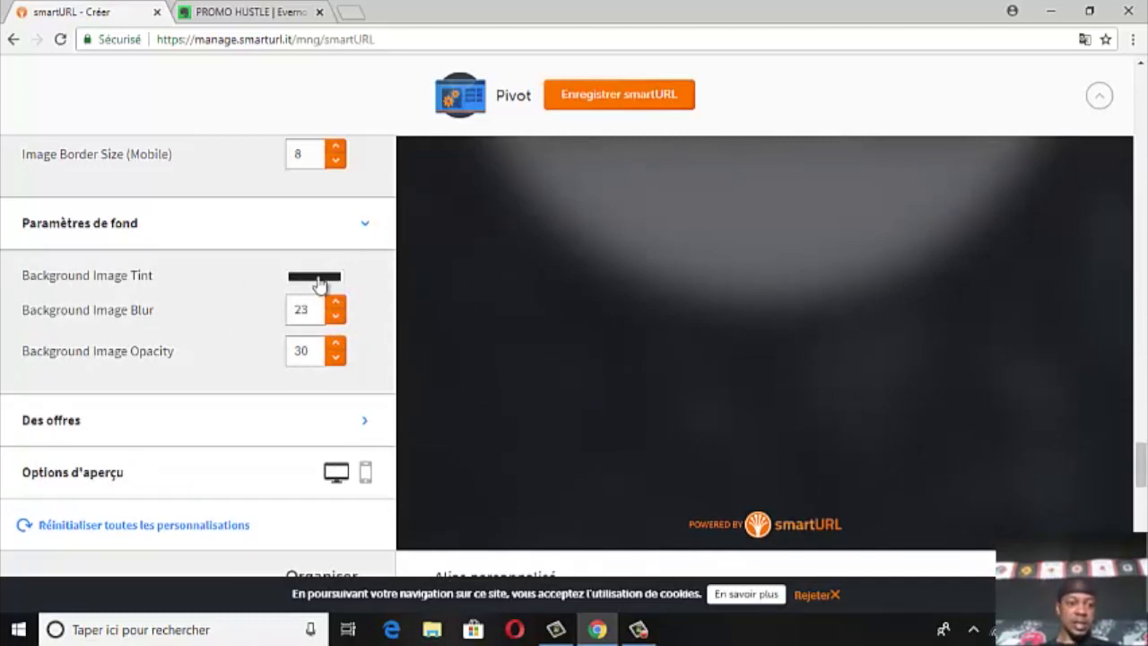
pyautogui.click(319, 283)
pyautogui.click(65, 342)
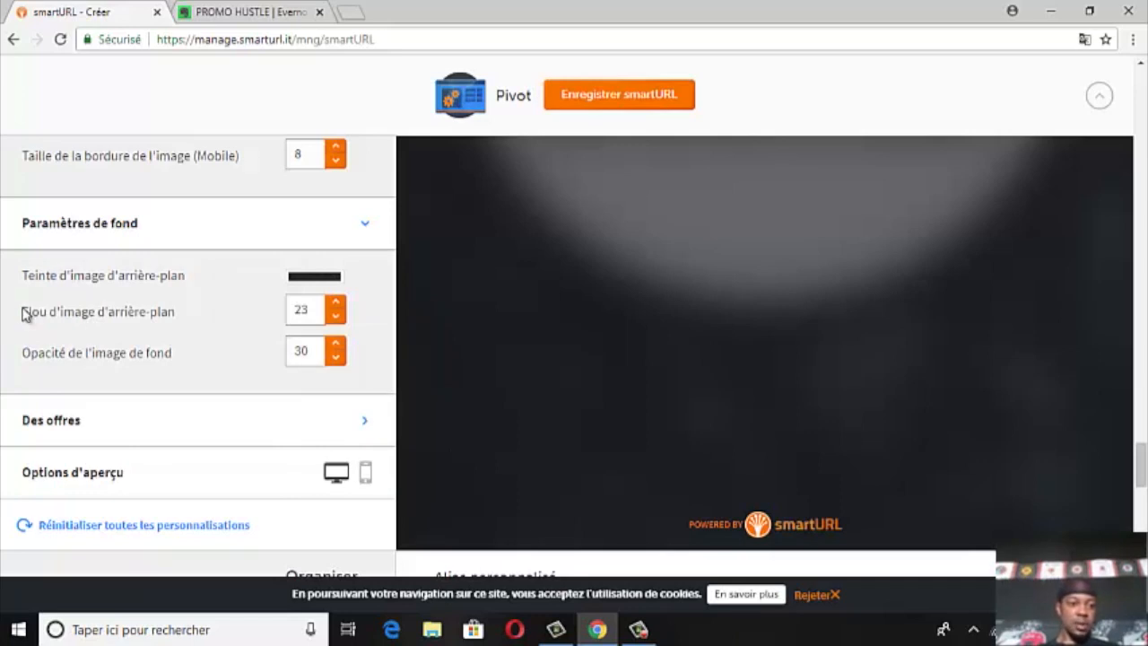
pyautogui.moveTo(57, 314); pyautogui.dragTo(26, 359)
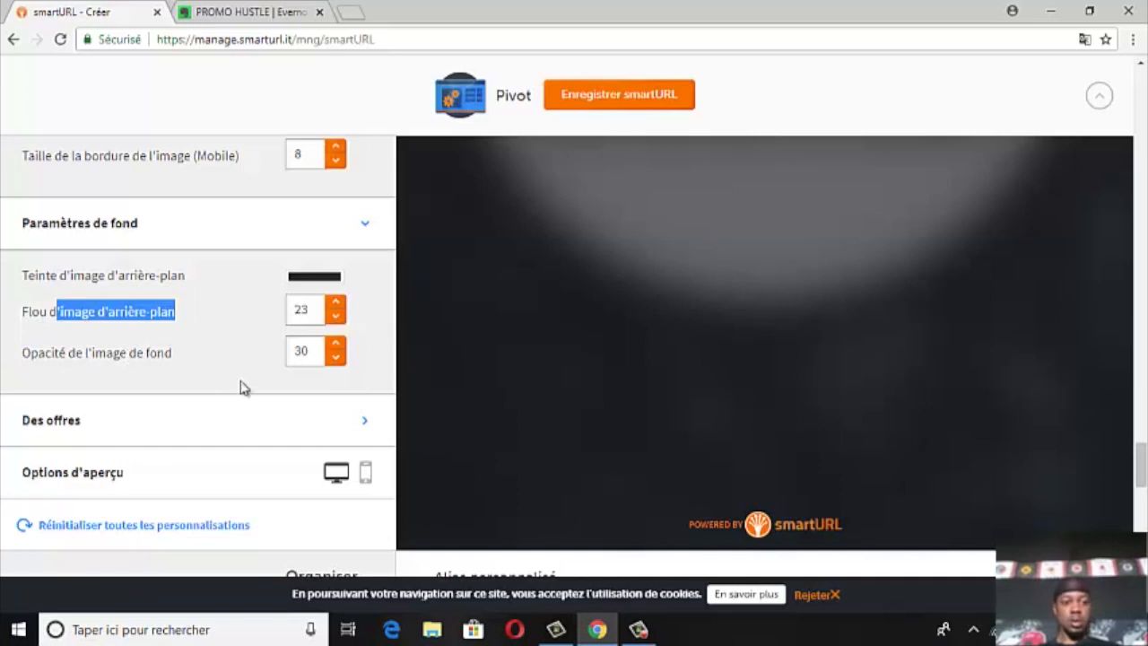
# Review the offer settings, check the sponsored Apple Music offer in the page preview, and disable the offer
pyautogui.click(364, 422)
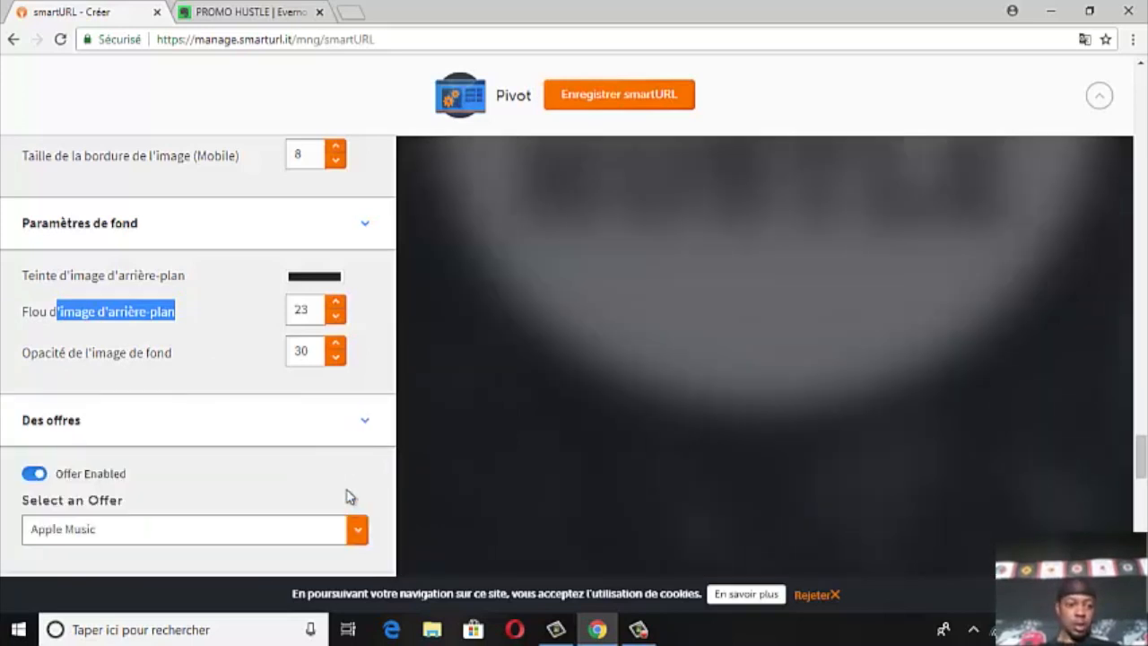
pyautogui.scroll(-3, 349, 497)
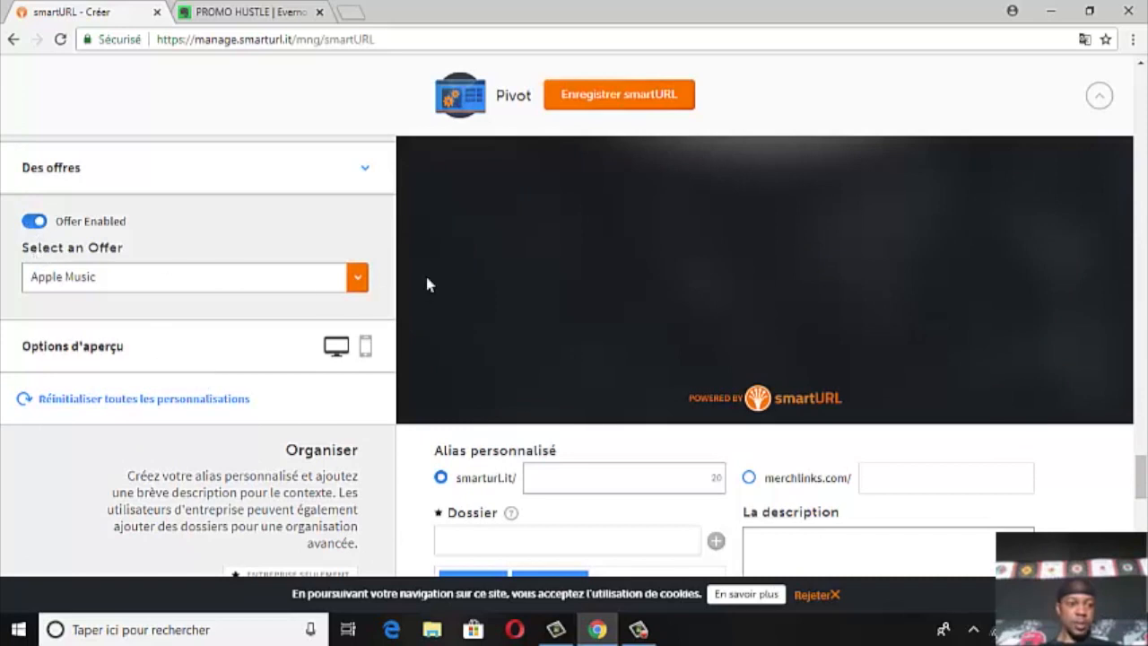
pyautogui.scroll(10, 1054, 331)
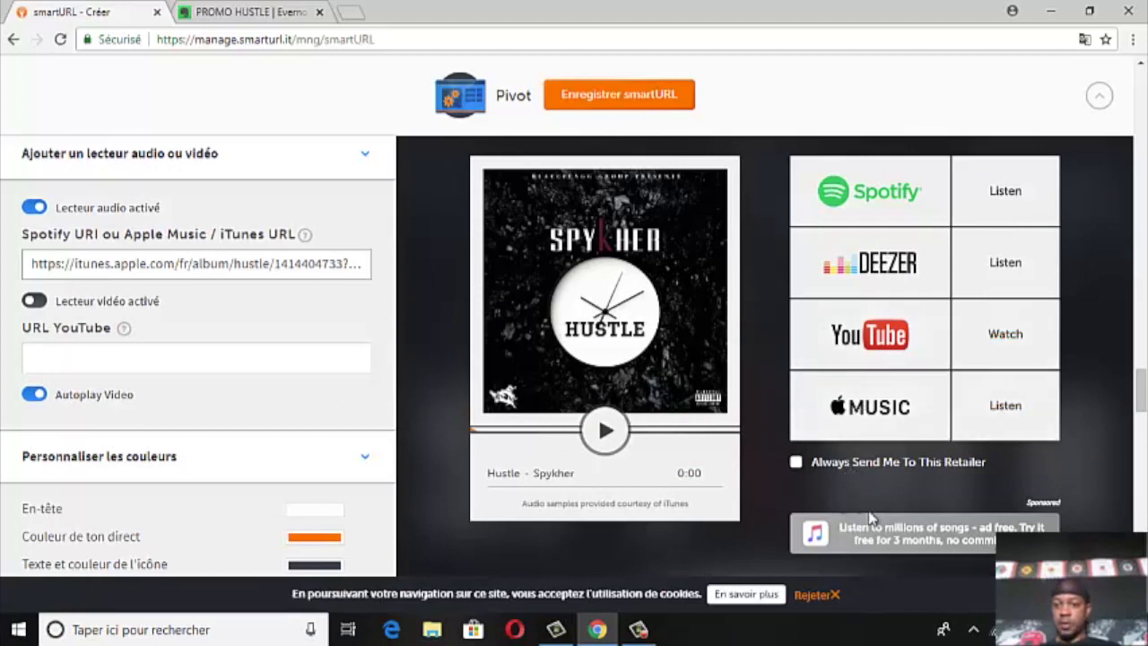
pyautogui.scroll(-10, 894, 556)
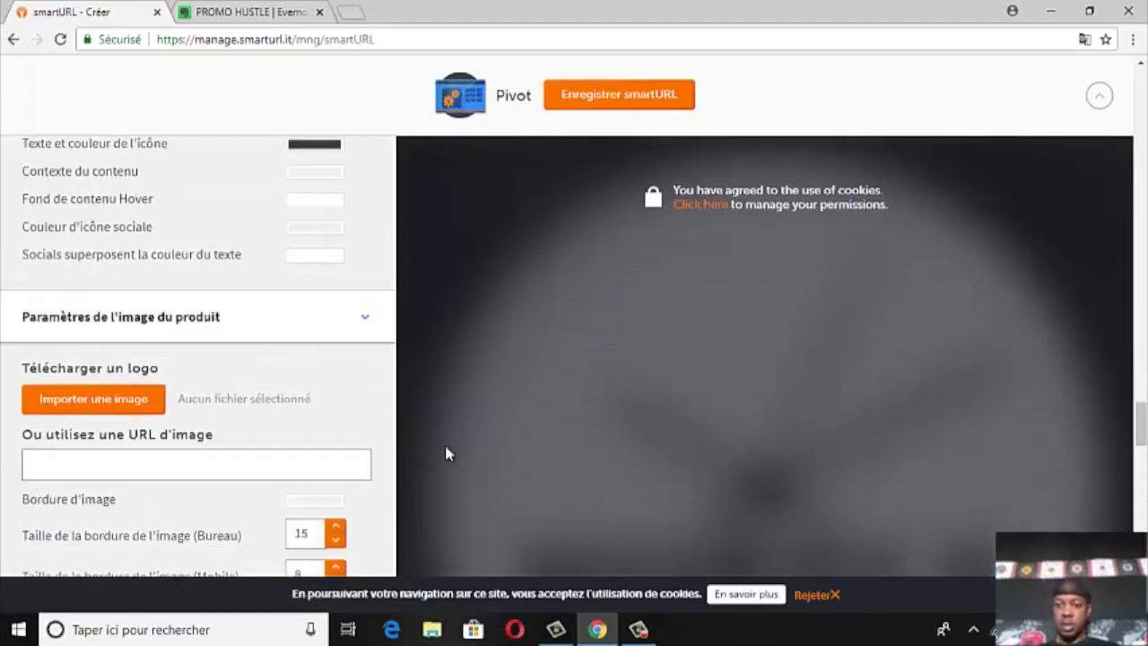
pyautogui.scroll(-2, 447, 448)
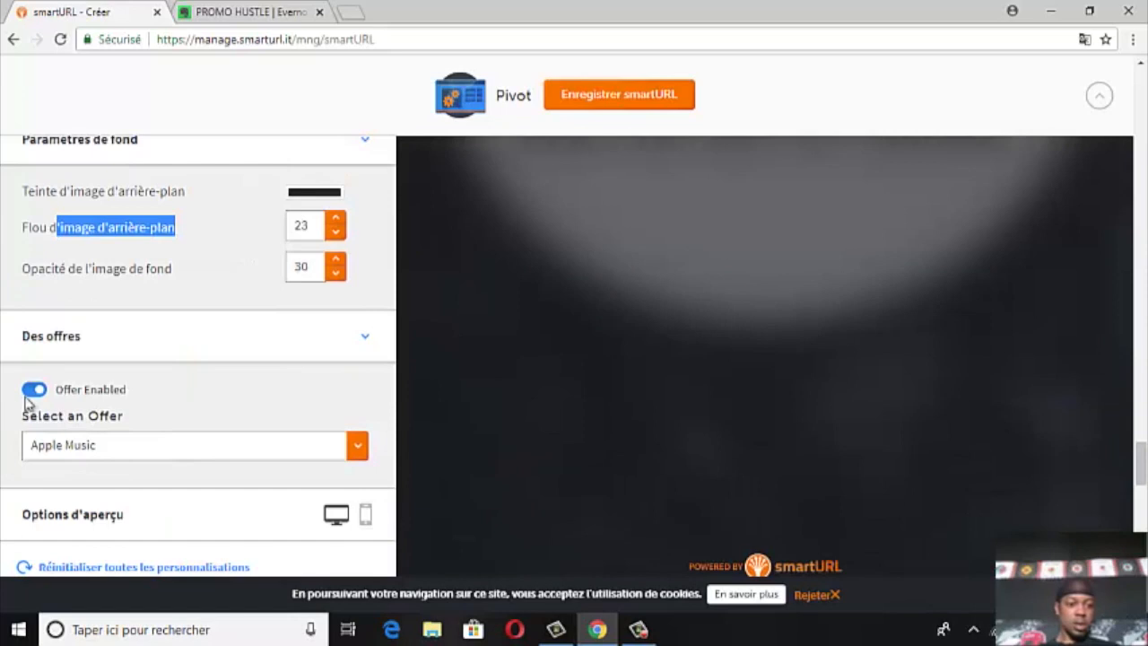
pyautogui.click(33, 392)
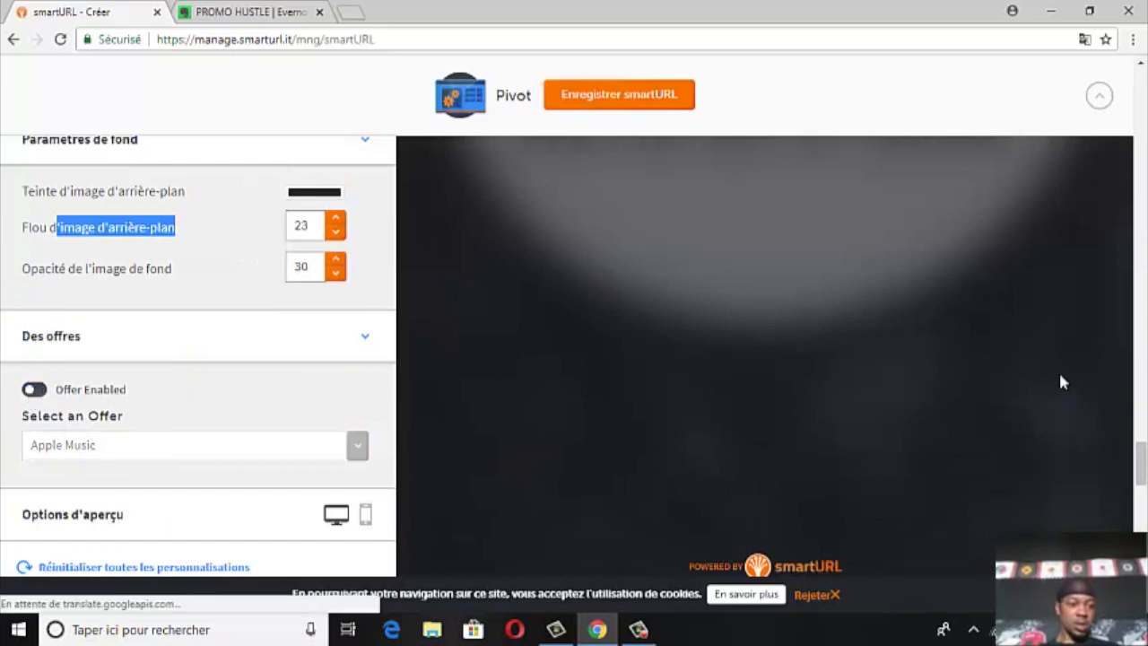
# Examine the page preview below the retailer blocks for the sponsored offer and look over the remaining customization settings
pyautogui.scroll(-5, 1058, 372)
pyautogui.scroll(10, 1057, 374)
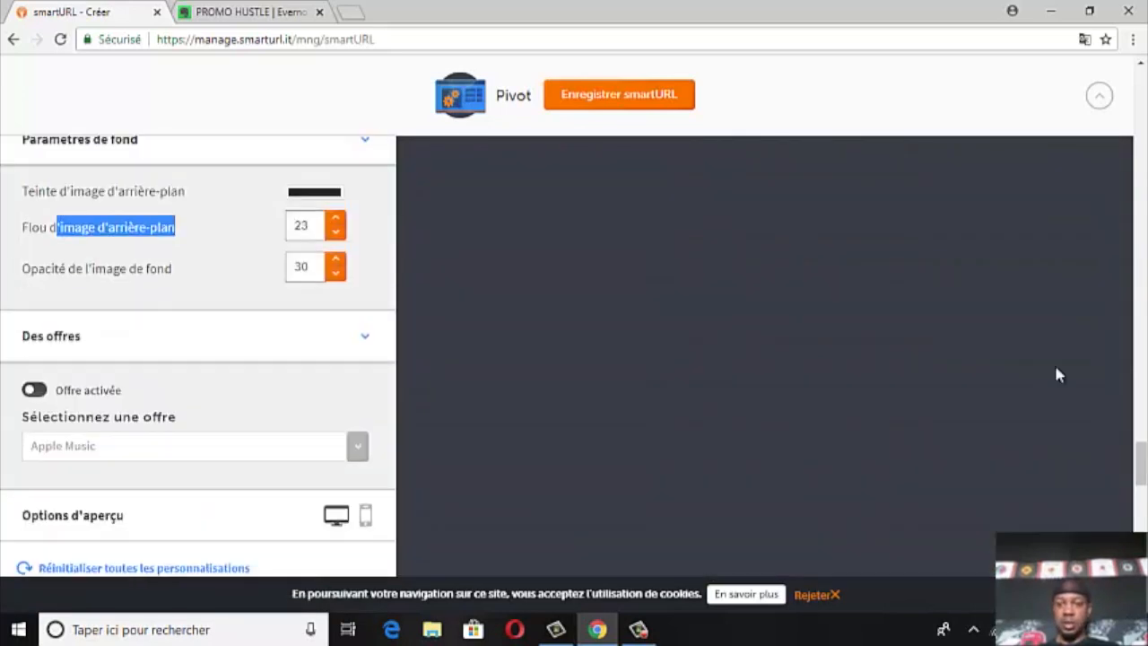
pyautogui.scroll(7, 1058, 374)
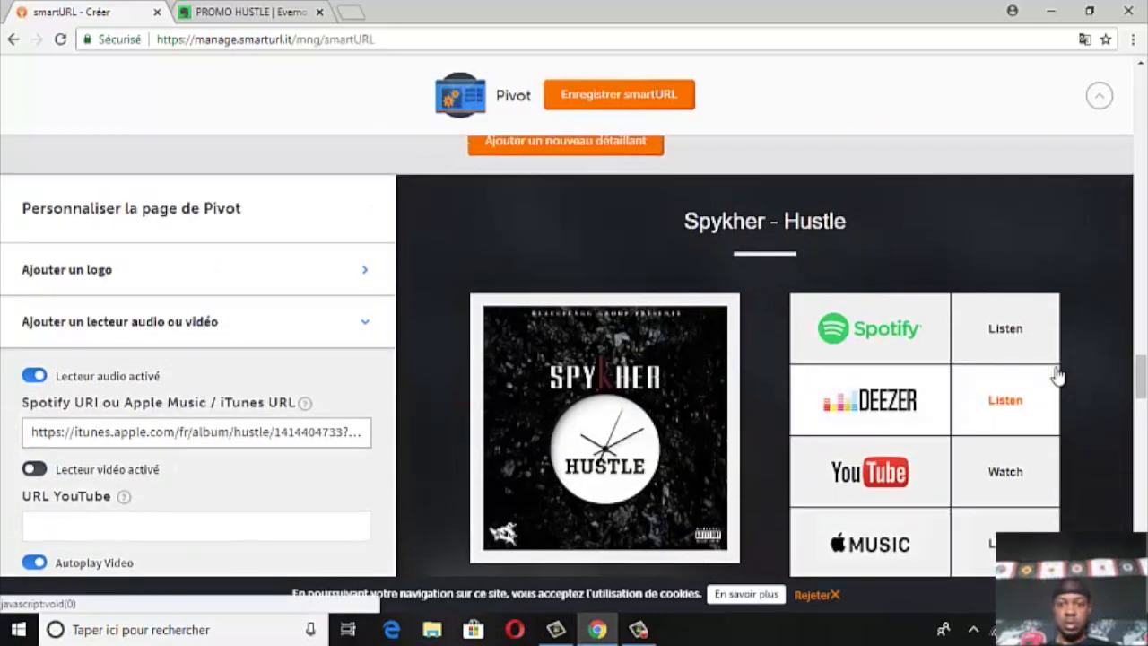
pyautogui.scroll(-2, 1058, 375)
pyautogui.scroll(-1, 1058, 375)
pyautogui.scroll(1, 1053, 363)
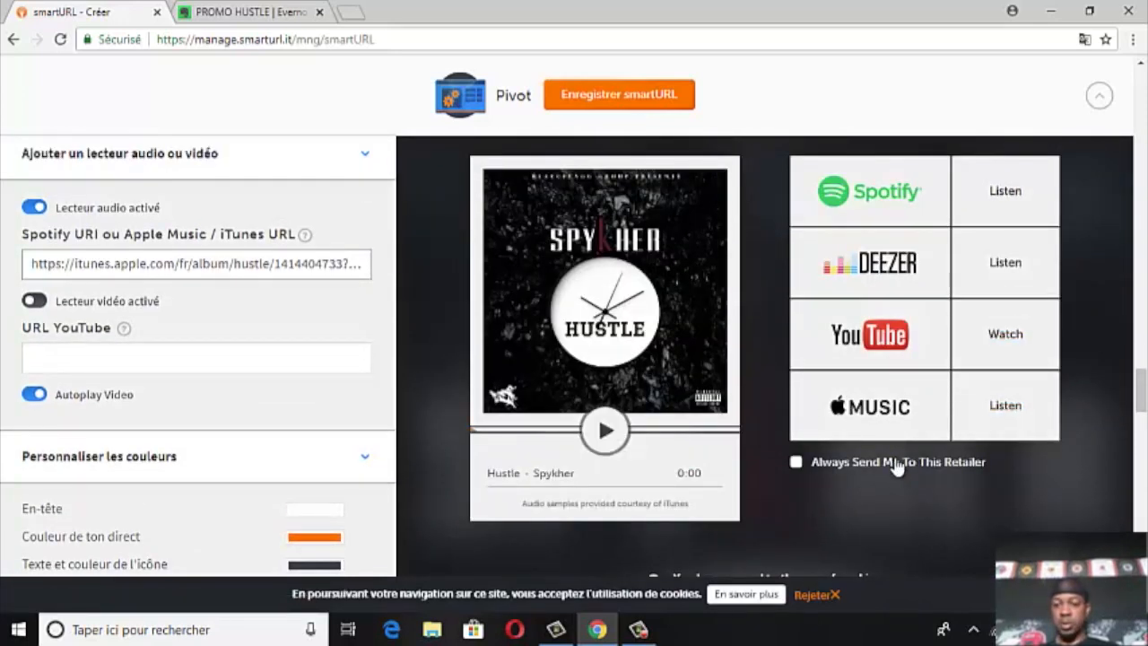
pyautogui.scroll(-2, 632, 457)
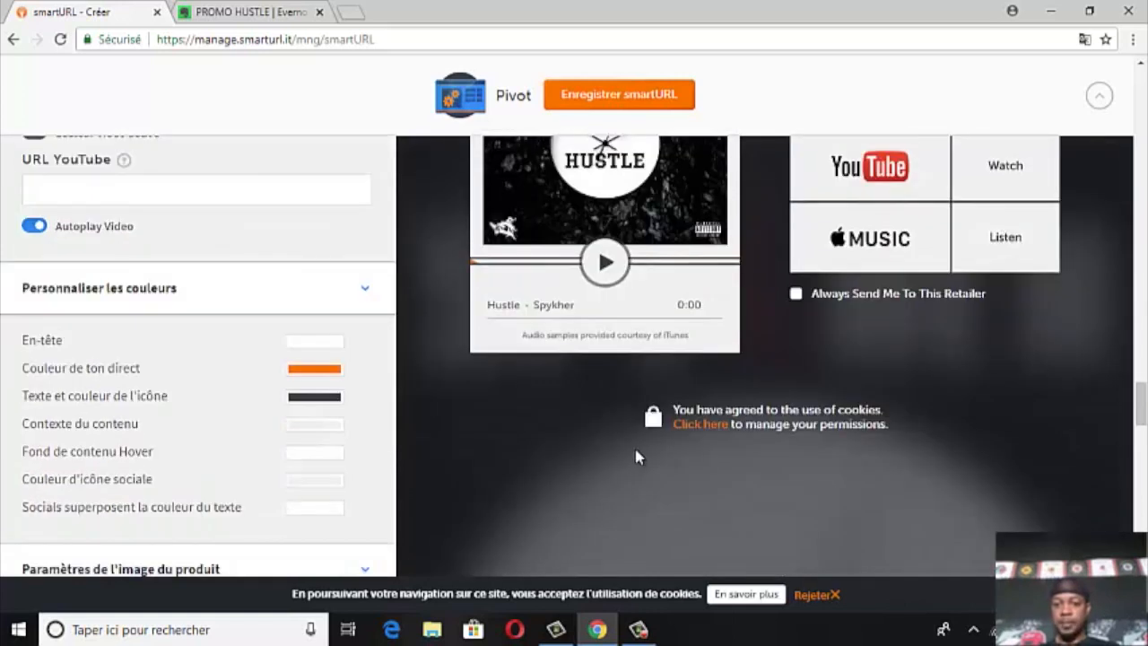
pyautogui.scroll(3, 635, 453)
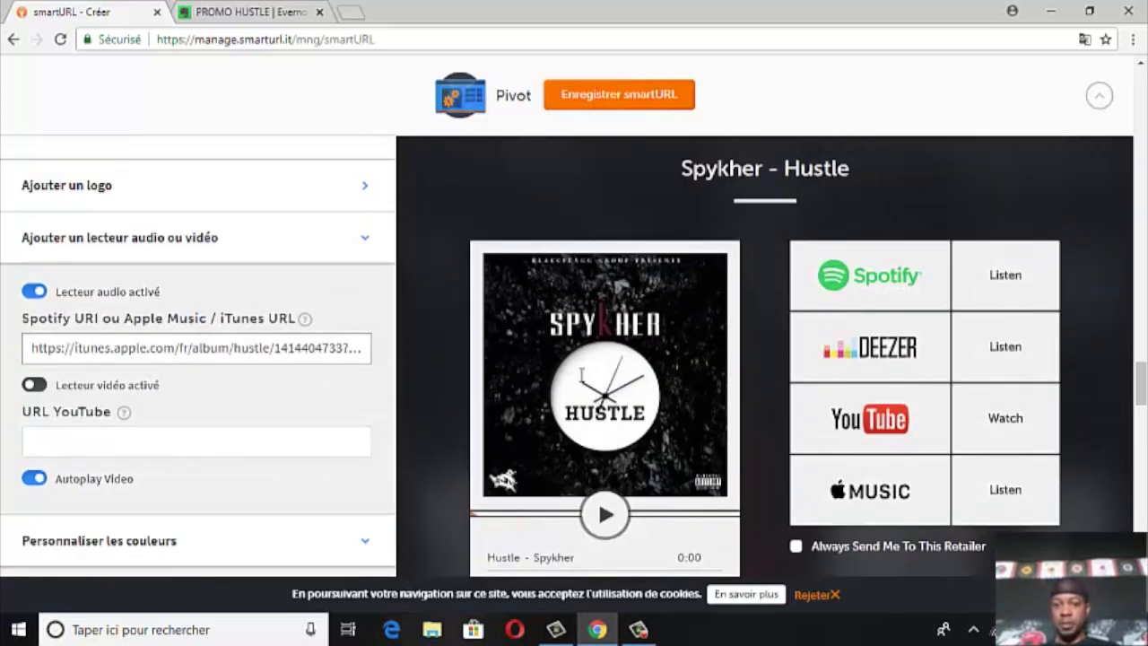
pyautogui.scroll(-9, 694, 448)
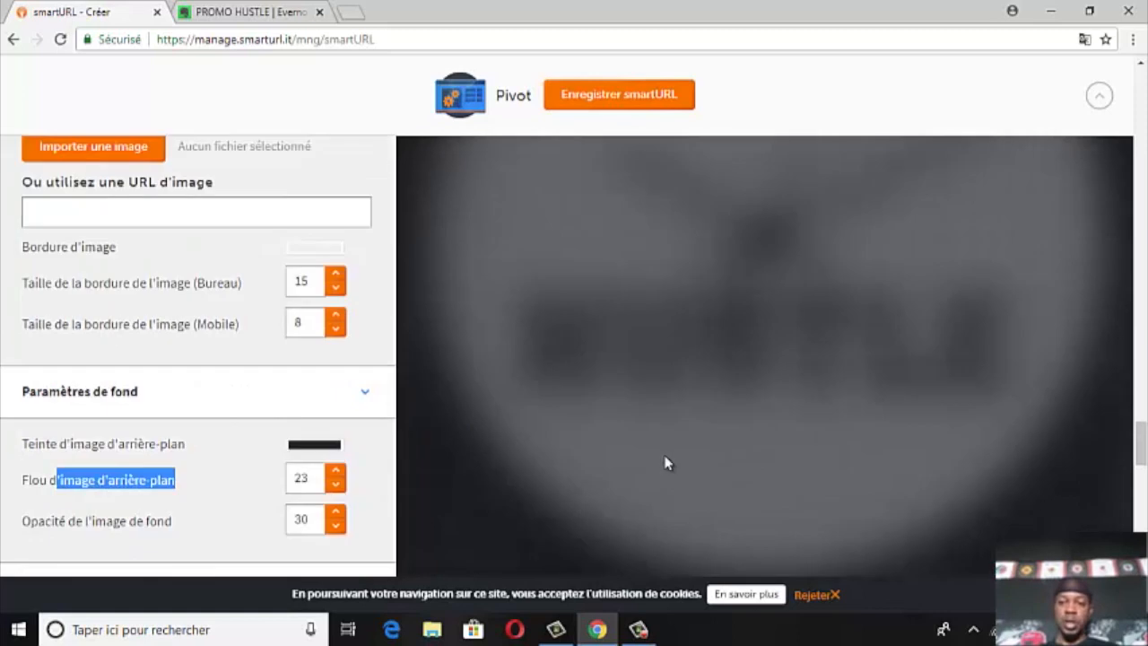
pyautogui.scroll(-6, 54, 346)
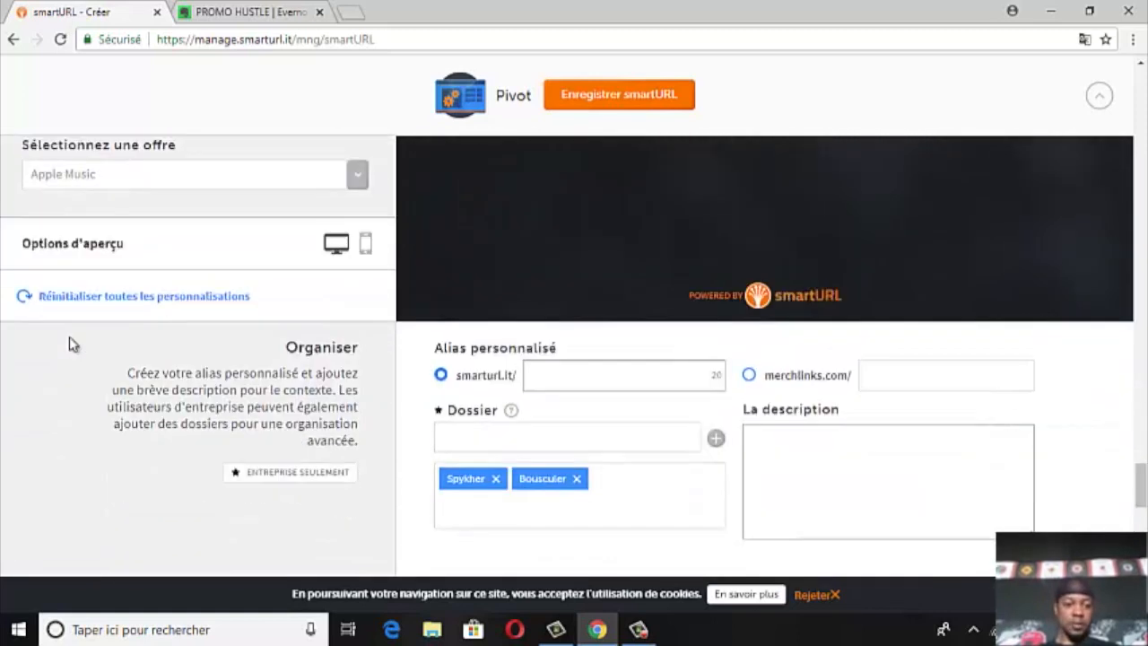
pyautogui.scroll(-1, 72, 344)
pyautogui.scroll(2, 71, 344)
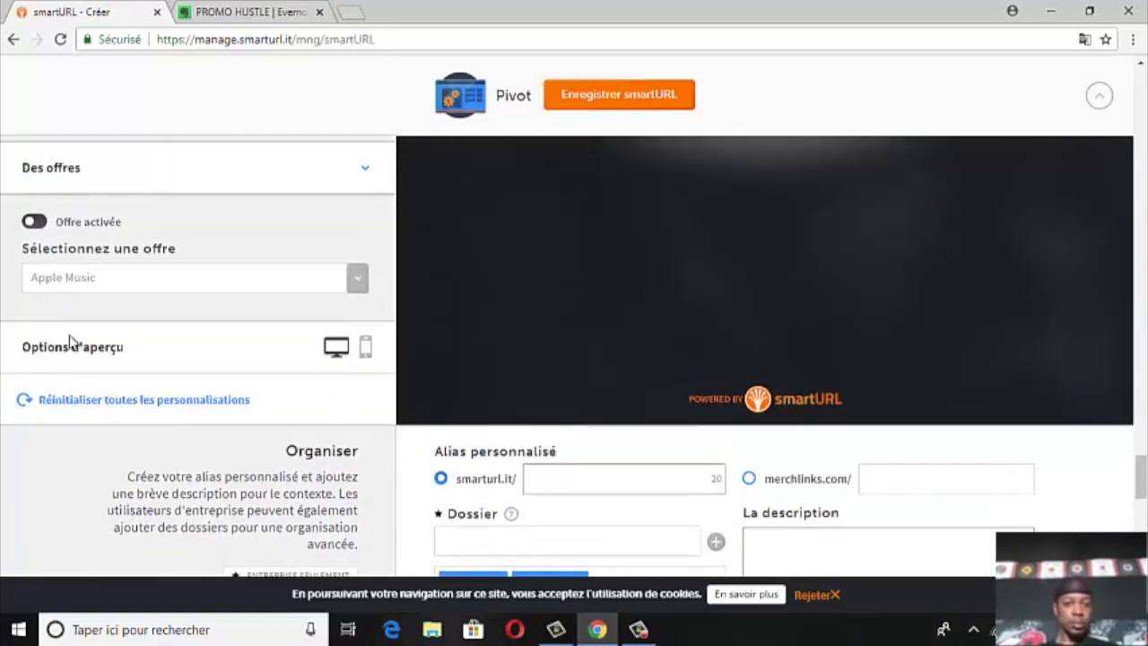
# Collapse the offers section (Des offres) and switch the Pivot page preview to the mobile layout
pyautogui.scroll(1, 72, 342)
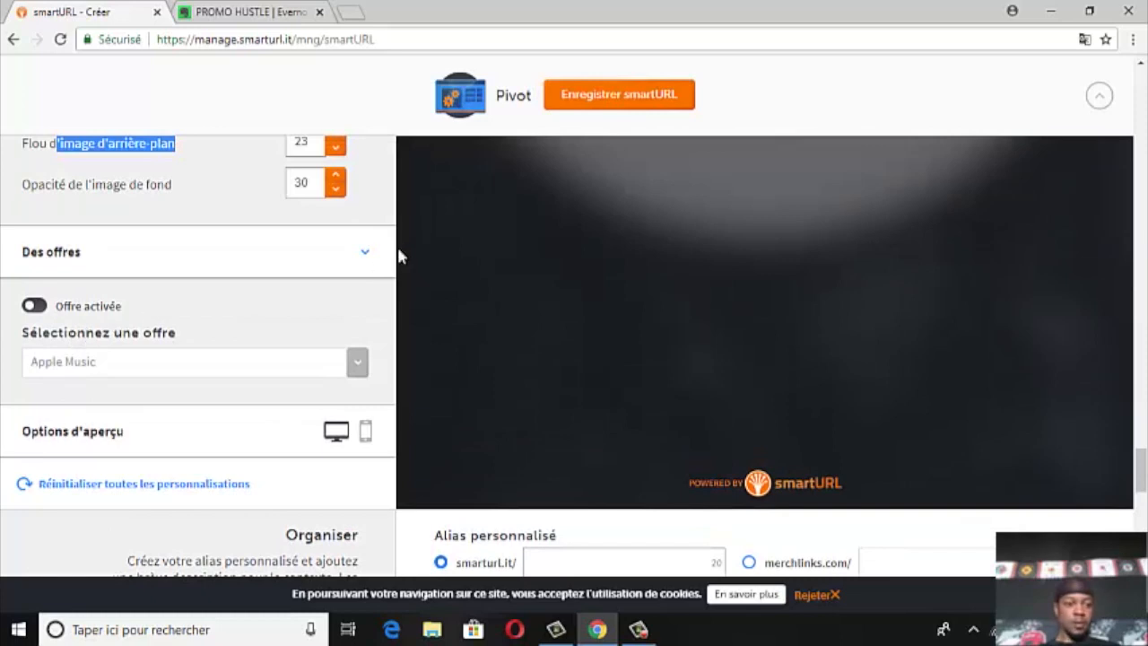
pyautogui.click(365, 257)
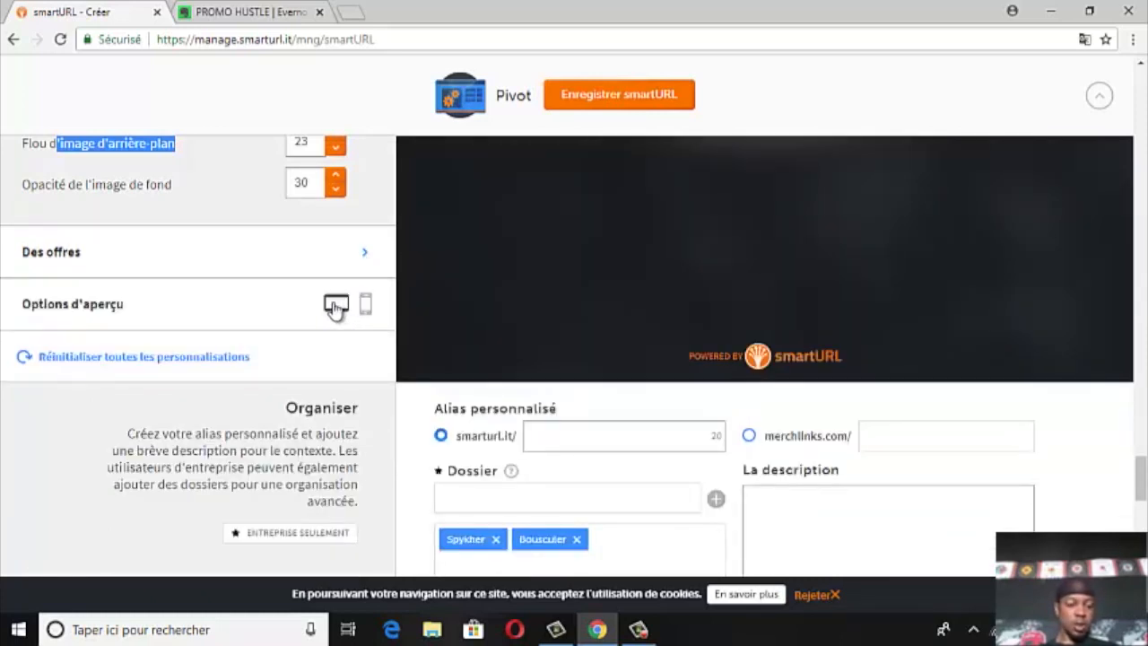
pyautogui.click(335, 307)
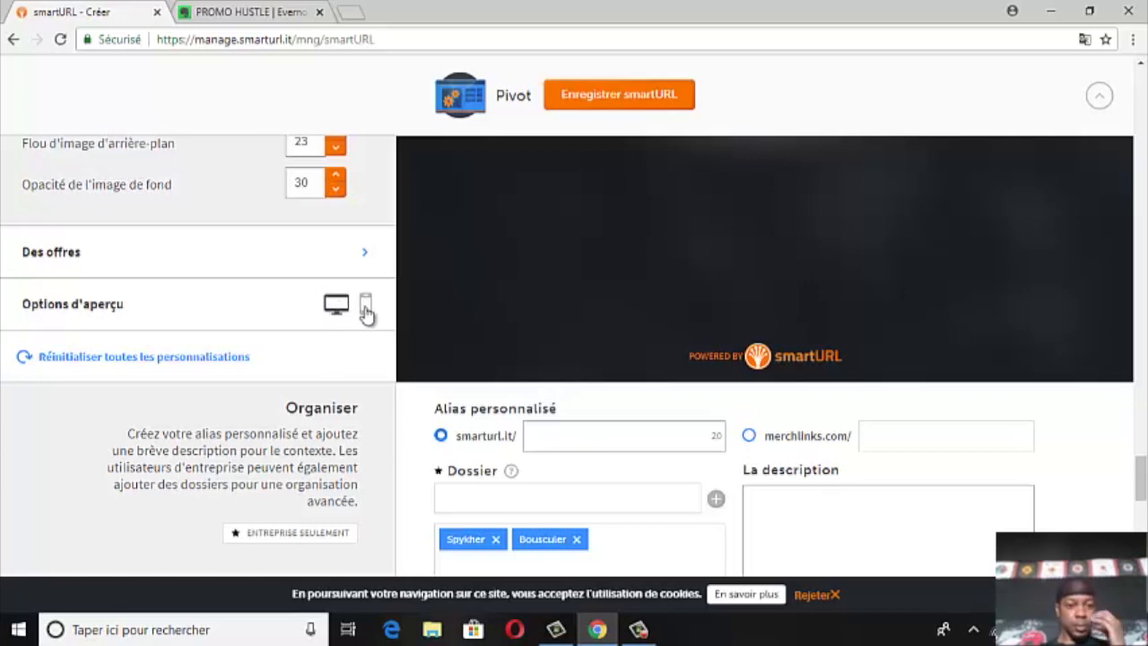
pyautogui.click(365, 308)
pyautogui.scroll(5, 790, 354)
pyautogui.scroll(10, 791, 362)
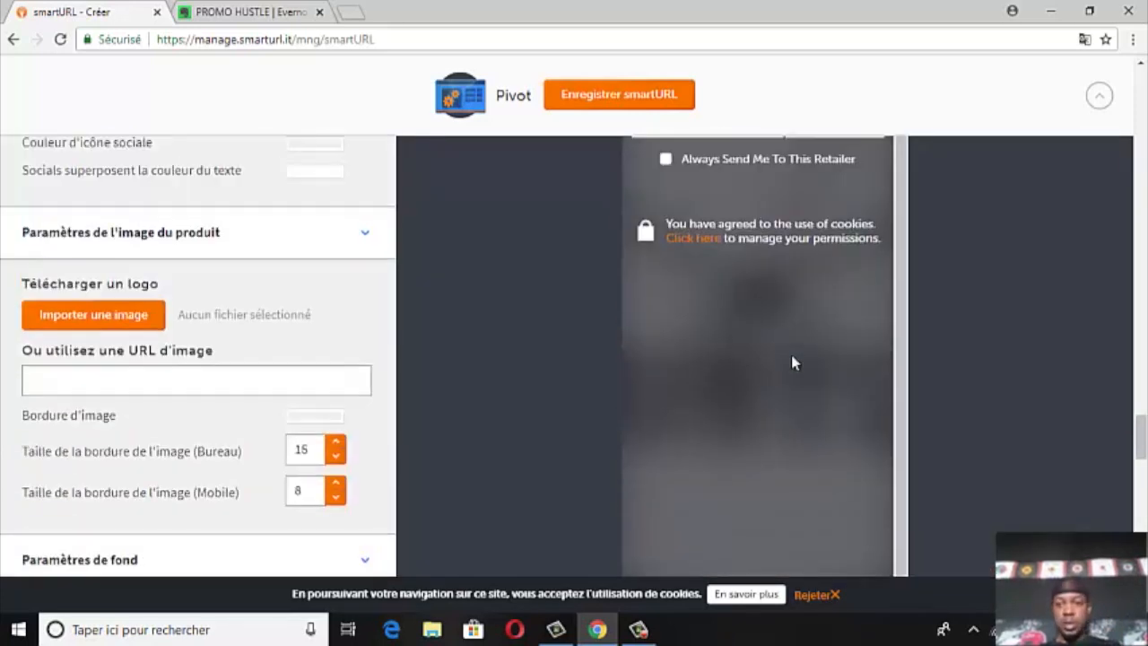
# Check the Pivot page's mobile preview, switch it back to the desktop layout and look over the result
pyautogui.scroll(2, 792, 361)
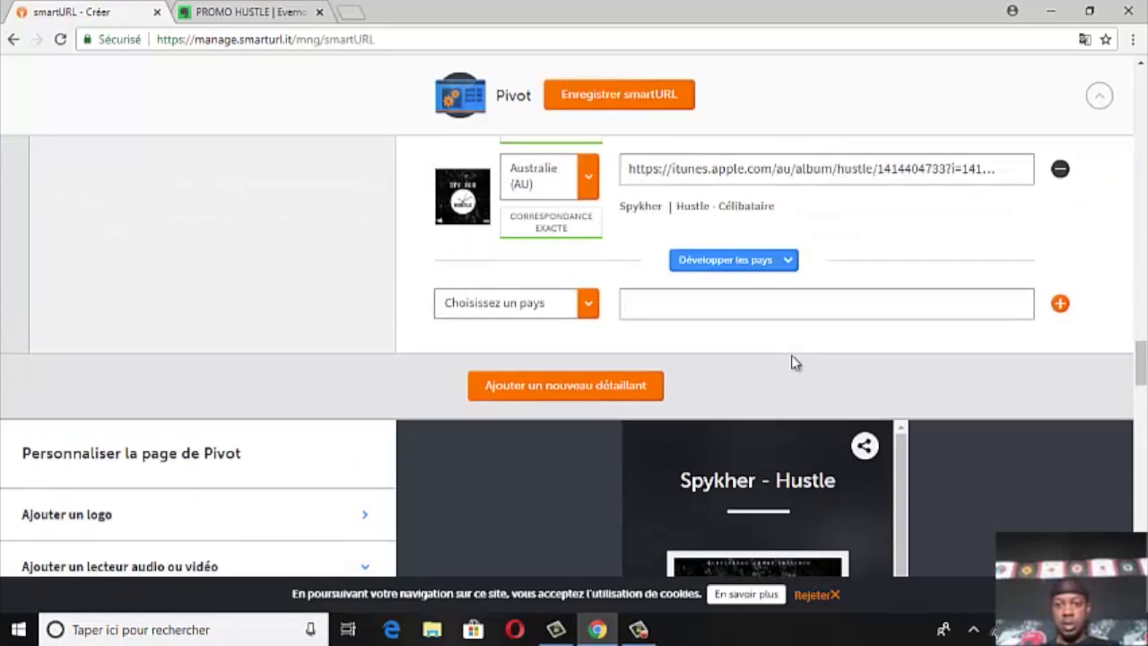
pyautogui.scroll(-5, 792, 361)
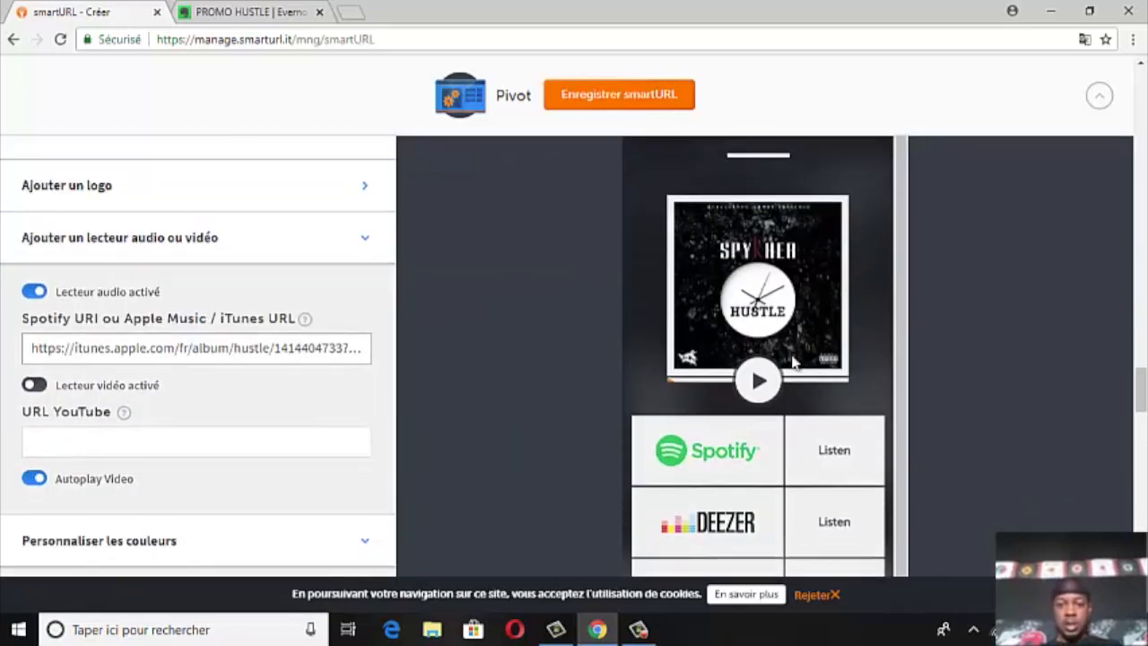
pyautogui.scroll(-8, 792, 359)
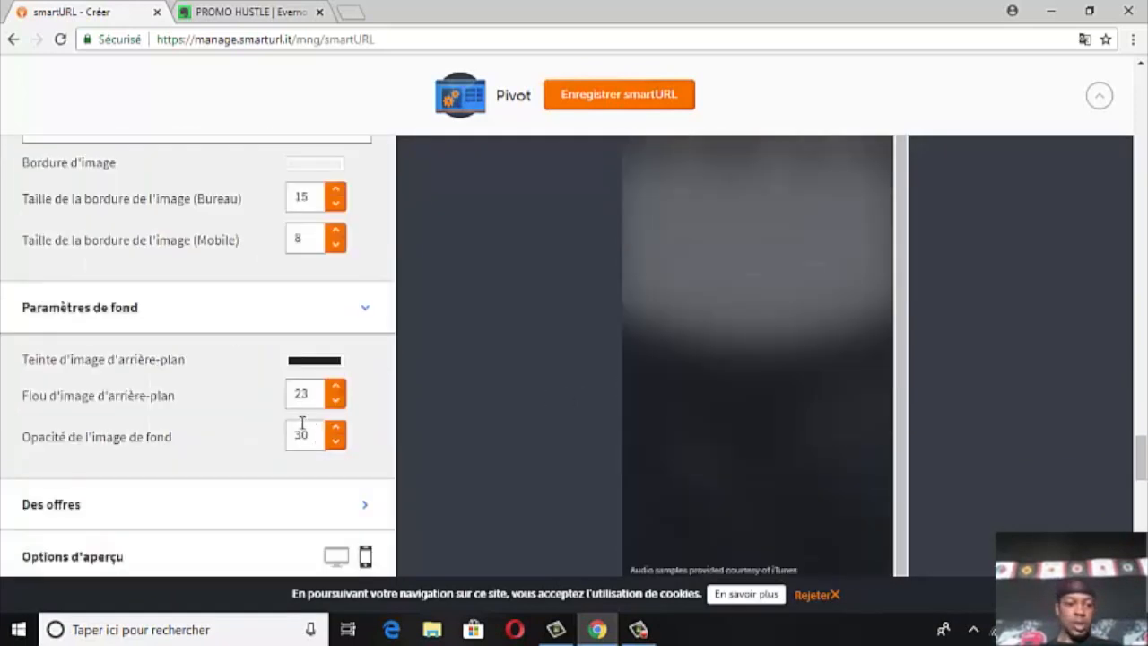
pyautogui.scroll(-2, 304, 475)
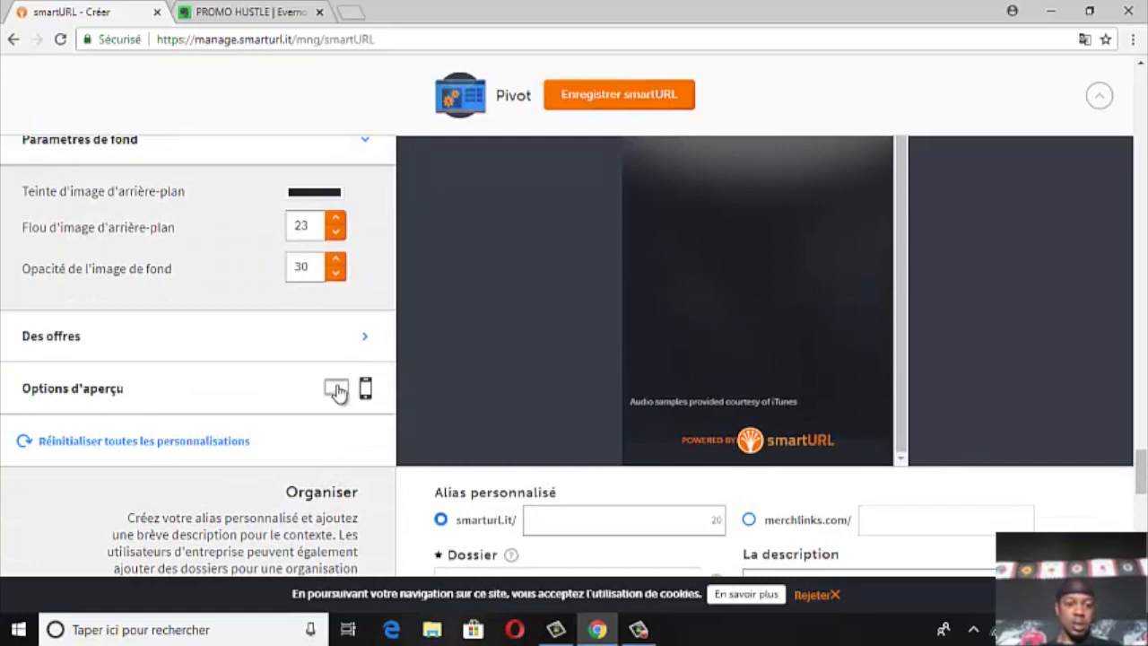
pyautogui.click(336, 390)
pyautogui.scroll(6, 663, 333)
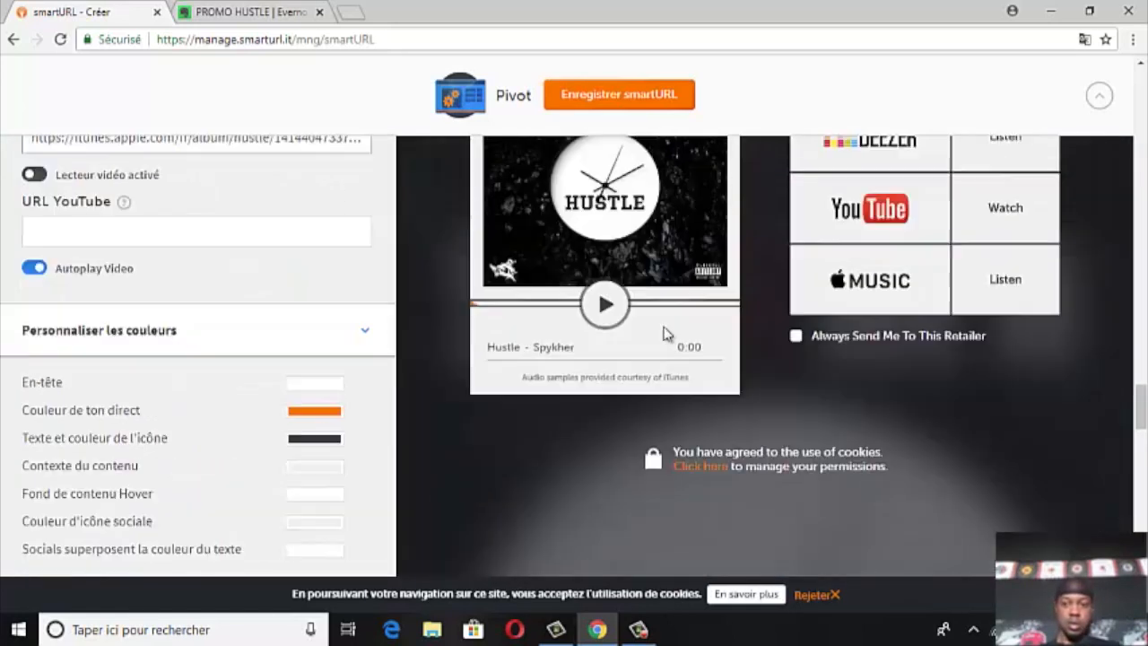
pyautogui.scroll(3, 663, 333)
pyautogui.scroll(3, 664, 333)
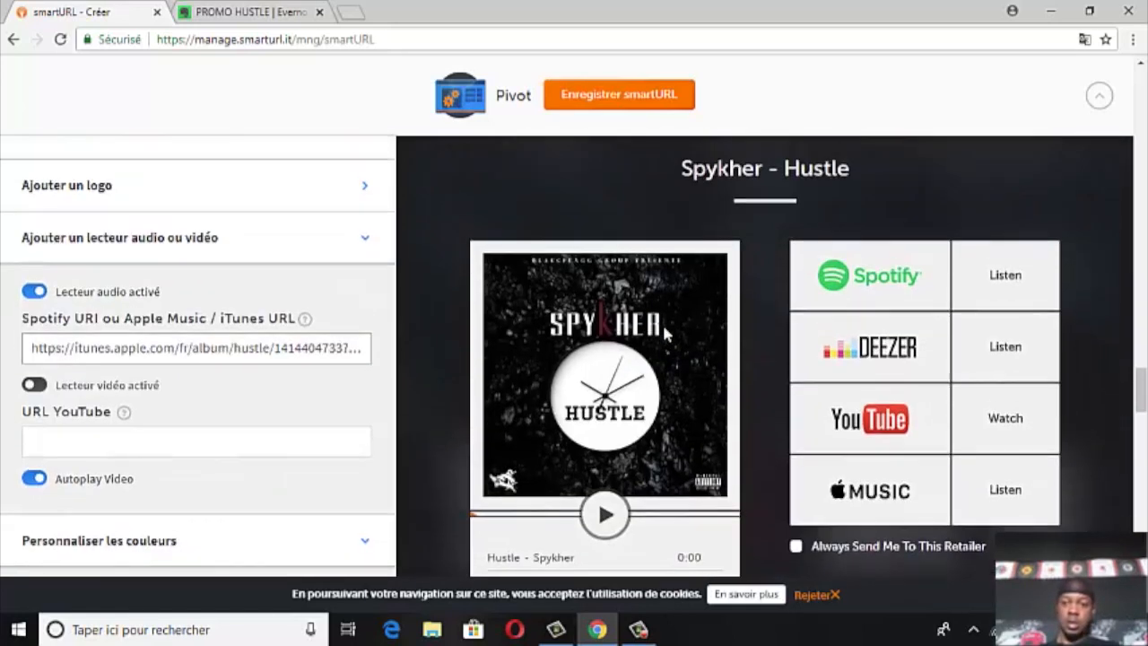
pyautogui.scroll(-12, 656, 324)
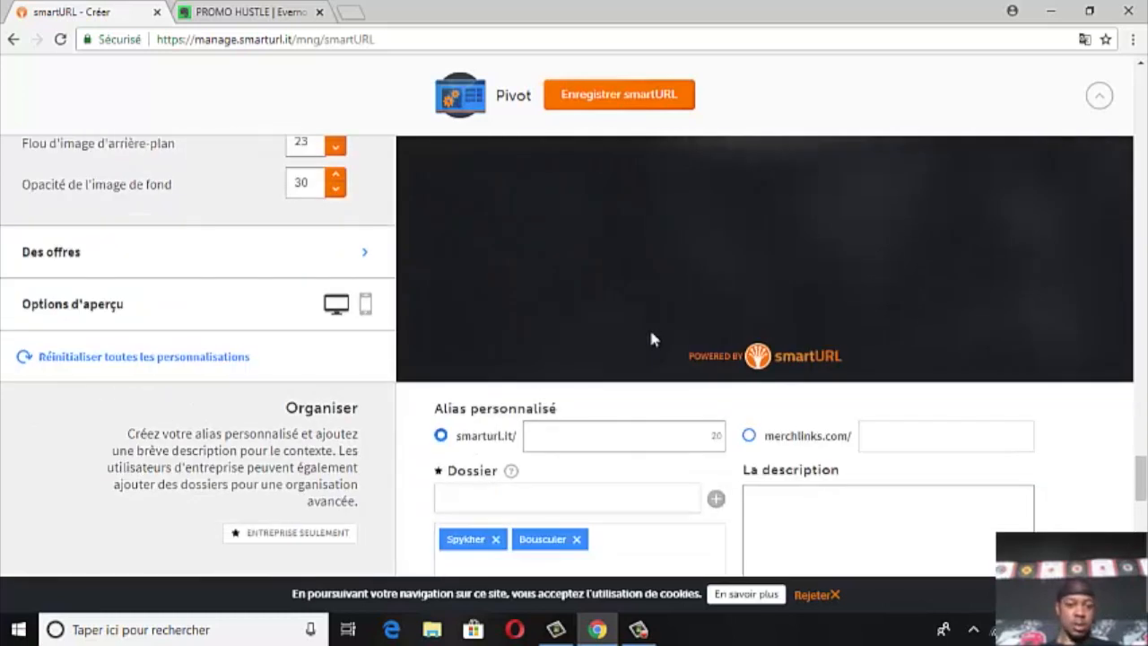
# Set the custom smarturl.it alias (Alias personnalisé) to "spkr-hustle"
pyautogui.scroll(-2, 650, 333)
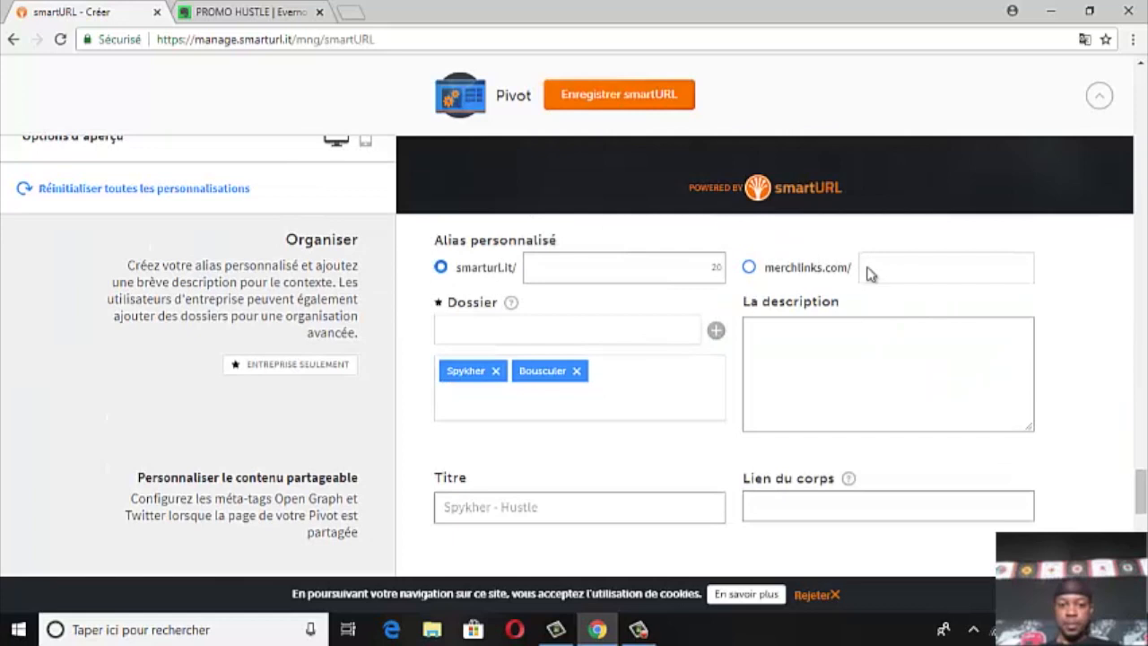
pyautogui.click(584, 260)
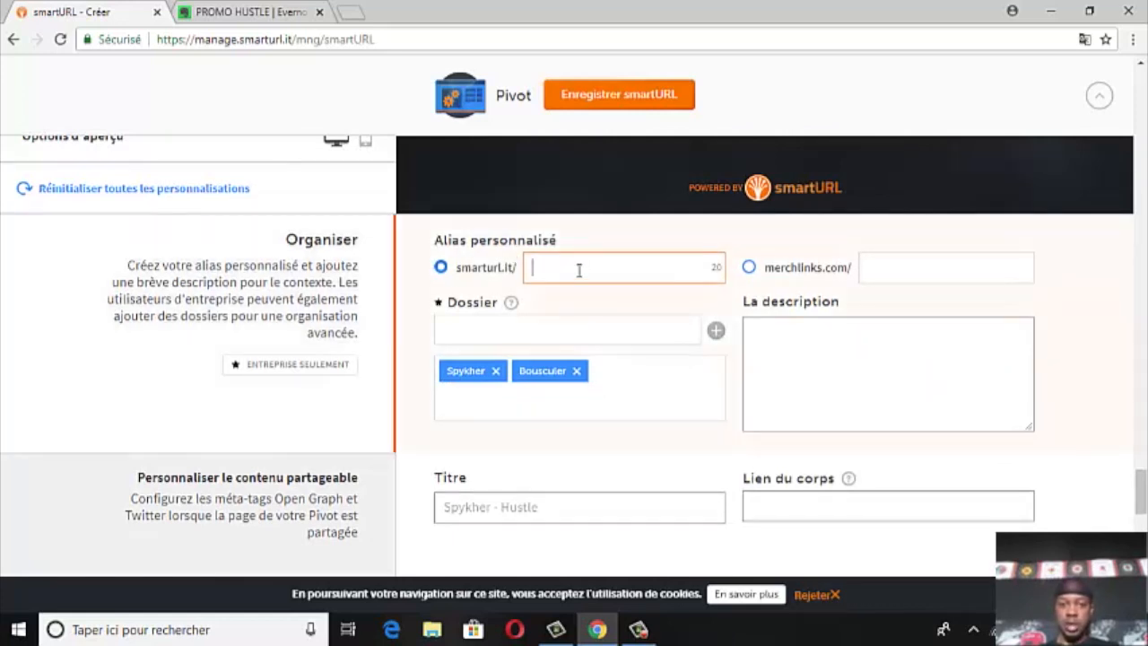
pyautogui.write('sp')
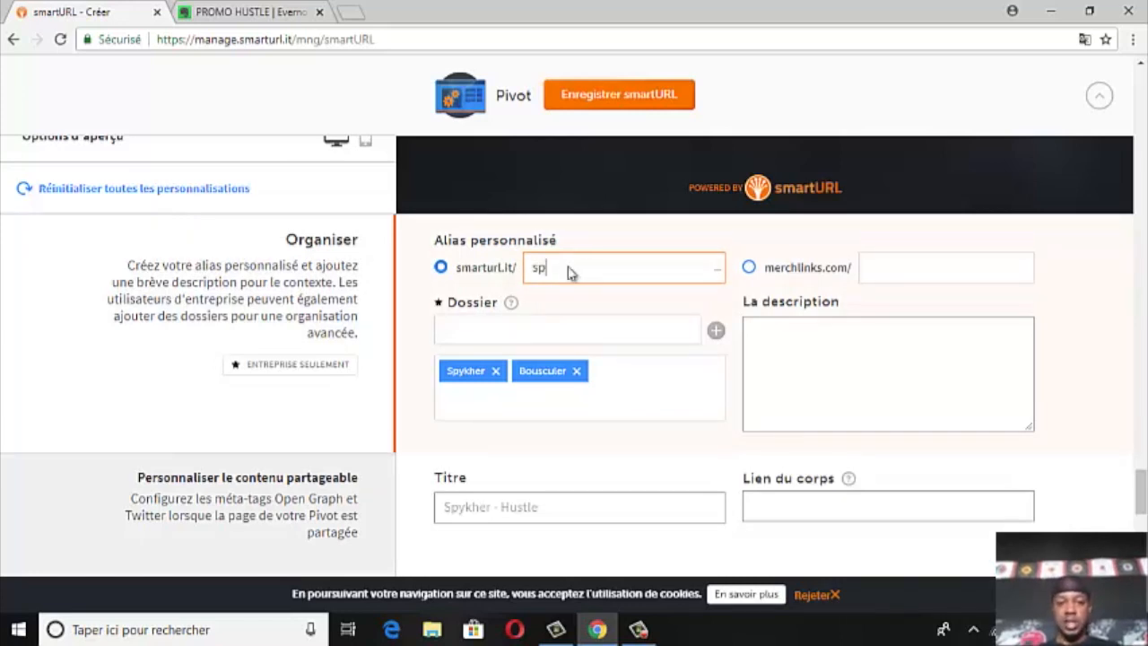
pyautogui.write('y')
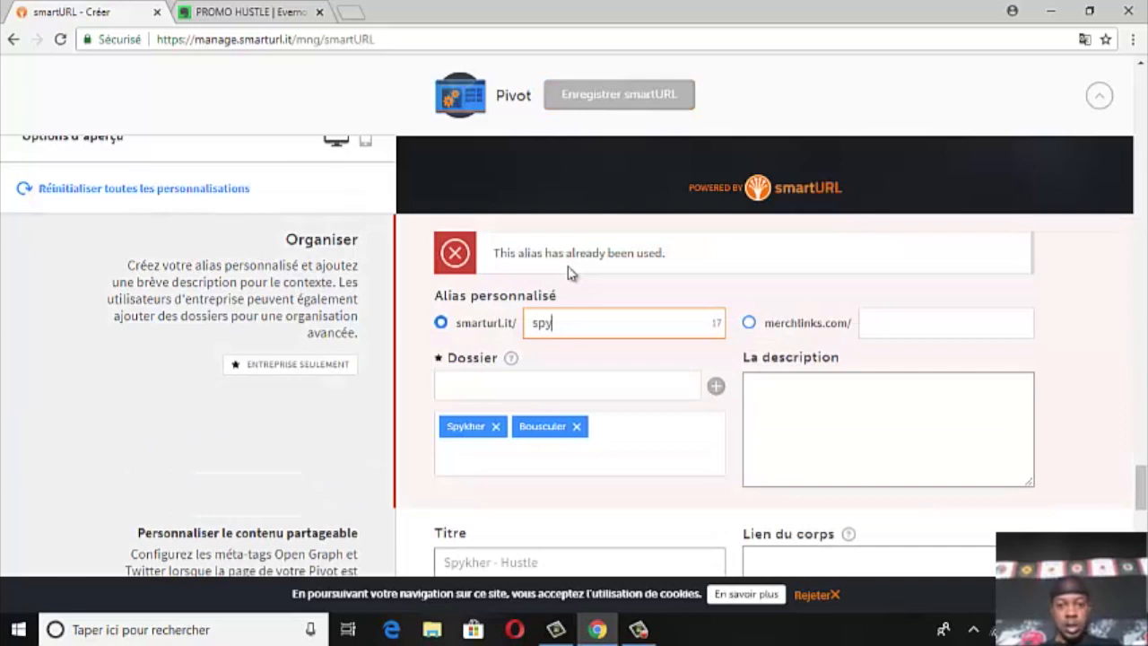
pyautogui.write('her')
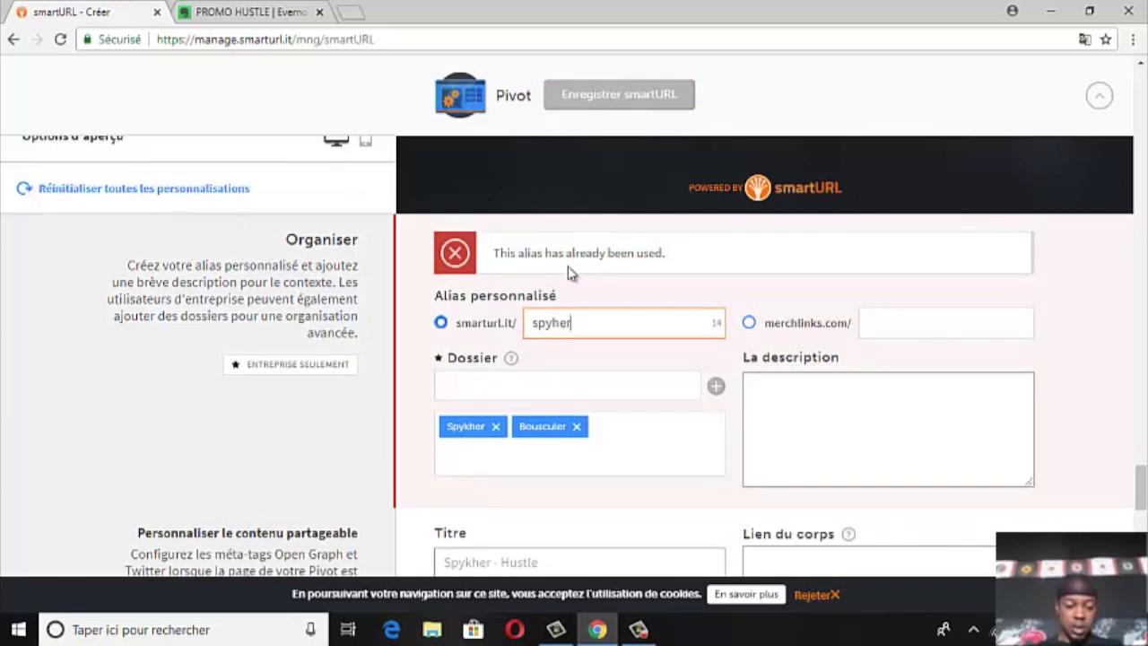
pyautogui.press('BackSpace')
pyautogui.press('BackSpace')
pyautogui.press('BackSpace')
pyautogui.press('BackSpace')
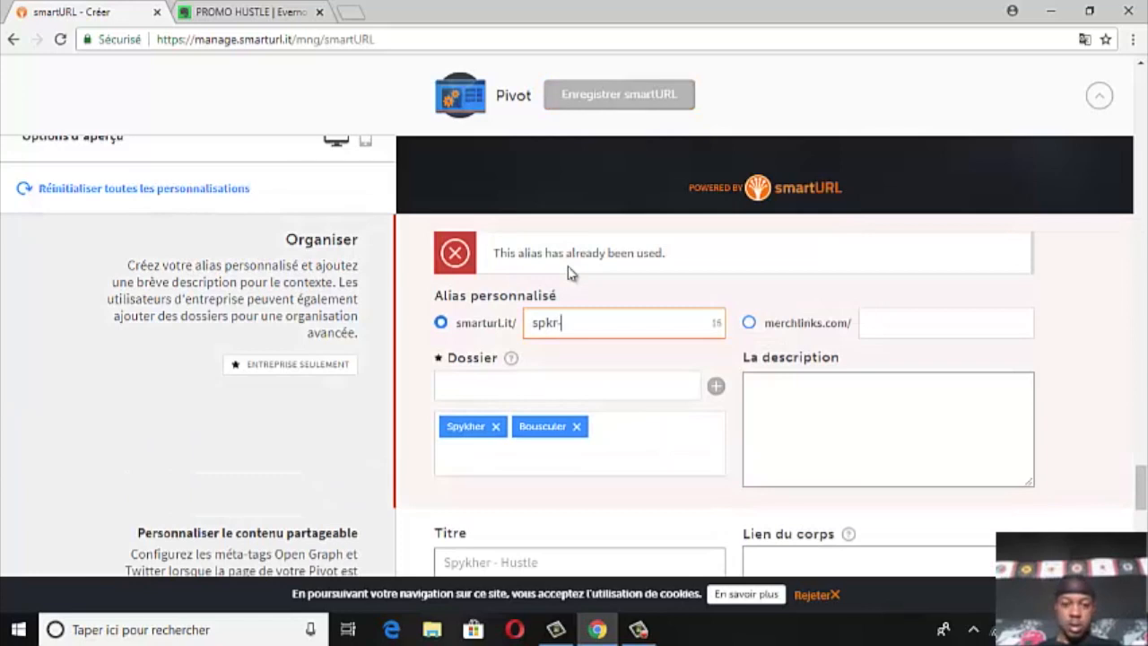
pyautogui.write('tle')
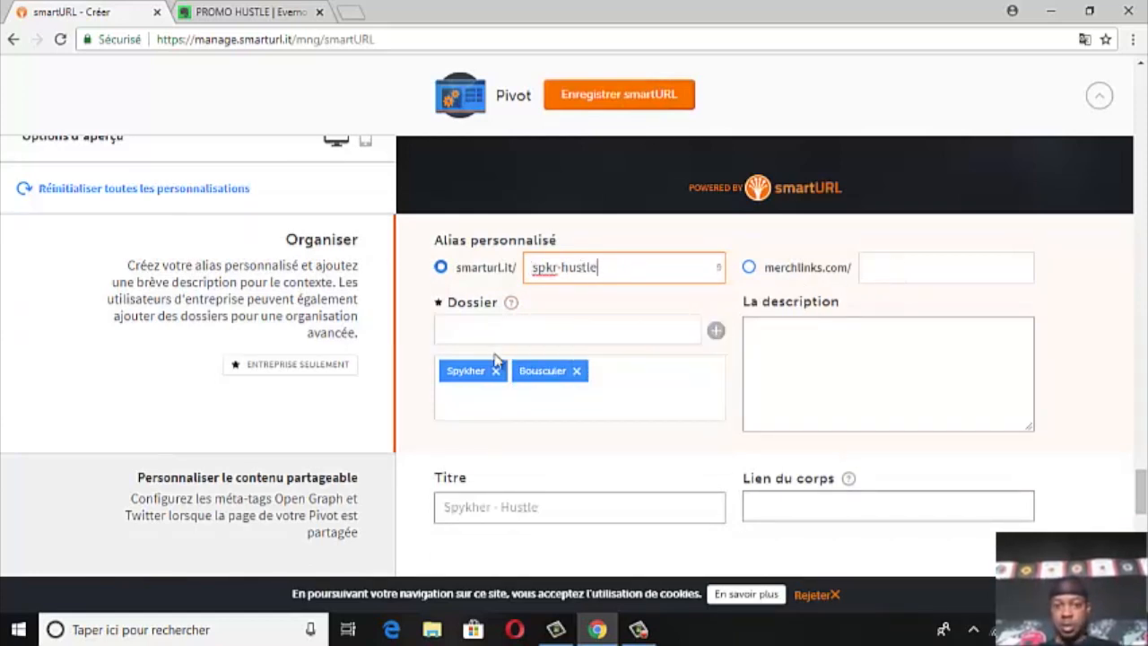
pyautogui.click(516, 334)
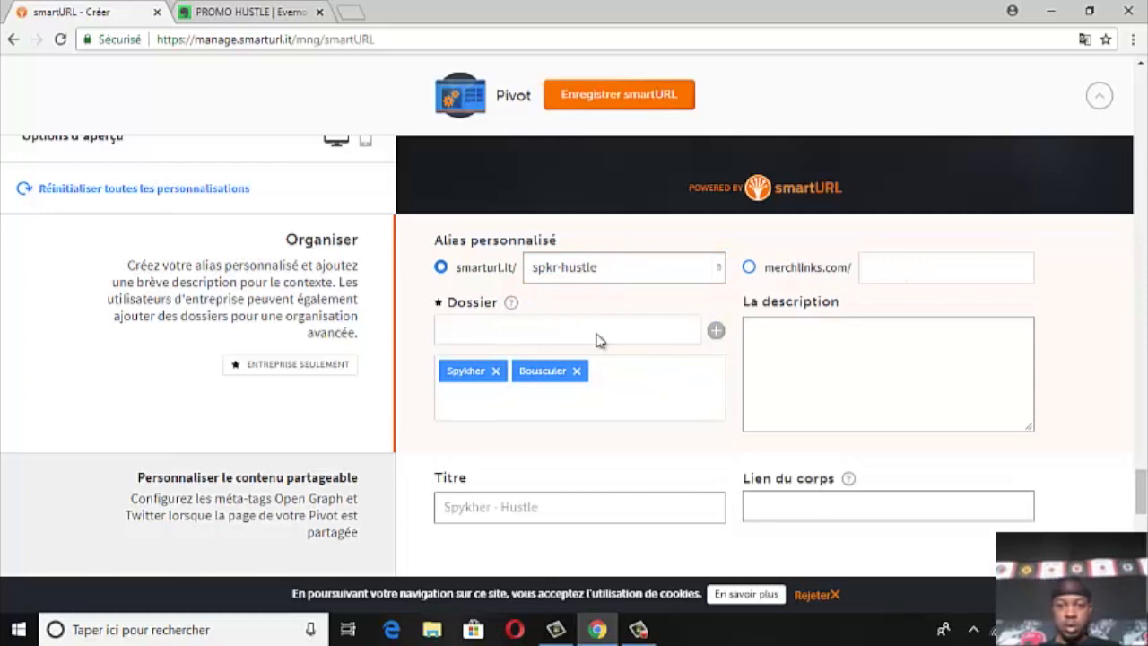
# Review the folder, description and shareable content fields, and check the access level options for the listed e-mail
pyautogui.scroll(-2, 606, 345)
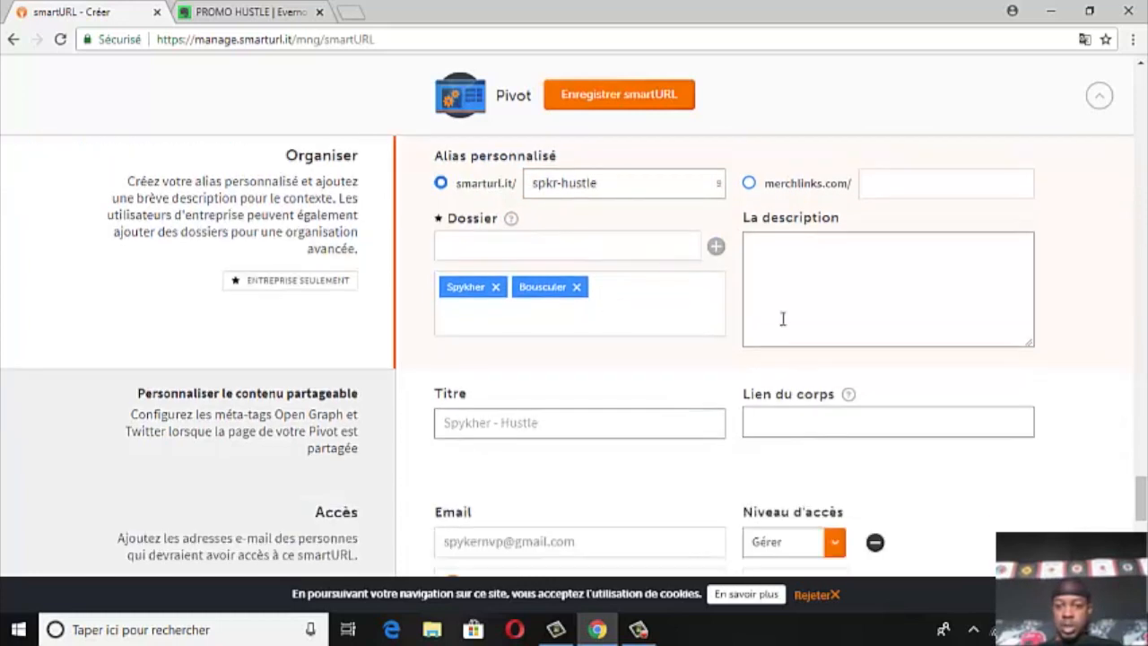
pyautogui.scroll(-1, 799, 319)
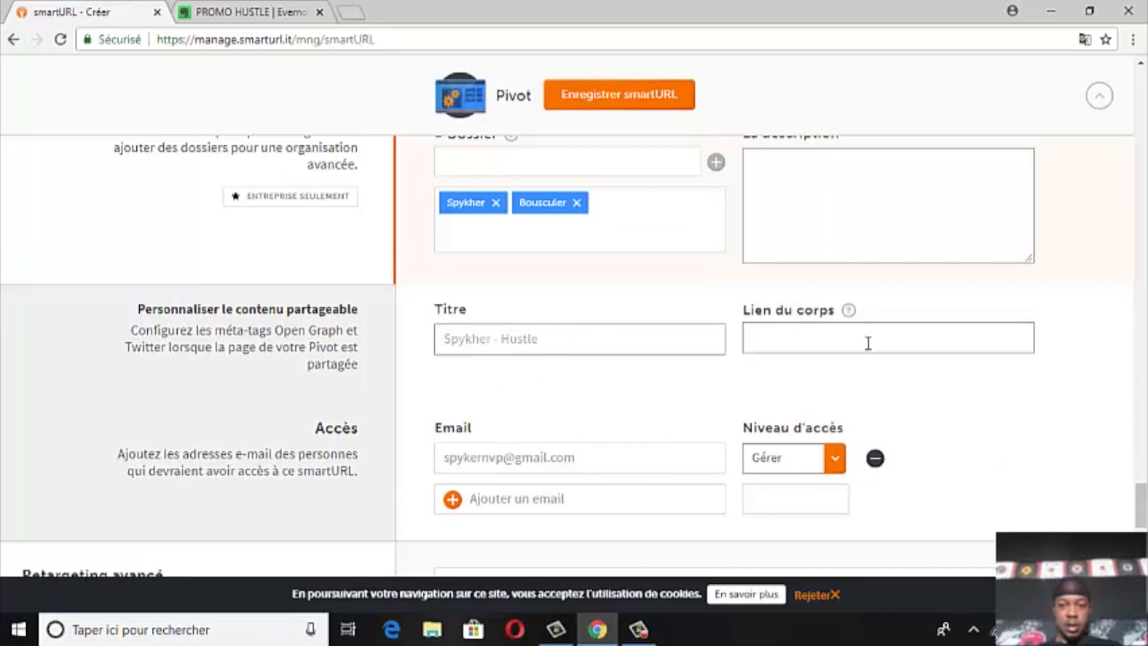
pyautogui.scroll(-2, 867, 350)
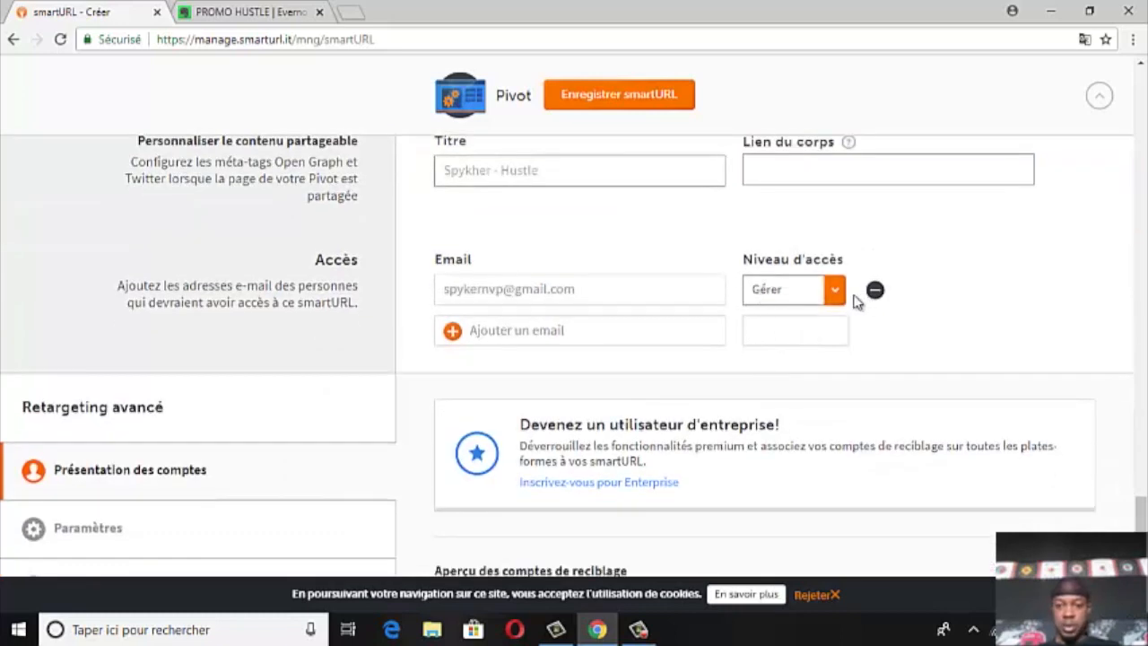
pyautogui.click(834, 290)
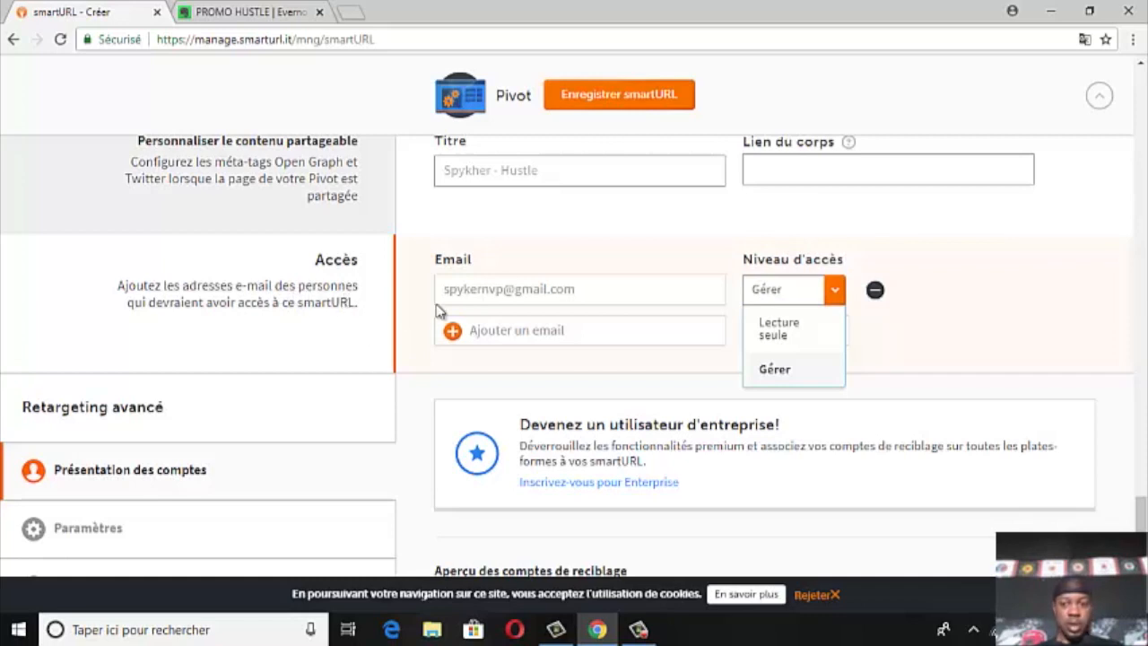
pyautogui.click(596, 233)
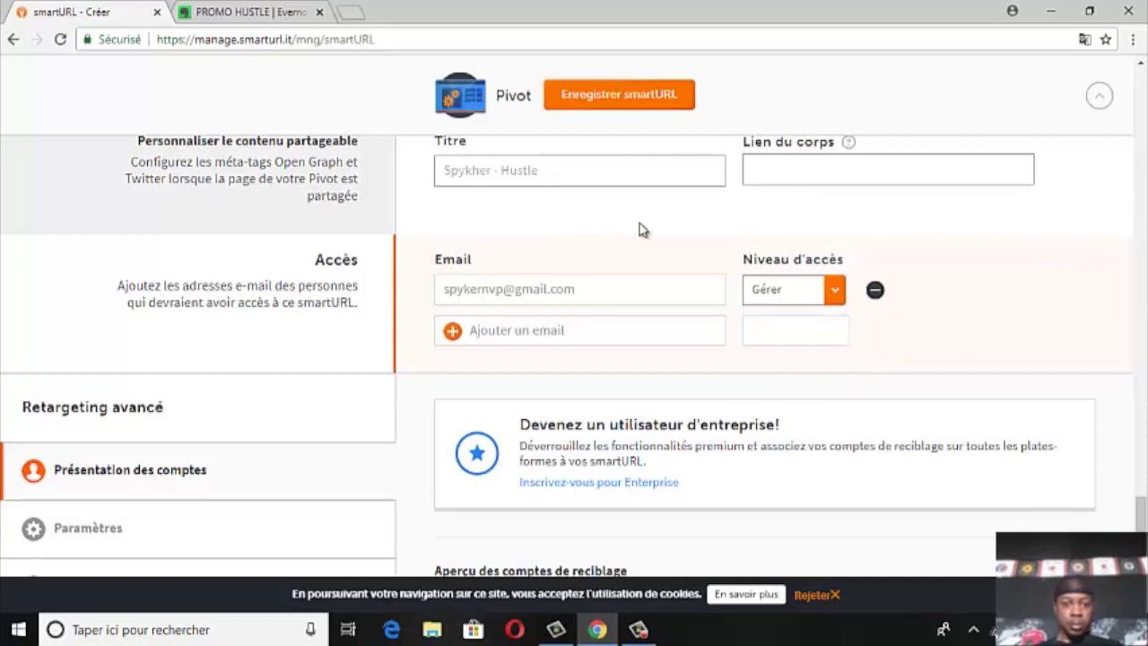
pyautogui.scroll(3, 638, 230)
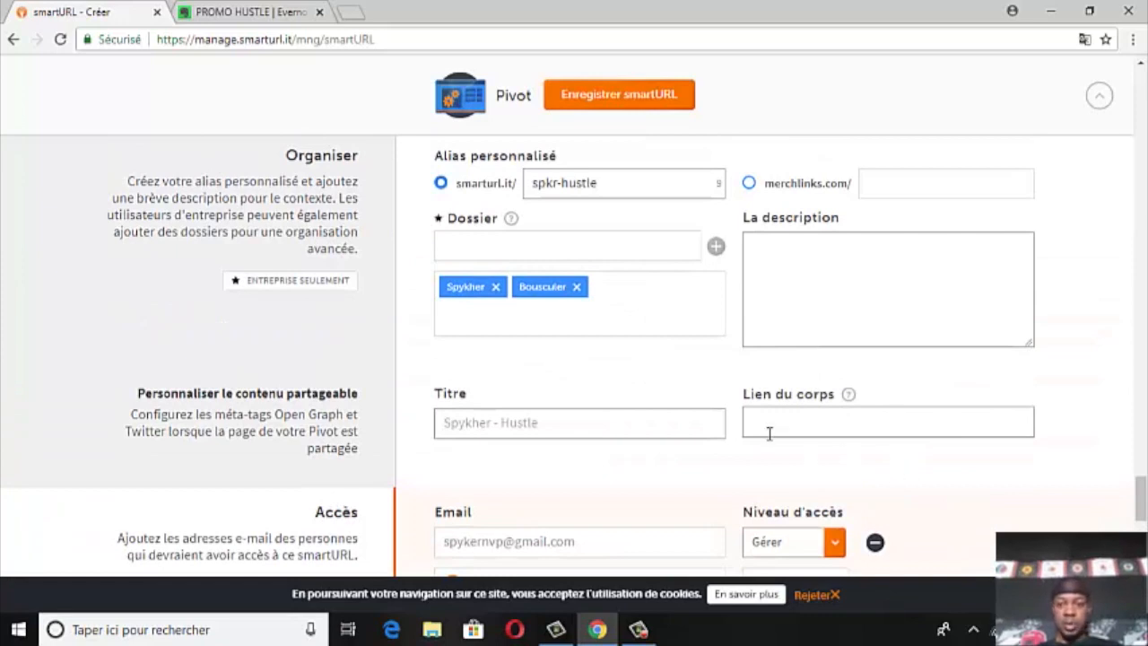
pyautogui.scroll(-1, 768, 436)
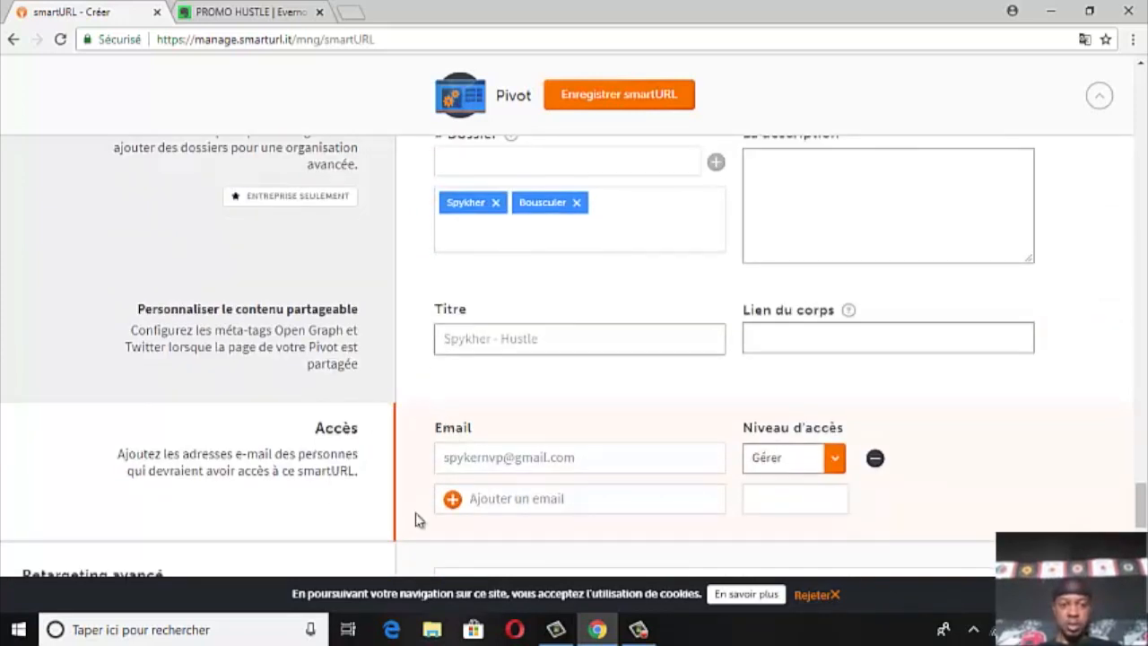
pyautogui.scroll(-1, 915, 359)
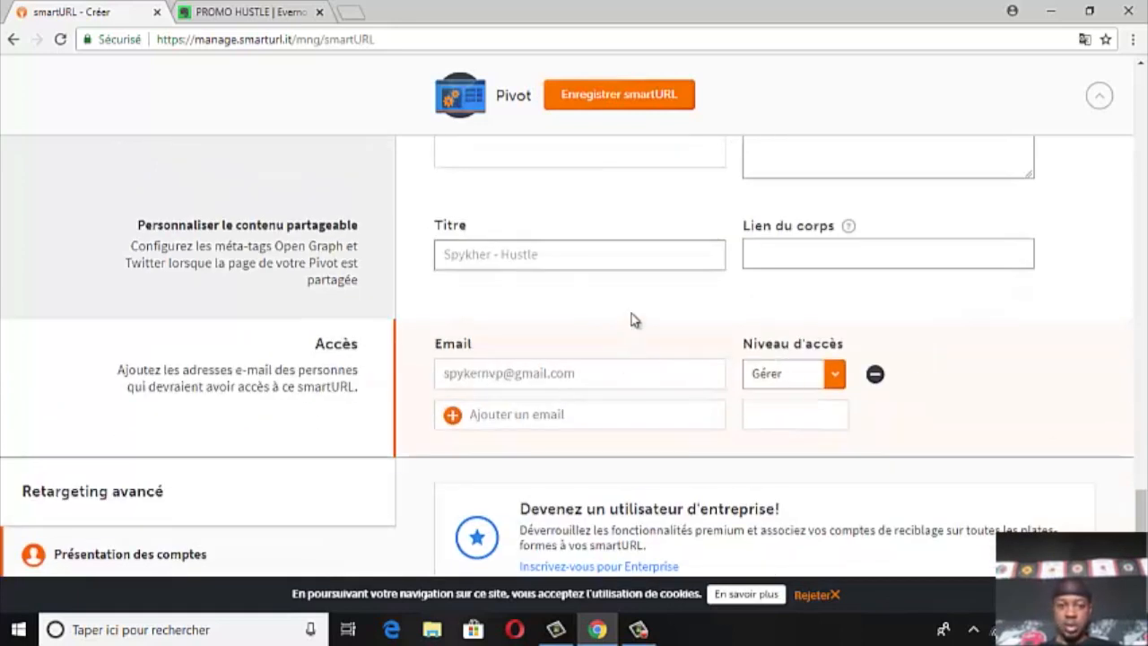
pyautogui.scroll(4, 627, 320)
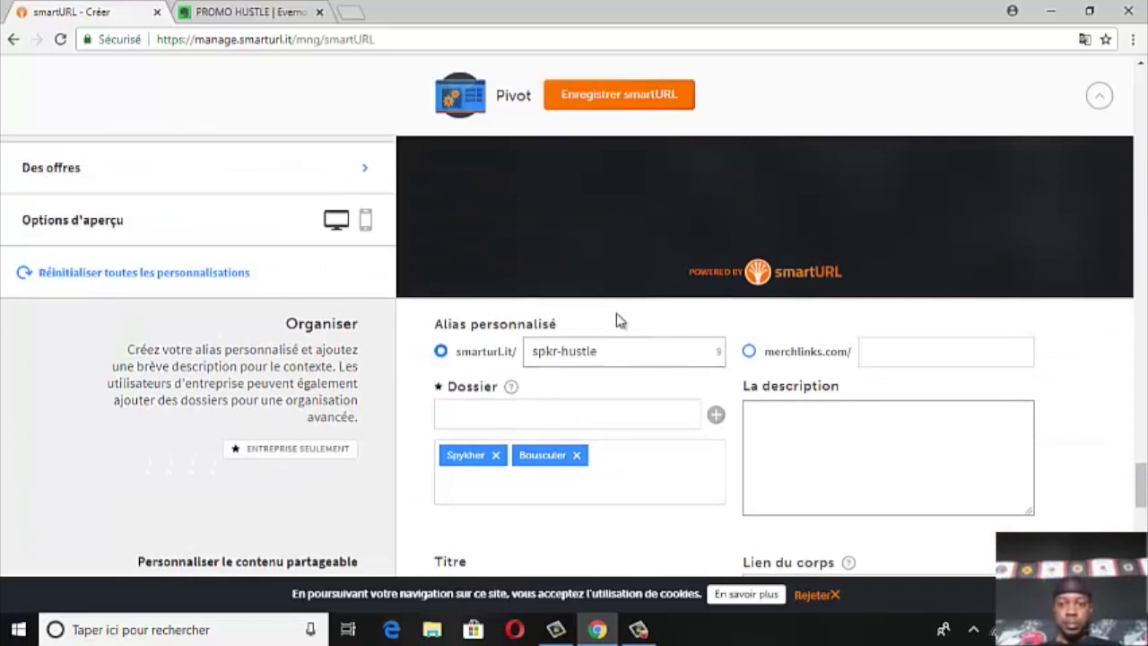
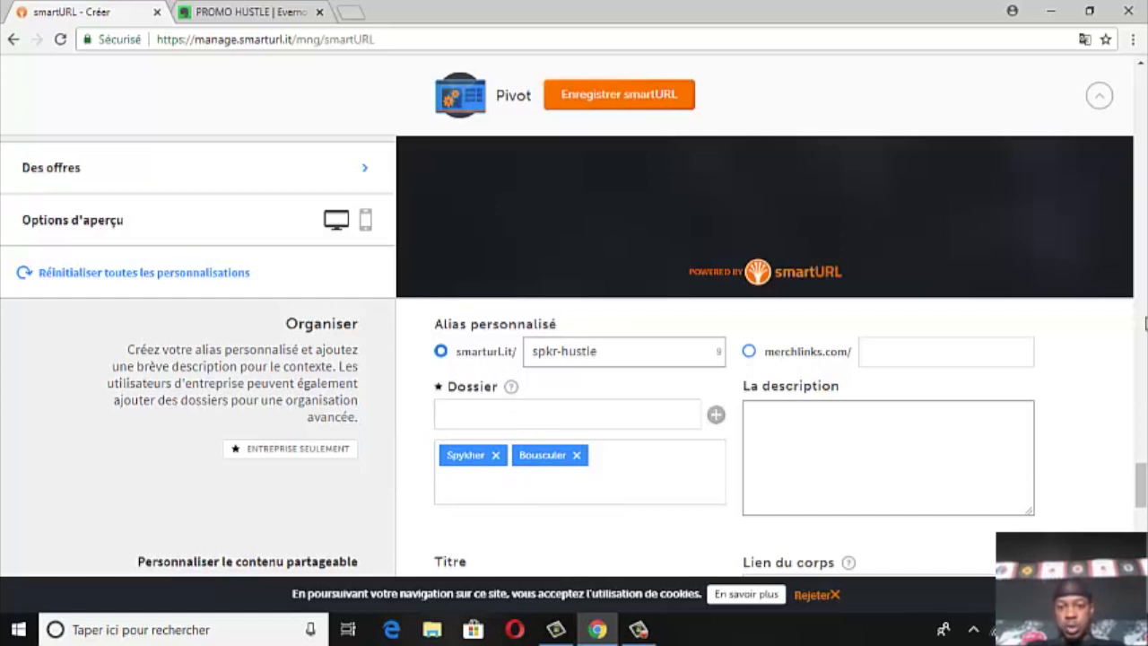
# Enter "Blacc Flagg Présente Spykher - Hustle" on a single line as the description
pyautogui.scroll(-3, 771, 402)
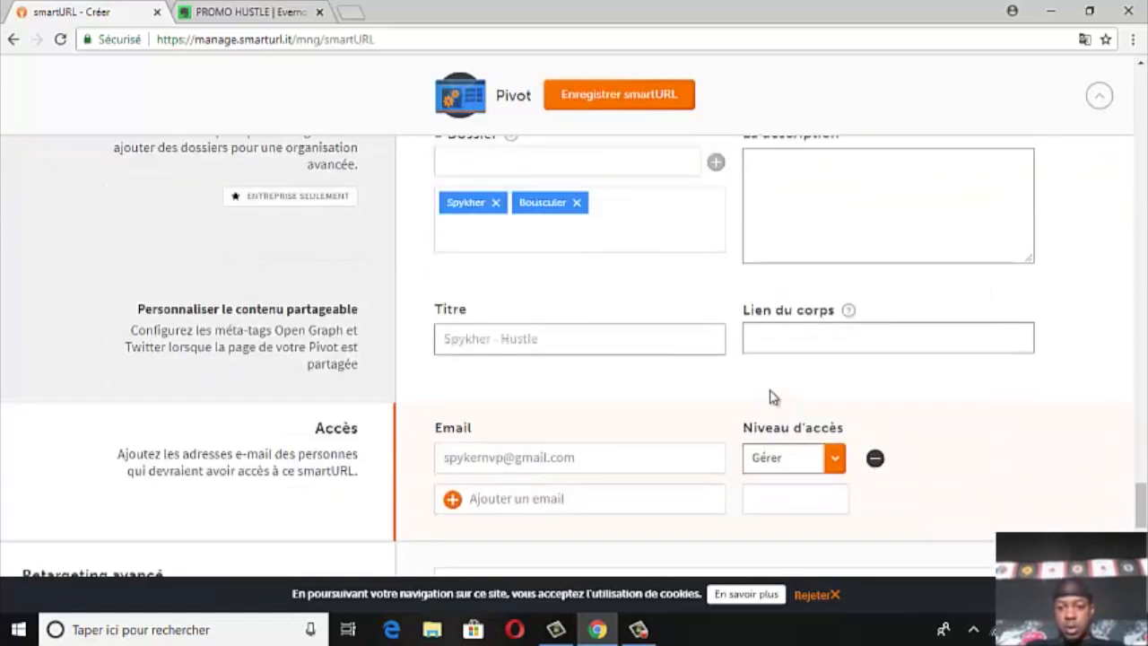
pyautogui.scroll(1, 773, 397)
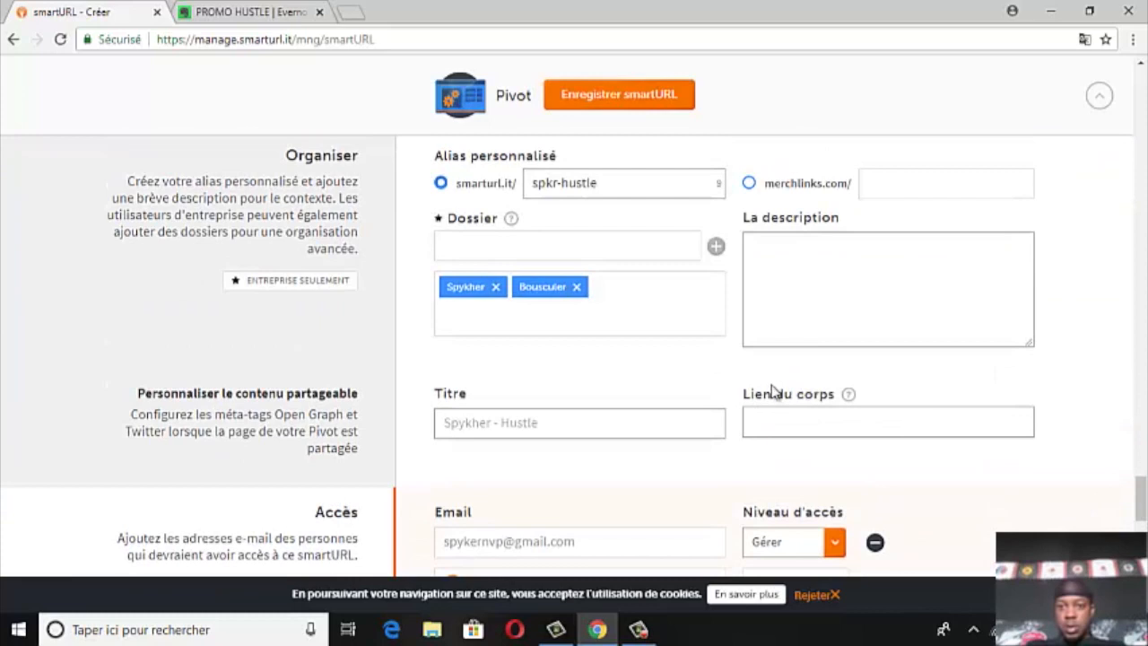
pyautogui.click(806, 245)
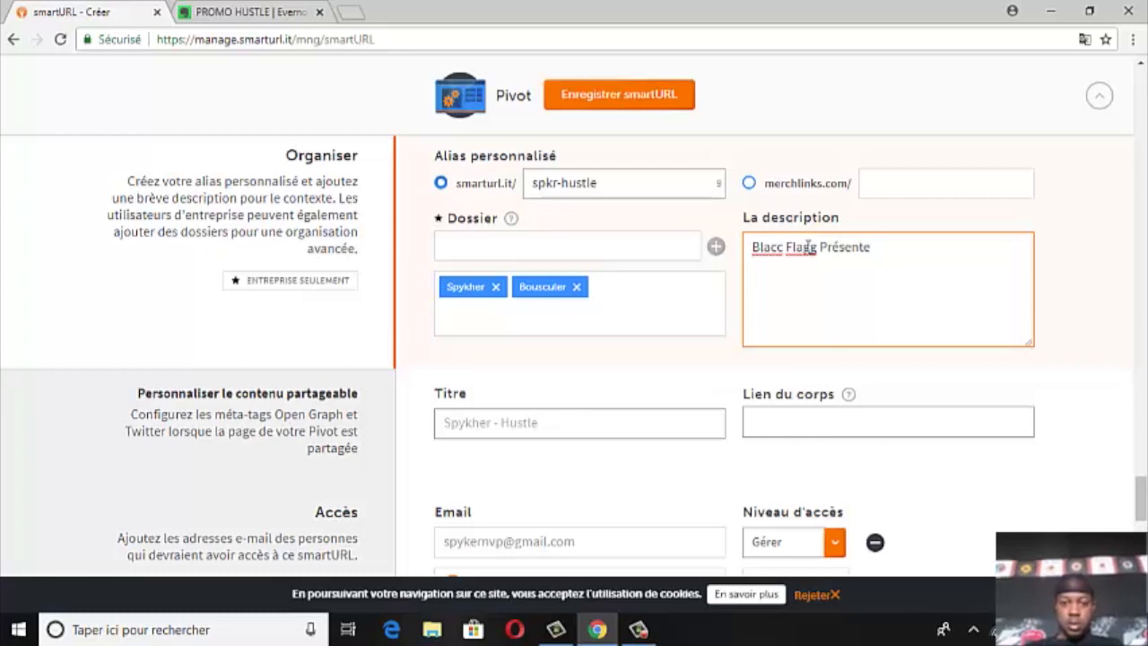
pyautogui.write('pykher - Hustle')
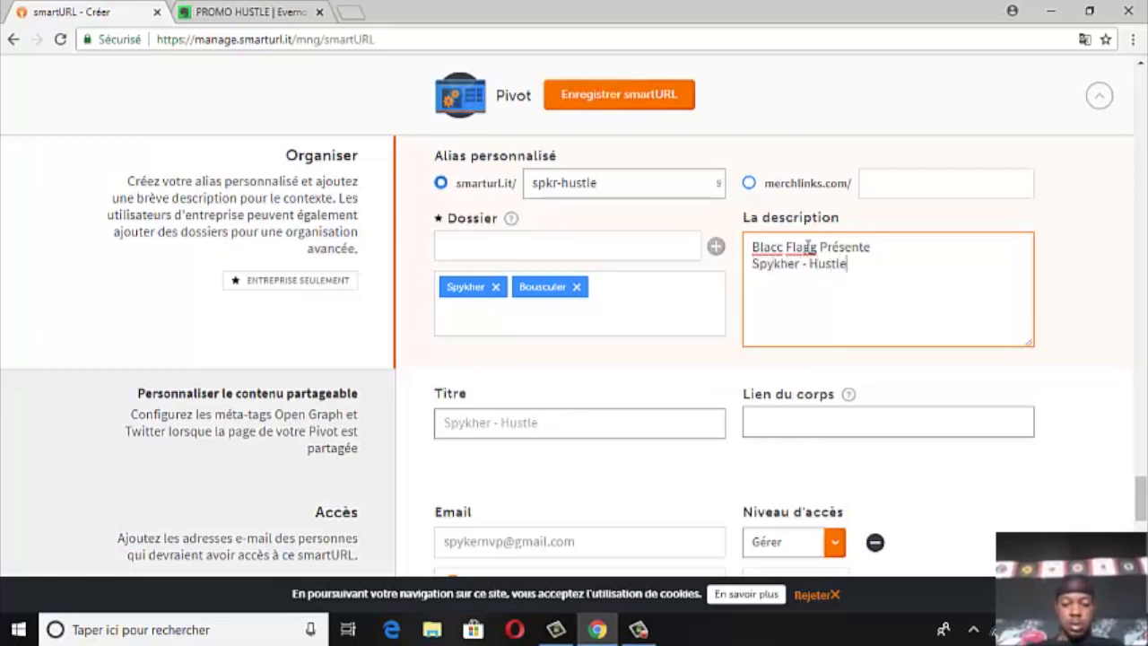
pyautogui.press('Left')
pyautogui.press('Left')
pyautogui.press('Left')
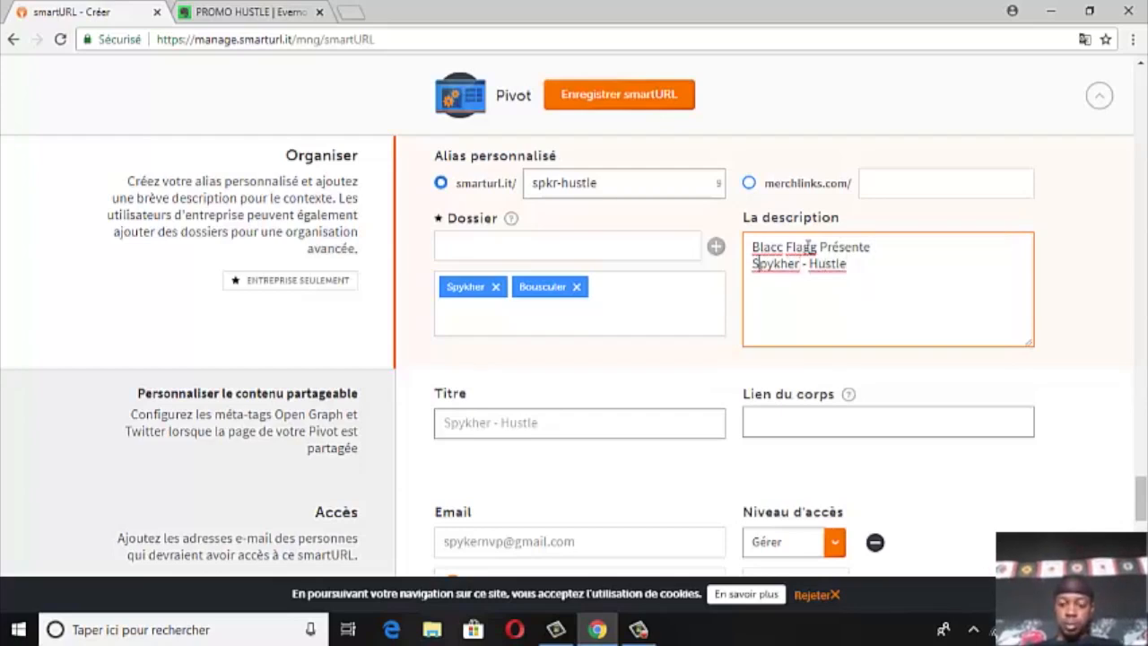
pyautogui.press('BackSpace')
pyautogui.press('BackSpace')
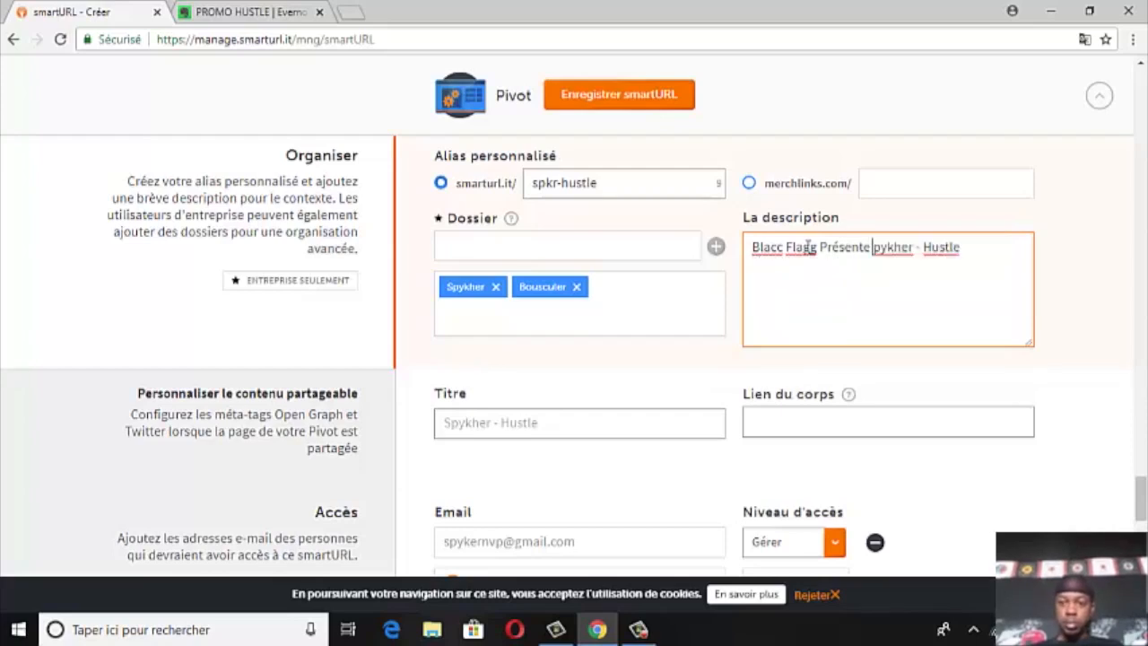
pyautogui.write('s')
pyautogui.press('BackSpace')
pyautogui.write('S')
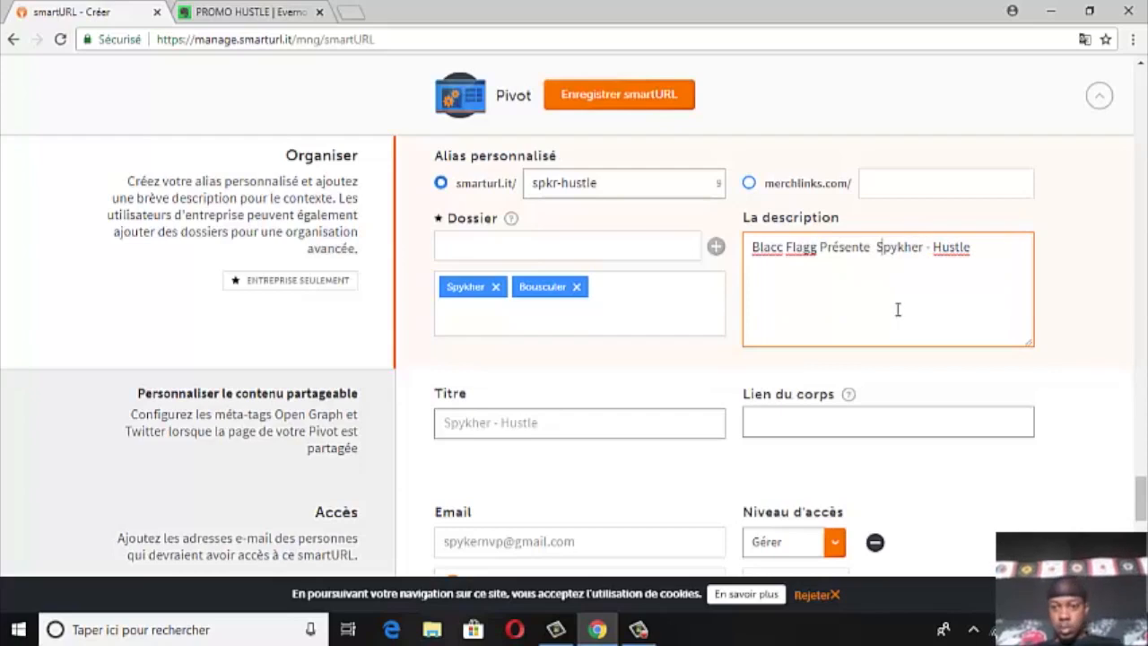
pyautogui.scroll(-1, 897, 312)
pyautogui.click(1115, 331)
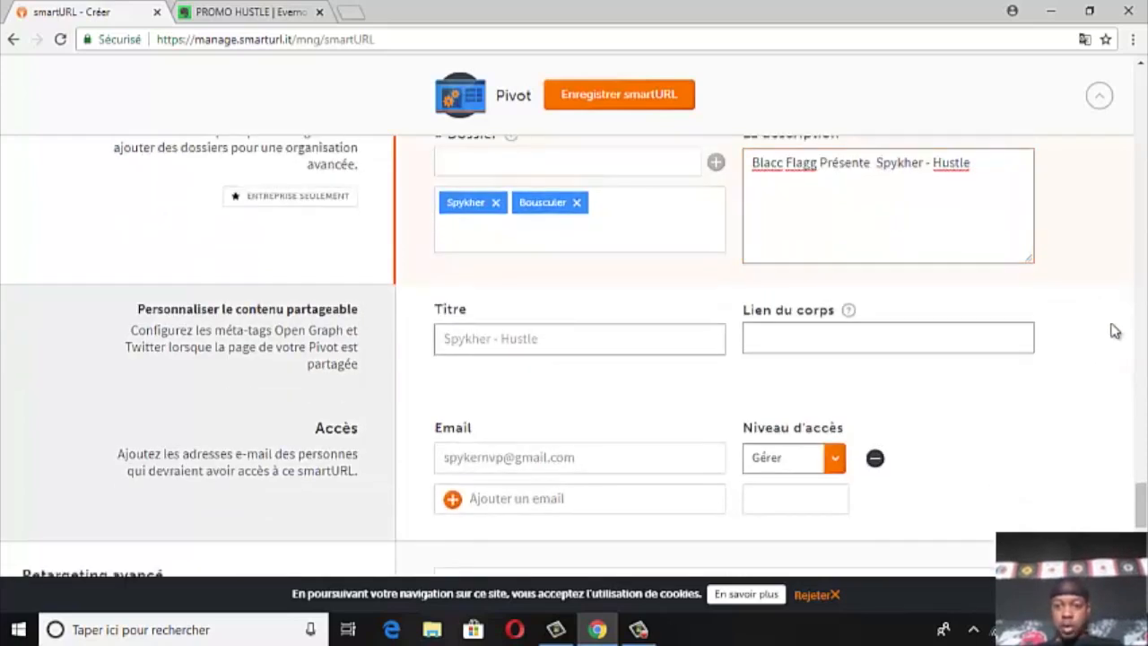
# Look over the access and advanced retargeting sections, and save the Pivot smartURL
pyautogui.scroll(-1, 971, 339)
pyautogui.scroll(3, 201, 279)
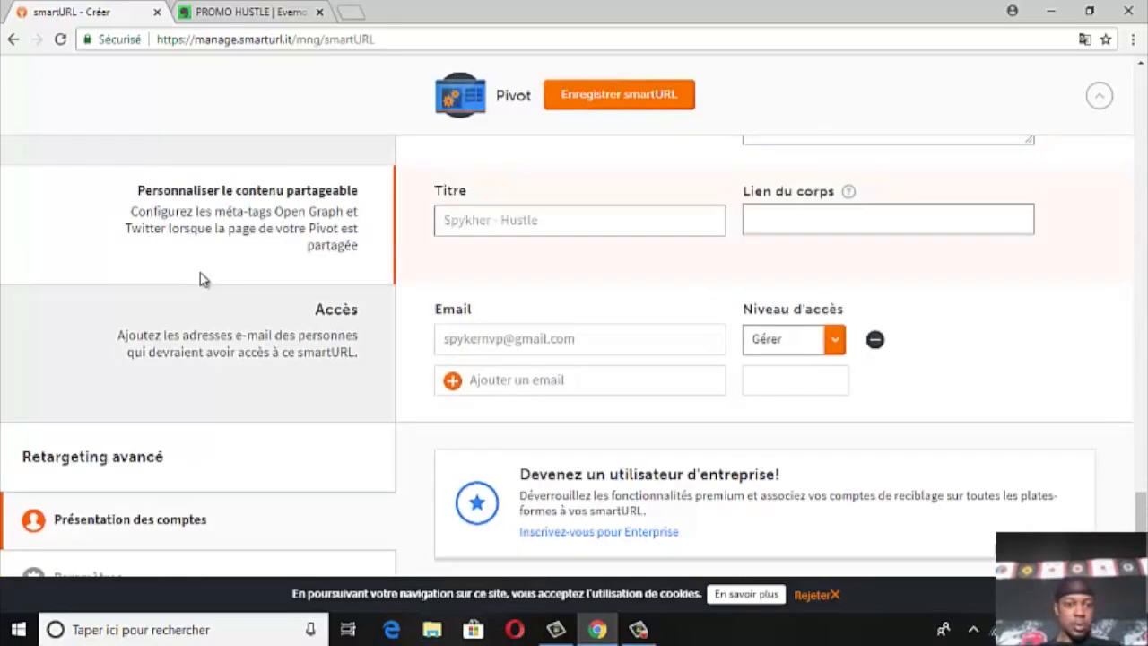
pyautogui.scroll(-1, 202, 276)
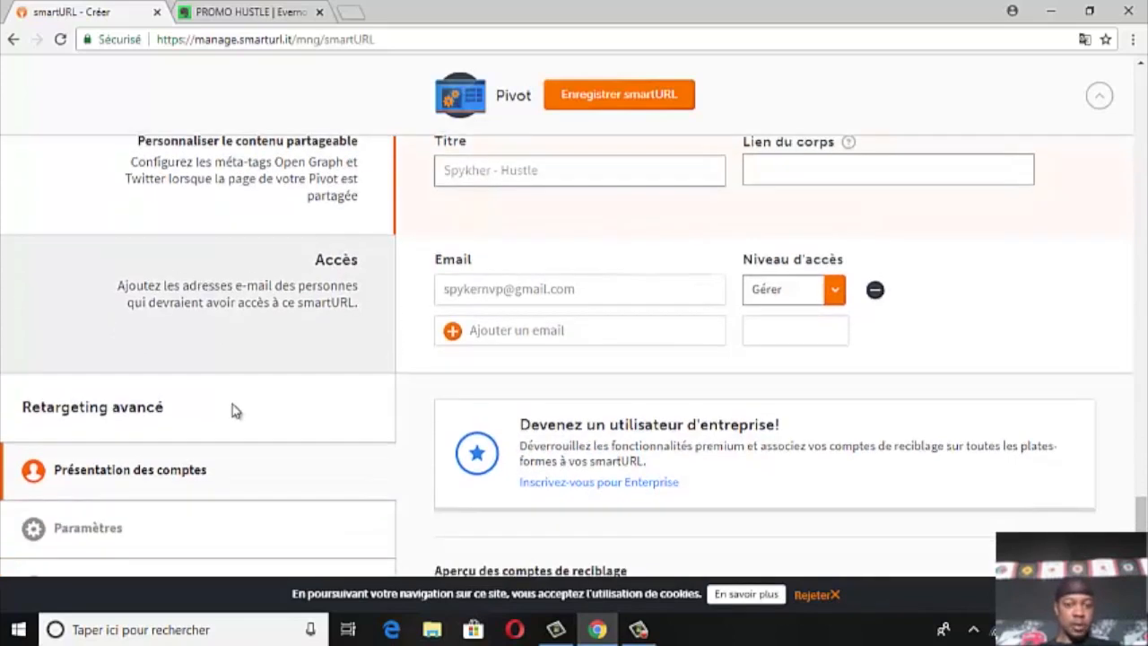
pyautogui.scroll(-2, 230, 407)
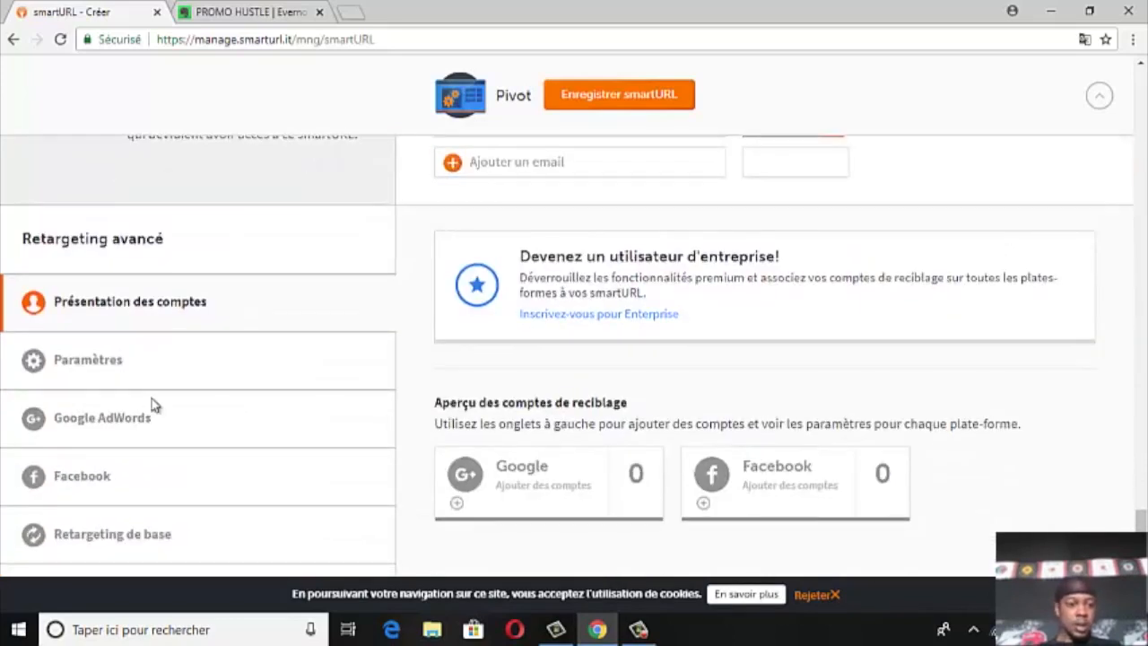
pyautogui.scroll(-2, 122, 470)
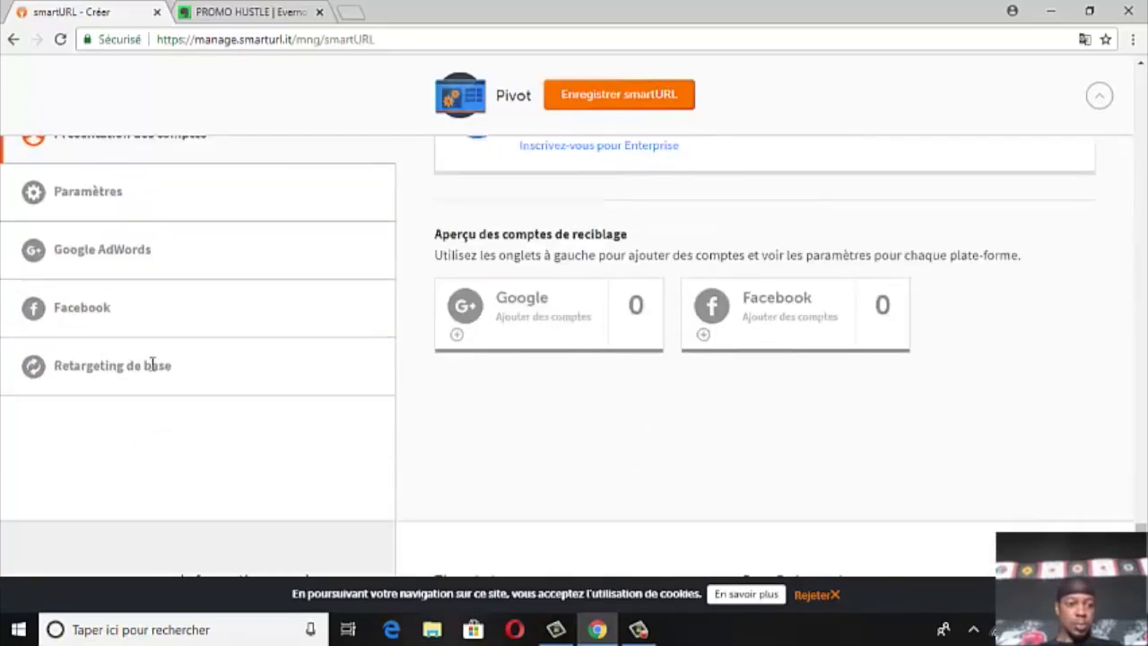
pyautogui.scroll(5, 160, 372)
pyautogui.scroll(10, 163, 377)
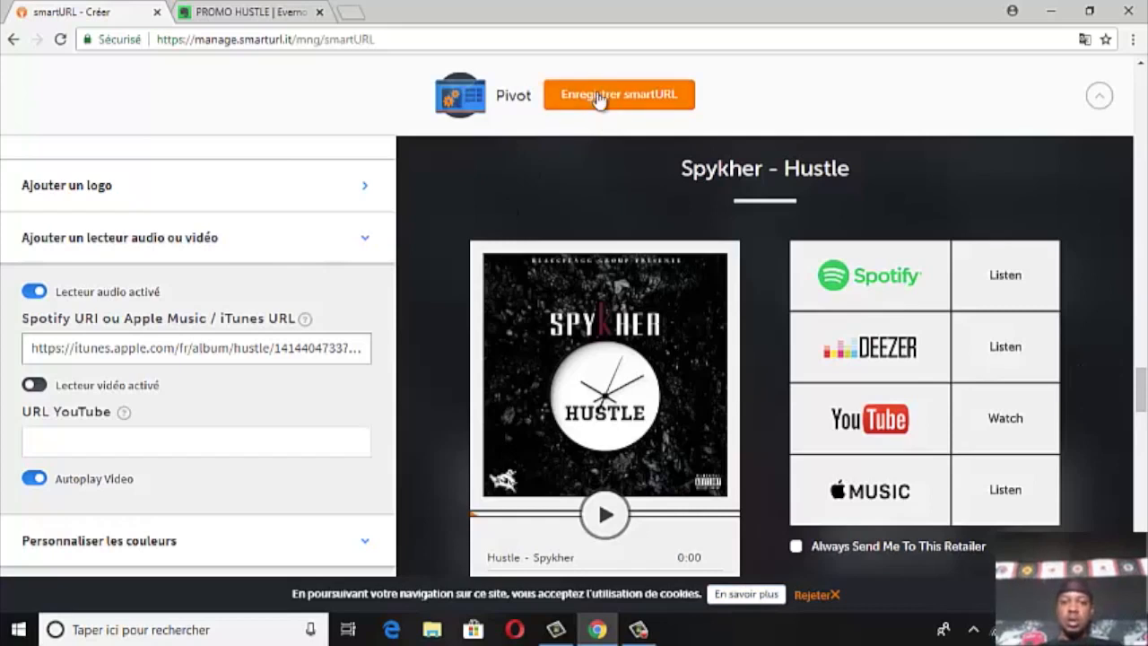
pyautogui.click(652, 101)
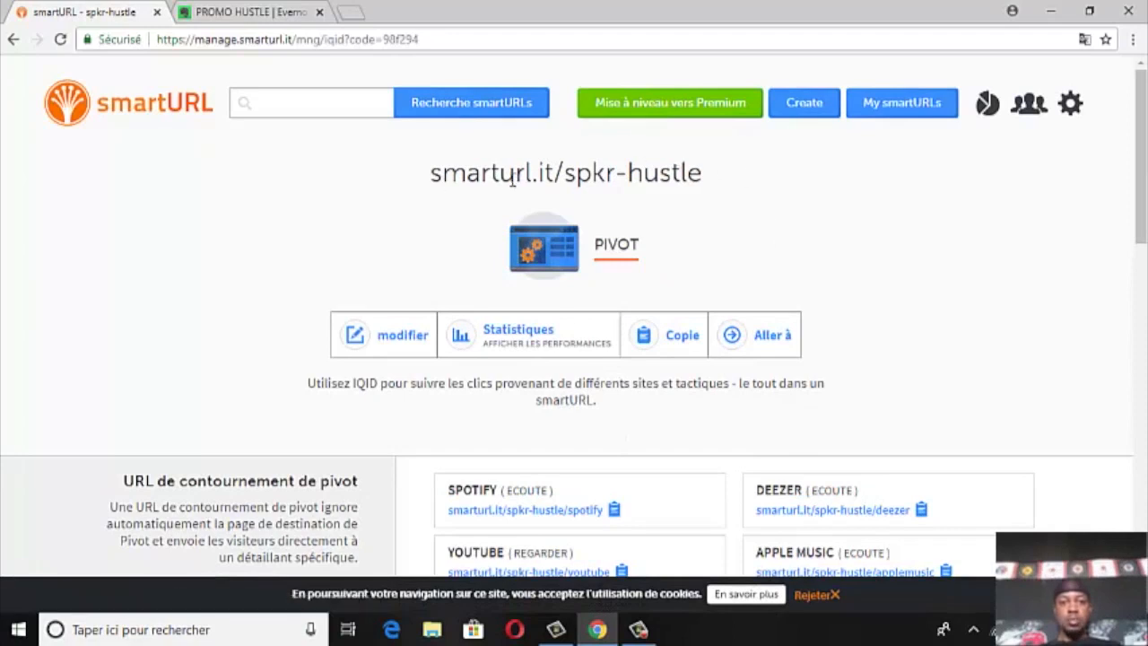
# Copy the short link smarturl.it/spkr-hustle, open it in a new browser tab and dismiss the translation notice
pyautogui.moveTo(703, 178); pyautogui.dragTo(418, 184)
pyautogui.rightClick(608, 176)
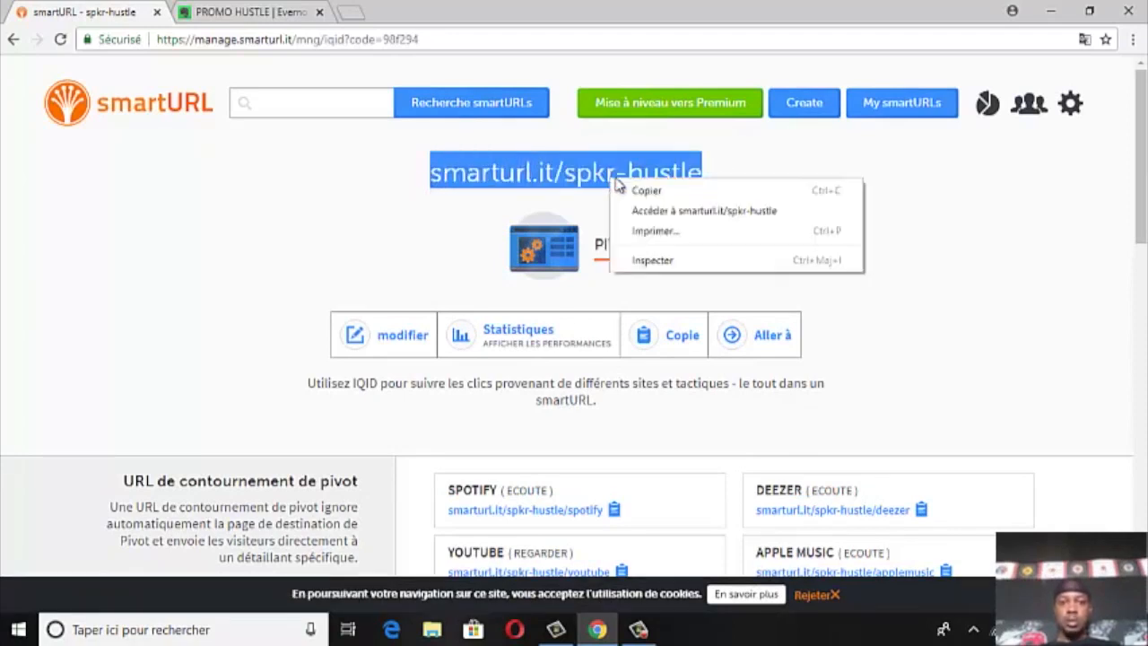
pyautogui.click(630, 189)
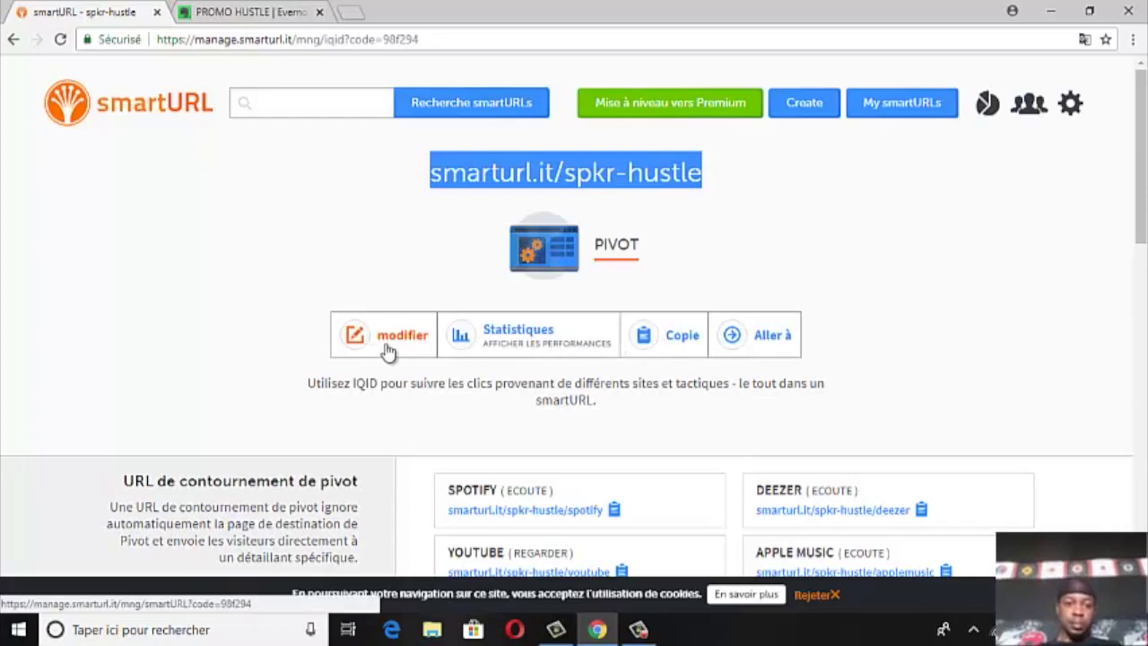
pyautogui.click(350, 12)
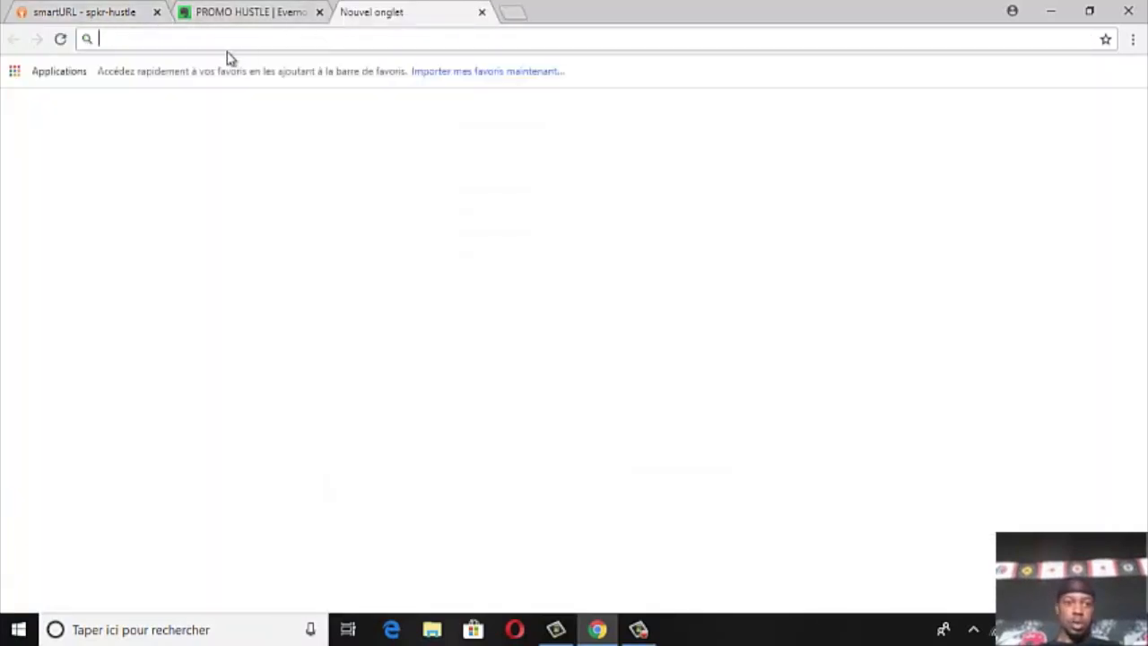
pyautogui.hotkey('ctrl', 'v')
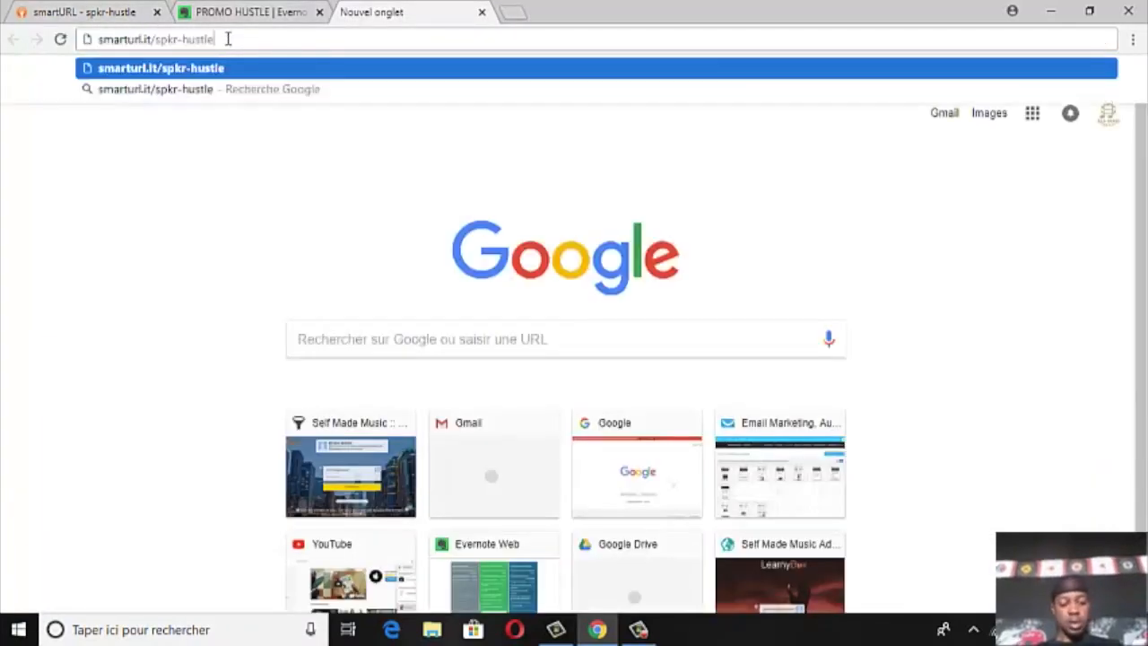
pyautogui.press('Return')
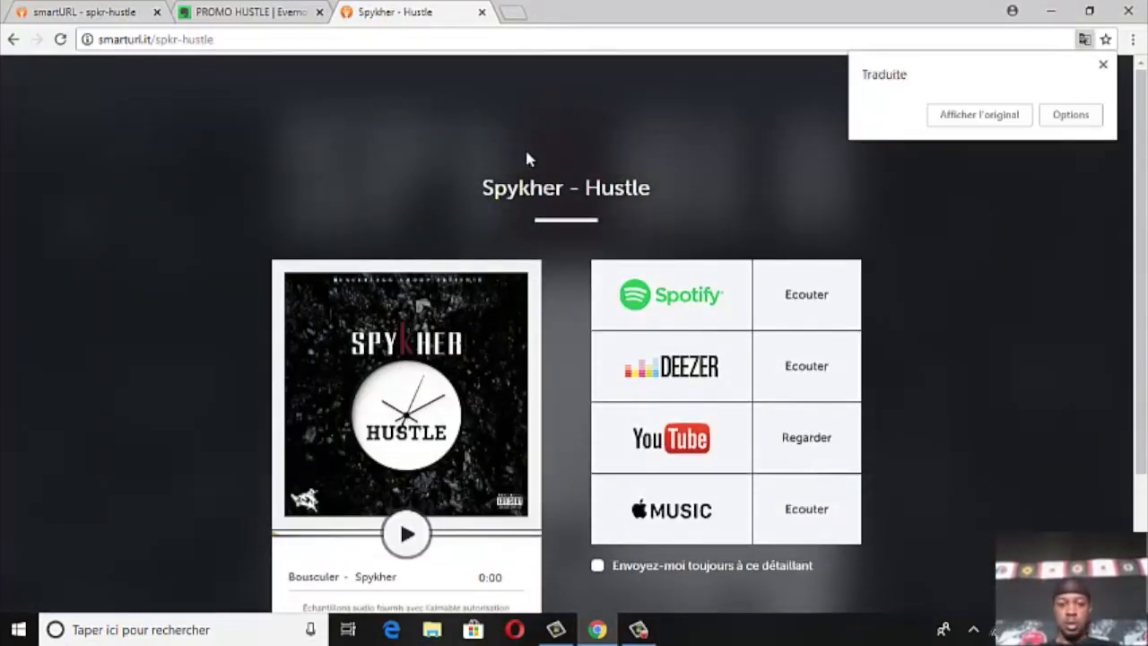
pyautogui.click(1102, 69)
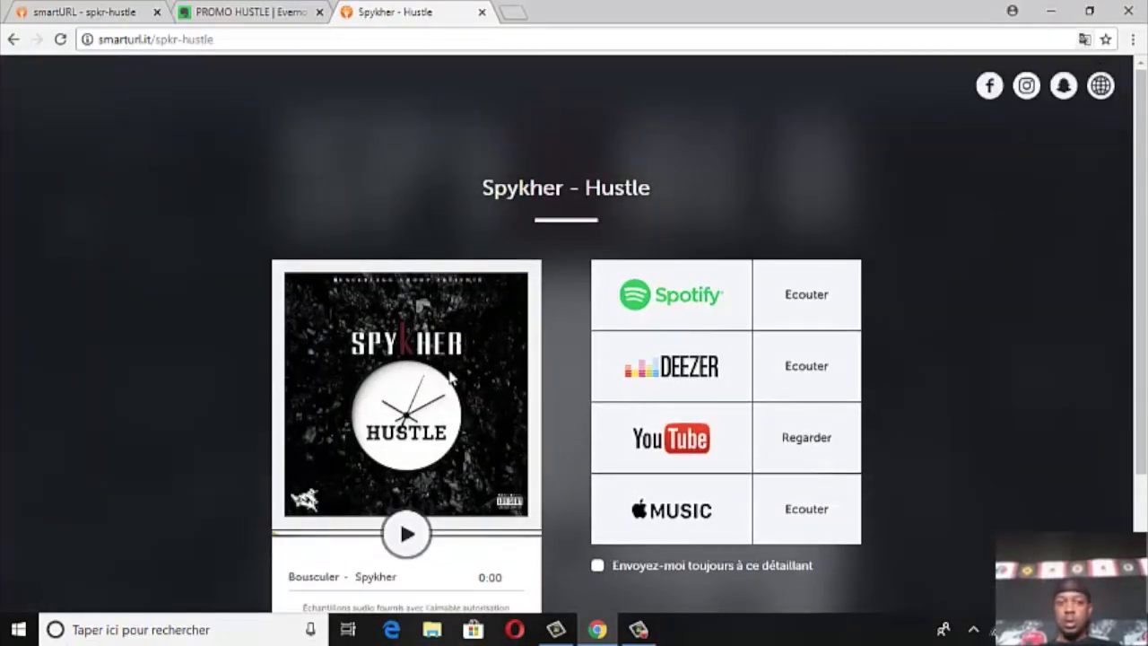
# Test the audio player on the published landing page and look over its cover, retailer buttons and social links
pyautogui.scroll(-2, 450, 377)
pyautogui.click(407, 365)
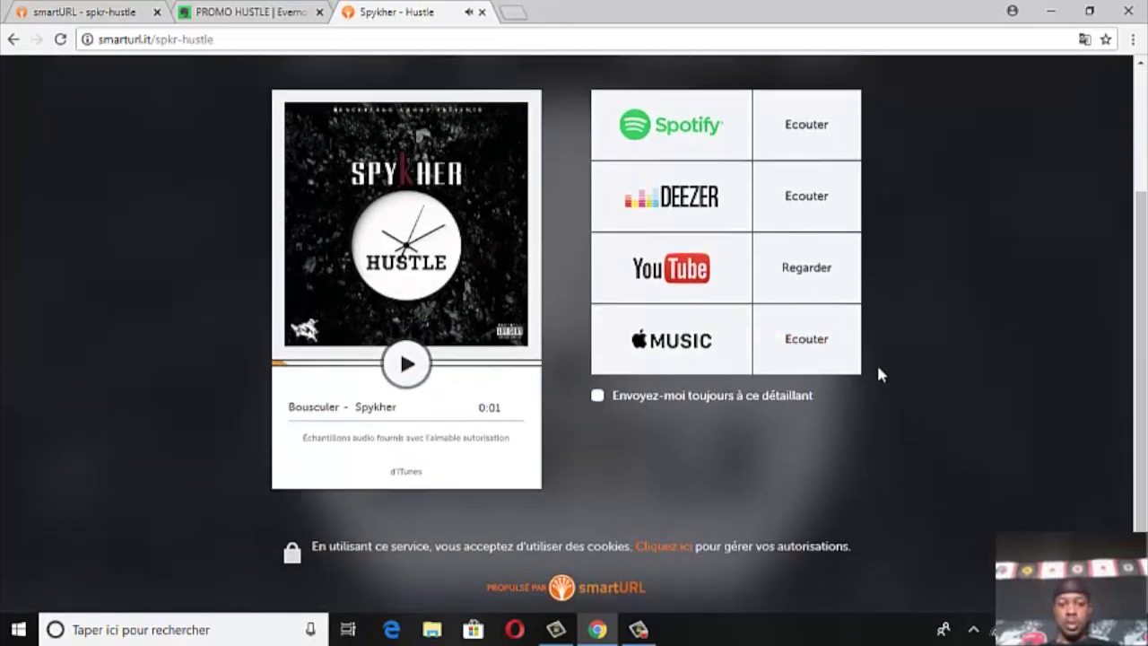
pyautogui.scroll(2, 878, 374)
pyautogui.scroll(-2, 878, 375)
pyautogui.scroll(2, 879, 374)
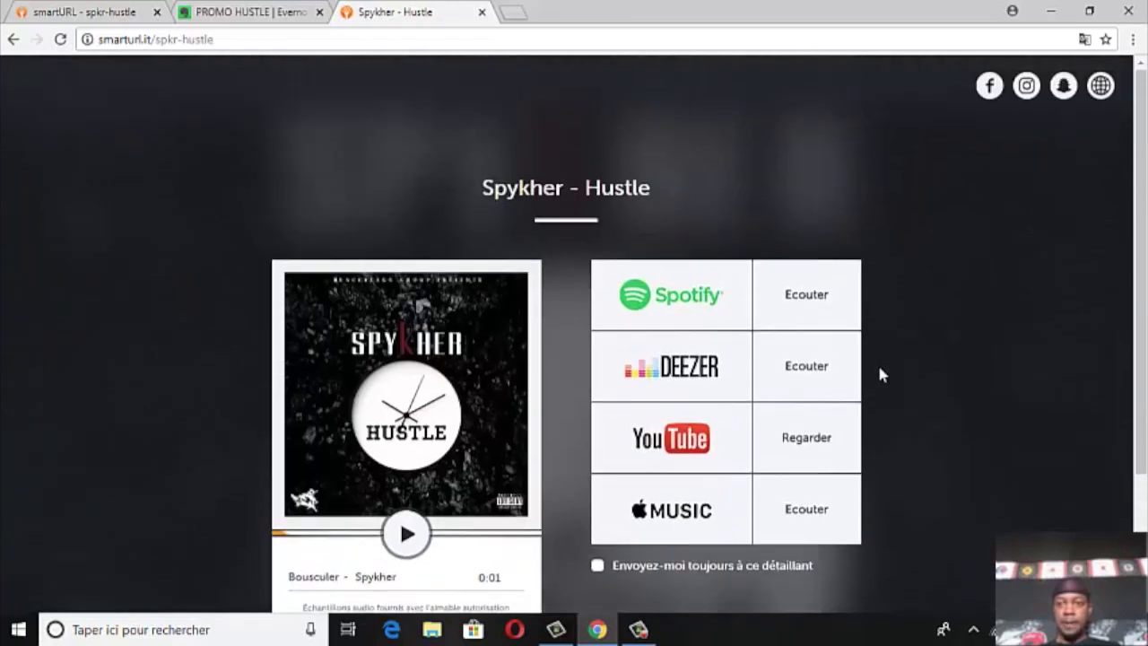
pyautogui.scroll(-2, 877, 374)
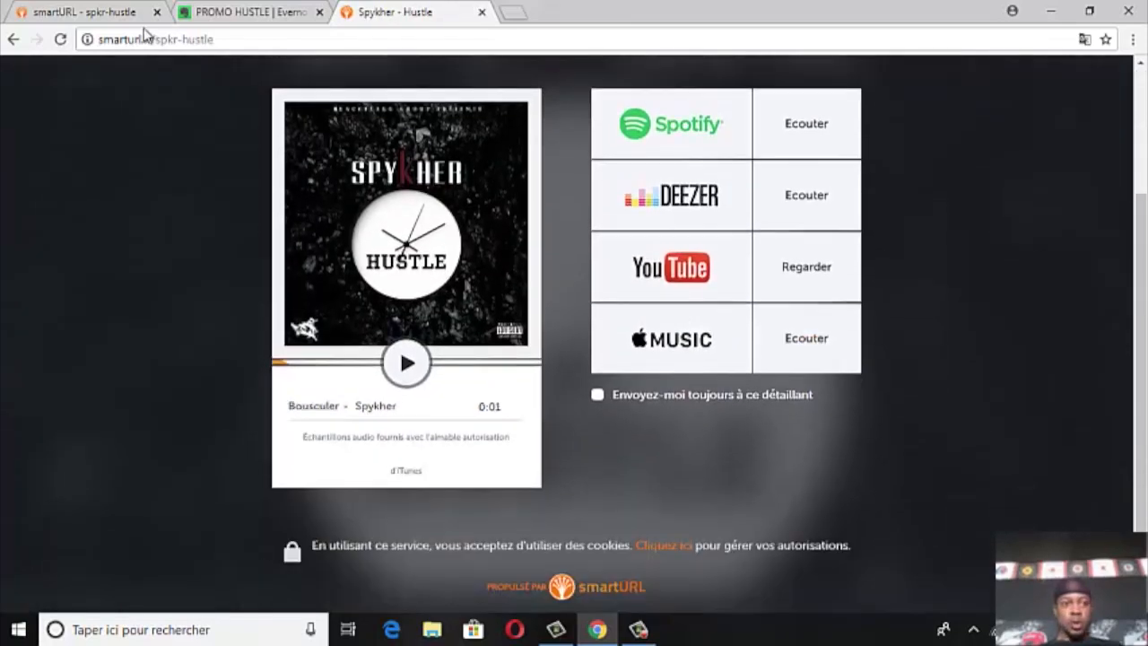
# Return to the published Hustle page and highlight its full smarturl.it/spkr-hustle address
pyautogui.click(249, 16)
pyautogui.click(395, 13)
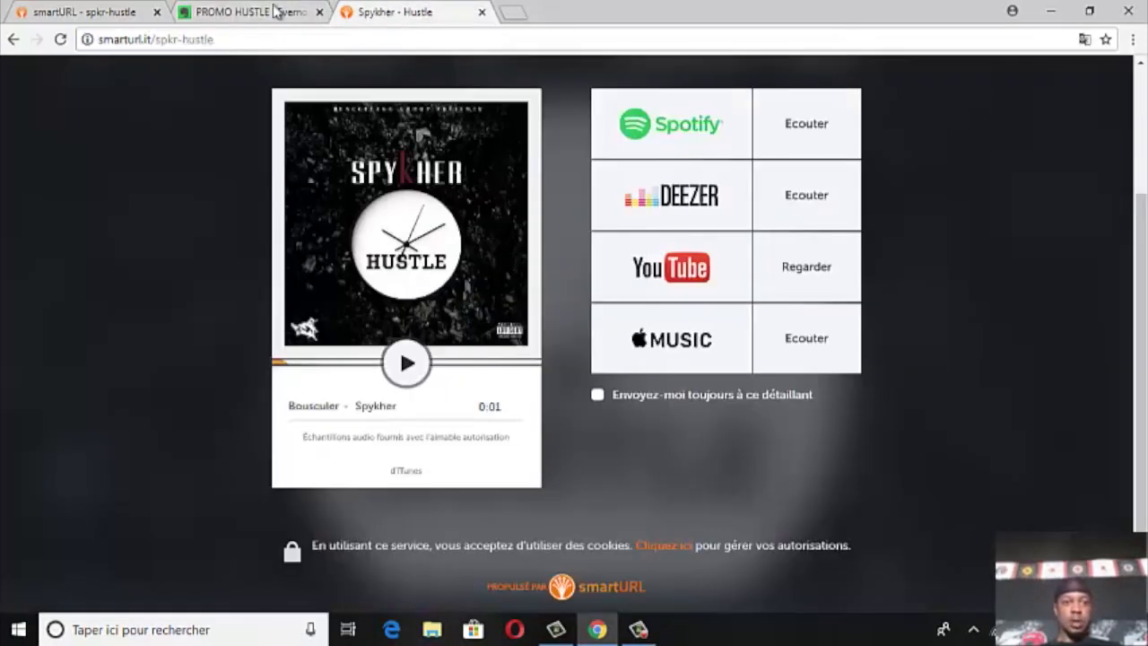
pyautogui.moveTo(215, 39); pyautogui.dragTo(98, 39)
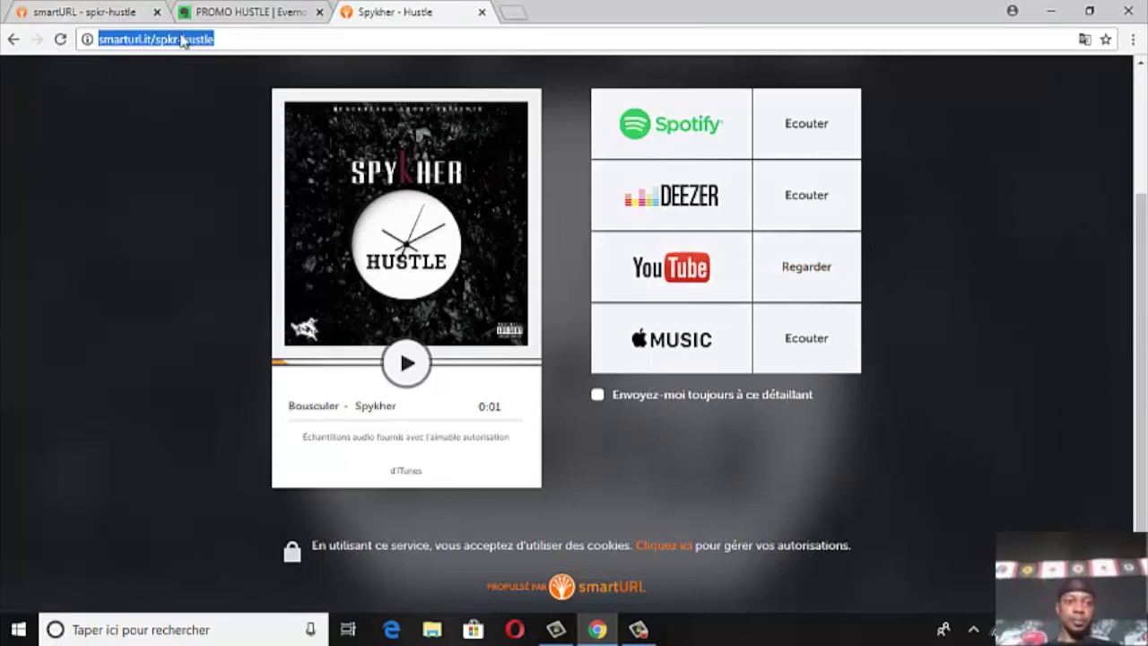
pyautogui.click(236, 39)
pyautogui.moveTo(231, 39); pyautogui.dragTo(116, 49)
pyautogui.click(222, 39)
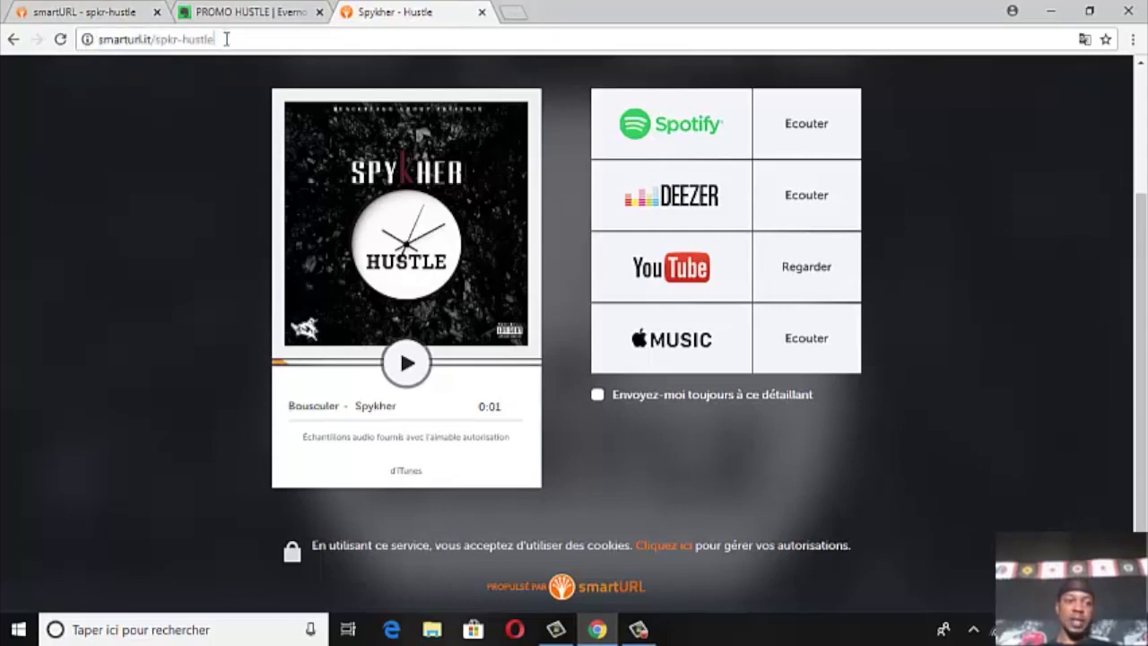
pyautogui.moveTo(220, 40); pyautogui.dragTo(103, 43)
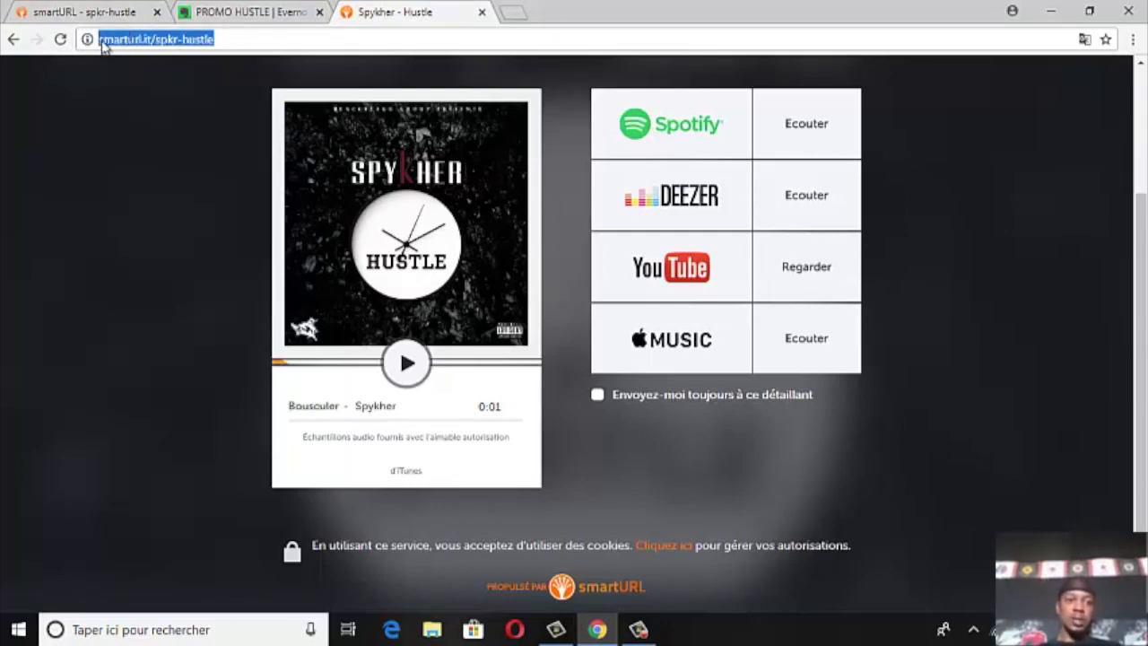